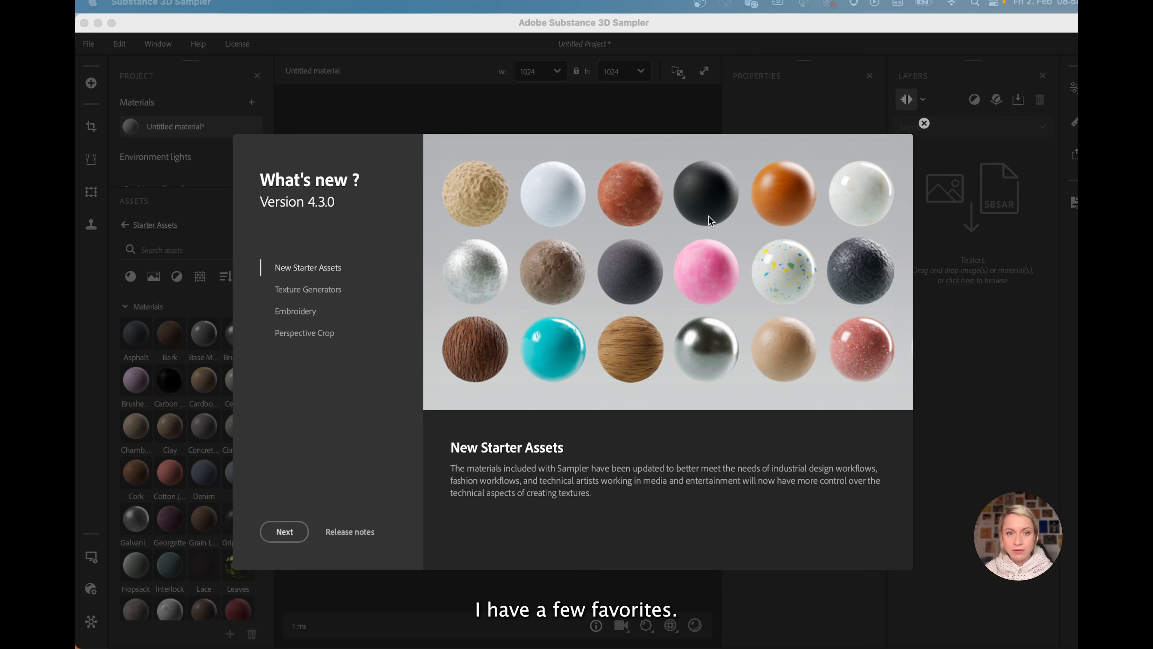
Step: Review the What's New pages on Texture Generators, Embroidery and Perspective Crop, and close the overview
click(305, 293)
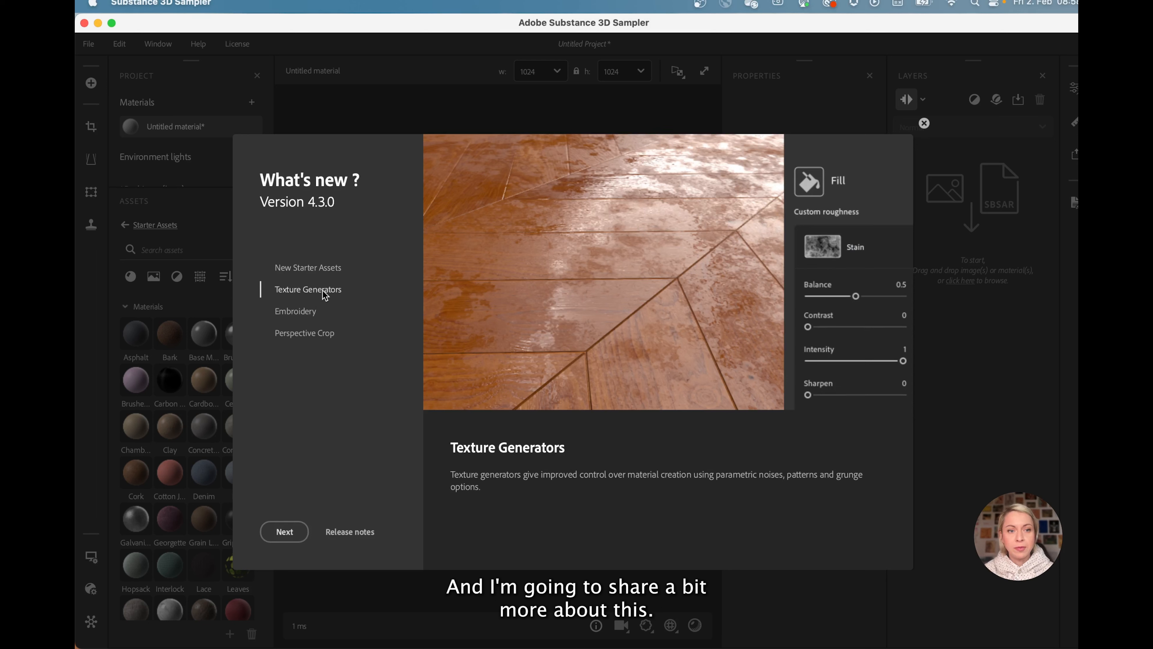
click(299, 312)
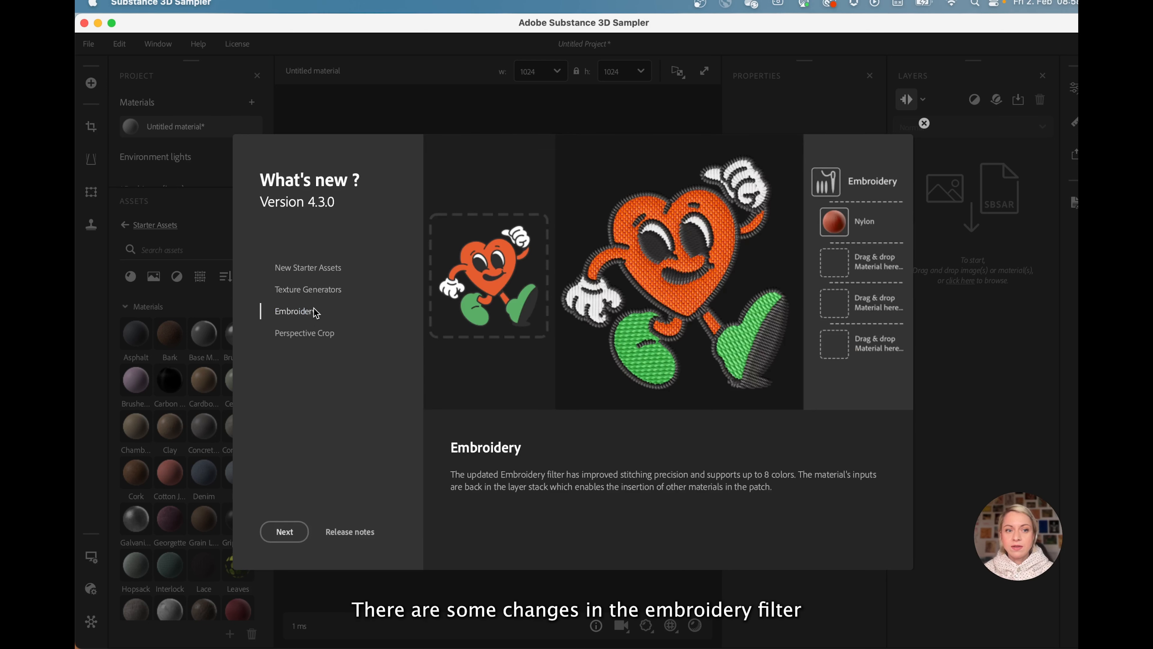
click(304, 336)
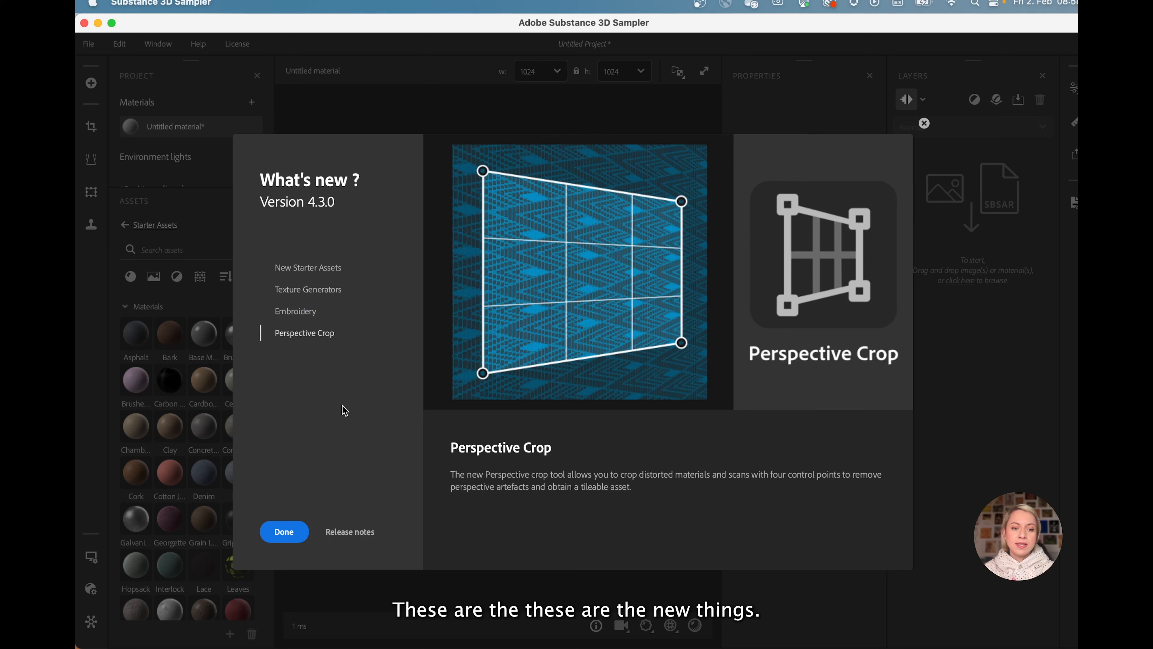
click(924, 123)
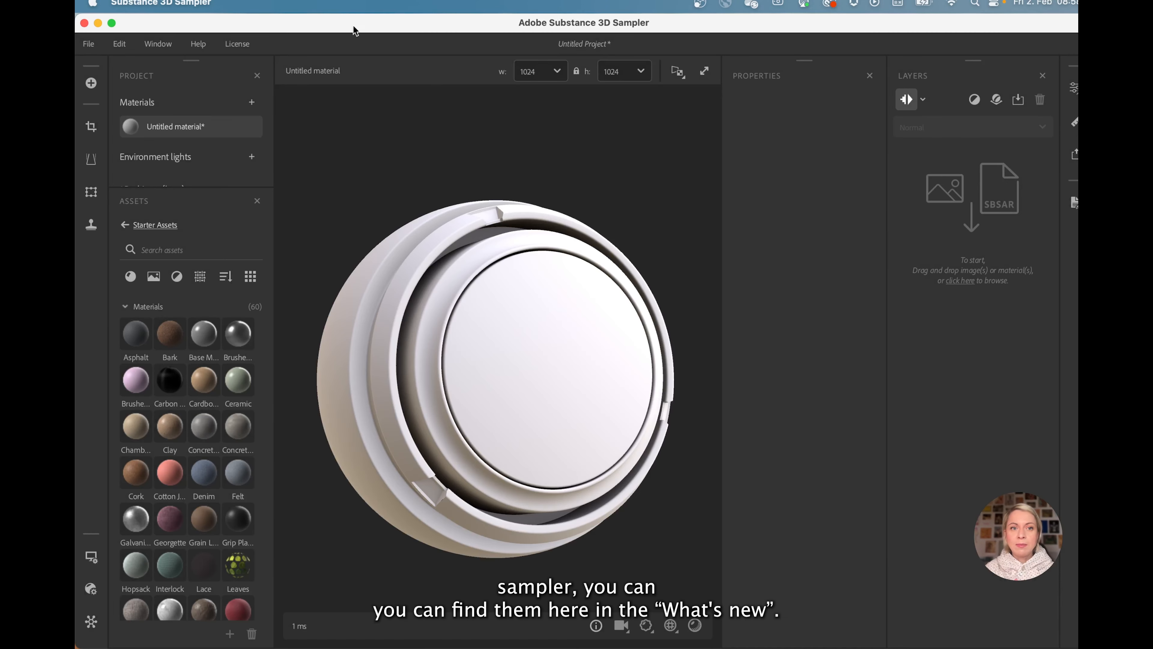
click(200, 45)
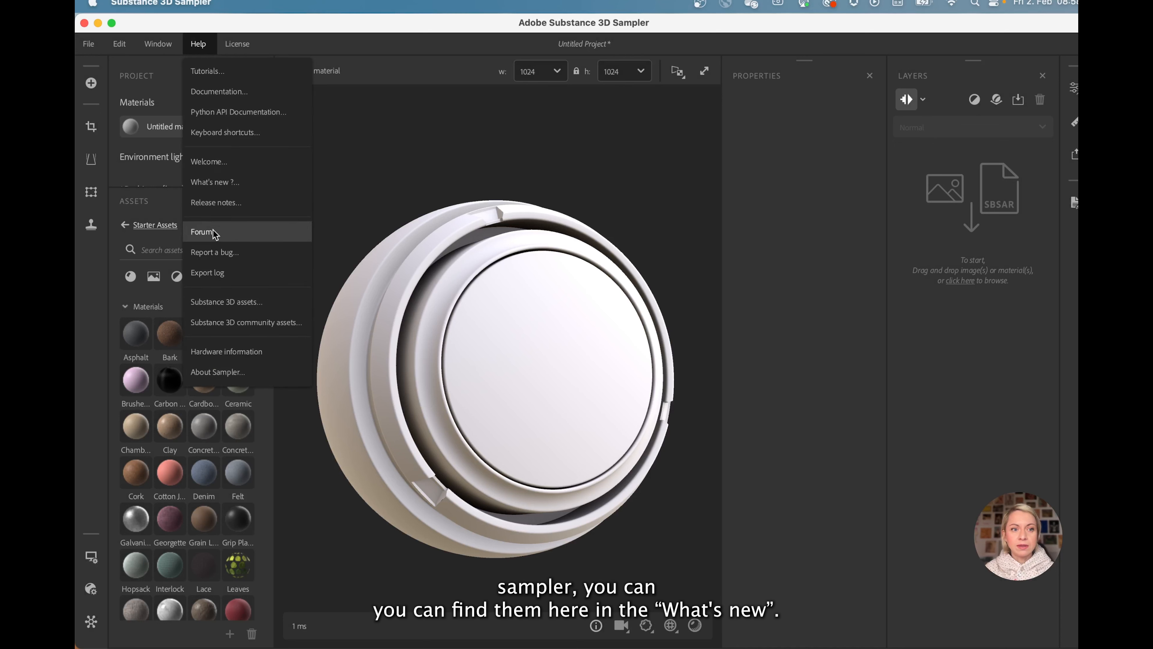
click(436, 179)
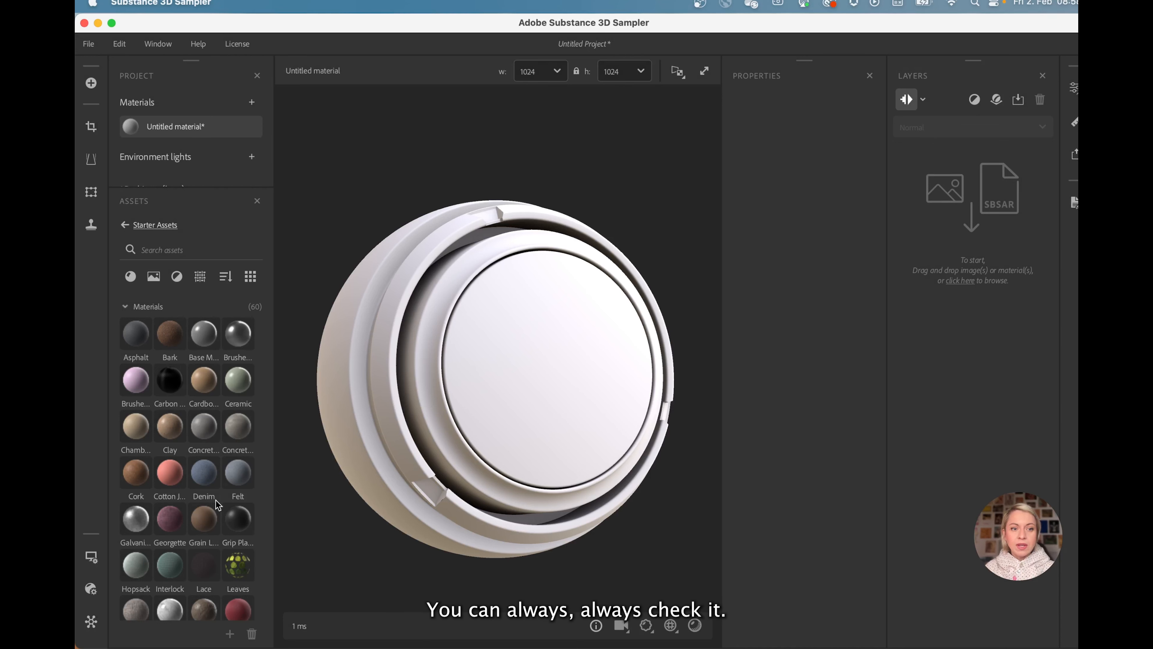
Step: Filter the starter assets to materials and apply the Ceramic material to the preview model
scroll(136, 408, down, 8)
mouse_move(126, 318)
click(131, 278)
scroll(218, 482, down, 2)
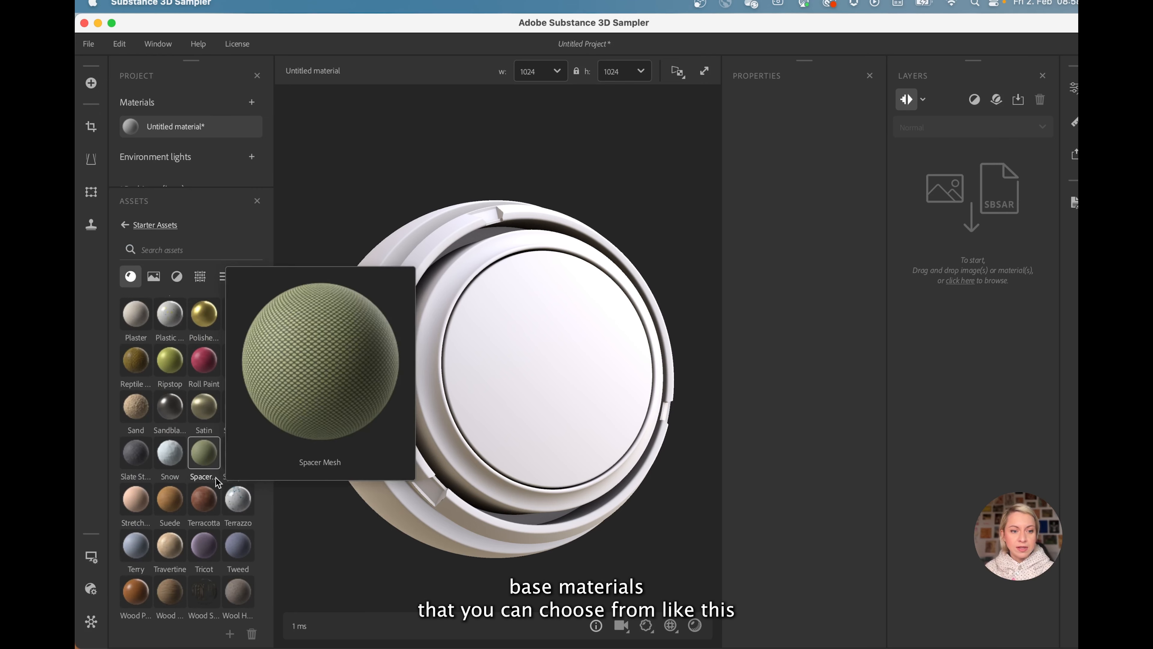
mouse_move(238, 512)
scroll(236, 499, up, 5)
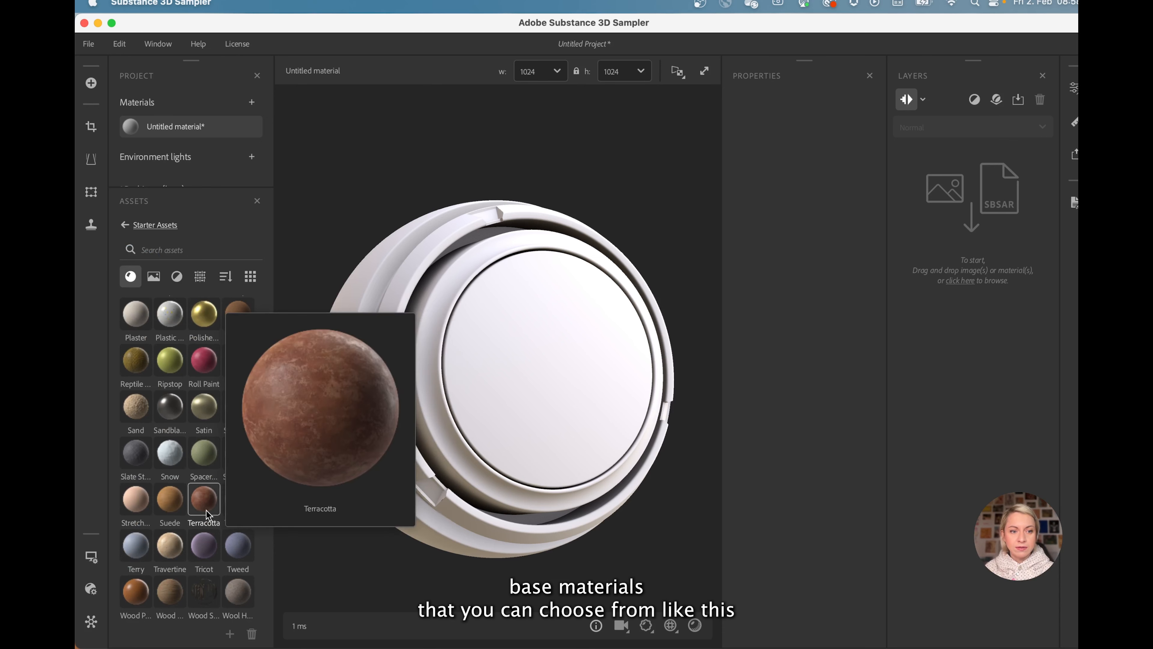
mouse_move(252, 608)
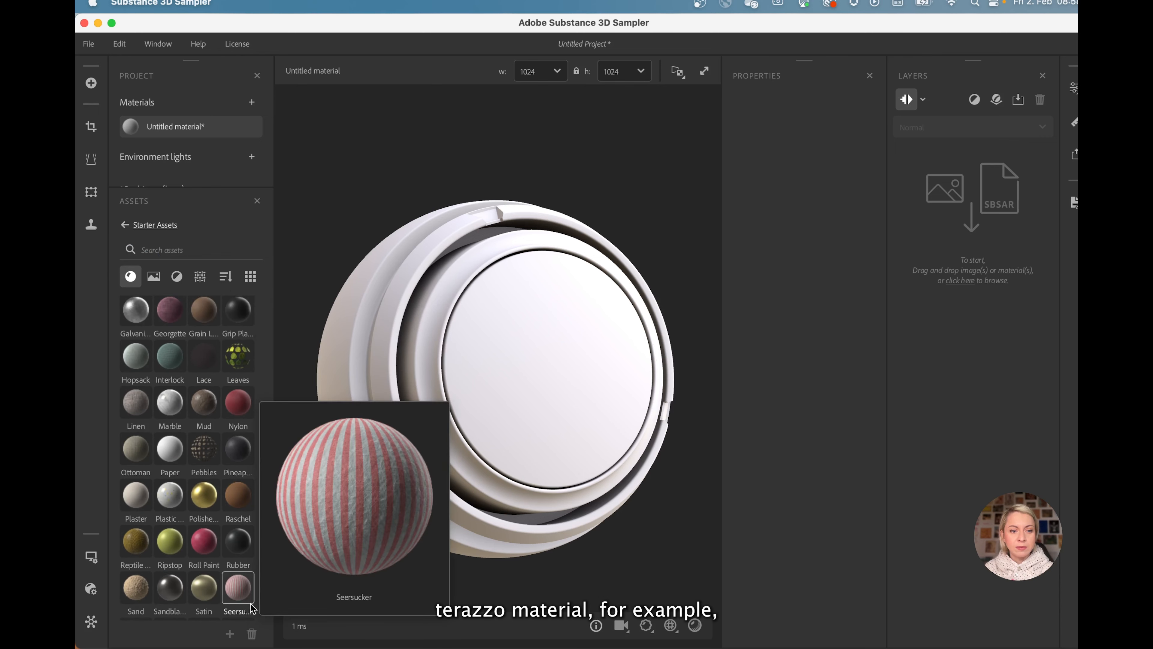
scroll(223, 580, up, 5)
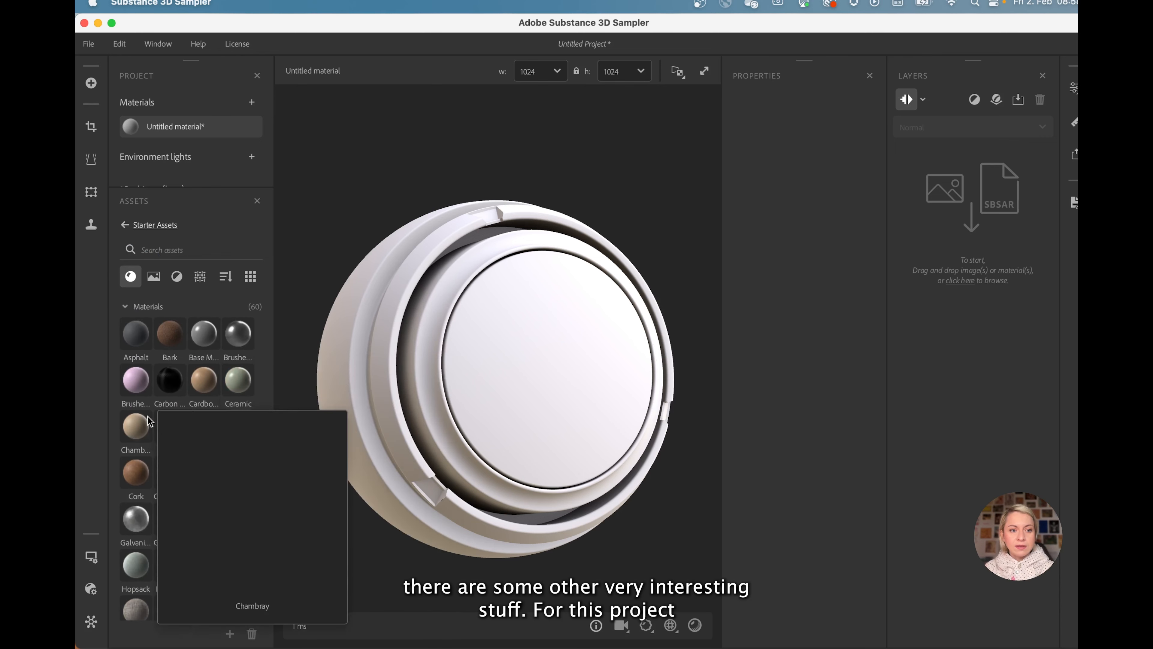
mouse_move(134, 389)
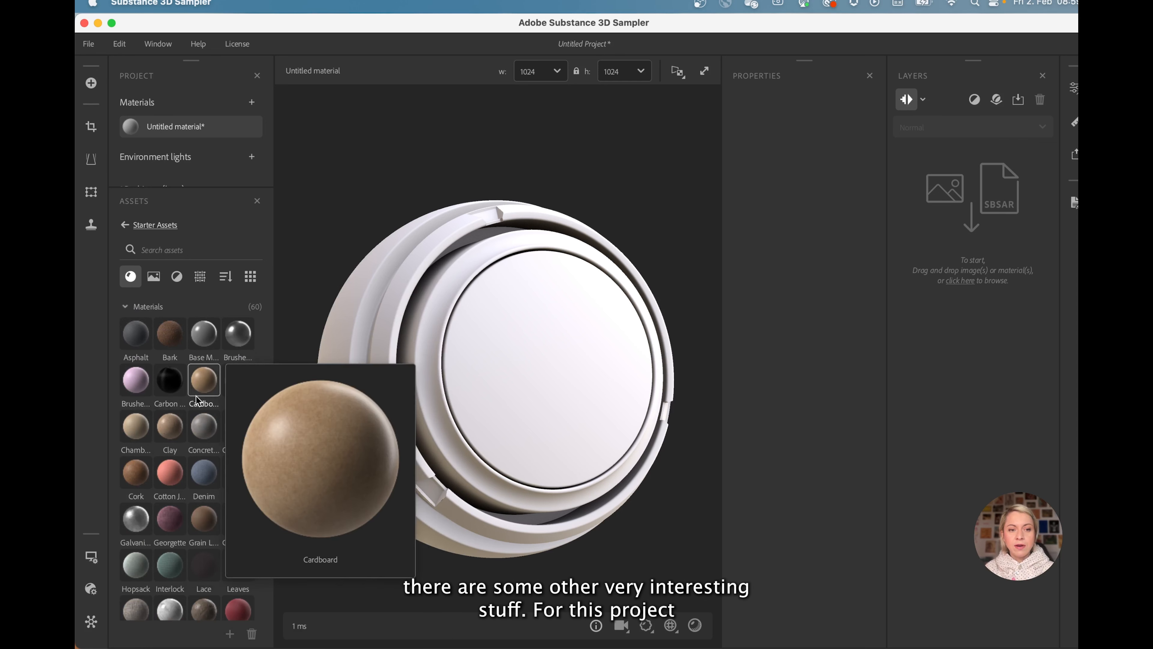
mouse_move(234, 399)
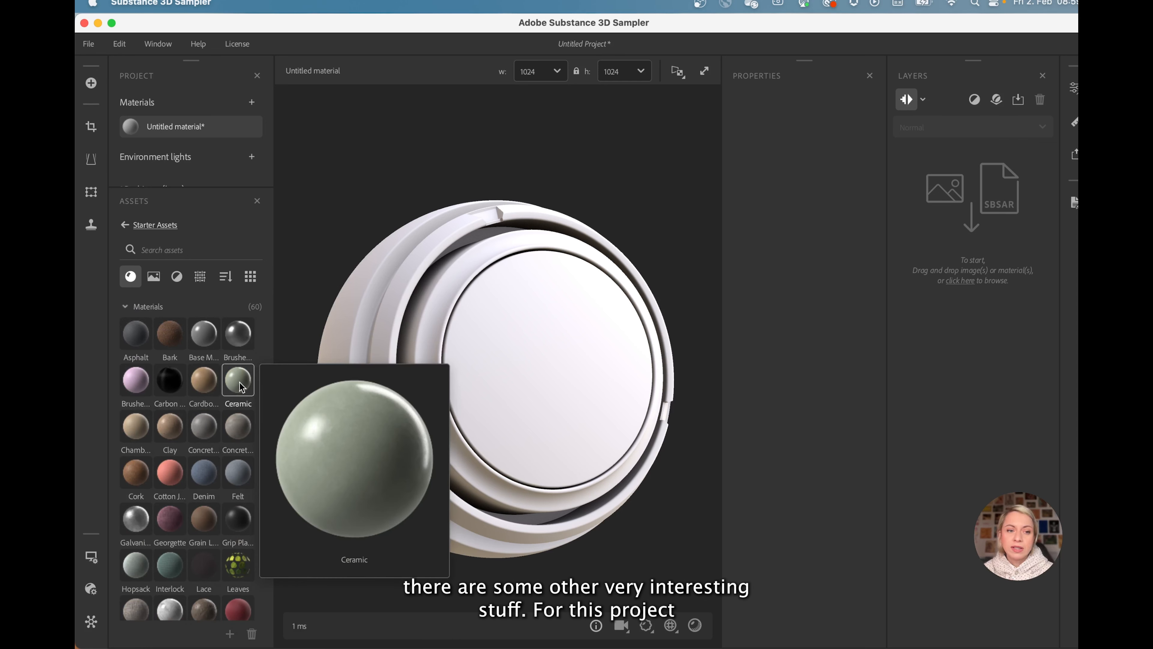
drag(240, 386, 529, 373)
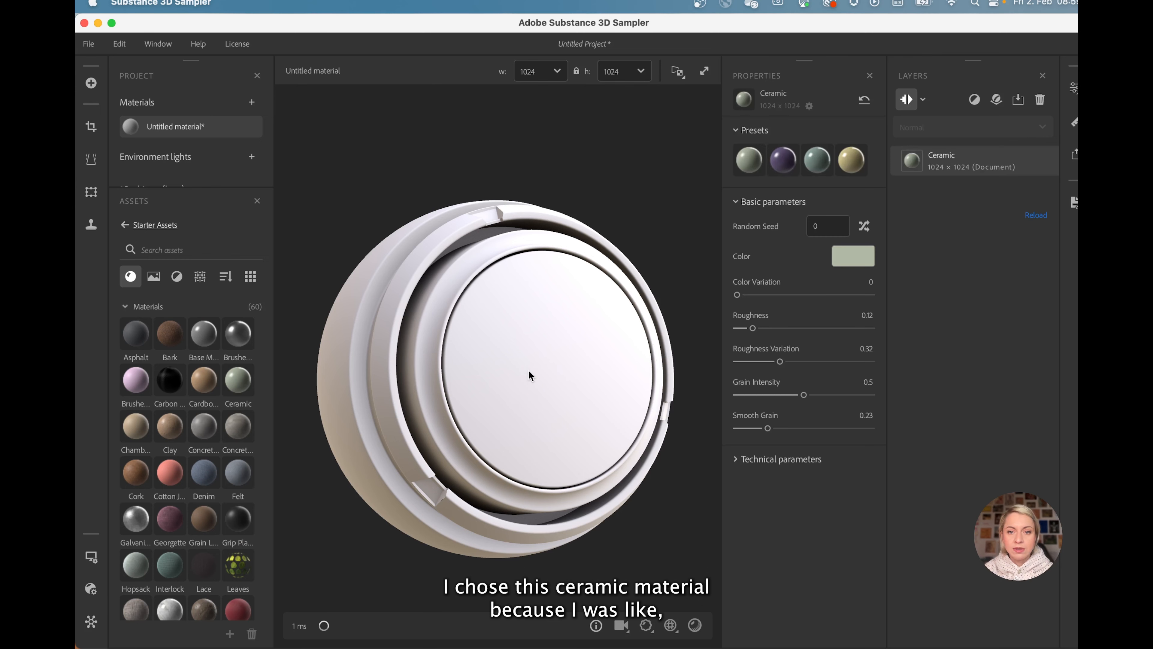
Step: Inspect the ceramic surface up close and show only the texture generators among the starter assets
scroll(561, 381, up, 3)
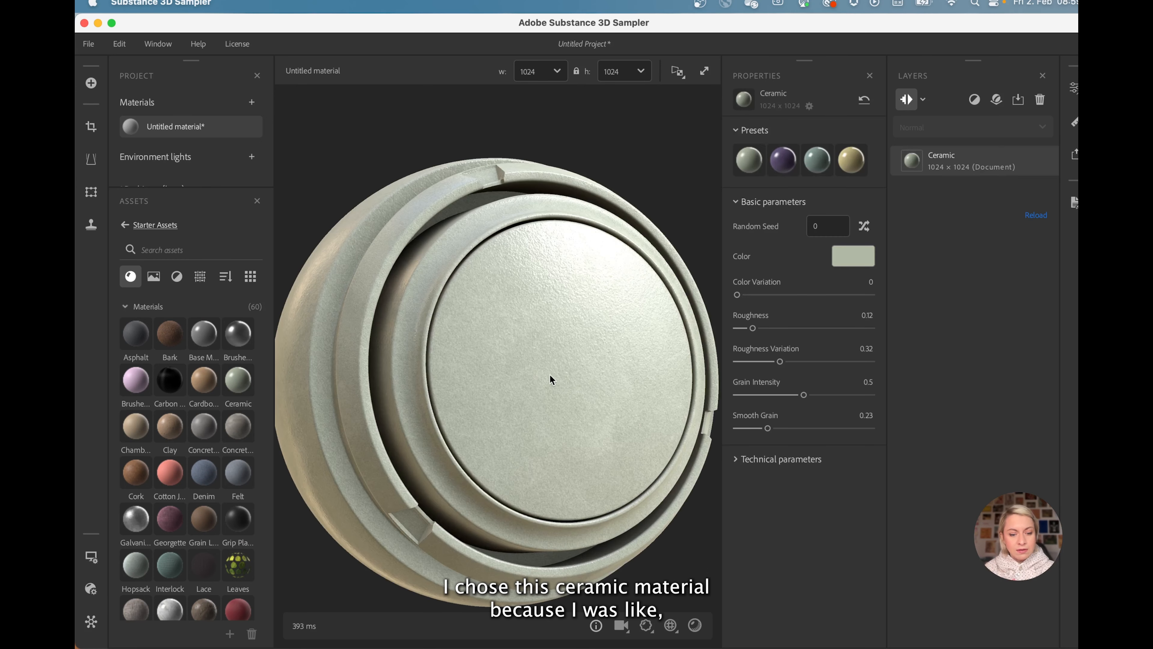
mouse_move(550, 374)
mouse_down()
mouse_move(556, 365)
mouse_move(543, 358)
mouse_up()
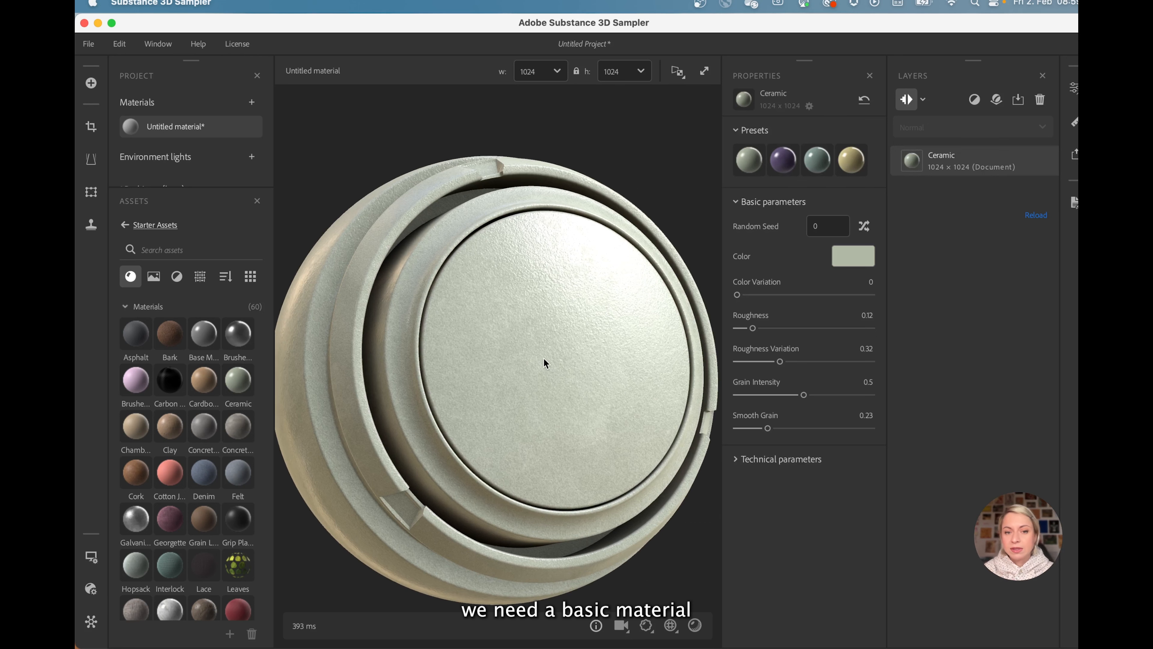
scroll(543, 359, up, 3)
scroll(542, 357, down, 2)
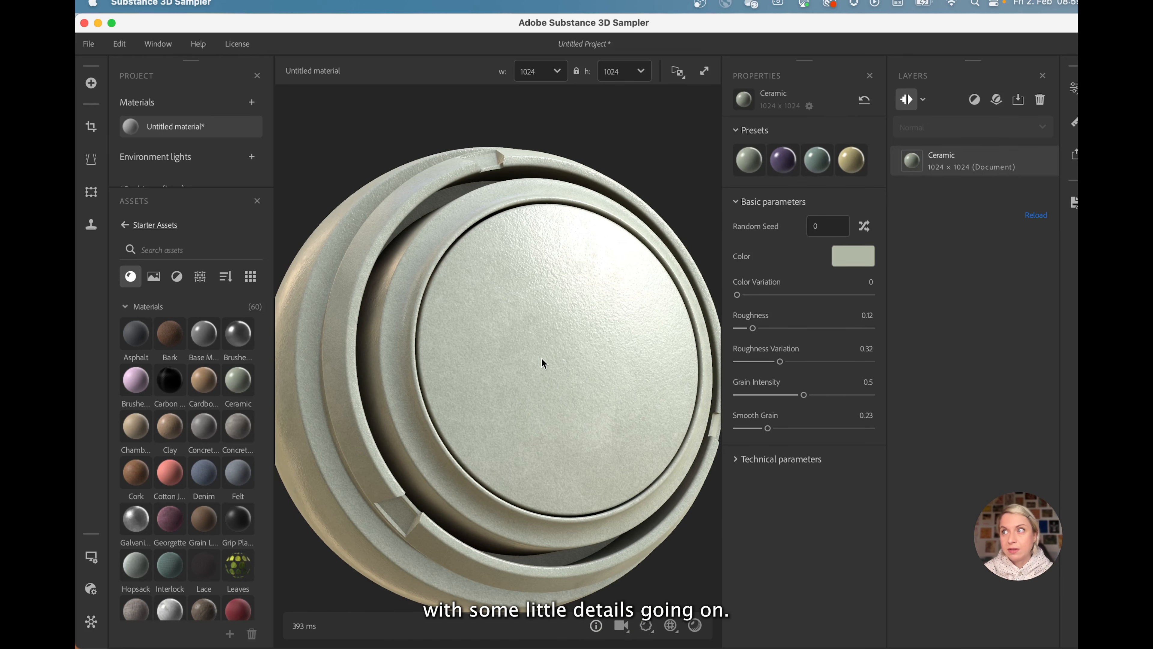
drag(530, 364, 529, 353)
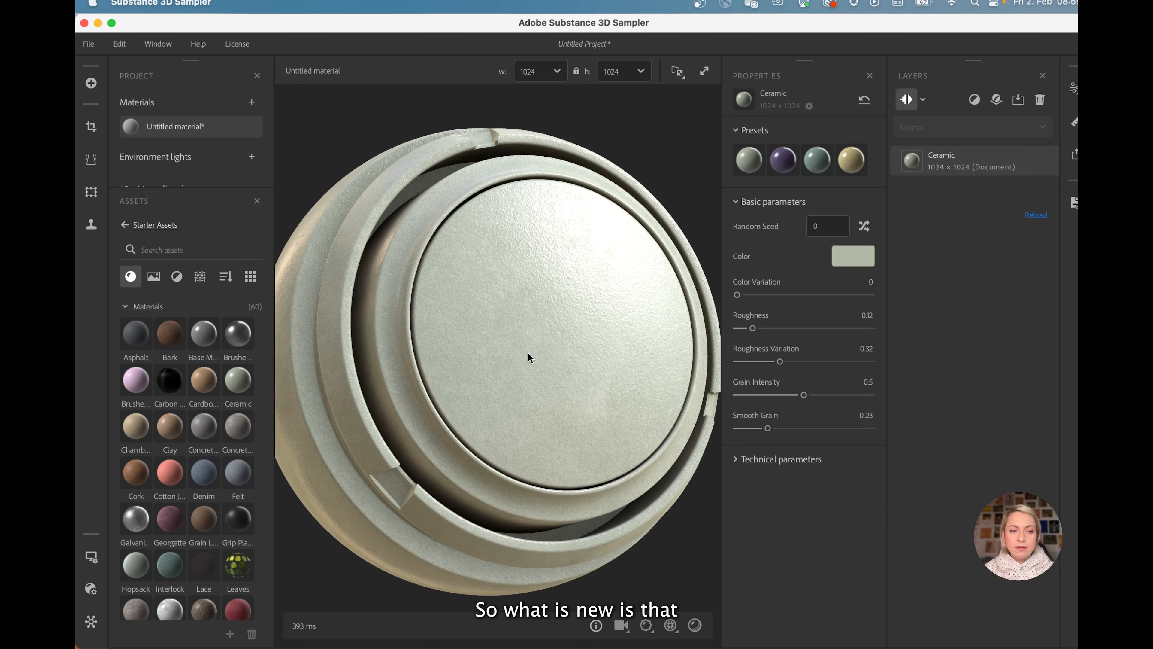
click(201, 277)
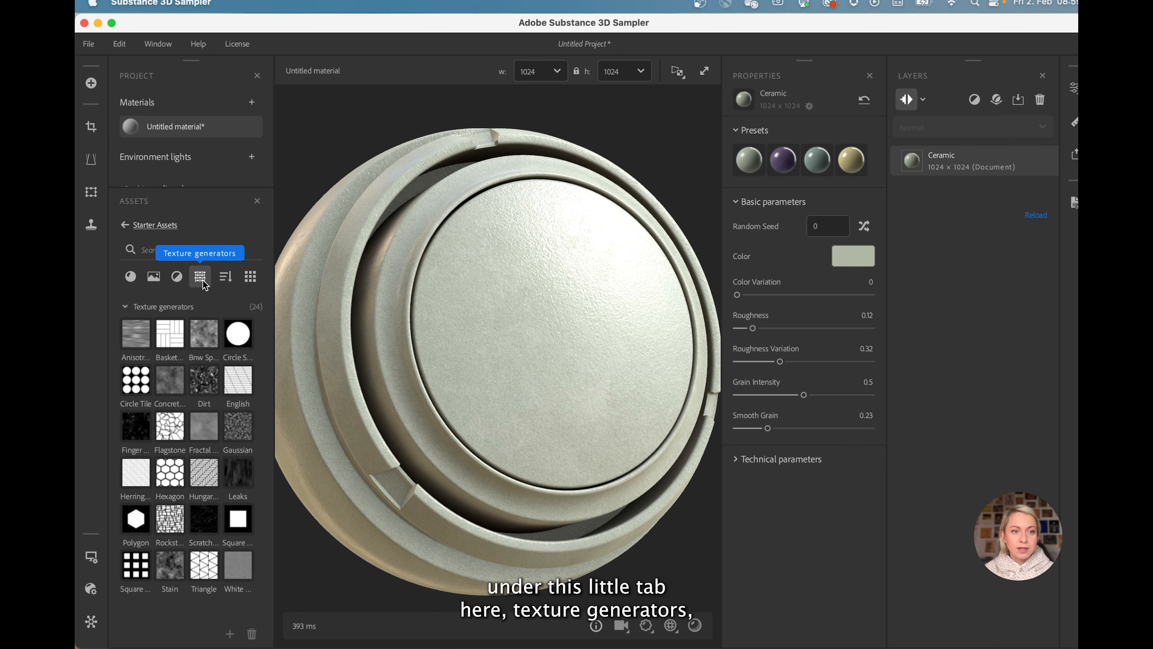
mouse_move(137, 361)
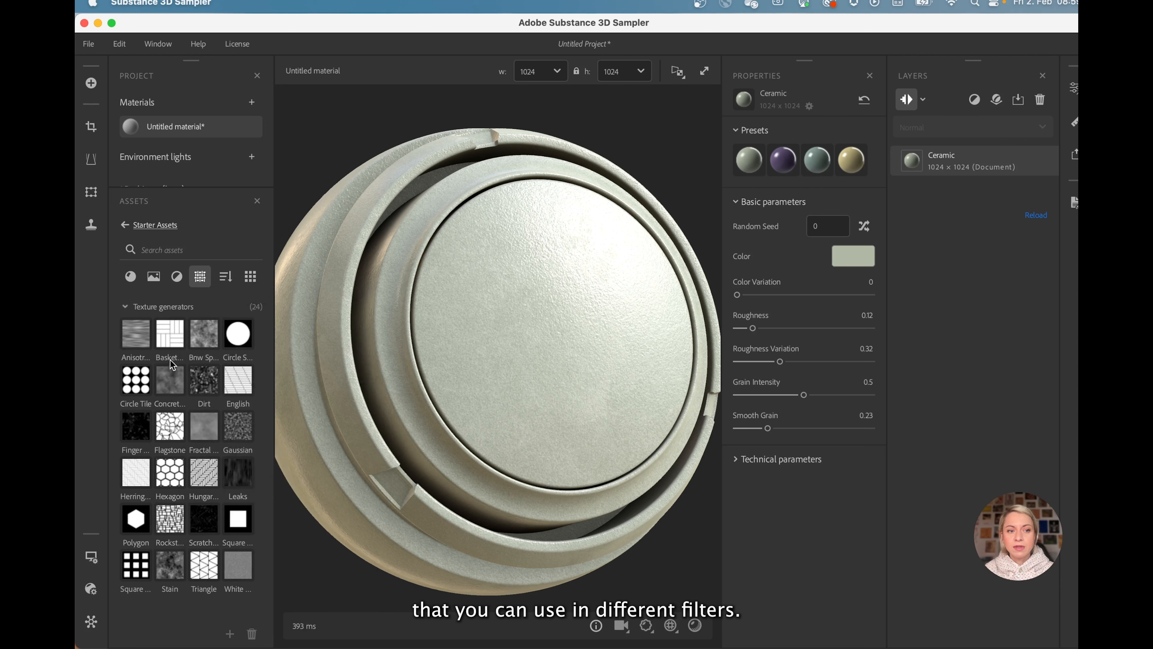
mouse_move(217, 344)
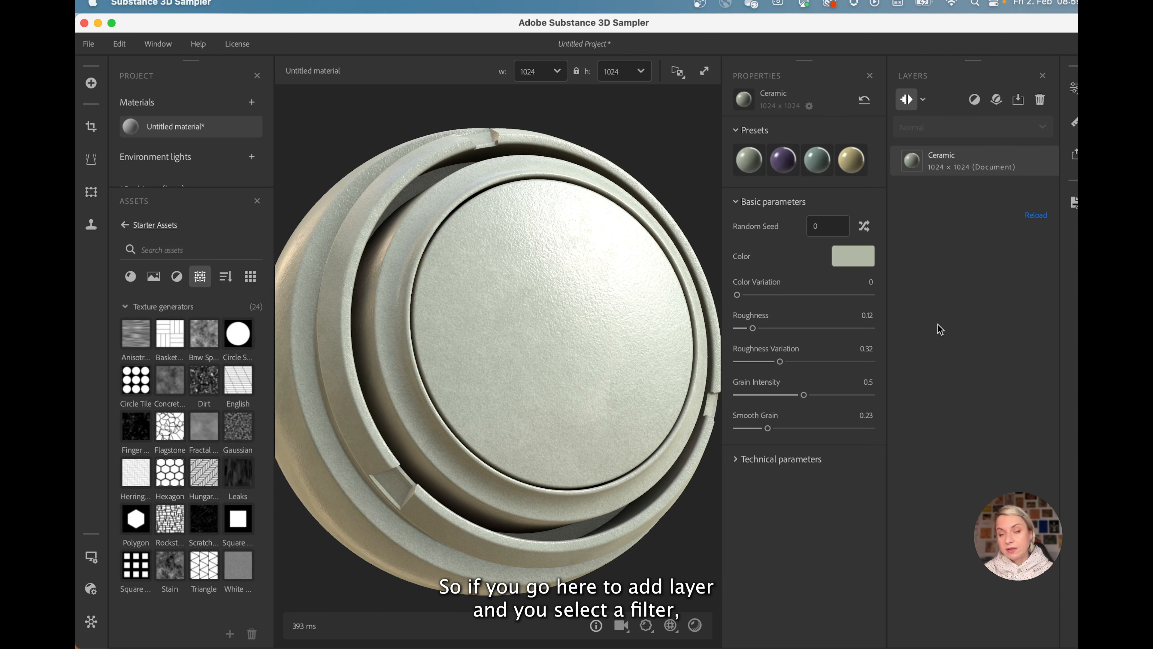
Step: Add a Fill filter layer above the Ceramic layer
click(974, 100)
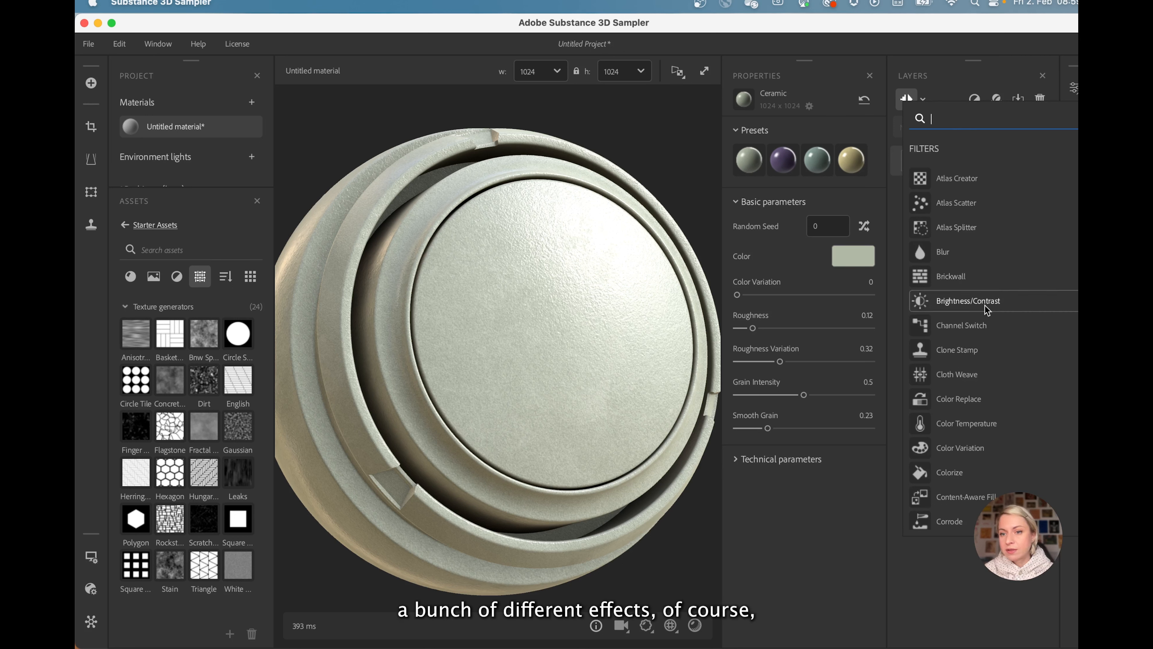
scroll(972, 318, down, 10)
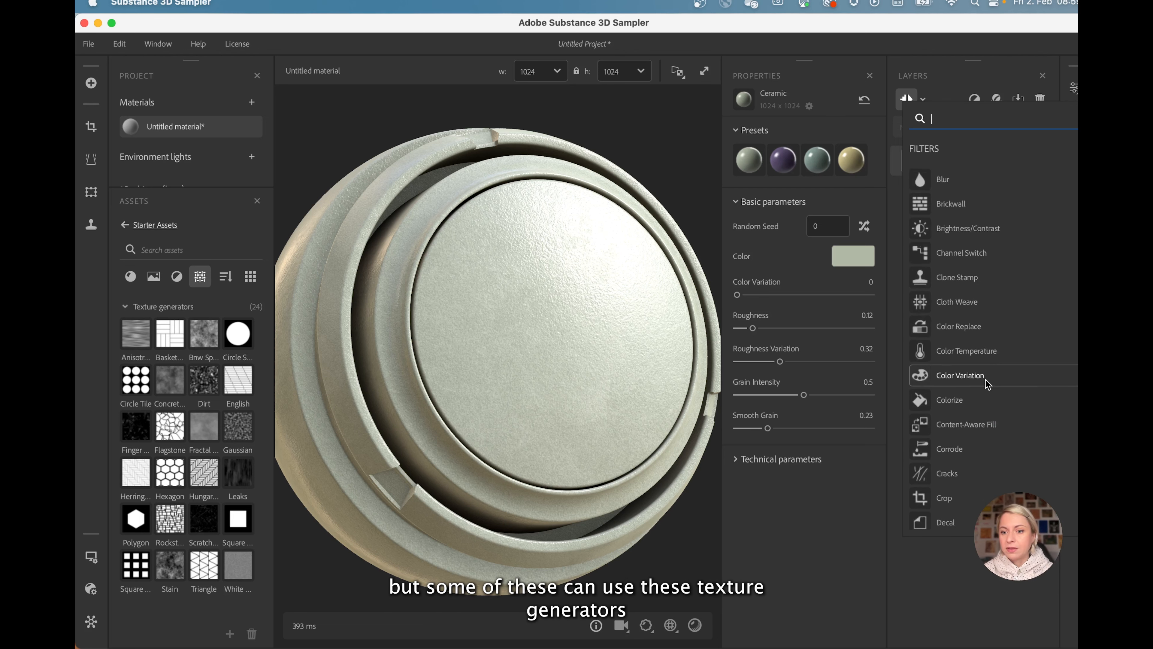
scroll(986, 379, up, 10)
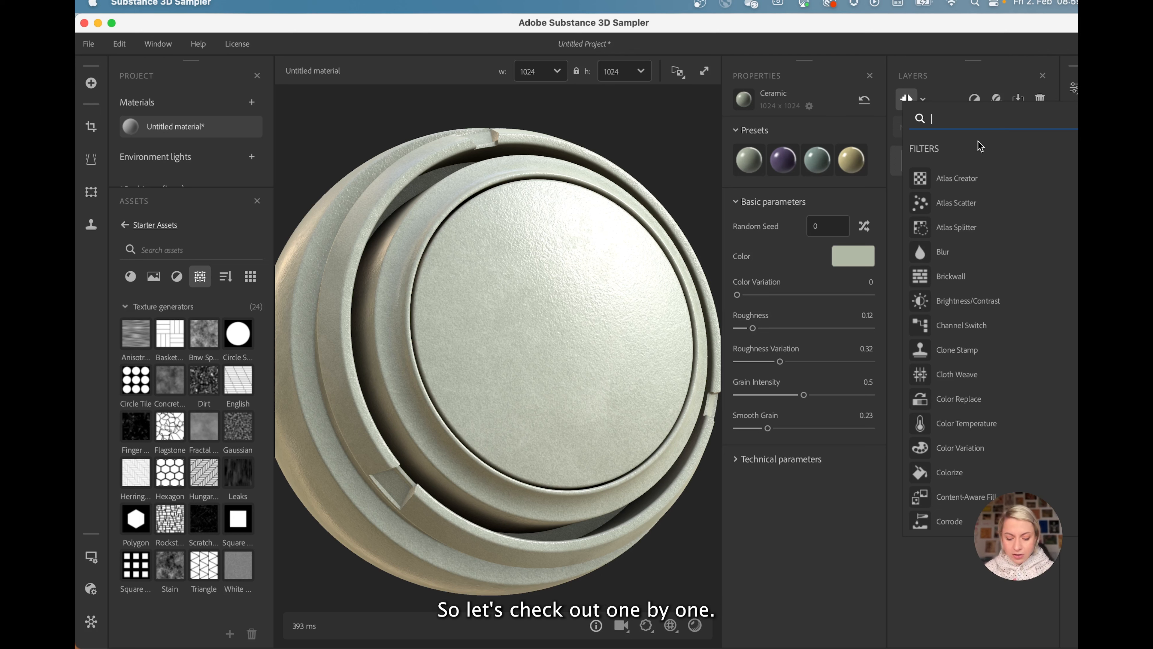
scroll(988, 212, down, 5)
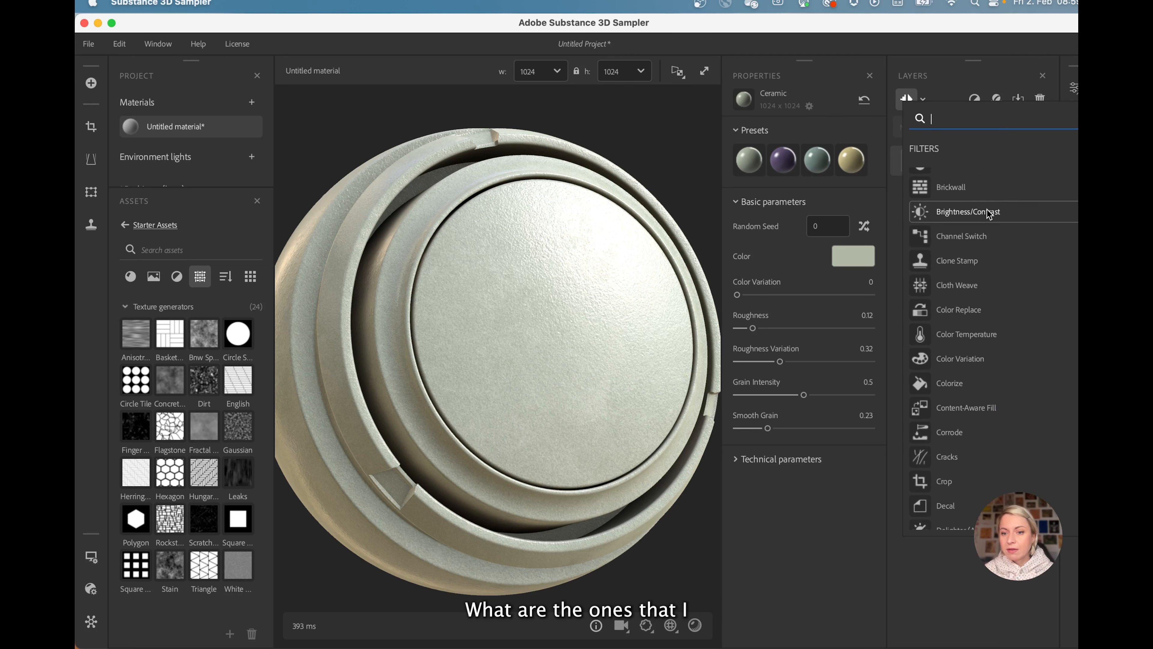
scroll(988, 214, down, 10)
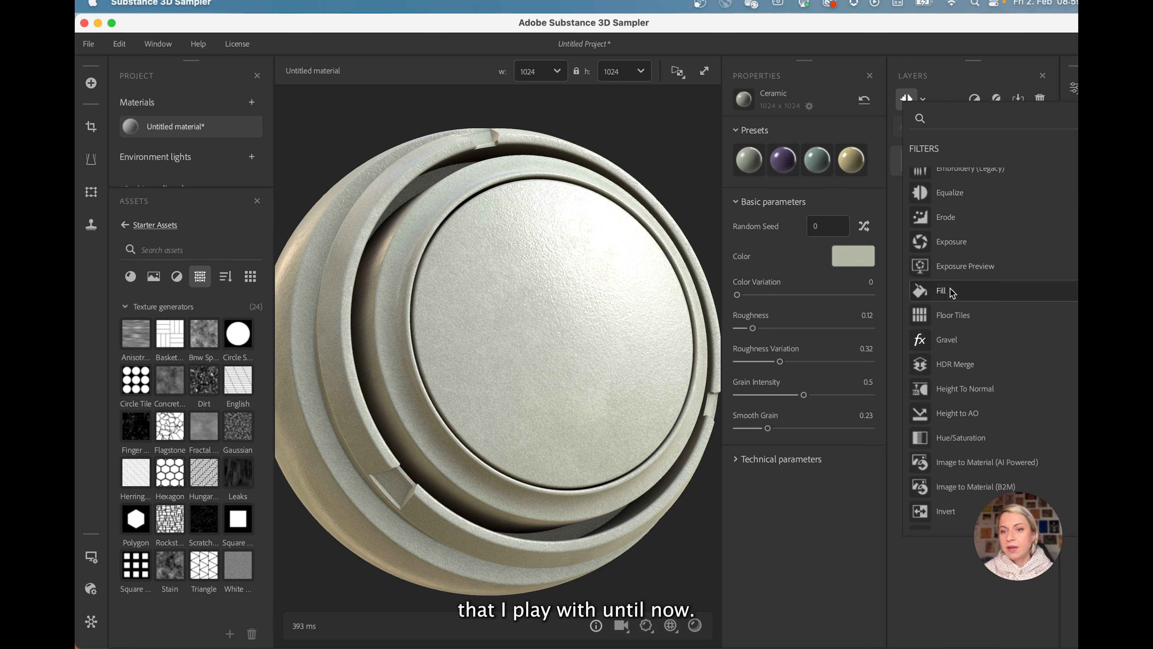
click(949, 287)
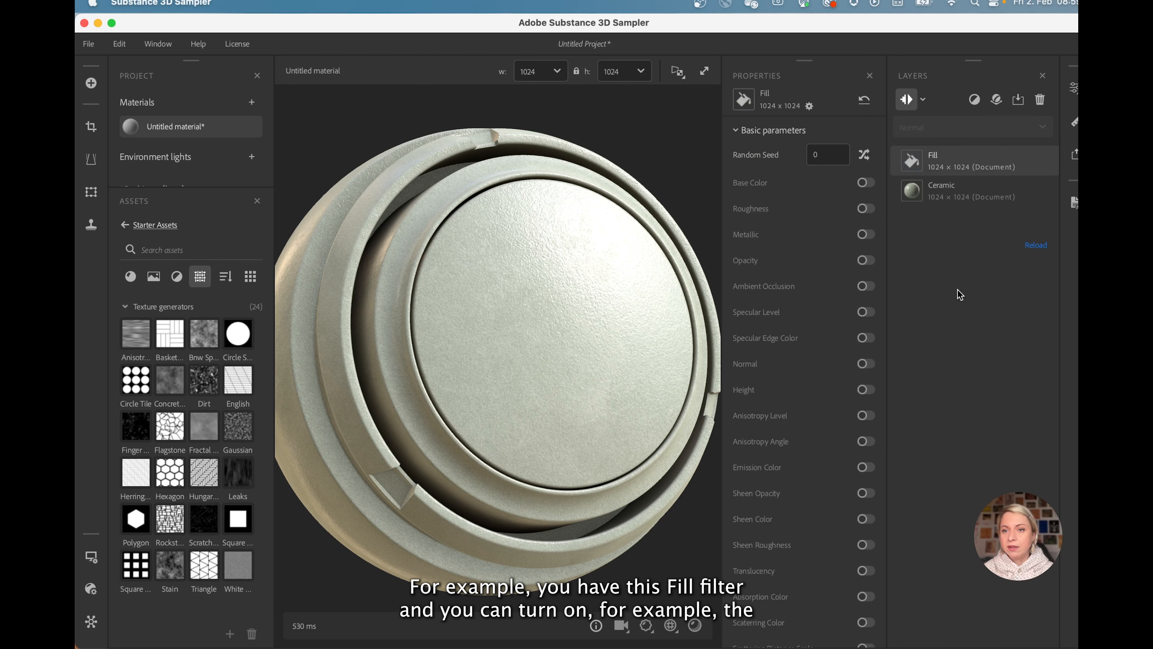
Step: Enable the Fill layer's roughness channel with custom roughness and assign the Bnw Spot 3 texture generator to it
click(866, 209)
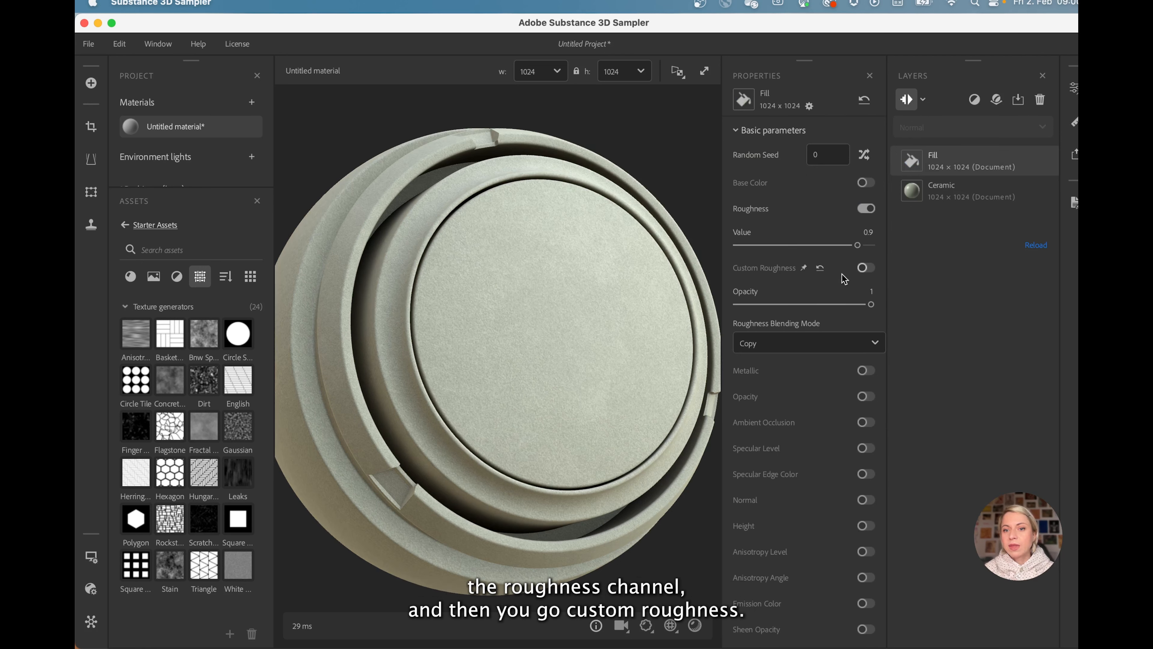
click(865, 267)
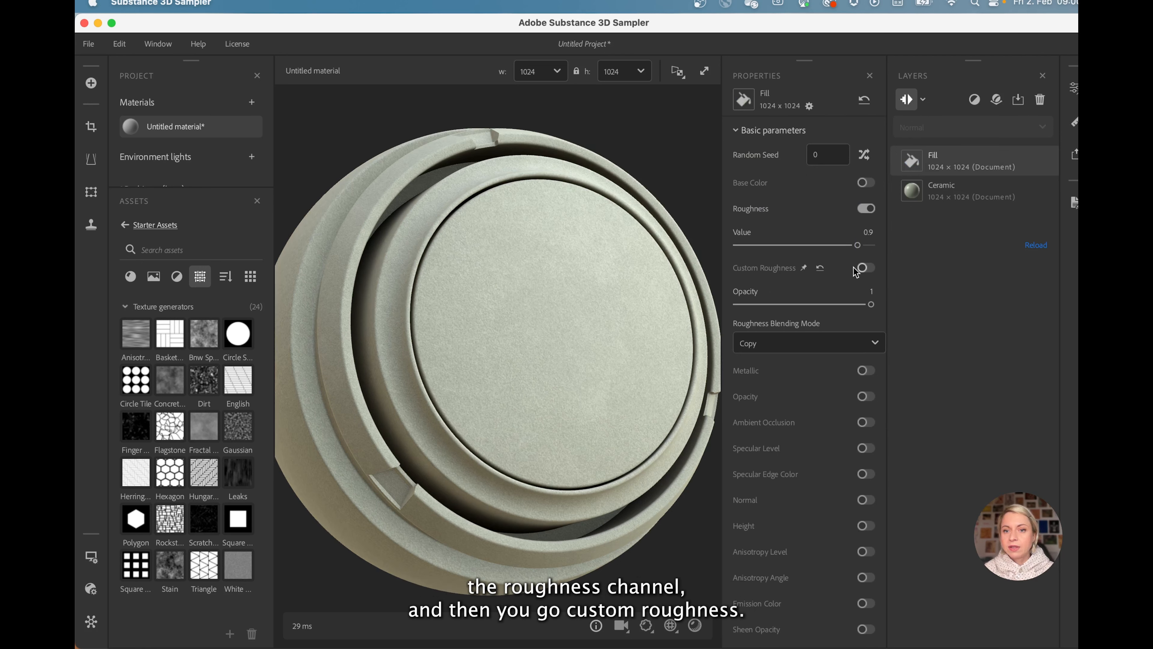
click(831, 295)
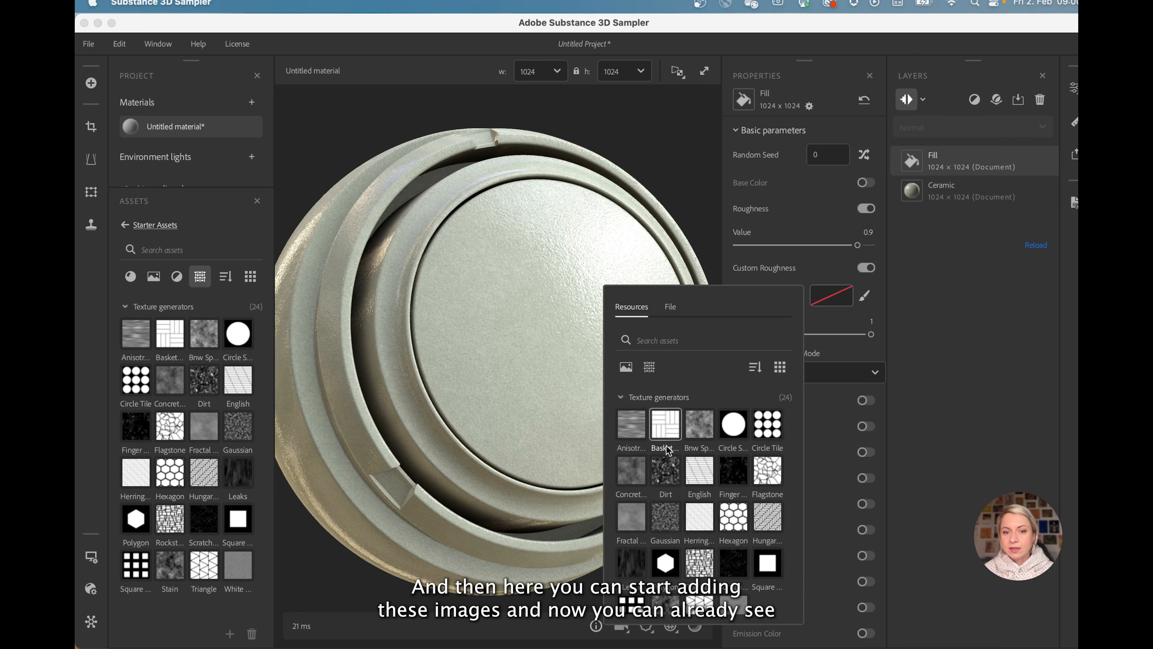
click(701, 424)
drag(586, 309, 585, 283)
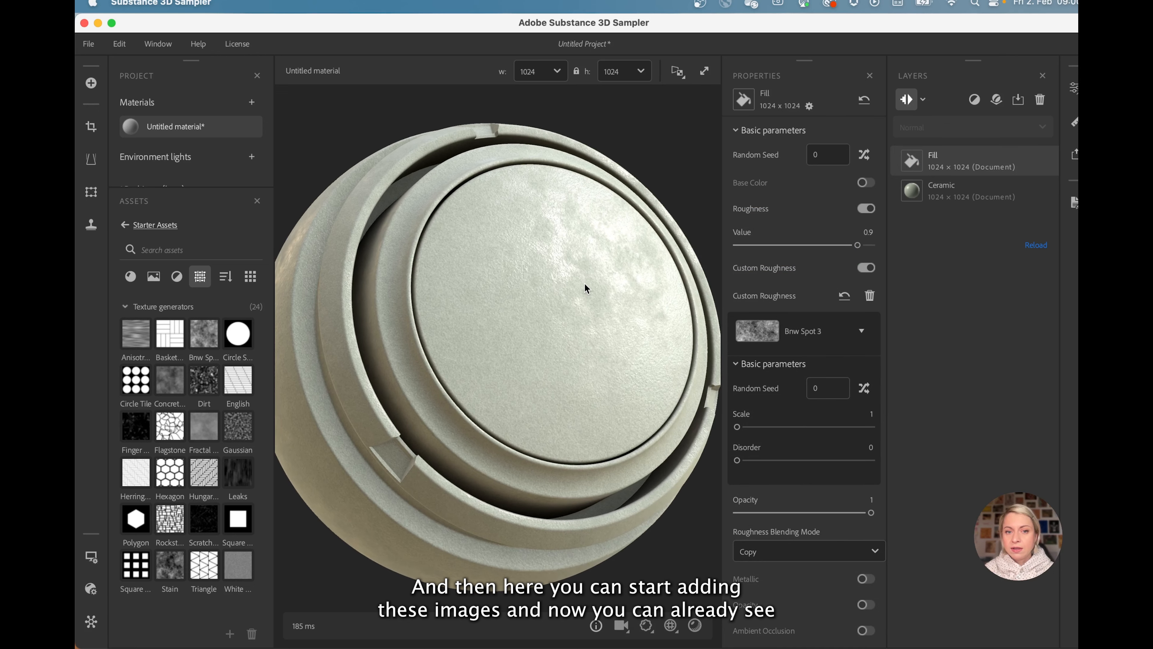
scroll(584, 283, up, 5)
scroll(584, 283, down, 4)
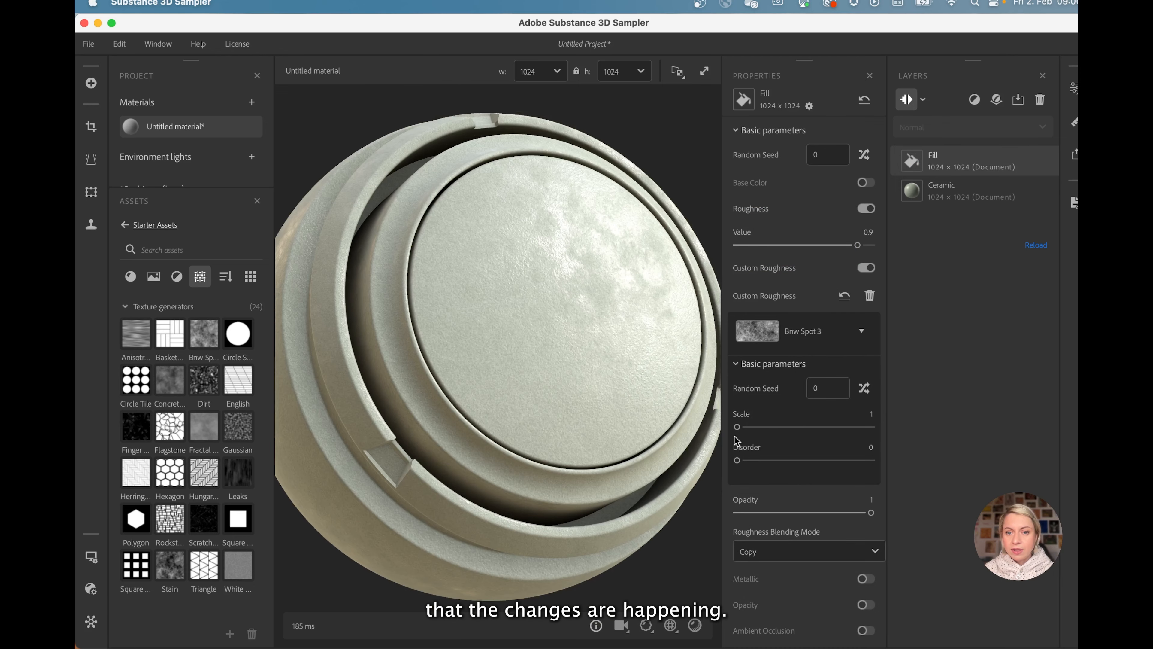
Step: Set the Bnw Spot 3 generator's scale to 4 and its disorder to 0.49
drag(737, 426, 794, 427)
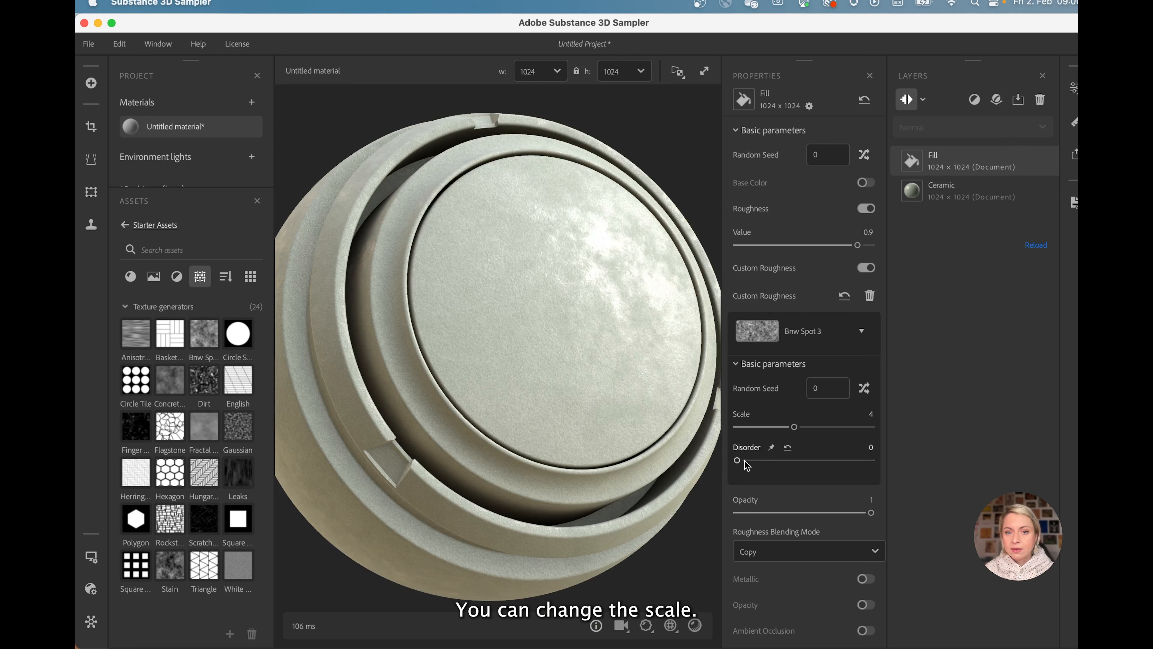
drag(745, 462, 803, 459)
scroll(606, 236, up, 3)
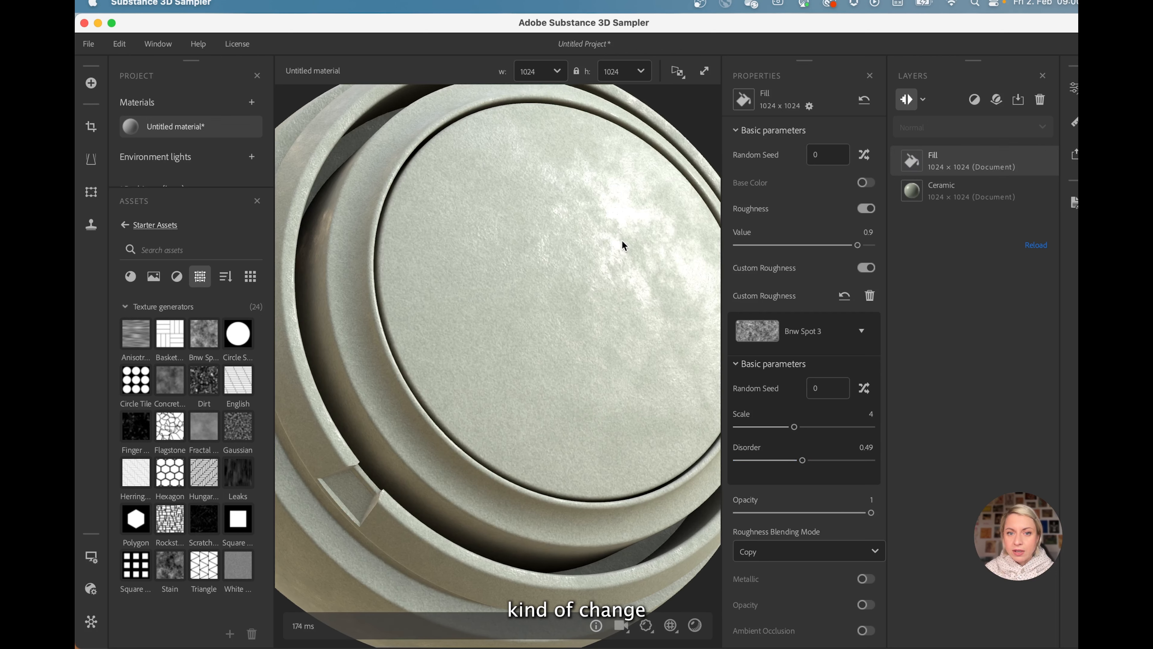
scroll(617, 242, down, 2)
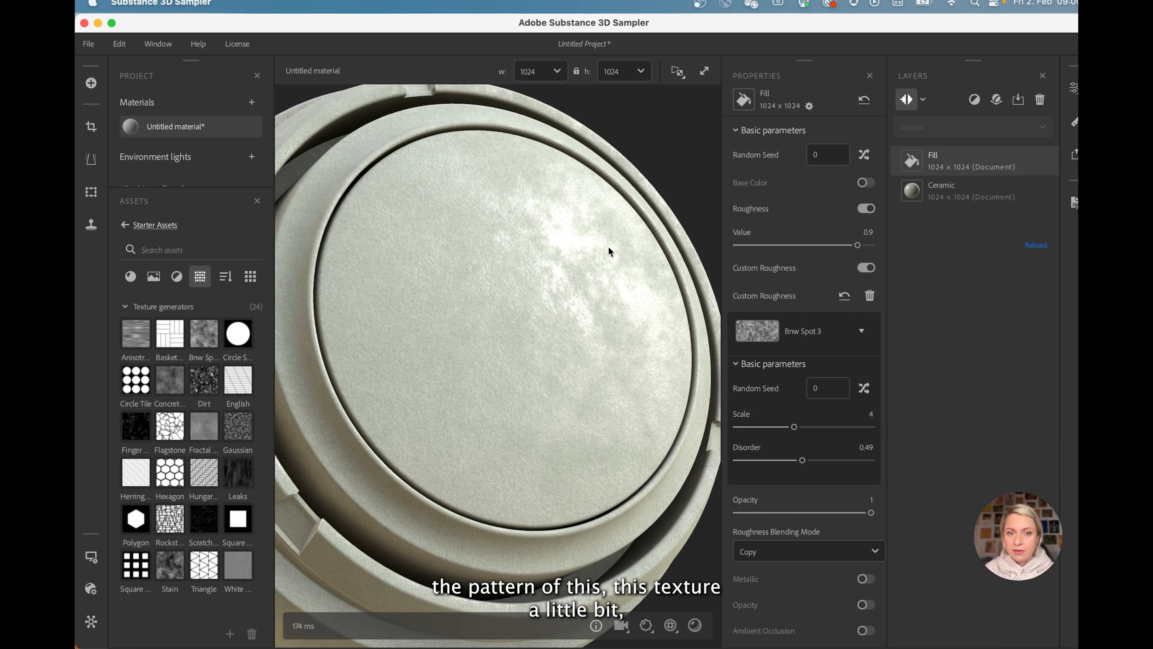
mouse_move(607, 247)
mouse_down()
mouse_move(616, 242)
mouse_move(602, 254)
mouse_up()
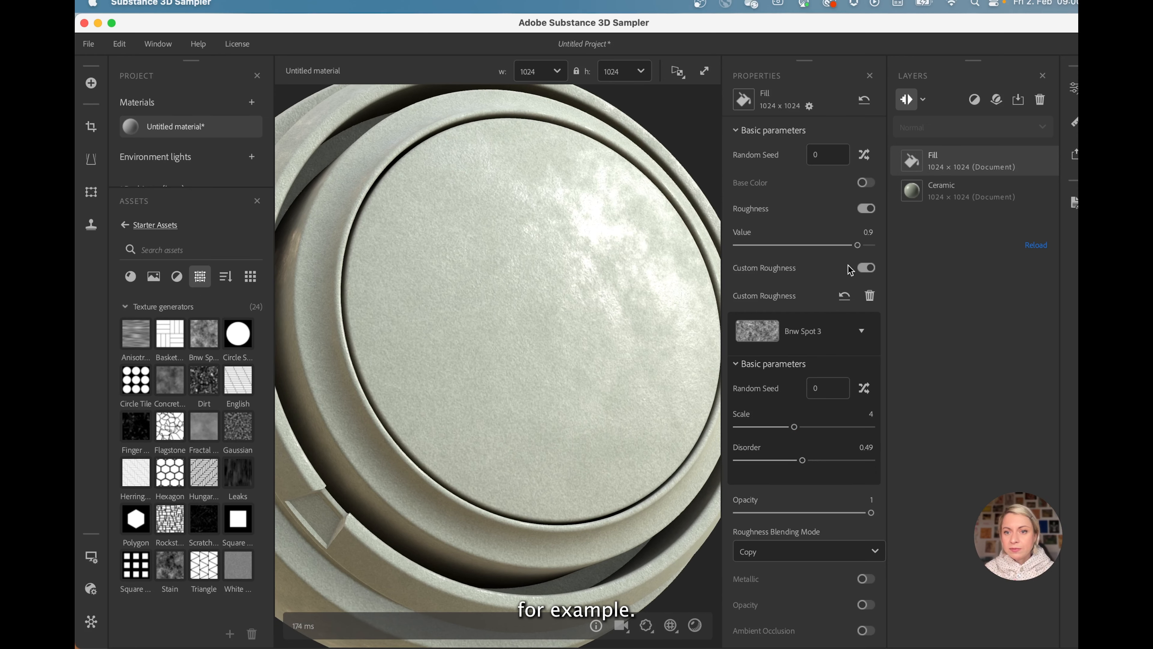
Step: Enable the Fill layer's normal channel with custom normal and assign the Dirt texture generator to it
scroll(856, 393, down, 10)
scroll(855, 397, up, 6)
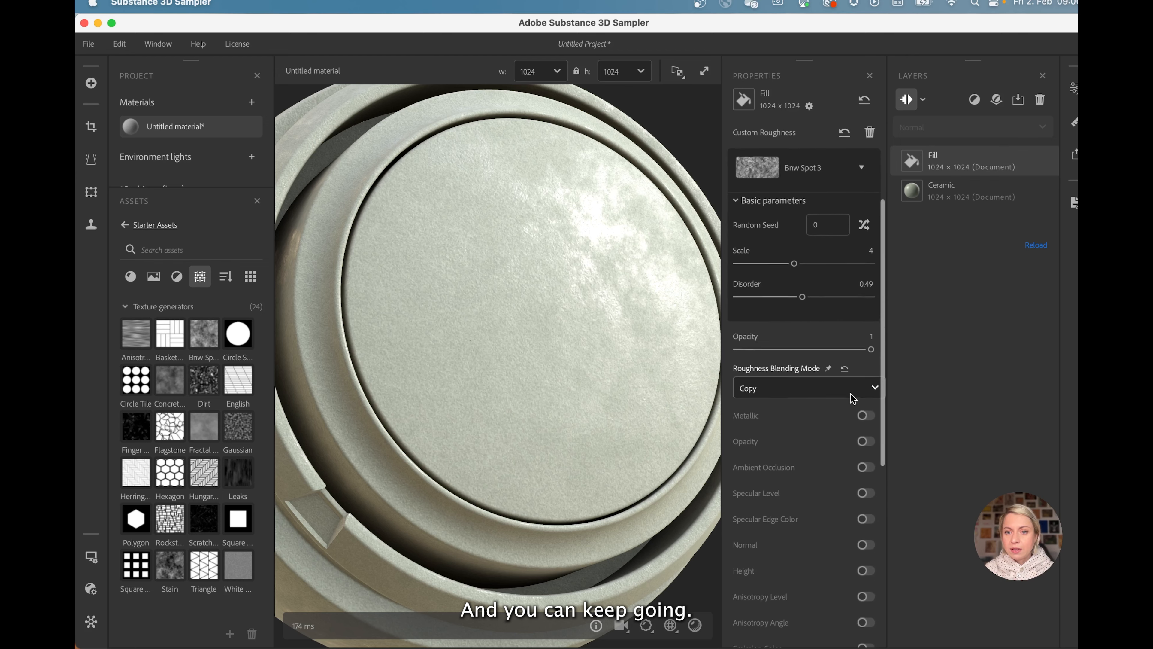
scroll(853, 399, down, 5)
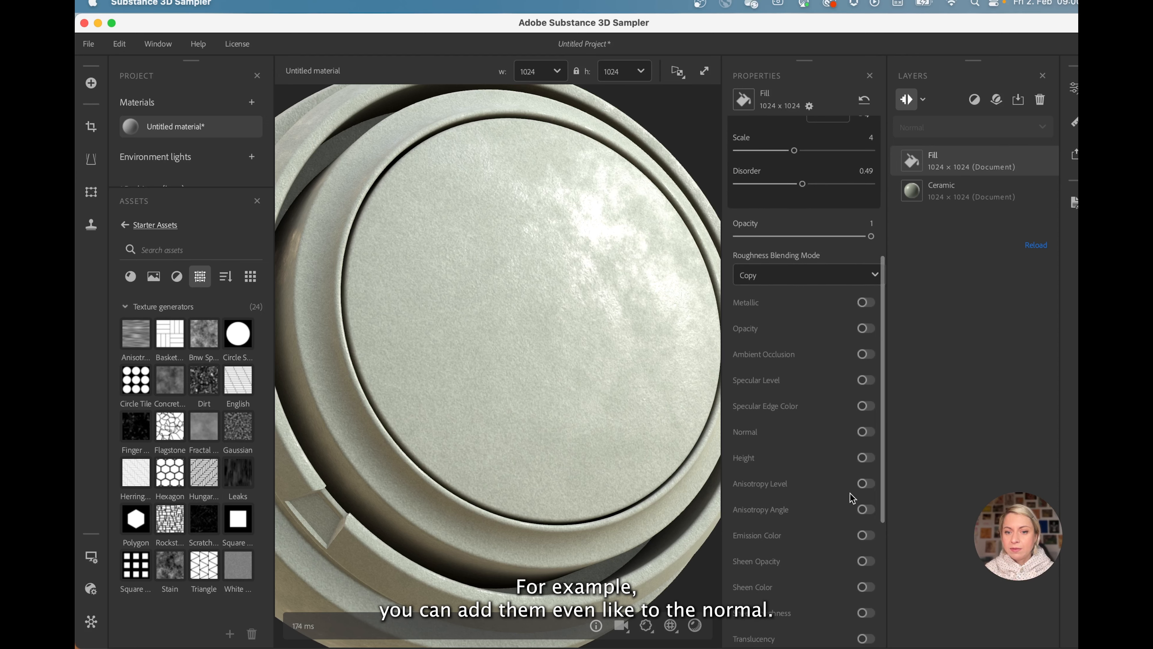
click(866, 432)
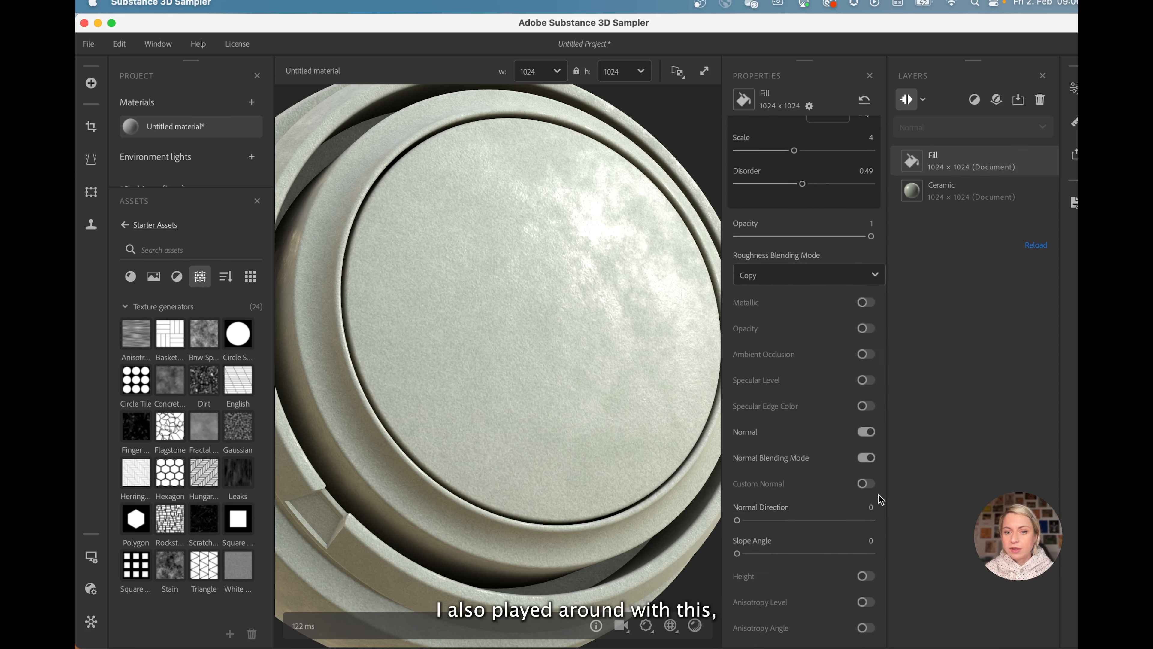
click(866, 483)
click(831, 544)
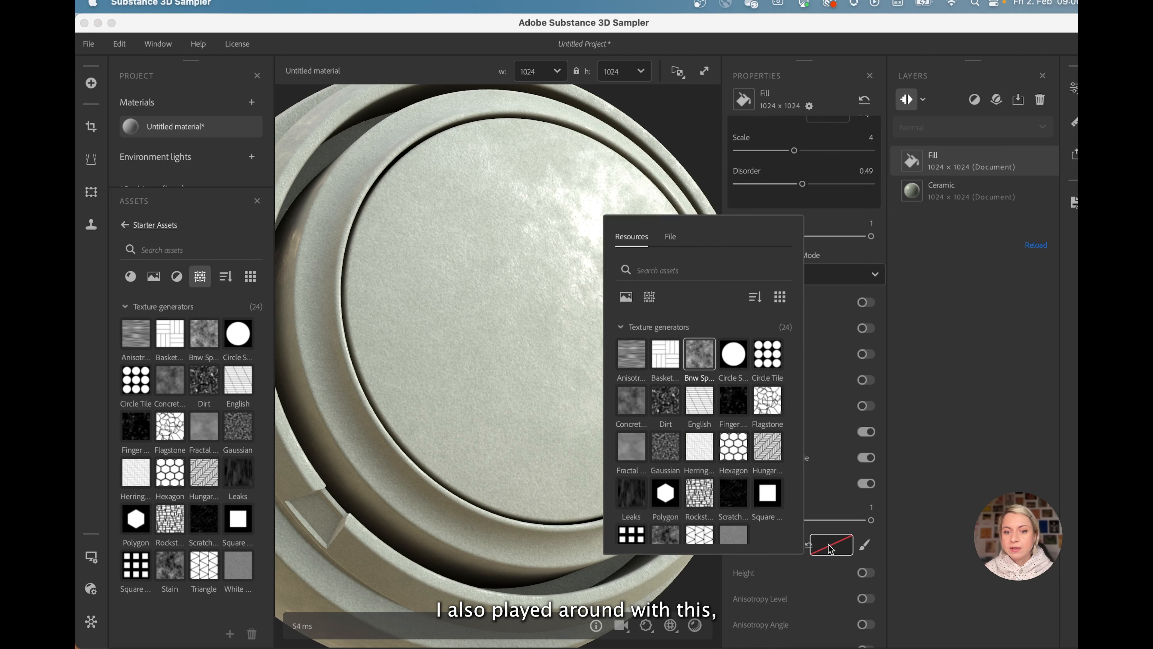
click(666, 401)
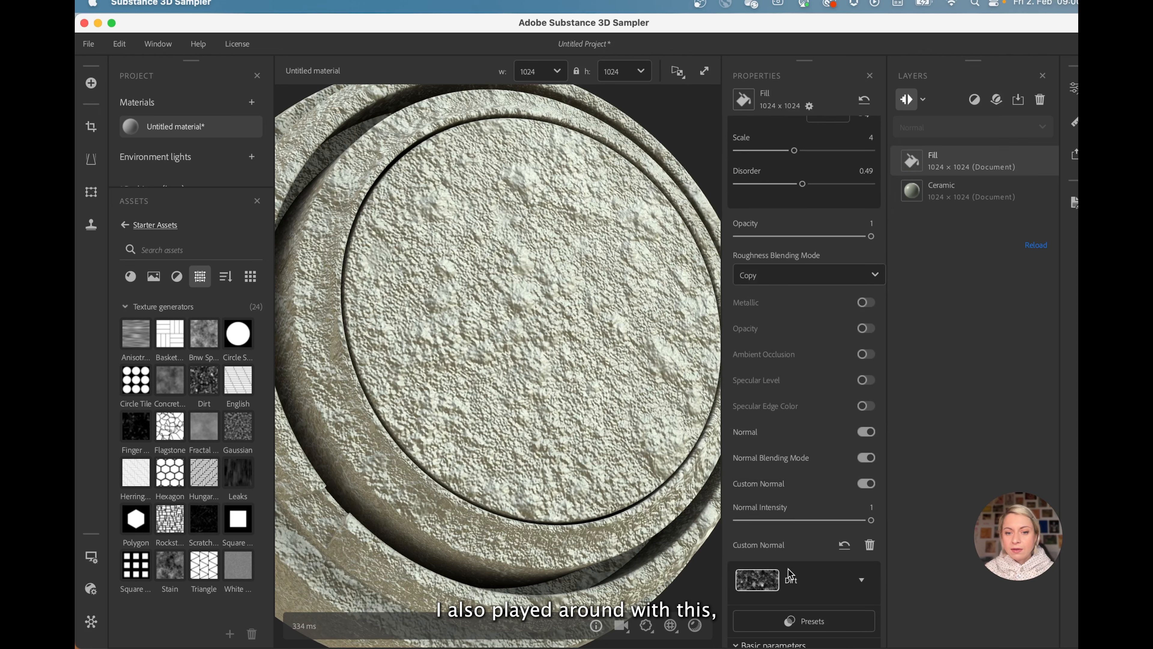
Step: Set the custom normal Dirt generator's balance to 0.31 and invert it
scroll(809, 588, down, 10)
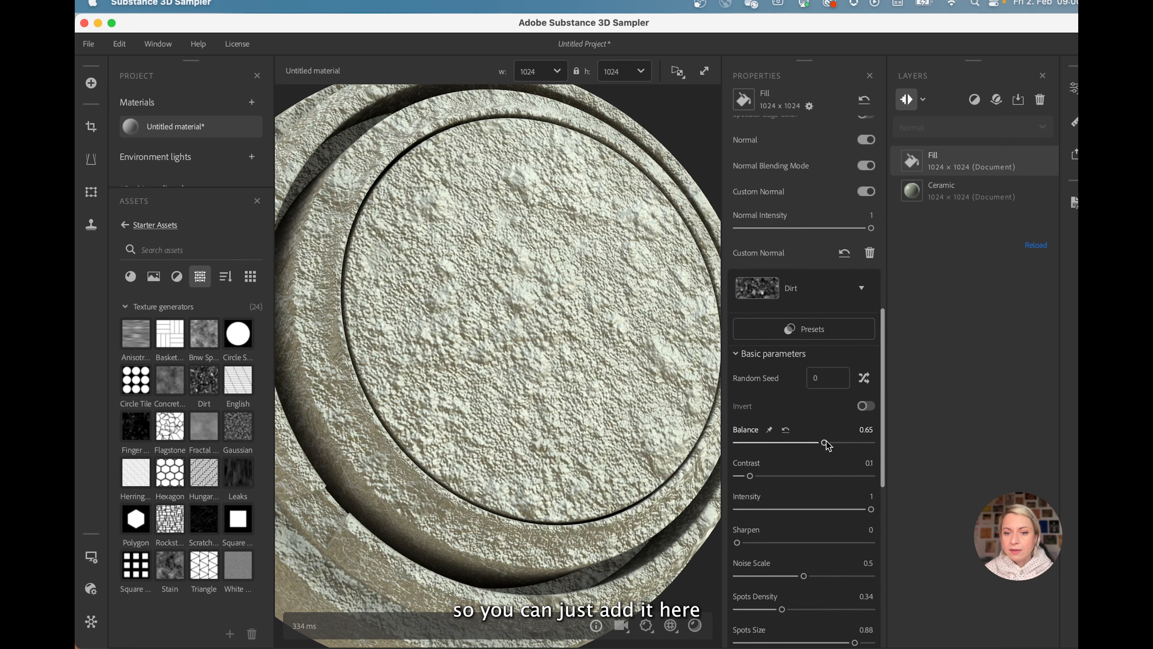
drag(826, 443, 780, 445)
click(865, 406)
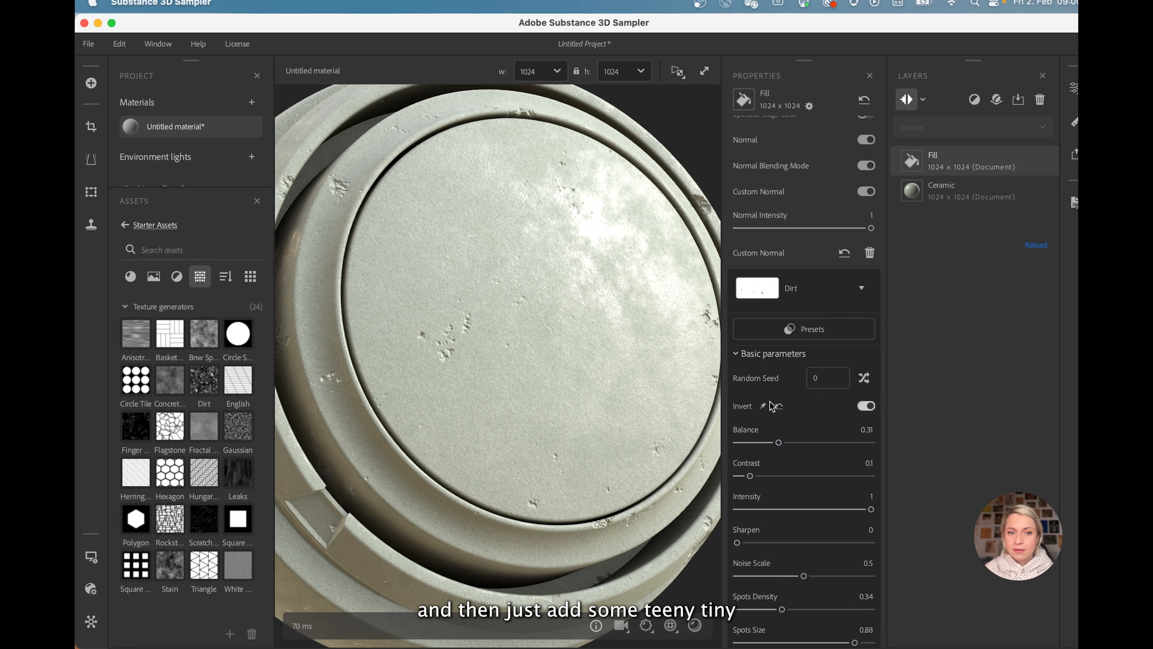
drag(489, 344, 547, 361)
Step: Enable the Fill layer's metallic channel with custom metallic and assign the Scratches Rough texture generator to it
scroll(790, 472, up, 5)
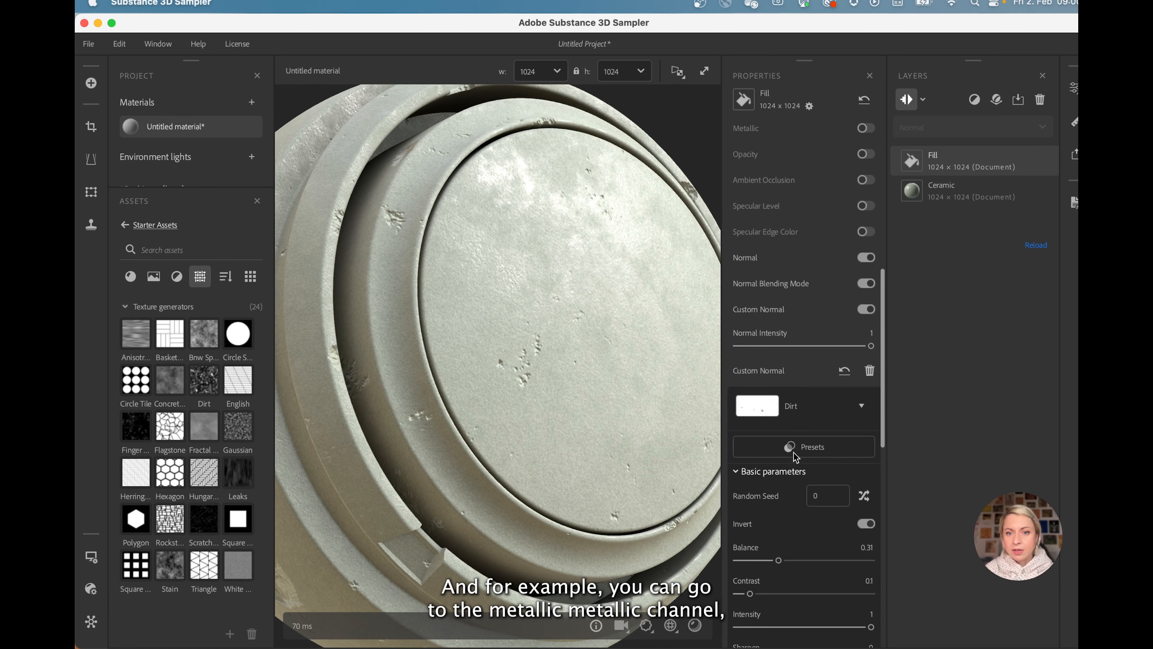
scroll(831, 339, up, 5)
click(866, 338)
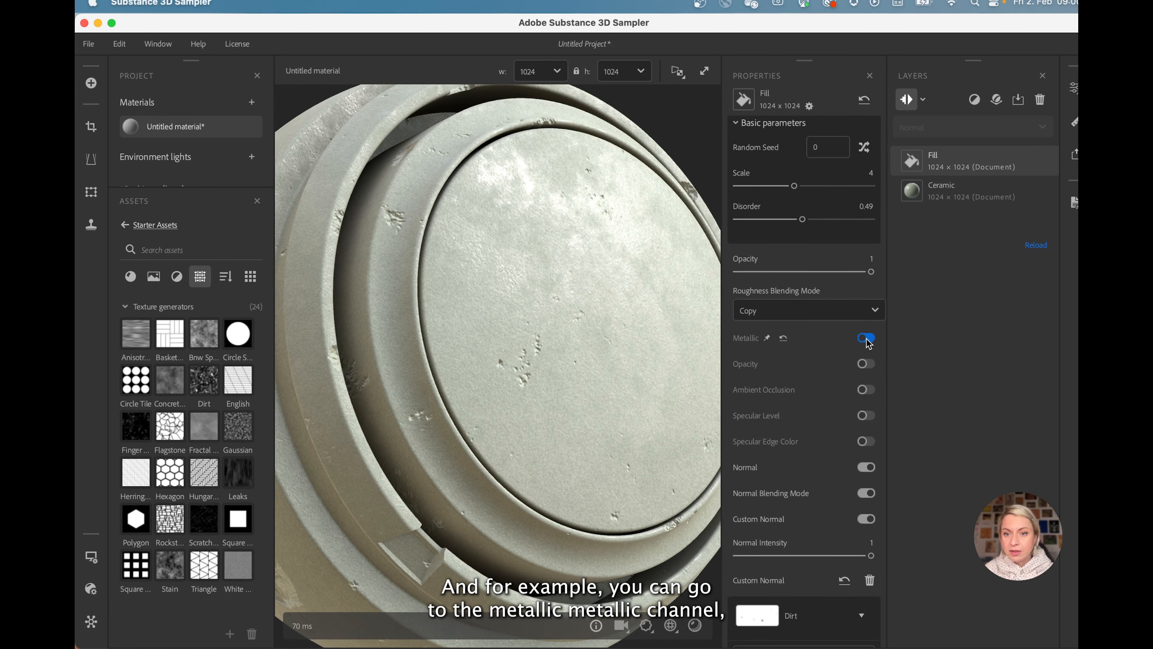
click(867, 396)
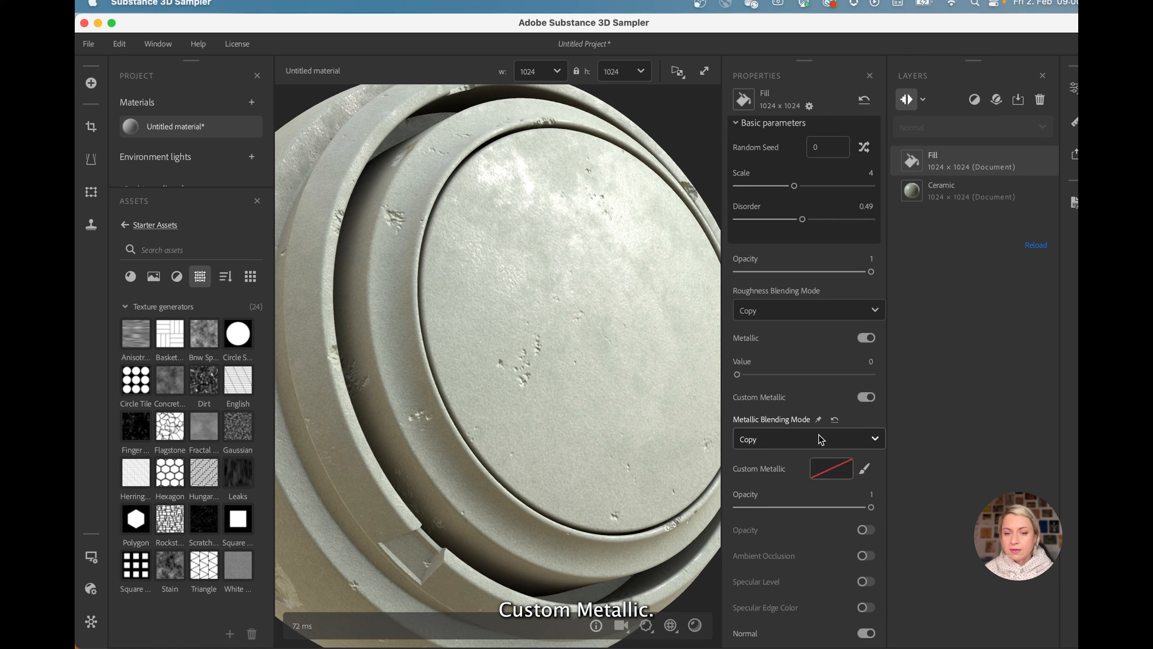
click(831, 468)
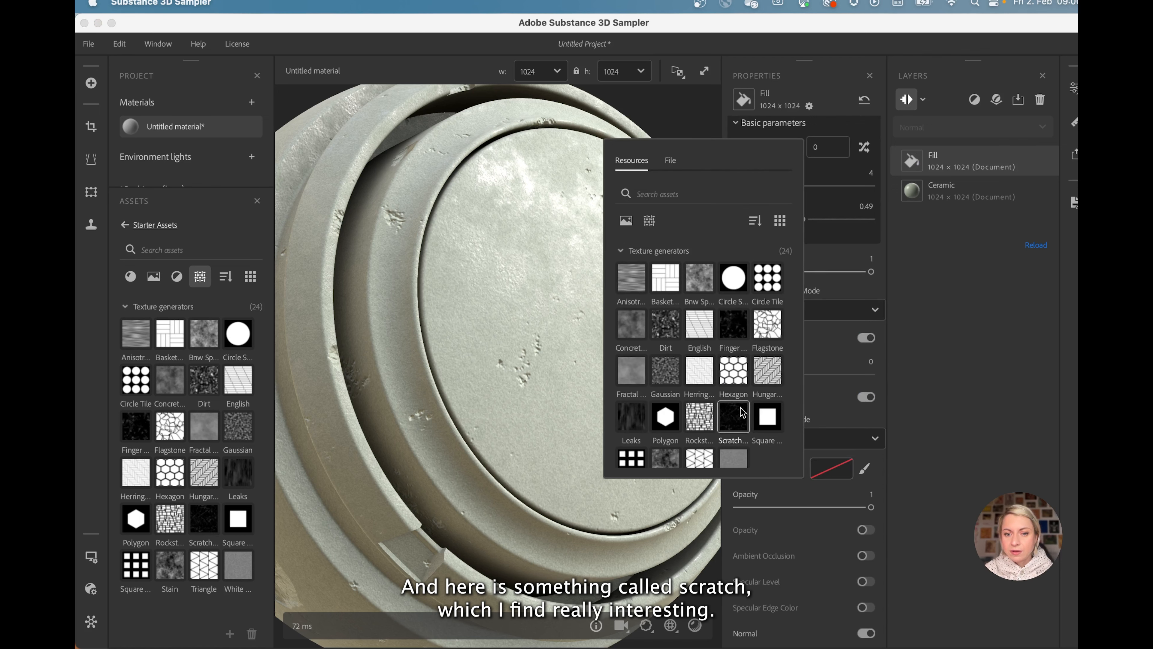
click(743, 413)
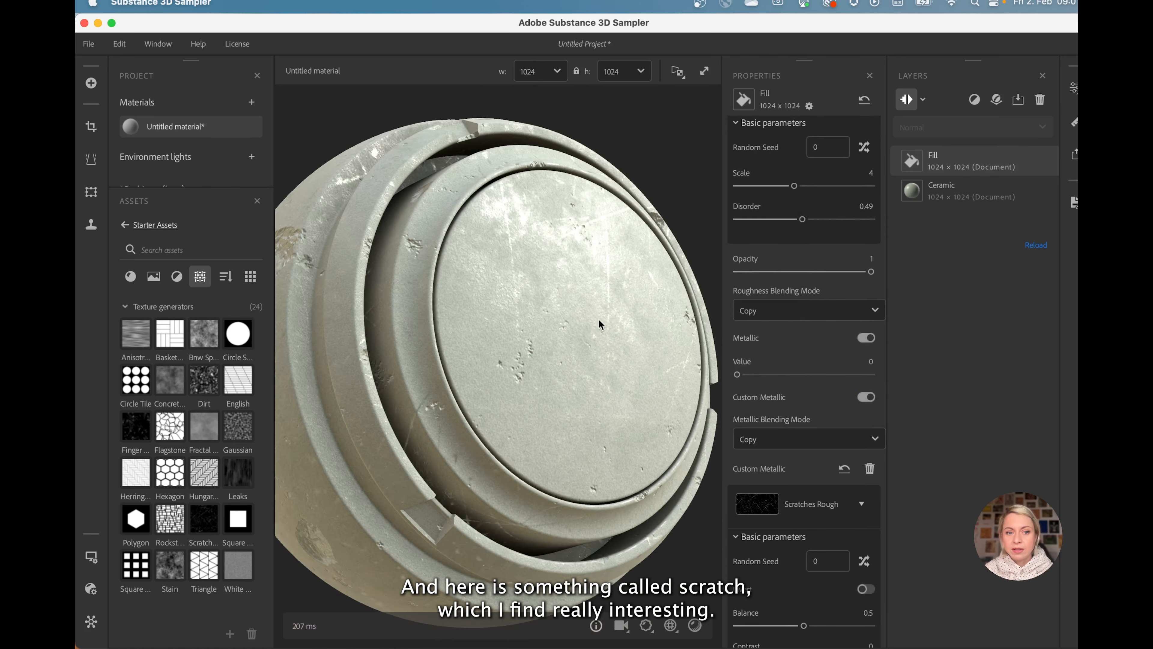
drag(573, 327, 577, 390)
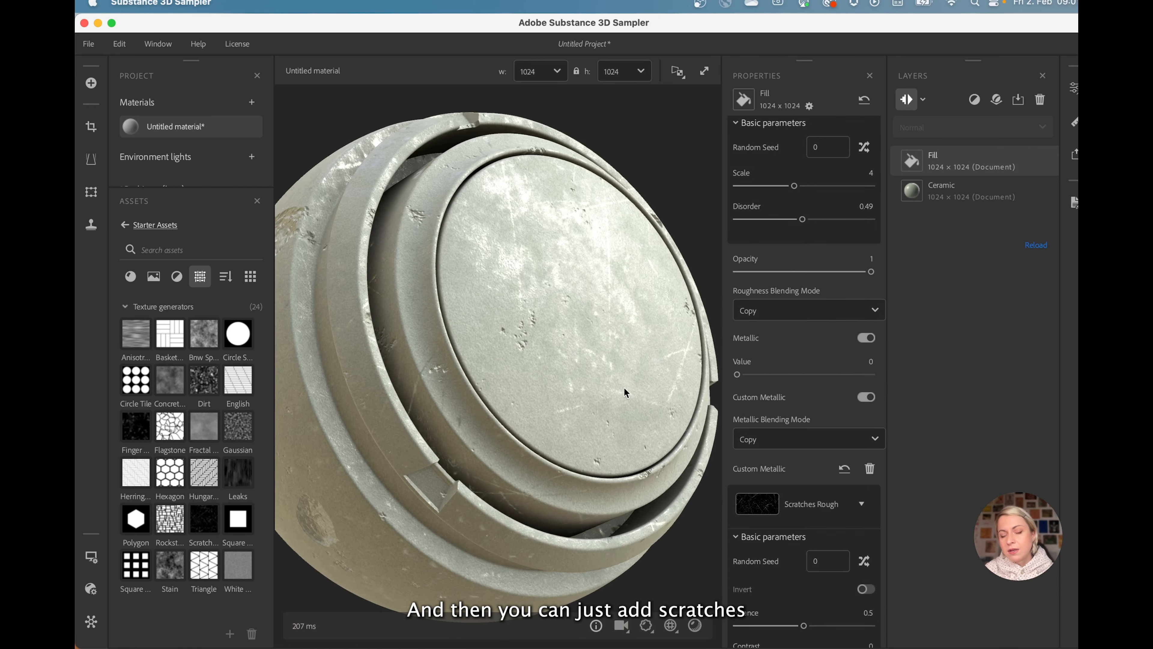
Step: Set the Scratches Rough generator's balance to 0.6
scroll(767, 504, down, 10)
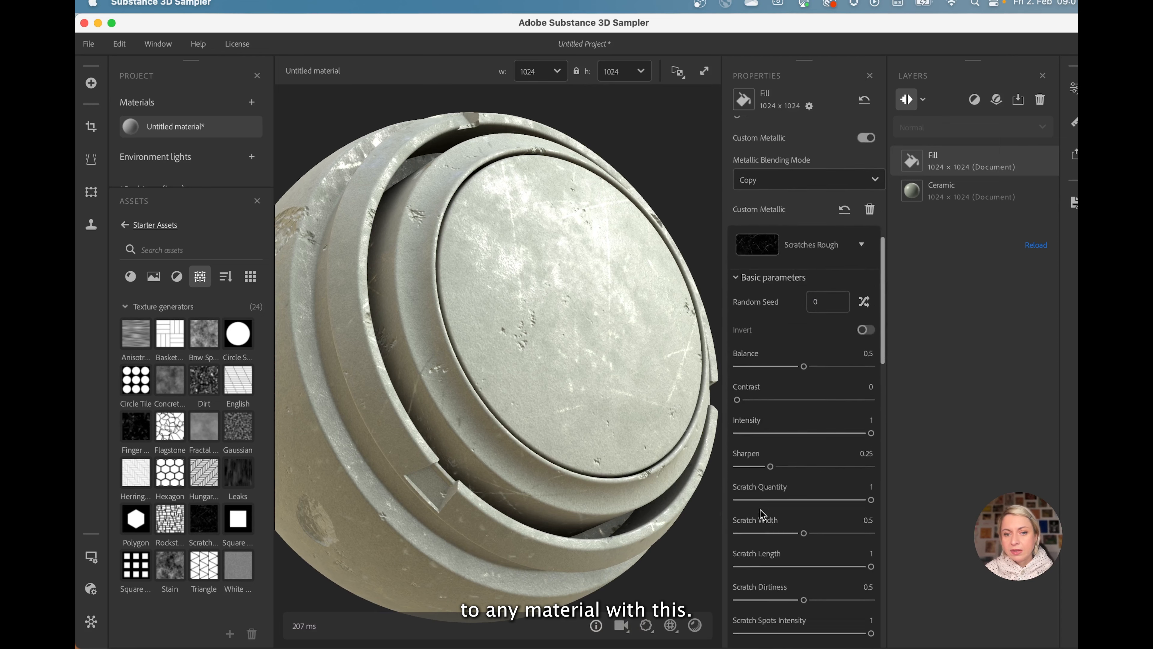
mouse_move(803, 250)
mouse_down()
mouse_move(842, 253)
mouse_move(817, 250)
mouse_up()
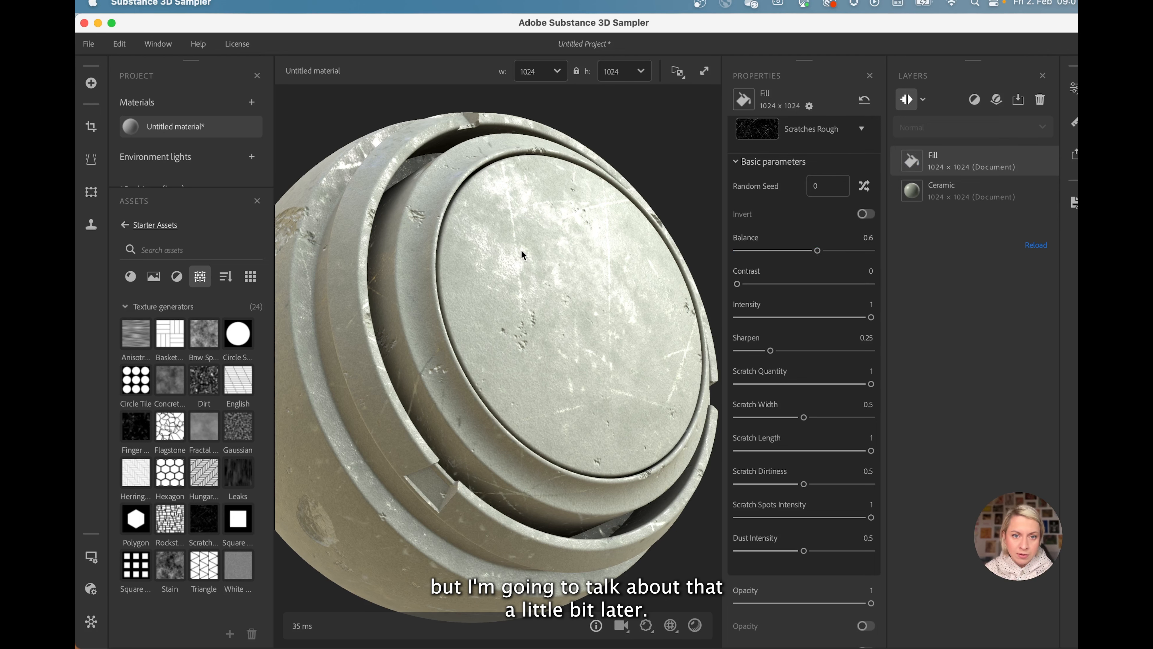
drag(523, 256, 502, 285)
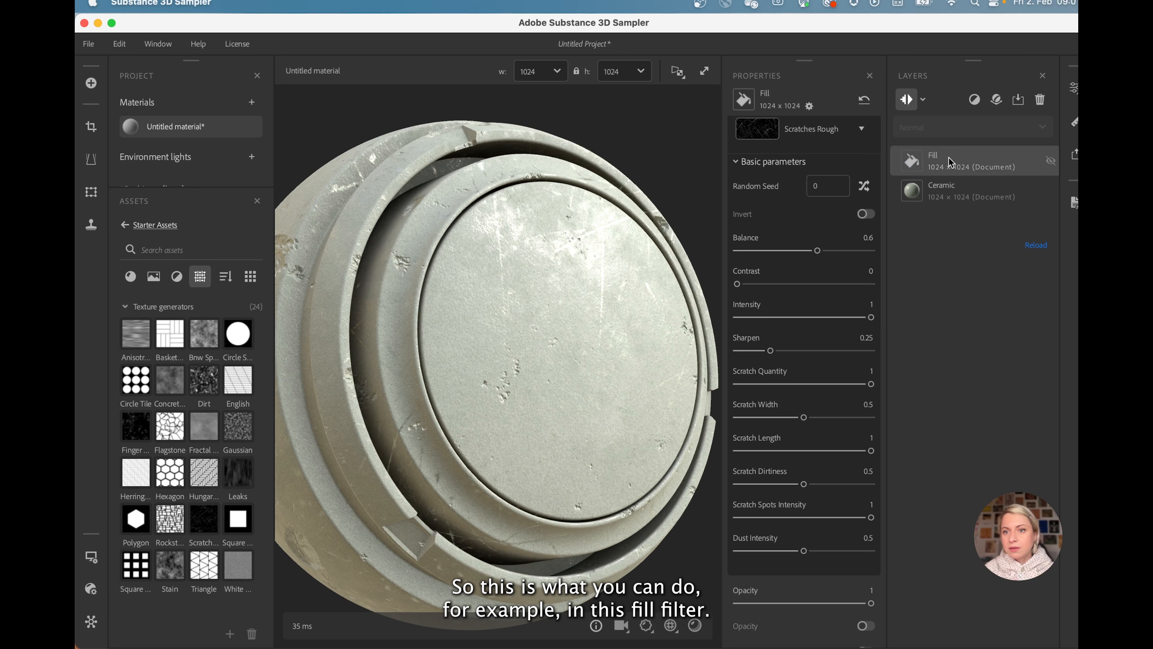
Step: Delete the Fill layer and add a Surface Relief filter layer above the Ceramic layer
click(1040, 99)
drag(488, 358, 516, 345)
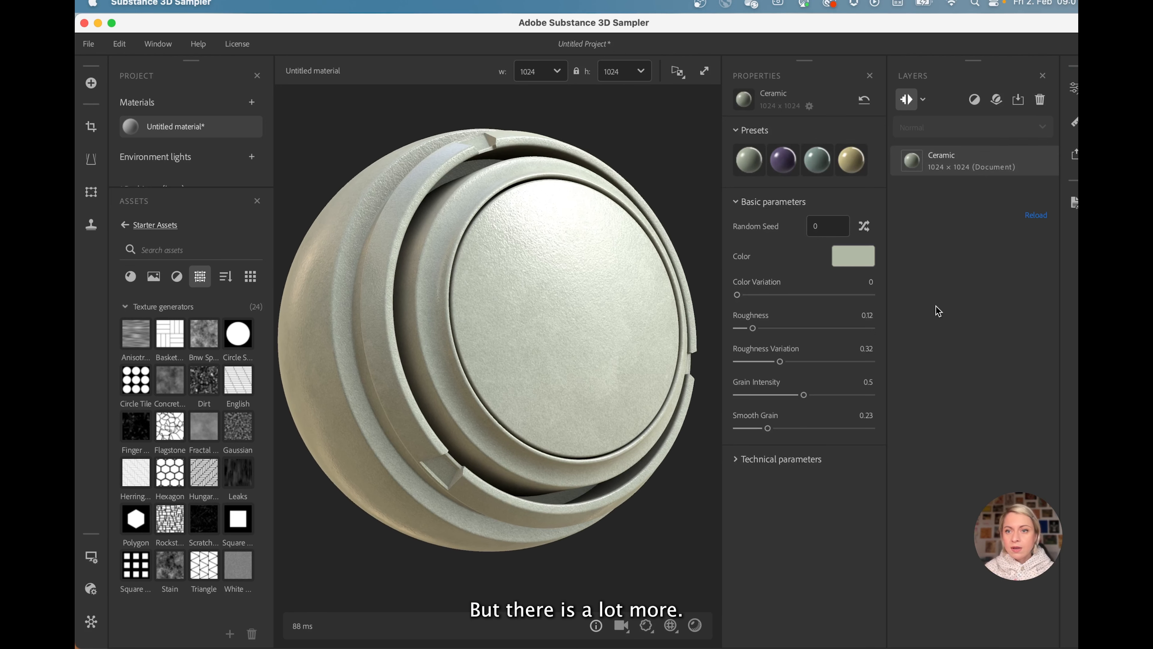
click(974, 99)
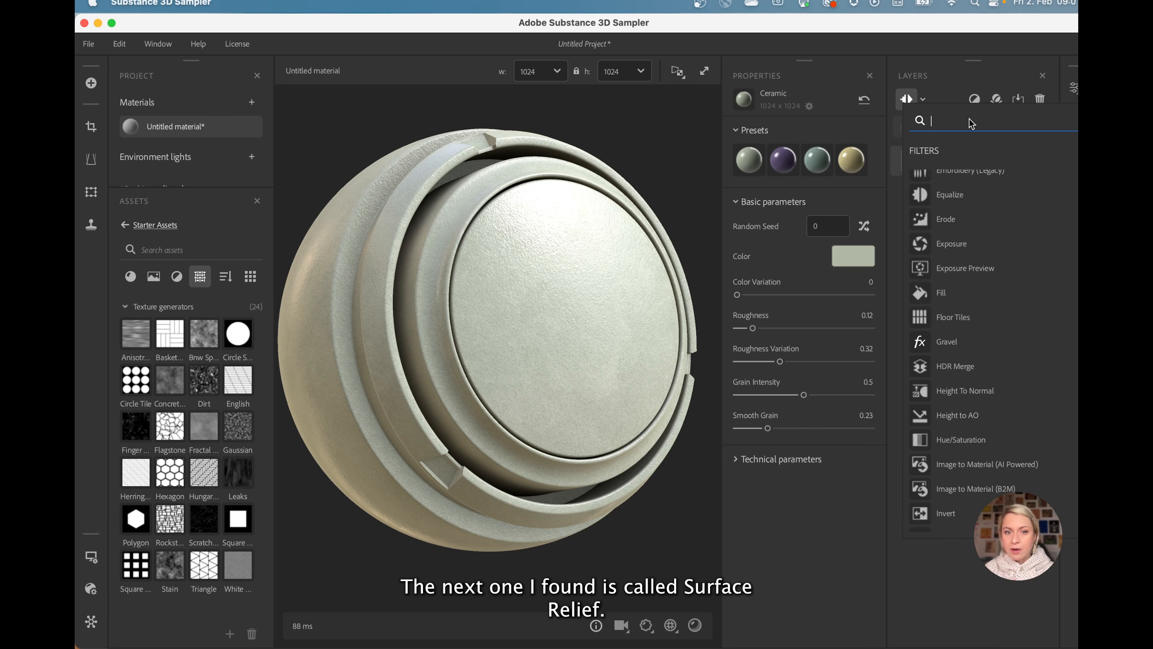
text(surf)
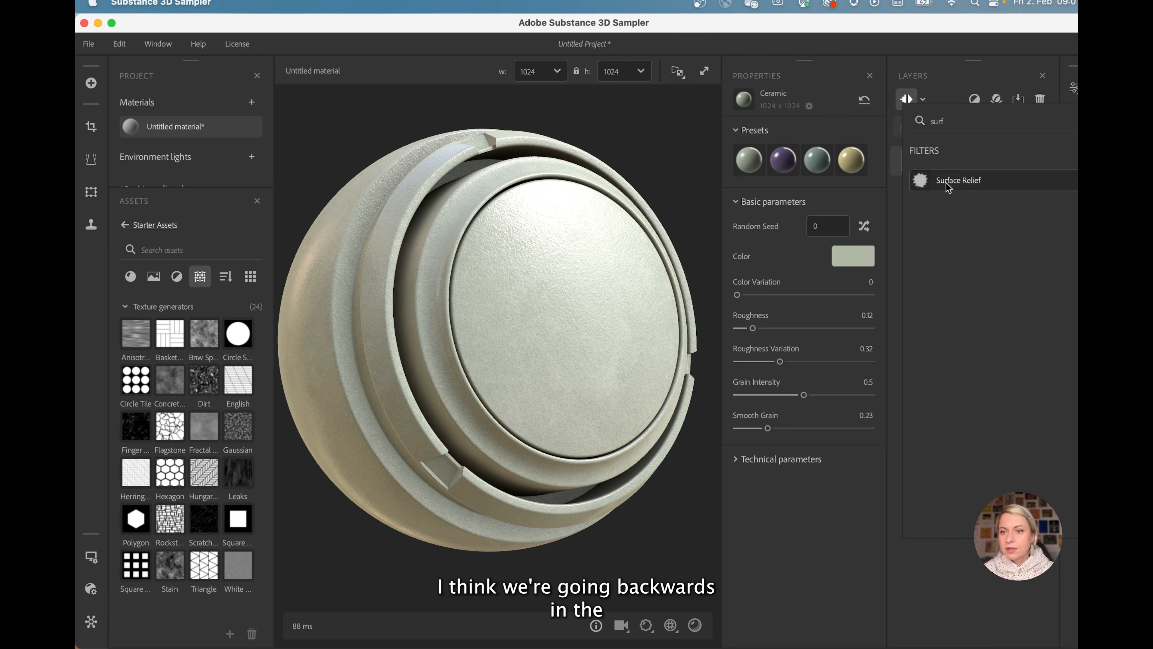
click(950, 183)
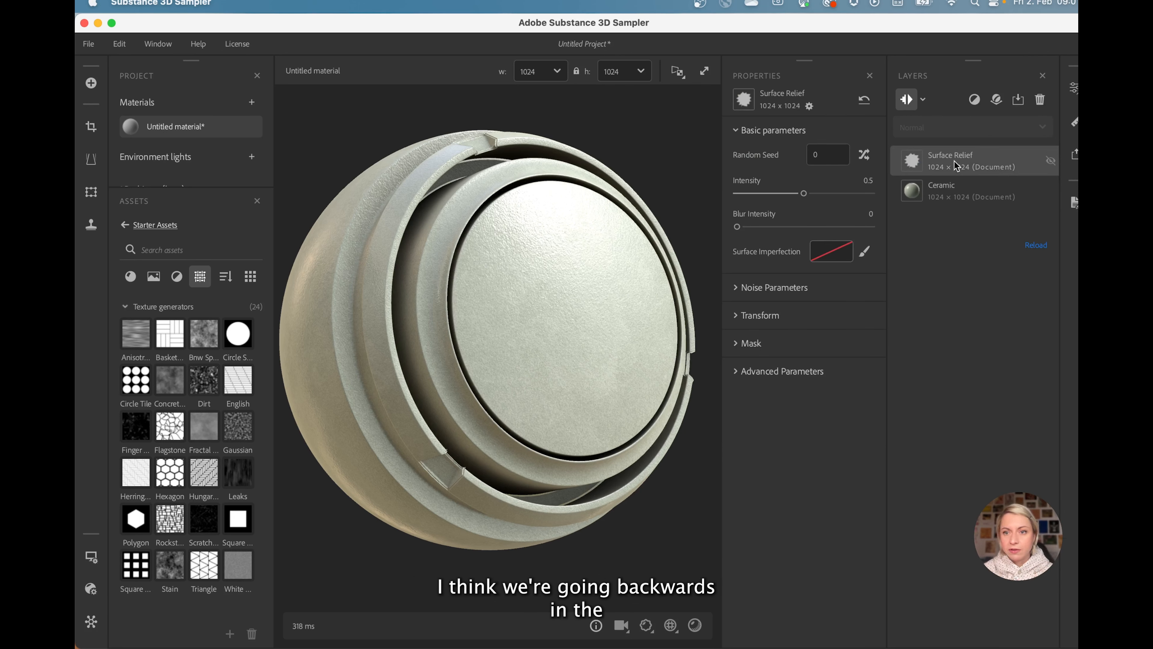
Step: Assign the Dirt texture generator as the Surface Relief filter's surface imperfection and set its balance to 0.46
click(800, 286)
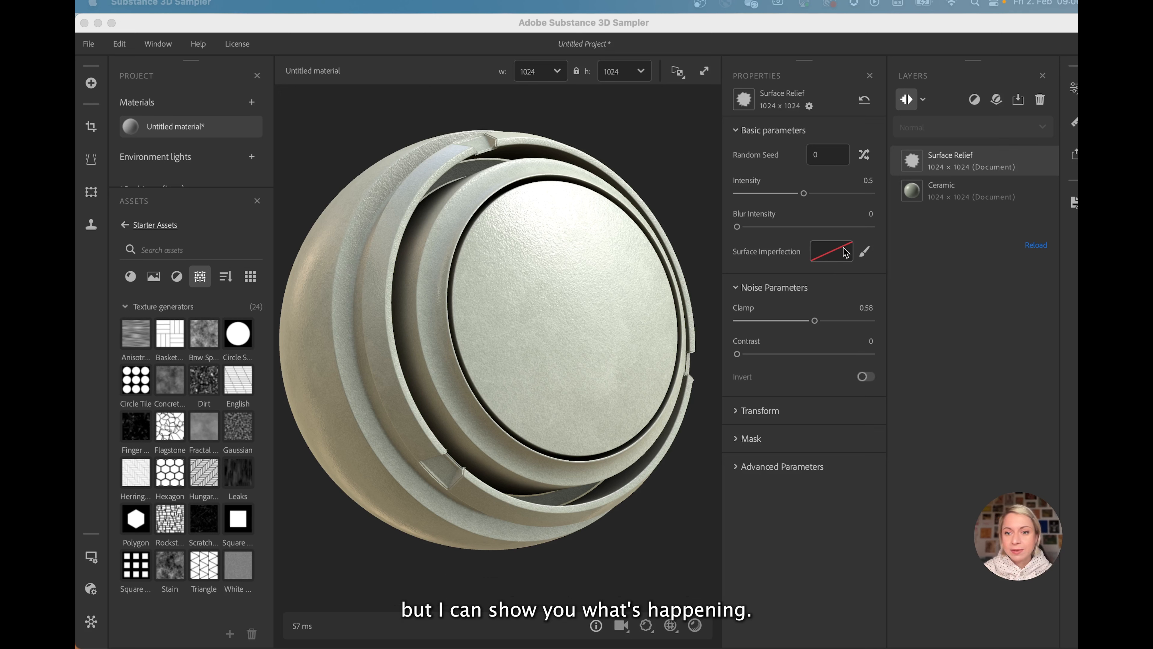
click(832, 256)
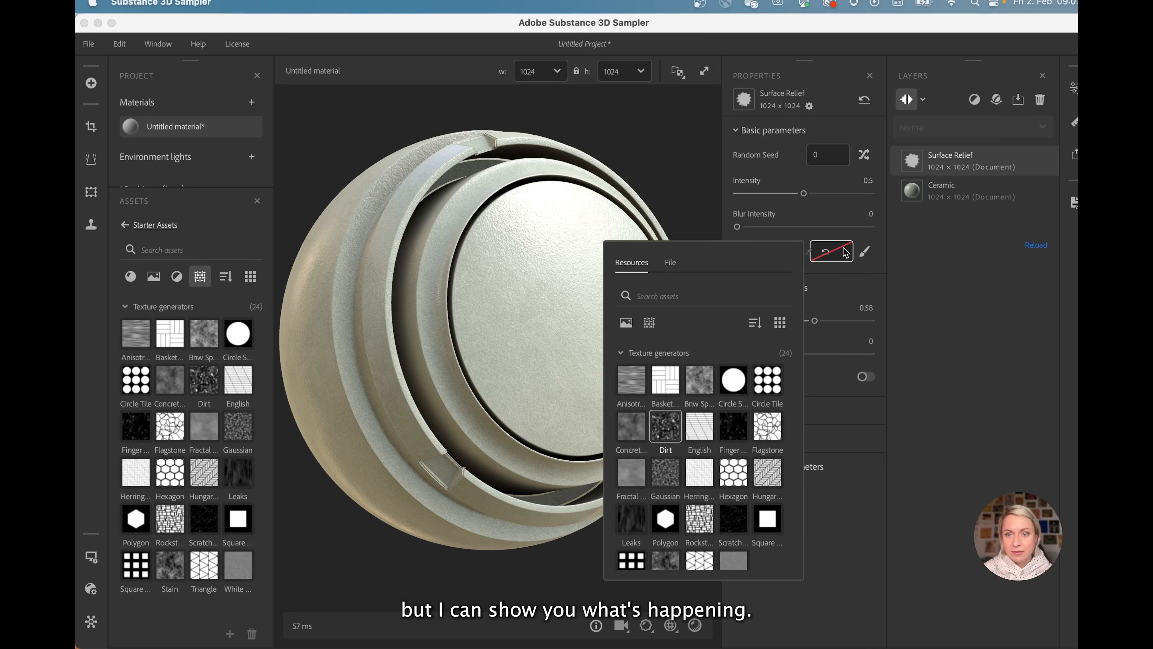
click(668, 429)
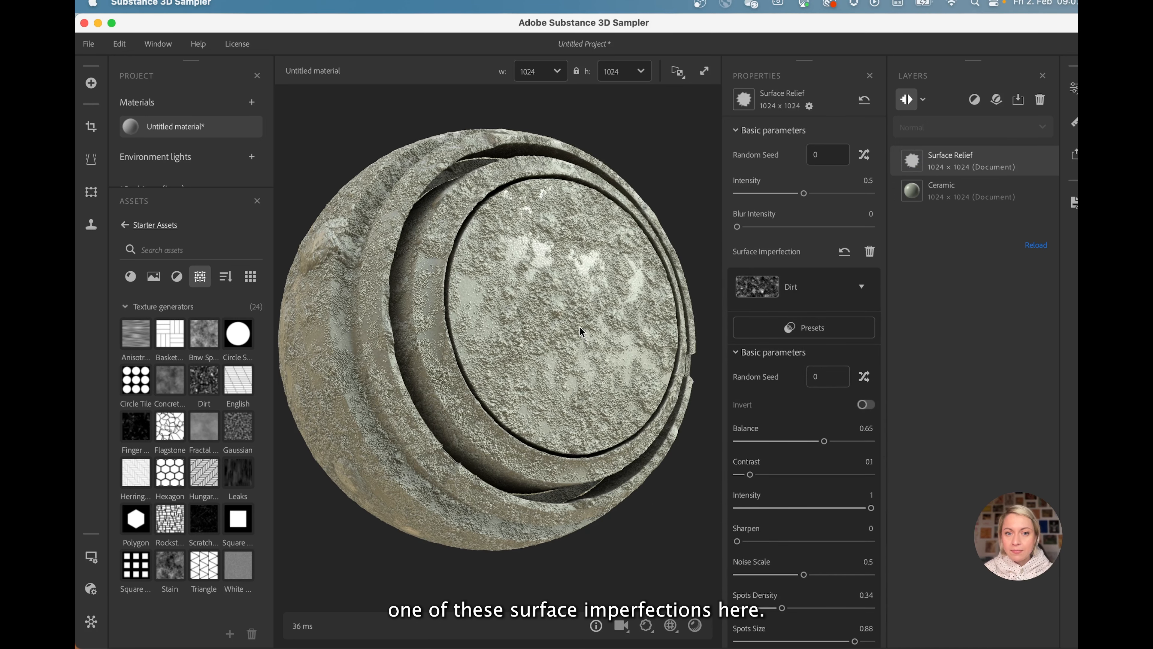
drag(823, 443, 799, 444)
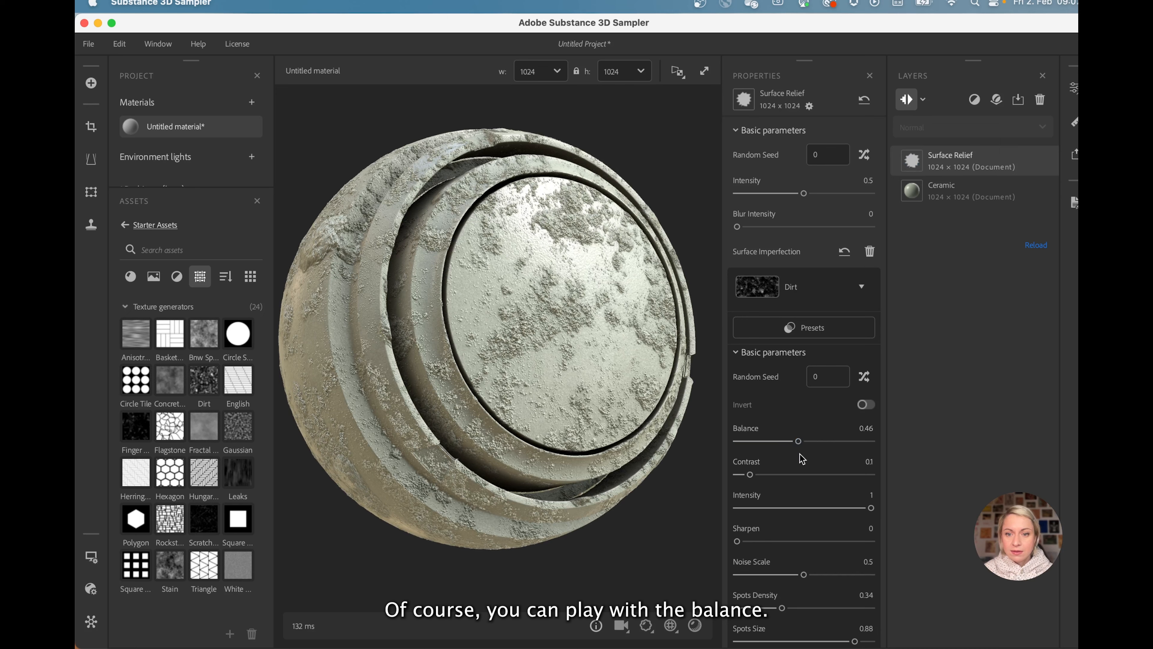
scroll(799, 456, down, 5)
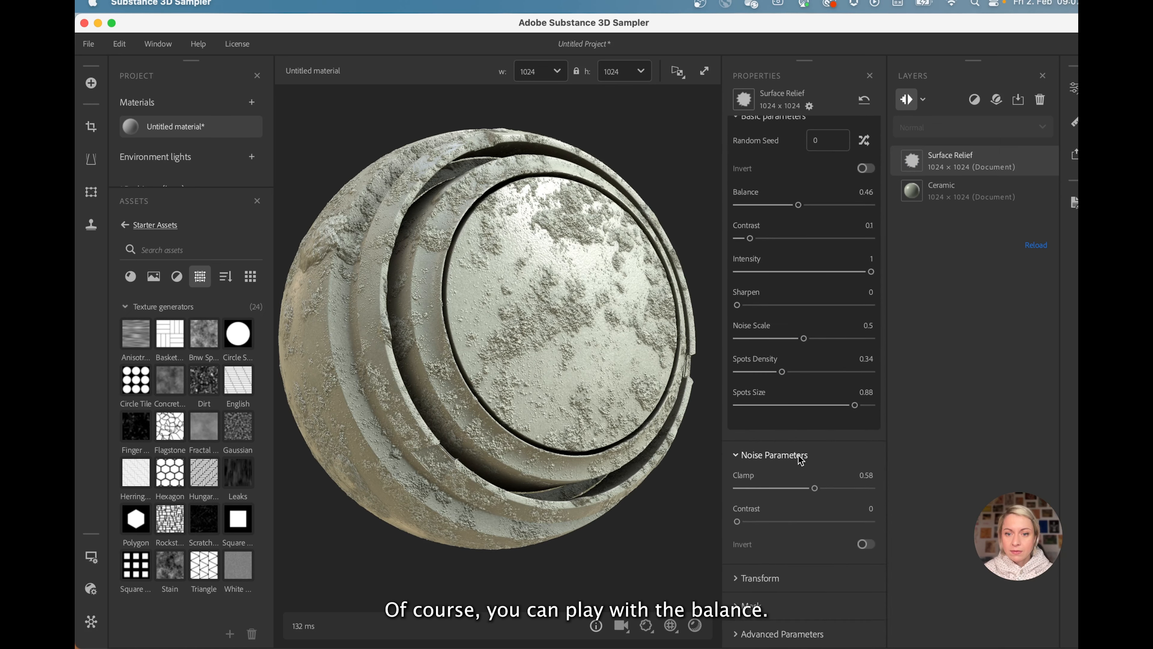
mouse_move(814, 488)
mouse_down()
mouse_move(800, 490)
mouse_move(815, 490)
mouse_up()
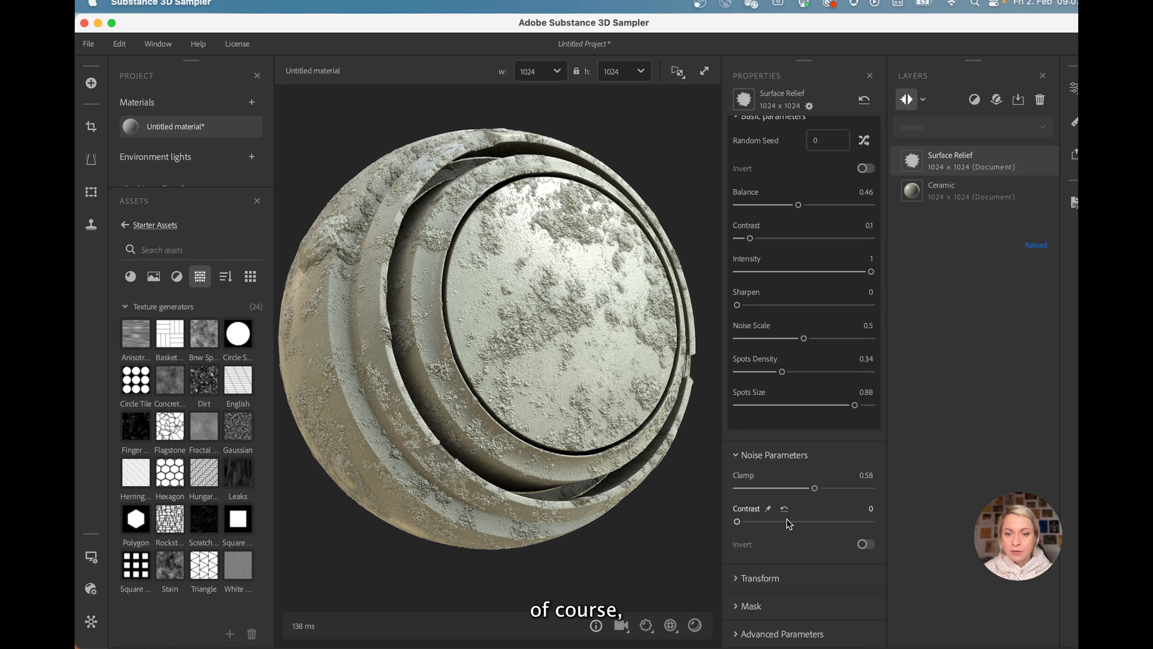
Step: Turn on a custom mask for the Surface Relief filter and assign the Leaks texture generator to it
click(735, 607)
scroll(777, 603, down, 2)
click(867, 601)
scroll(833, 583, down, 2)
click(831, 597)
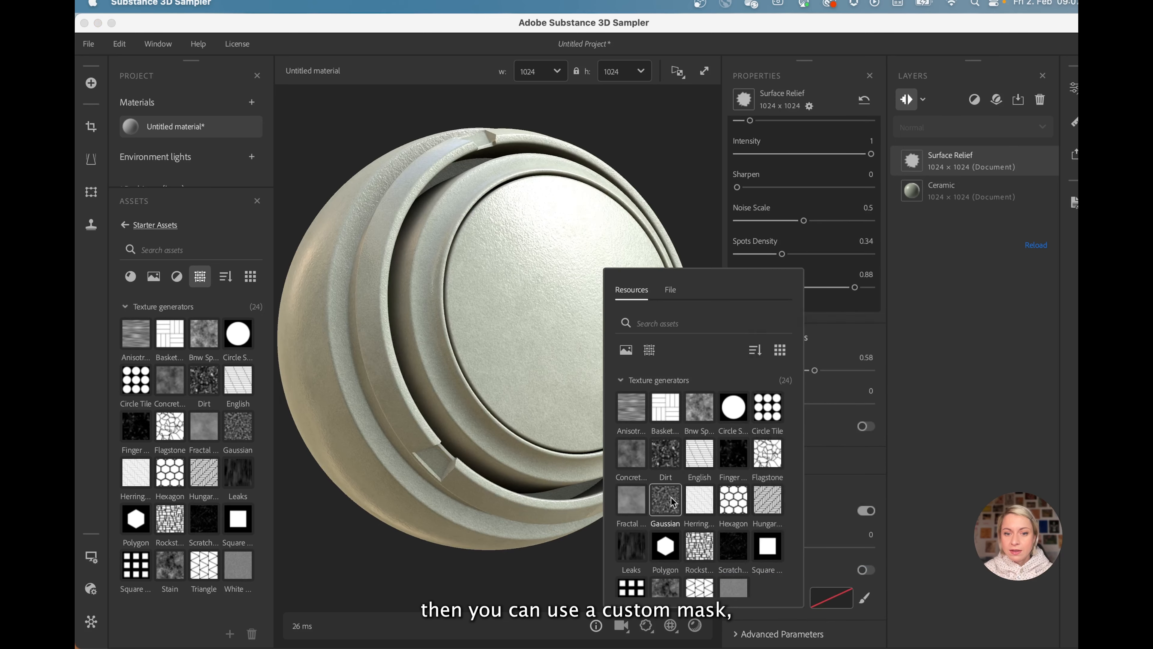
click(631, 547)
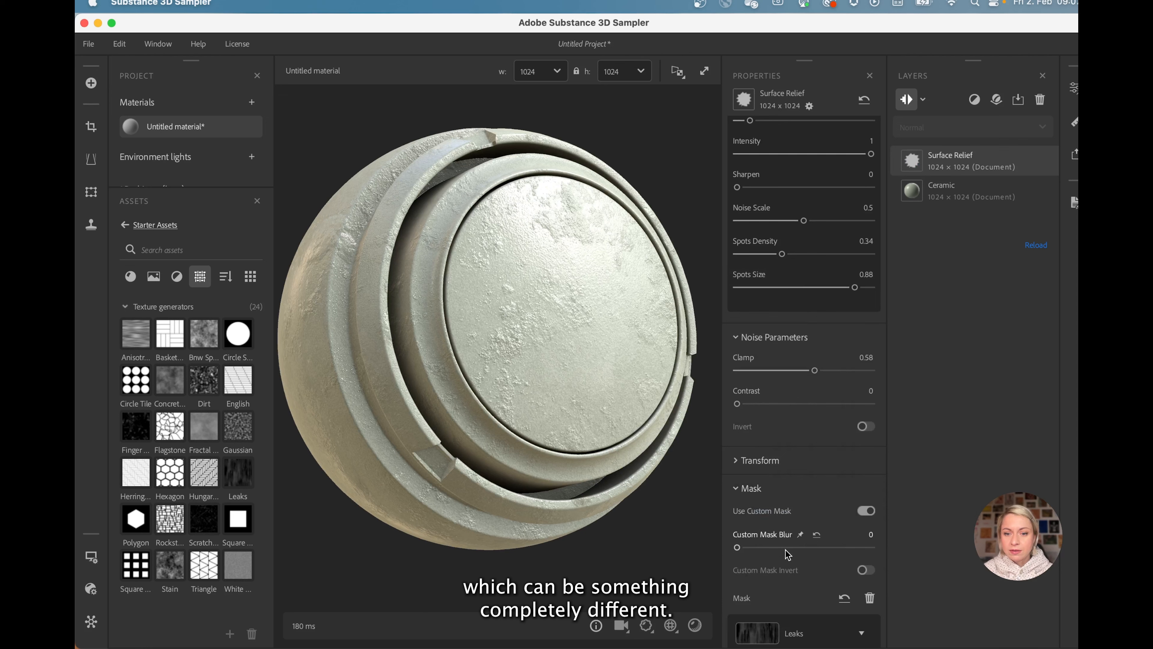
Step: Set the clamp in the Surface Relief filter's noise parameters to 0.56
scroll(788, 543, down, 8)
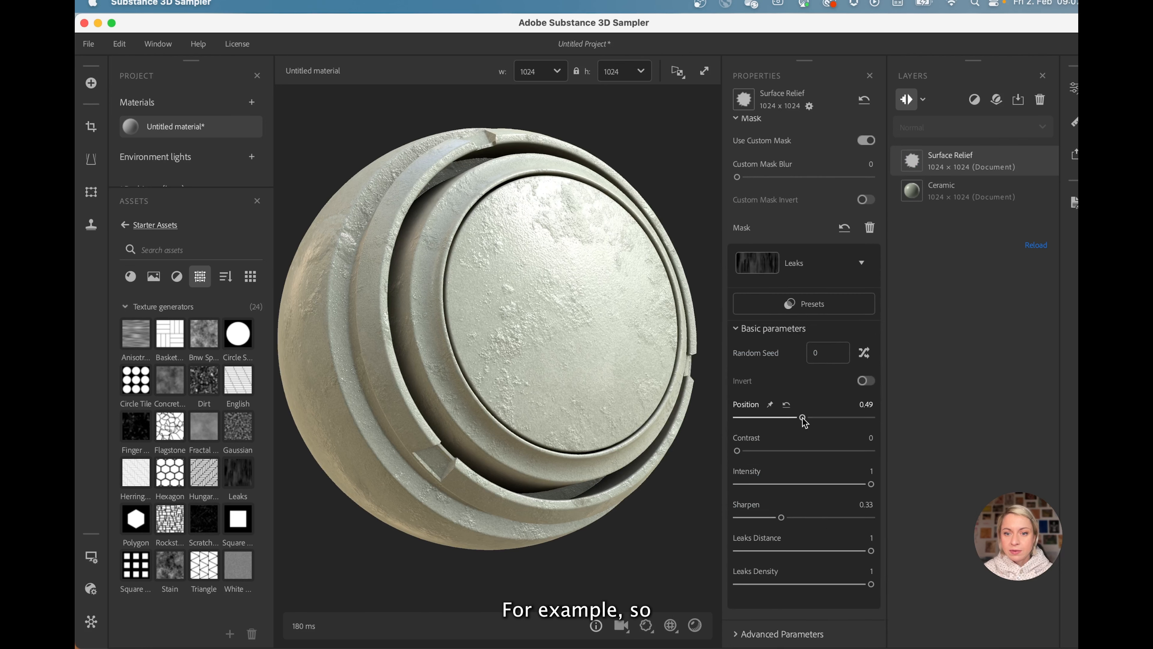
scroll(806, 449, up, 3)
scroll(806, 447, up, 4)
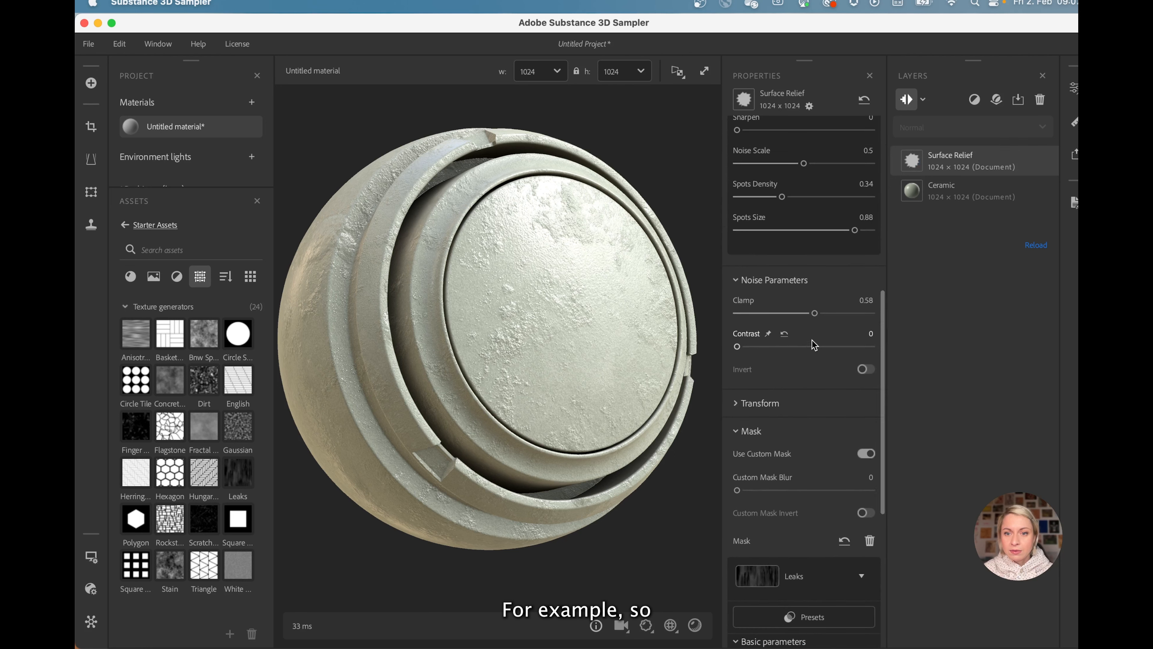
mouse_move(814, 313)
mouse_down()
mouse_move(783, 315)
mouse_move(813, 315)
mouse_up()
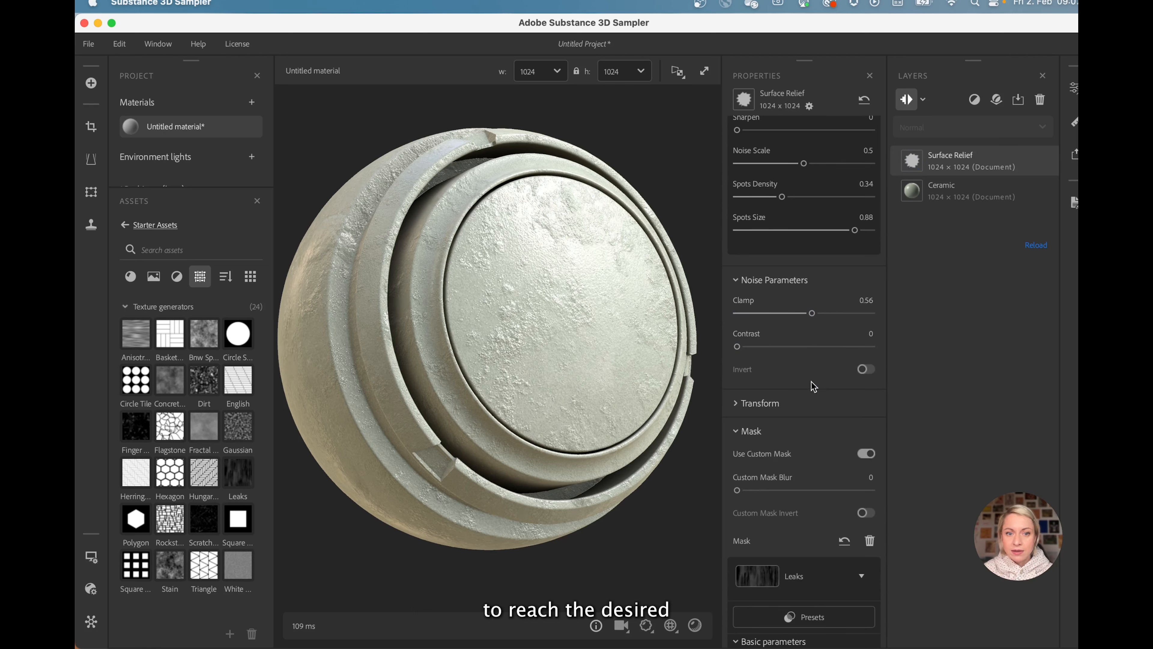
Step: Replace the Surface Relief mask's texture generator with Flagstone and inspect the surface up close
scroll(820, 416, down, 3)
click(757, 468)
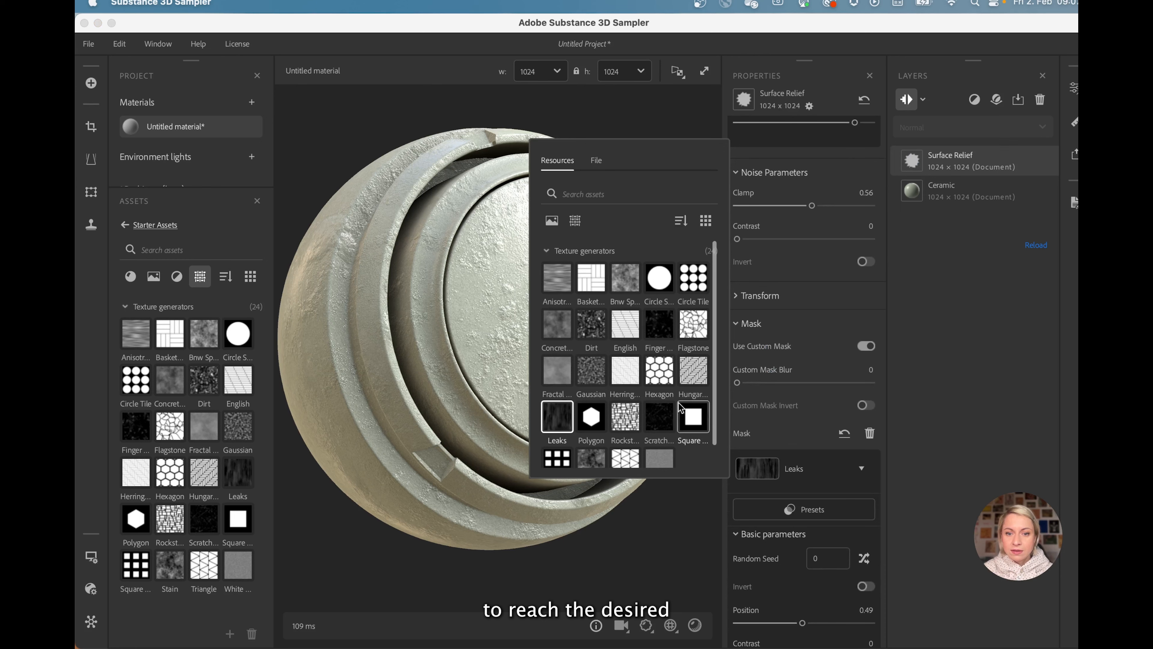
click(693, 324)
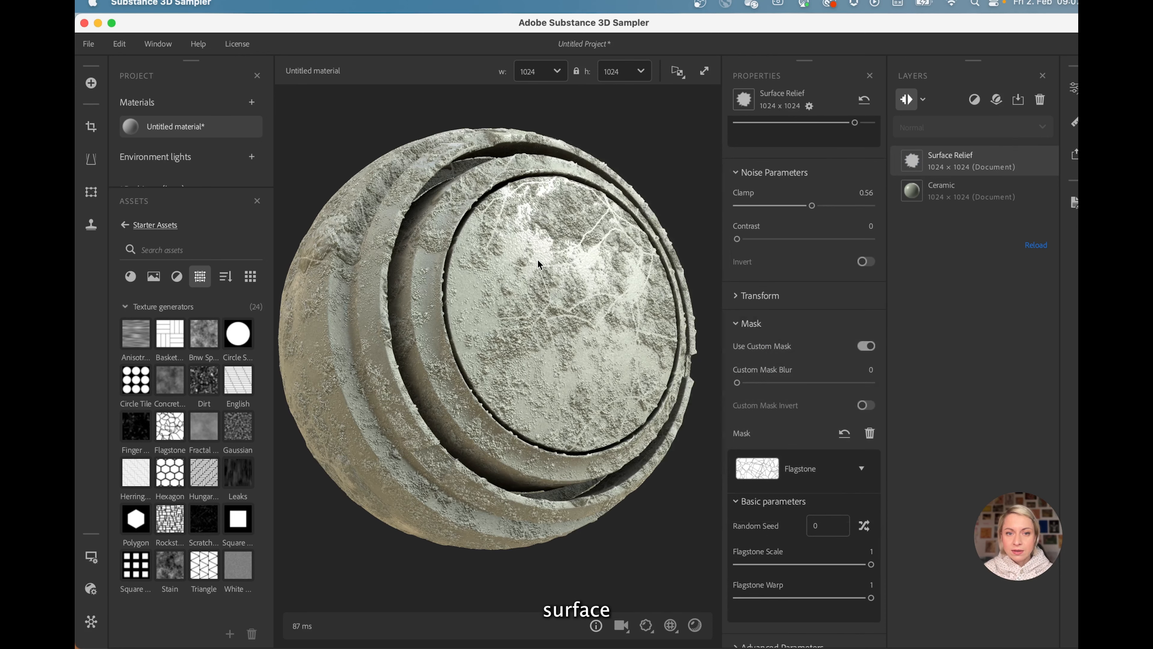
scroll(537, 260, up, 2)
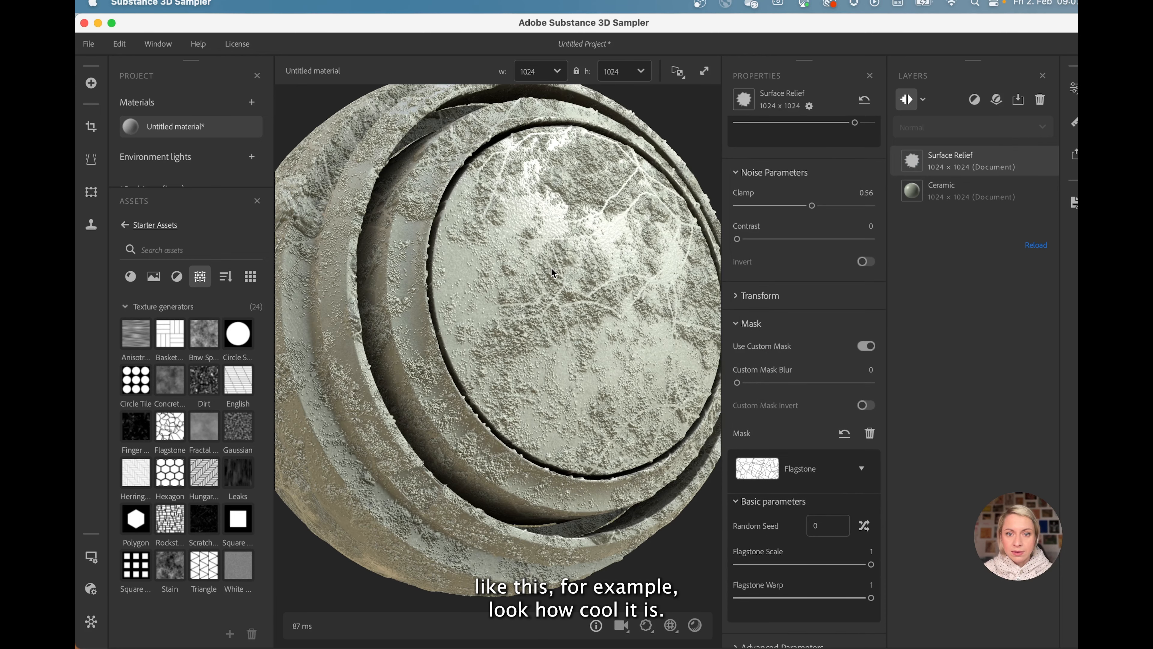
drag(551, 267, 514, 264)
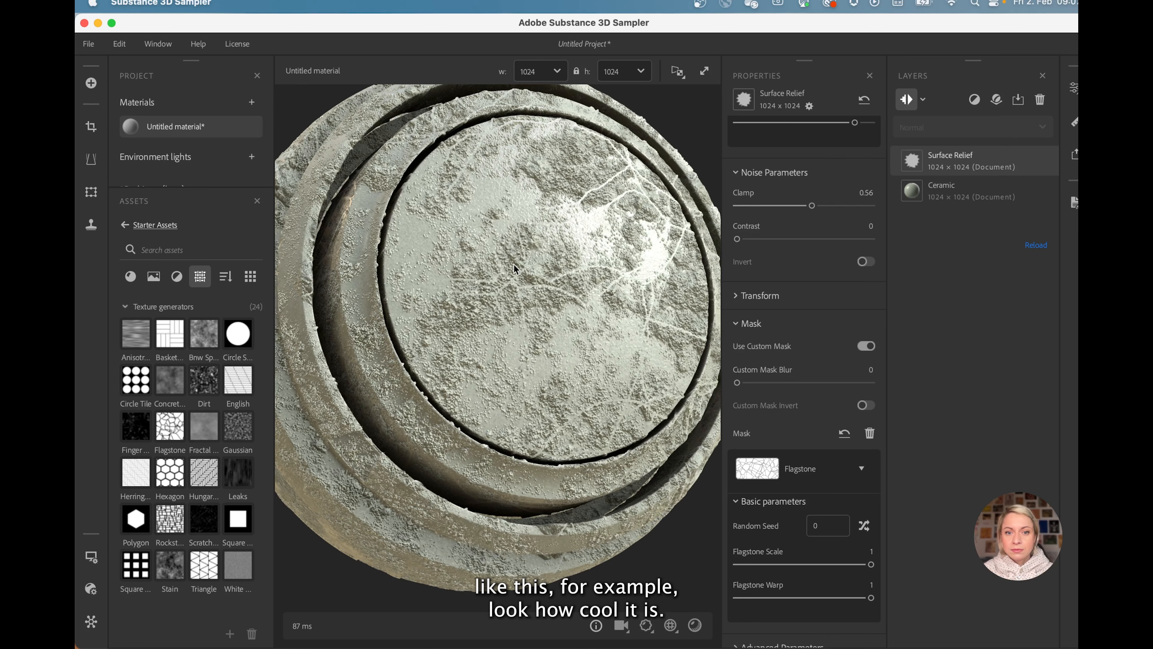
Step: Delete the Surface Relief filter and add a Dirt filter above the Ceramic layer
scroll(514, 264, down, 2)
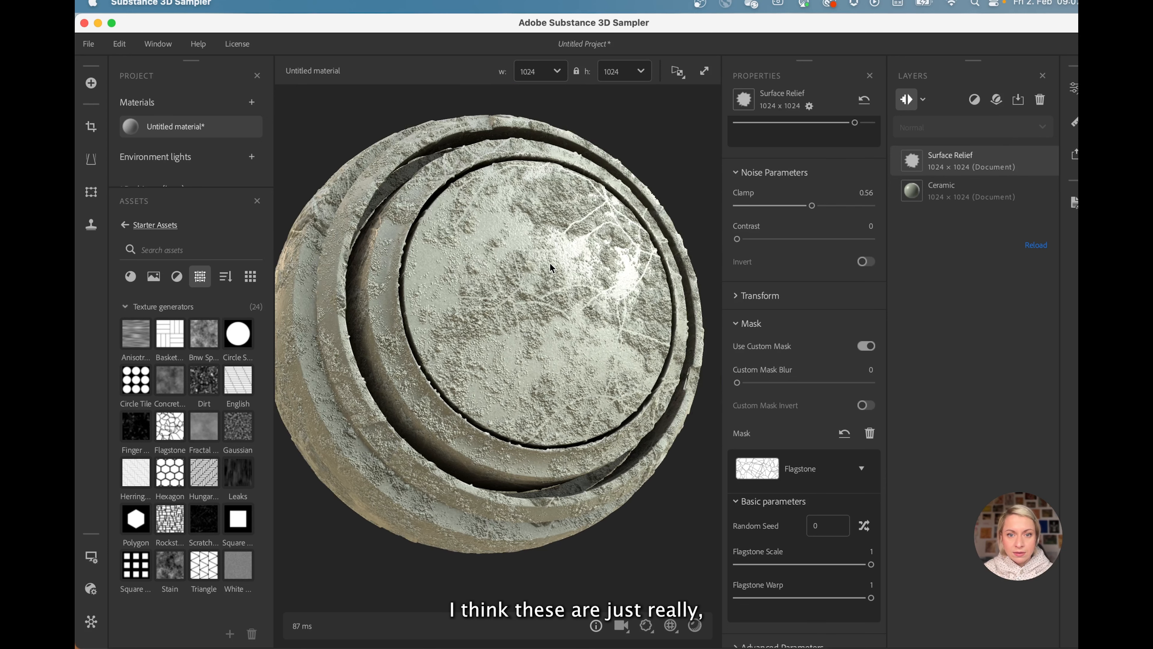
drag(549, 262, 587, 317)
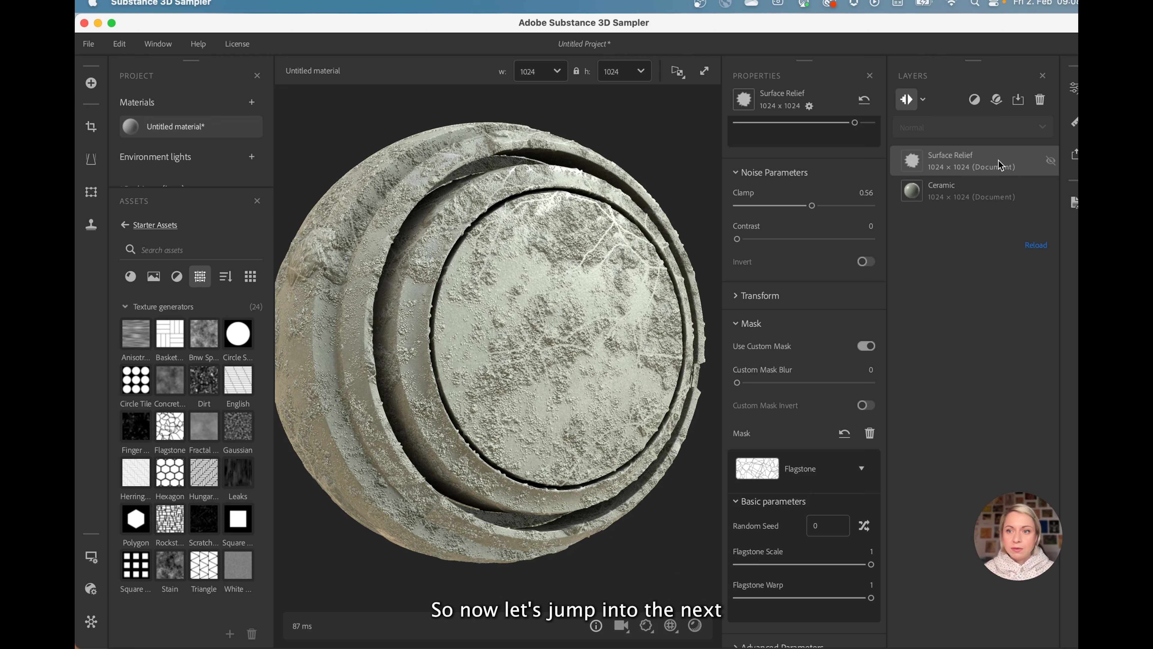
click(1039, 99)
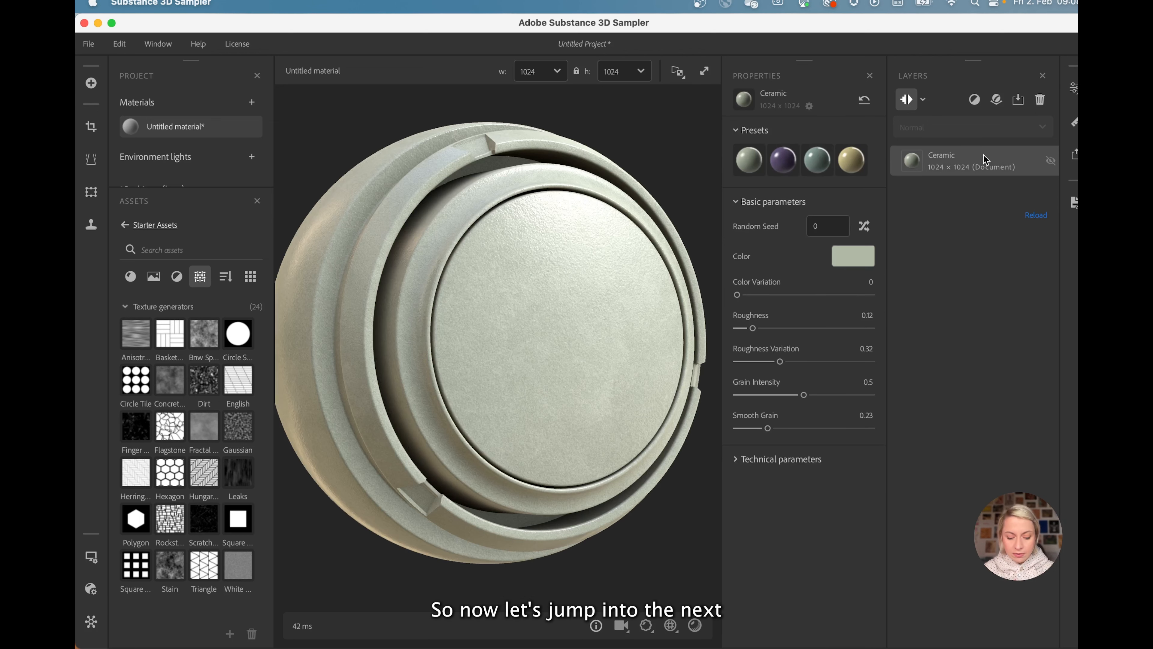
click(975, 101)
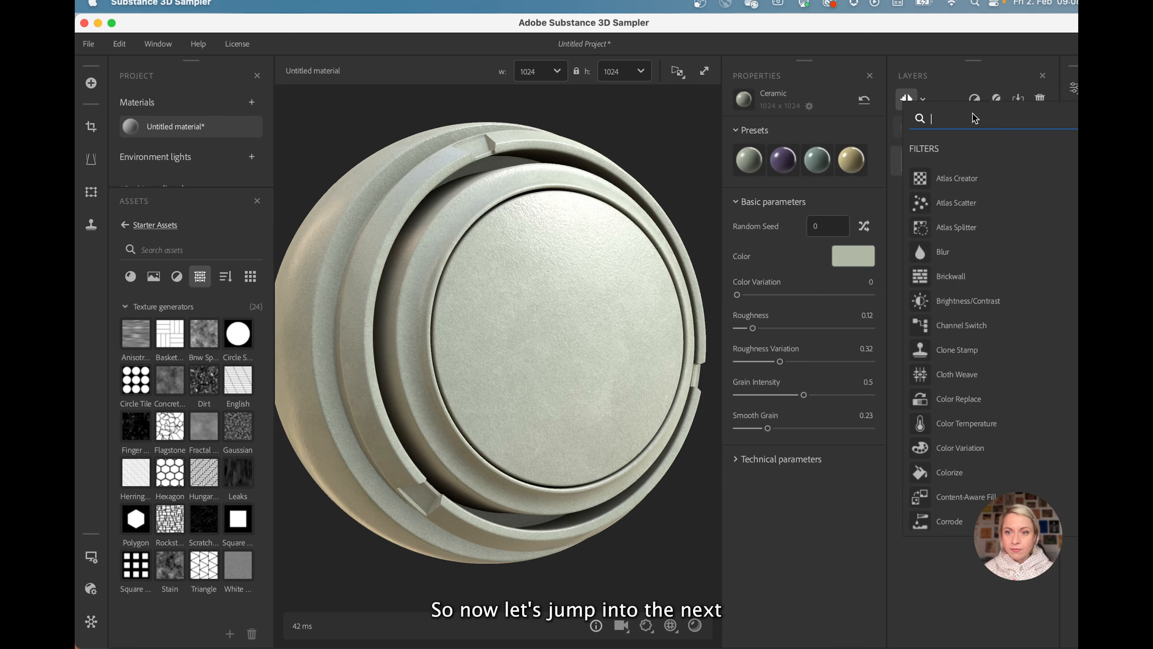
scroll(999, 287, down, 1)
scroll(997, 291, down, 6)
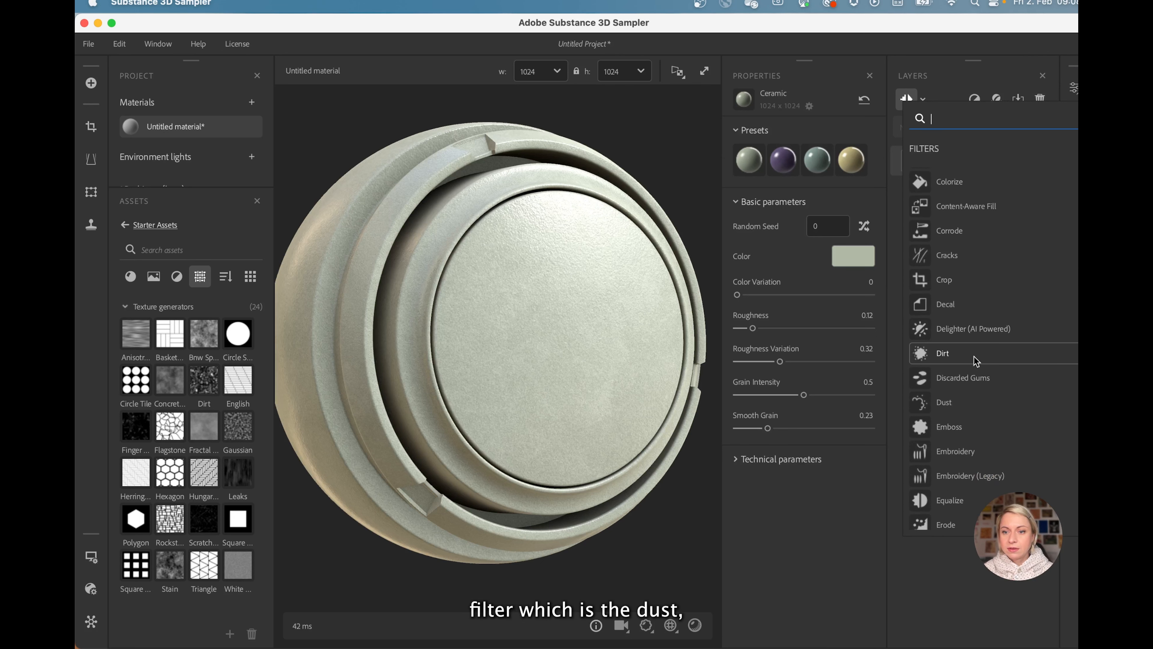
click(977, 355)
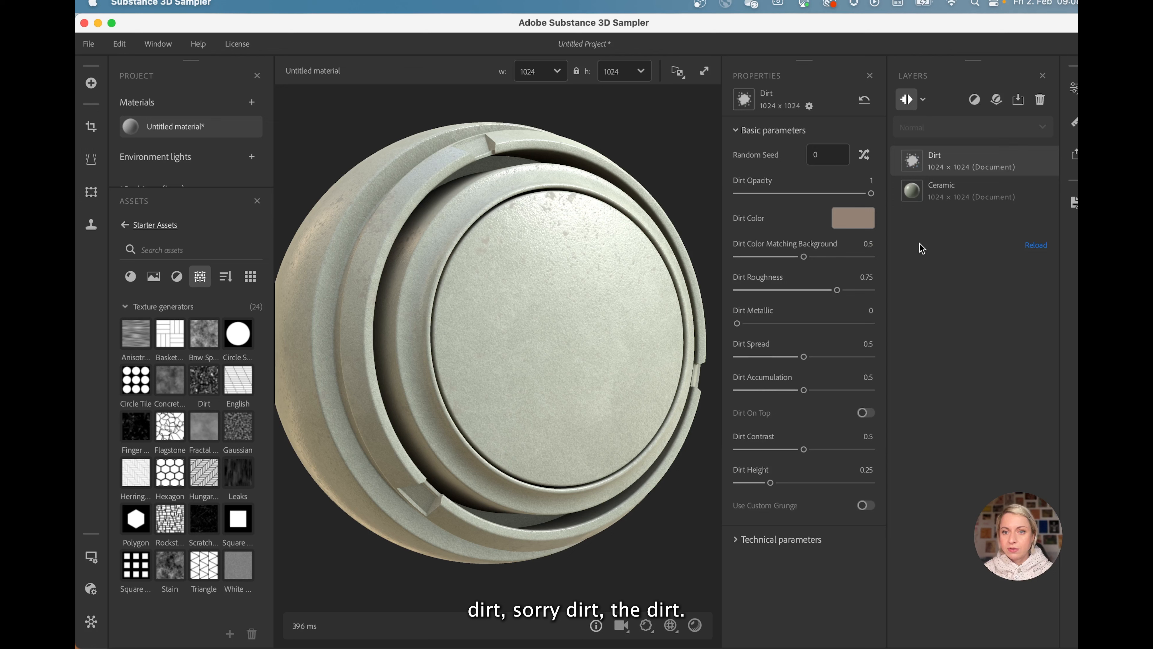
Step: Turn on custom grunge for the Dirt filter and set the dirt color to dark brown #221C16
click(864, 505)
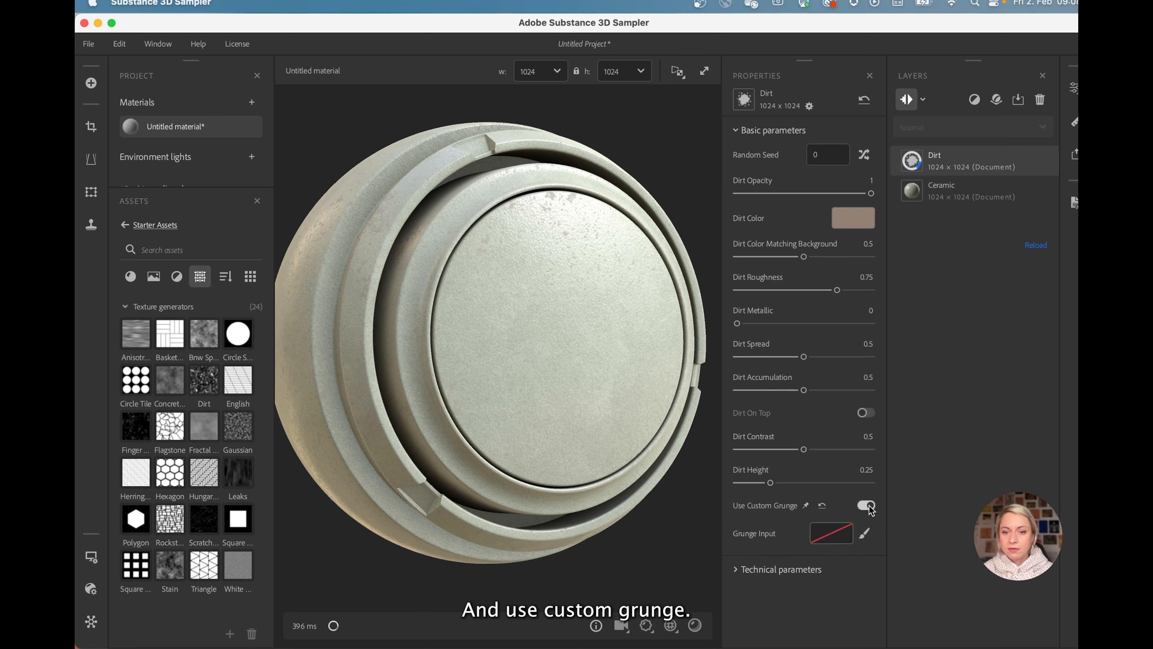
click(853, 218)
drag(607, 282, 553, 291)
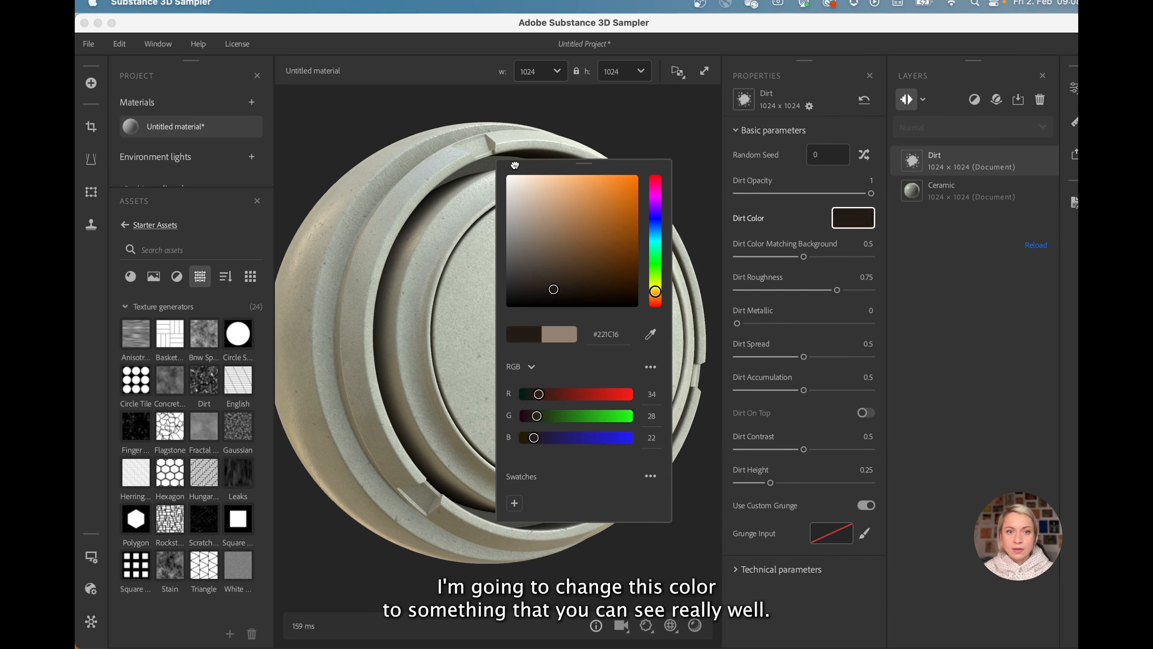
click(868, 223)
scroll(637, 348, up, 3)
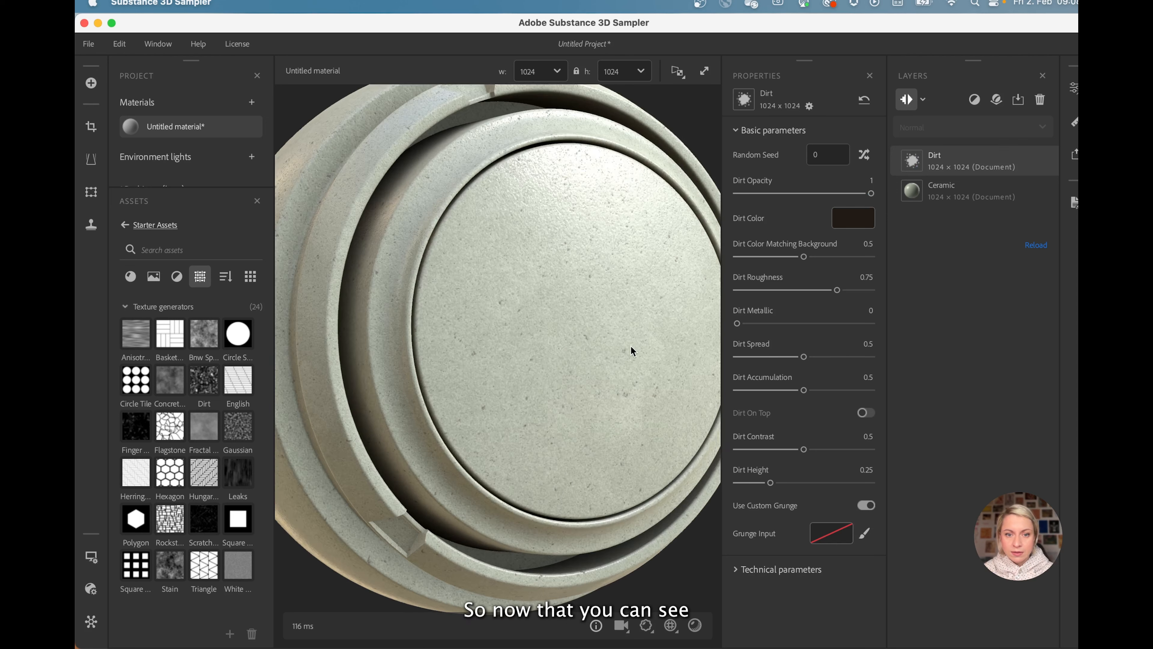
Step: Set the dirt spread to 0.65 and assign the Dirt texture generator as grunge input with a balance of 0.65
drag(803, 357, 824, 358)
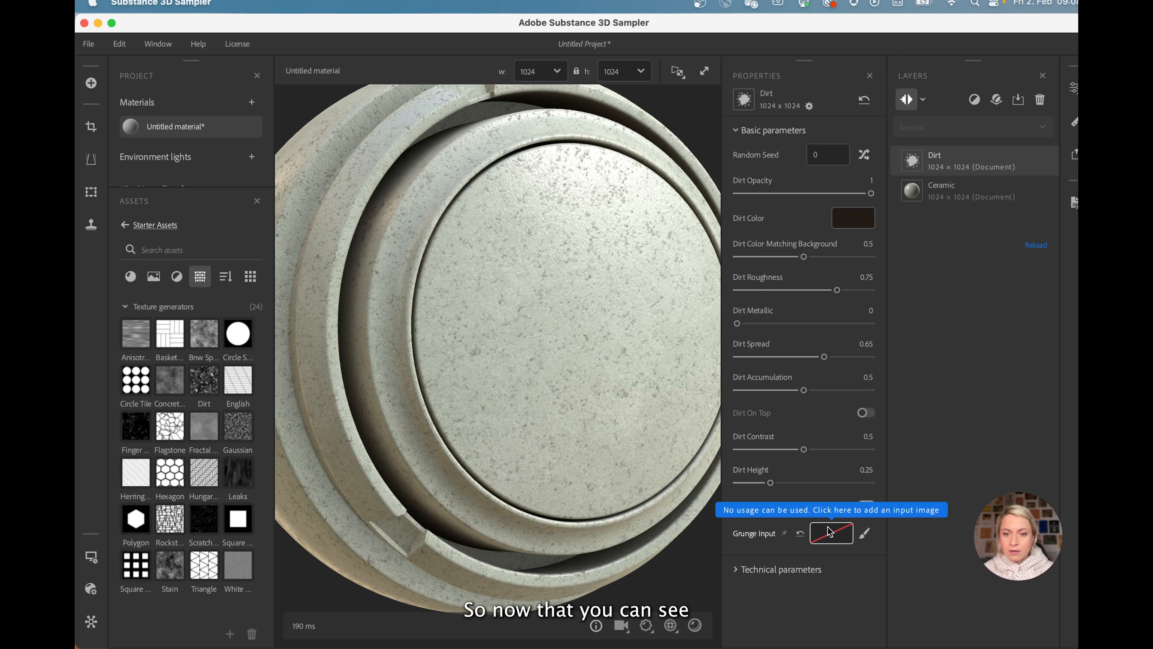
click(838, 538)
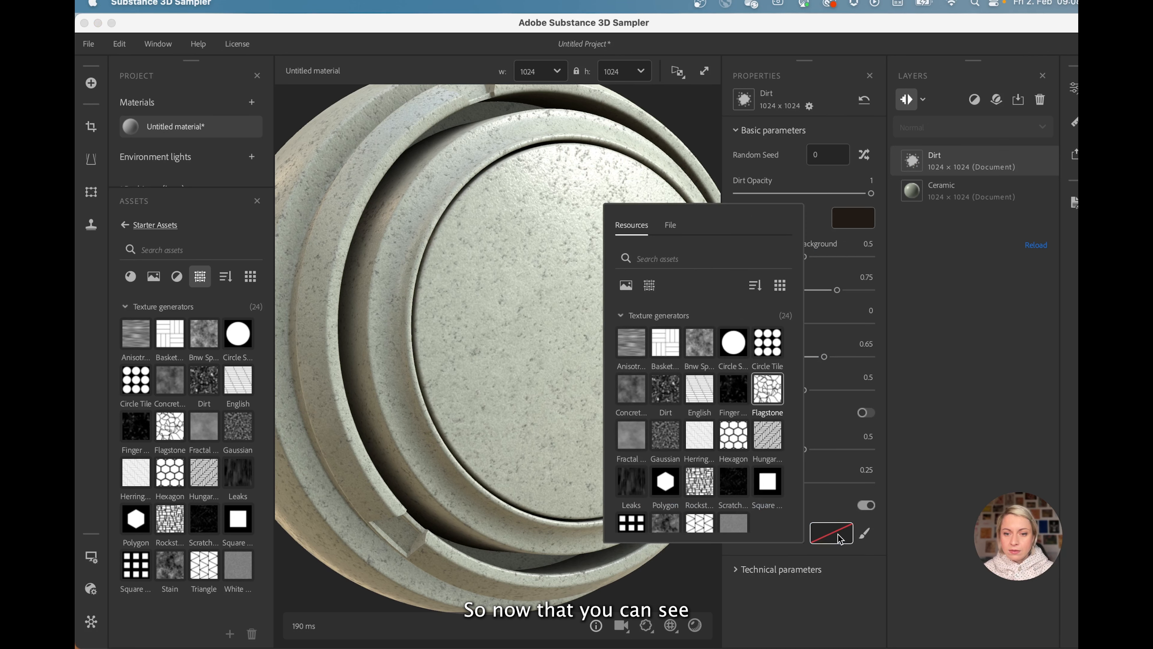
click(664, 389)
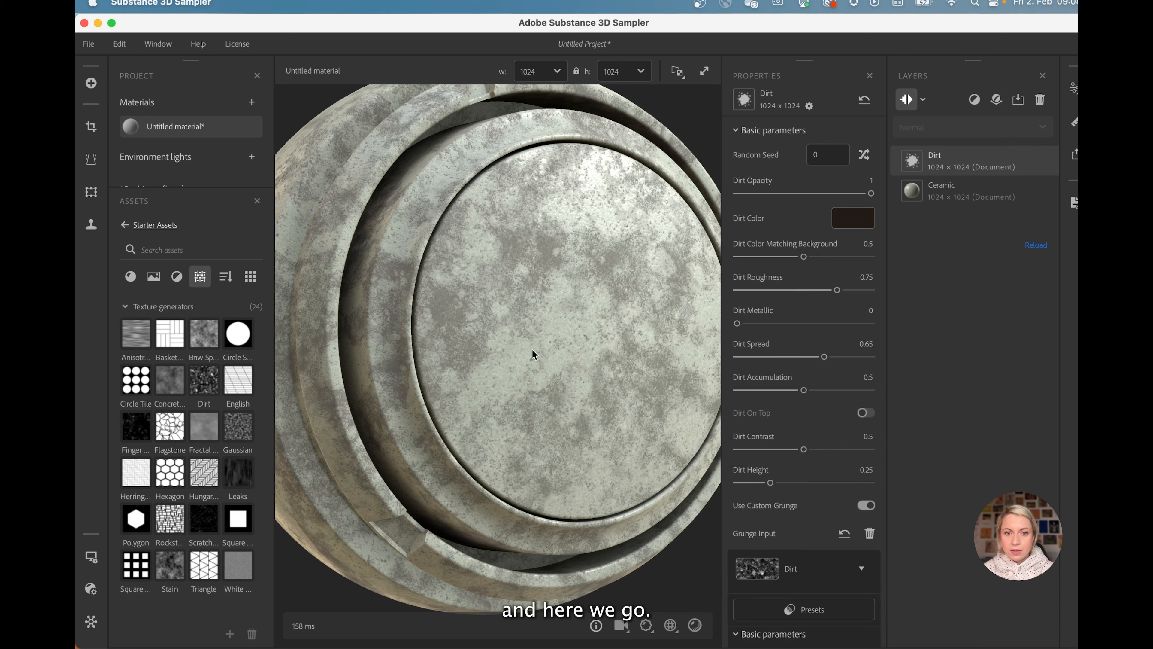
drag(539, 342, 533, 312)
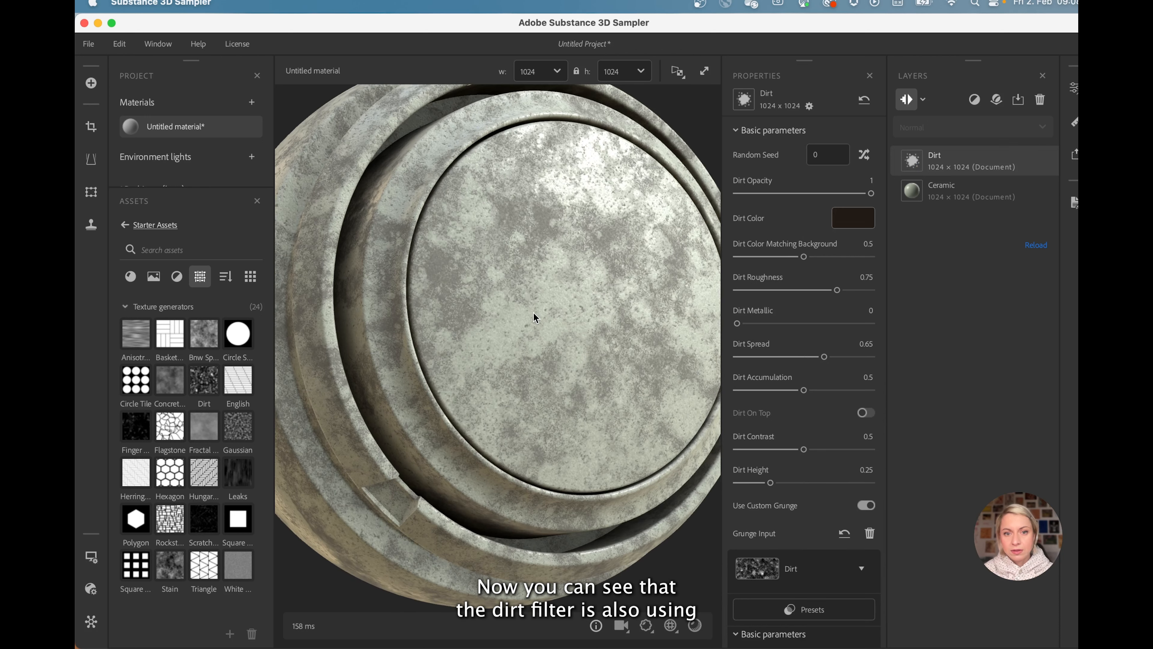
scroll(534, 312, down, 3)
scroll(772, 564, down, 2)
scroll(771, 563, down, 7)
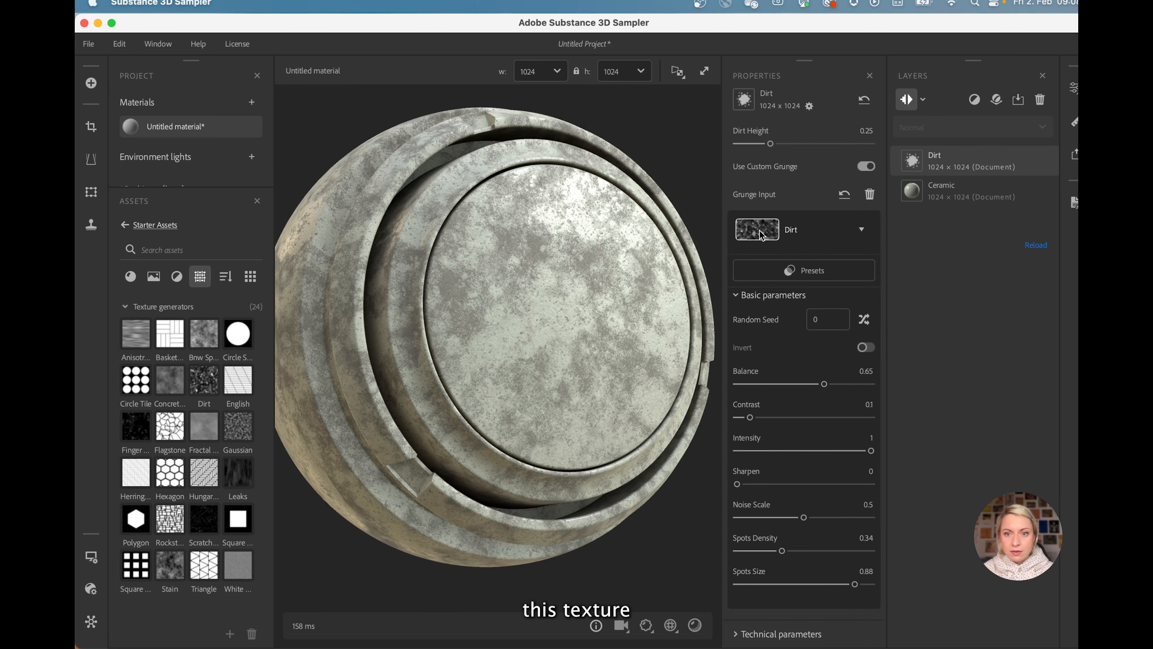
mouse_move(825, 388)
mouse_down()
mouse_move(793, 385)
mouse_move(824, 384)
mouse_up()
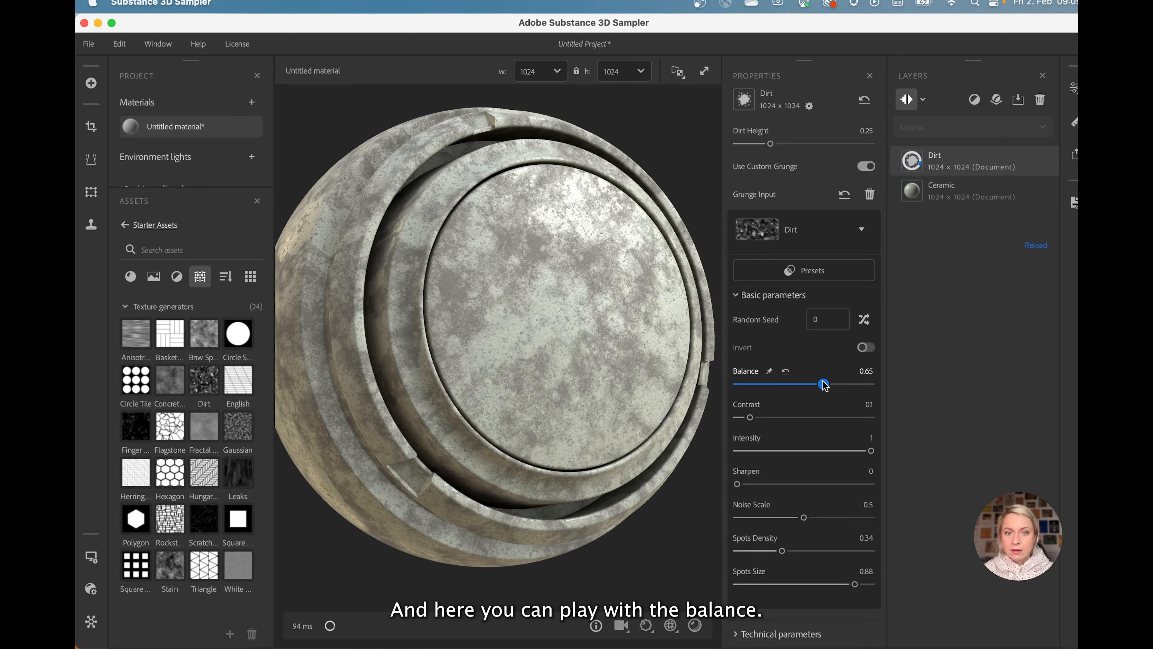
Step: Try the Finger Leaks and English texture generators as the Dirt filter's grunge input
click(766, 242)
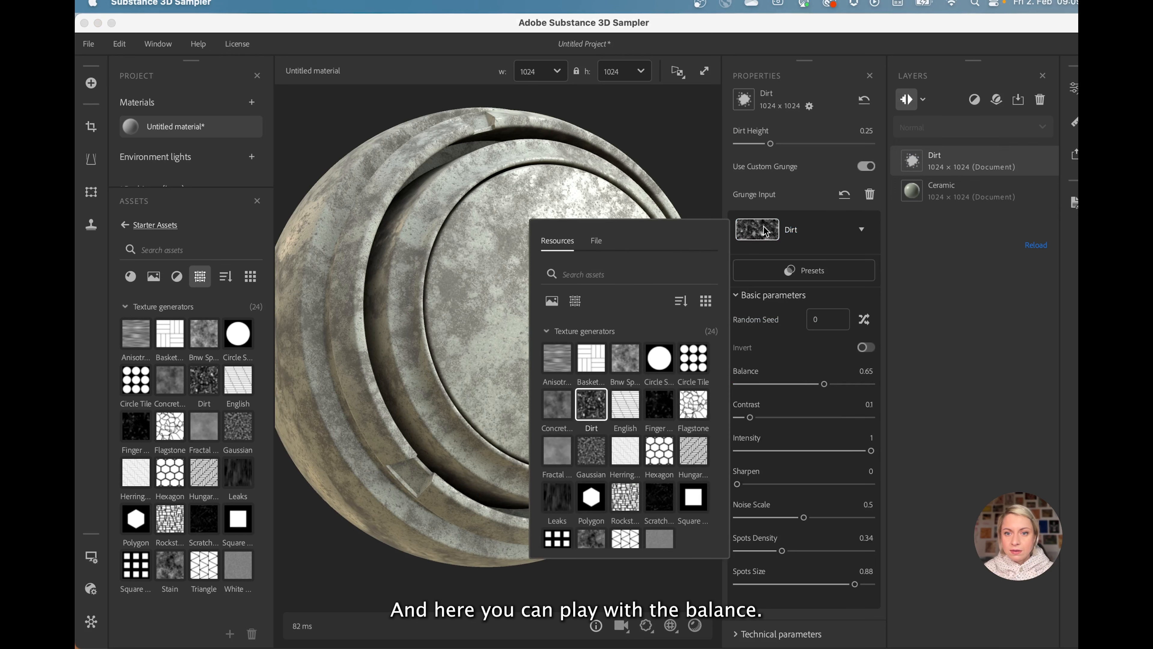
click(659, 405)
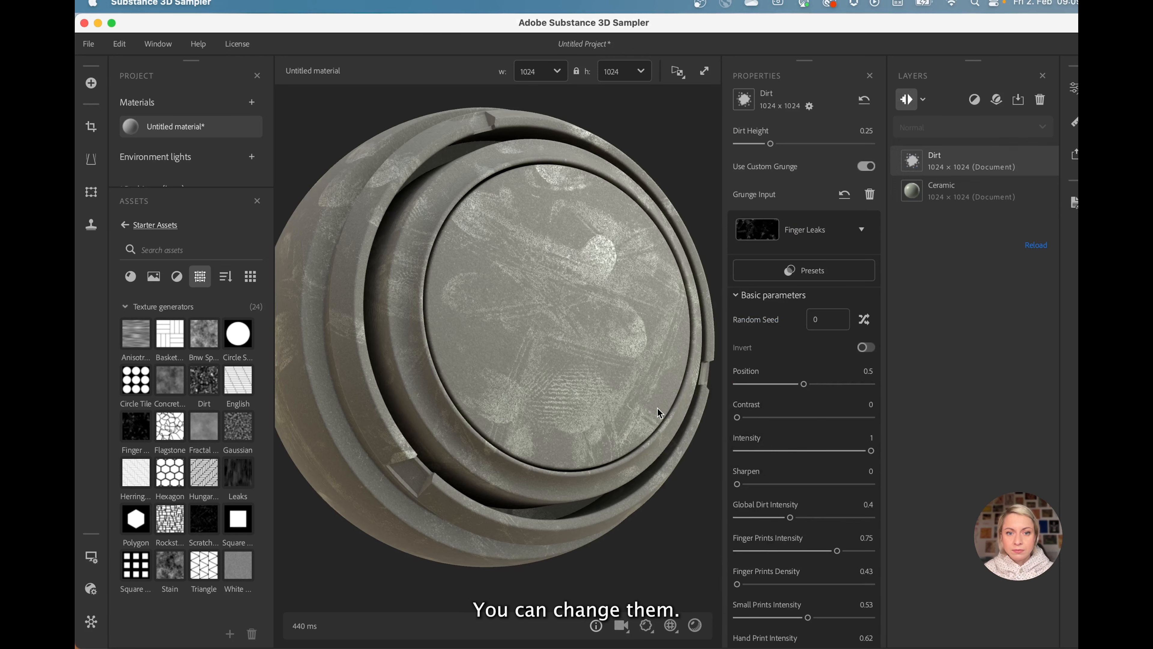
drag(576, 360, 576, 350)
click(756, 230)
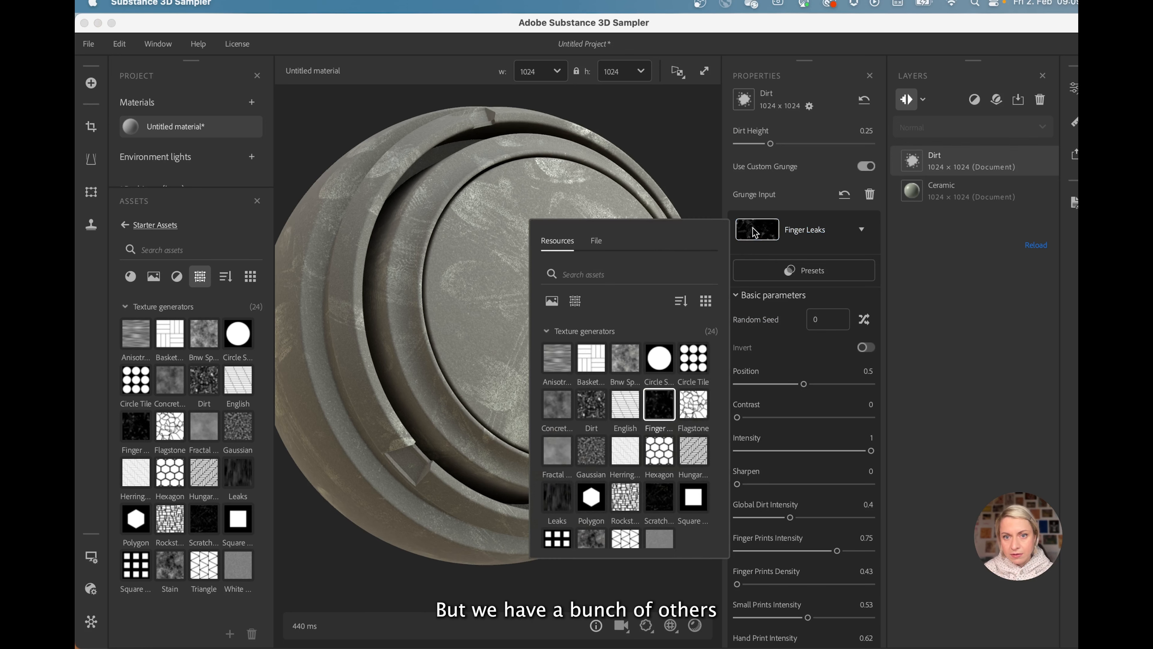
click(626, 412)
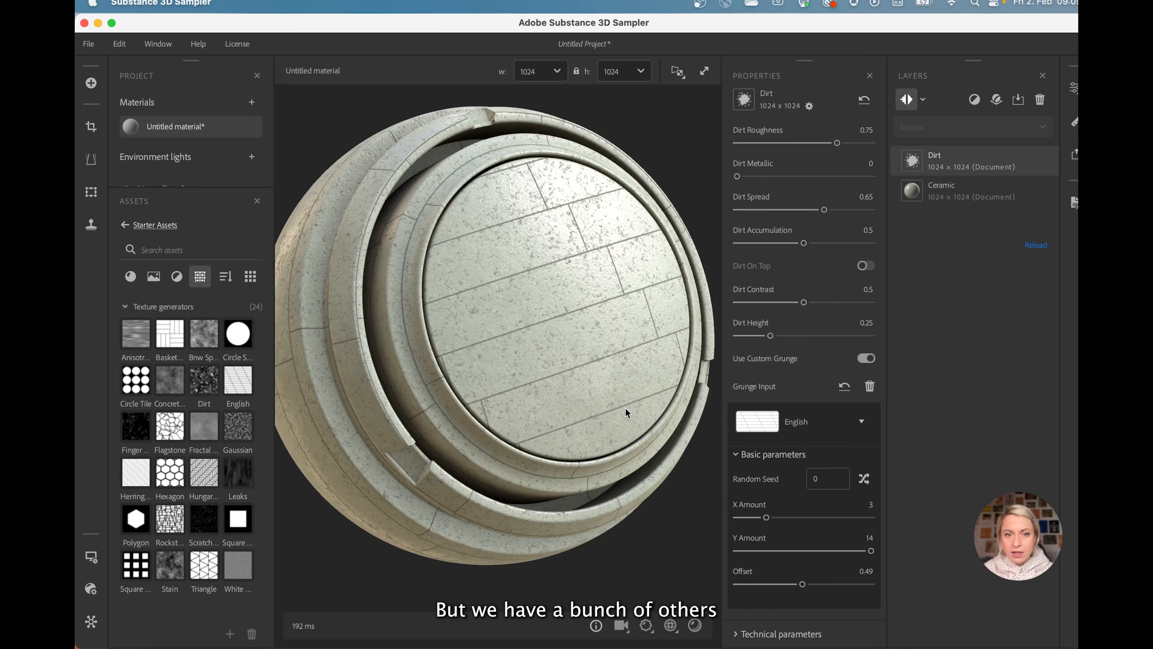
Step: Replace the Dirt filter's grunge input with the Stain texture generator and look over its parameters
click(757, 421)
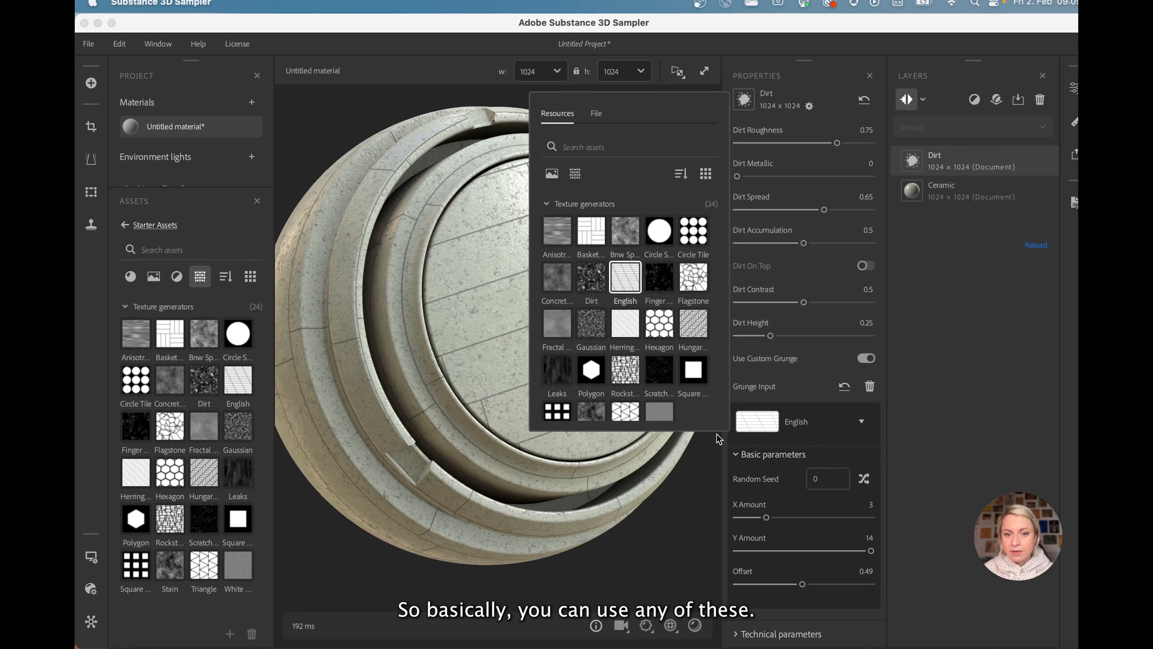
click(592, 413)
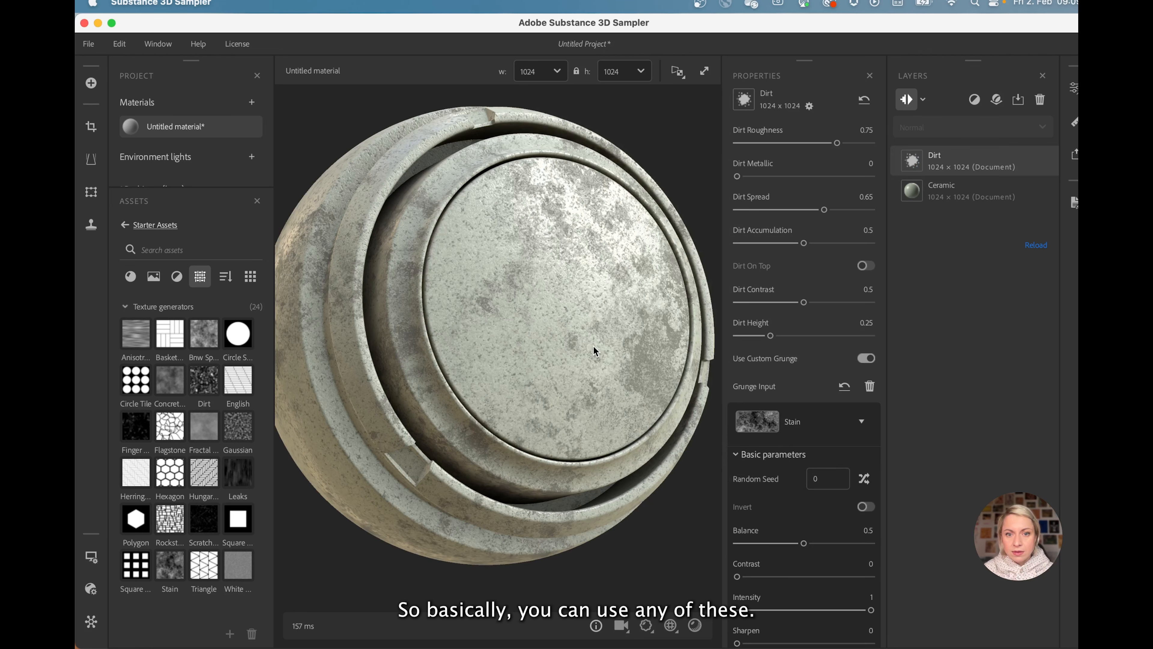
drag(587, 328, 573, 329)
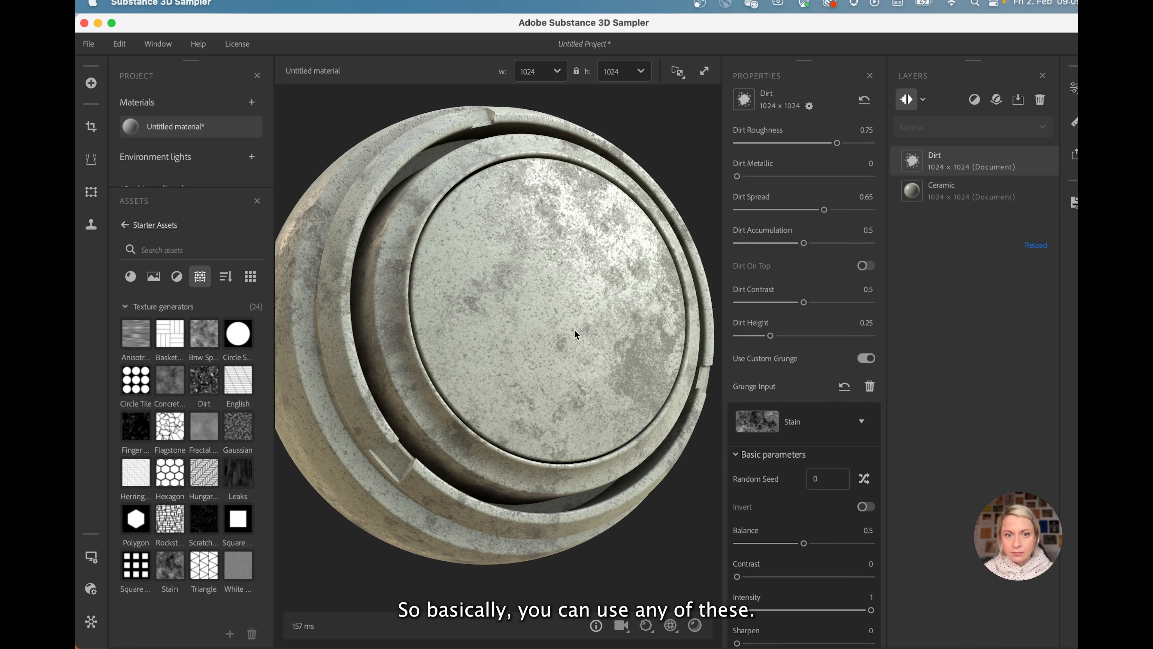
scroll(799, 468, down, 3)
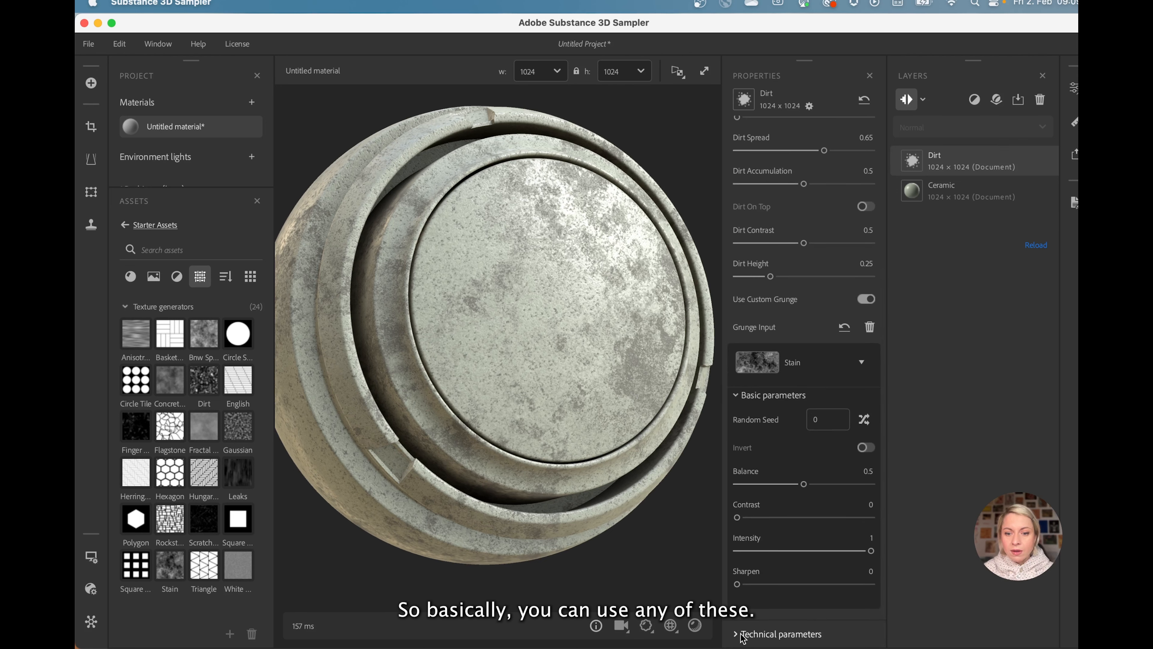
Step: Lighten the Dirt filter's dirt color slightly to #2A2520 and check the material surface
scroll(801, 579, up, 9)
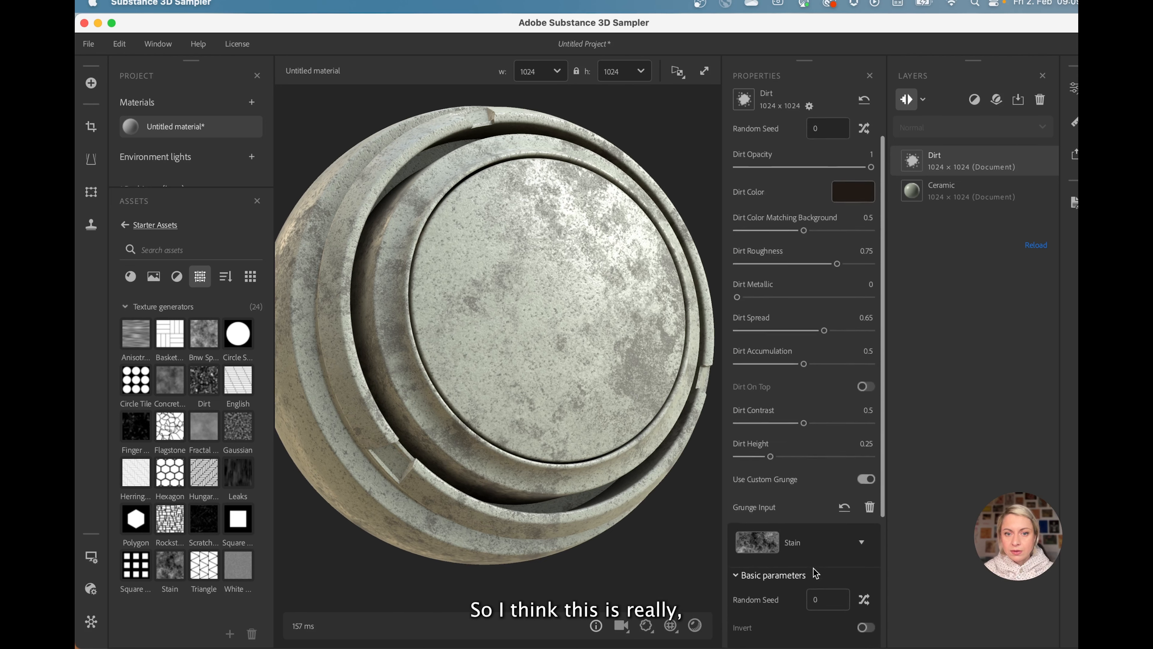
scroll(815, 573, up, 1)
click(854, 220)
drag(553, 289, 539, 285)
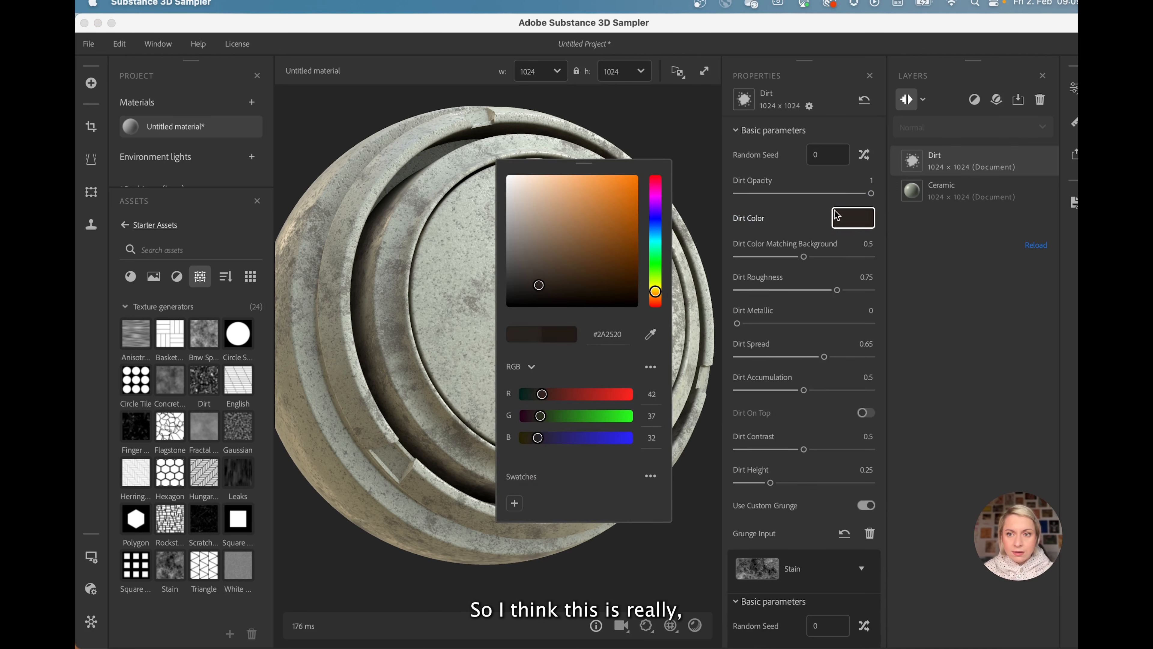
click(928, 165)
mouse_move(568, 273)
mouse_down()
mouse_move(547, 266)
mouse_move(561, 262)
mouse_up()
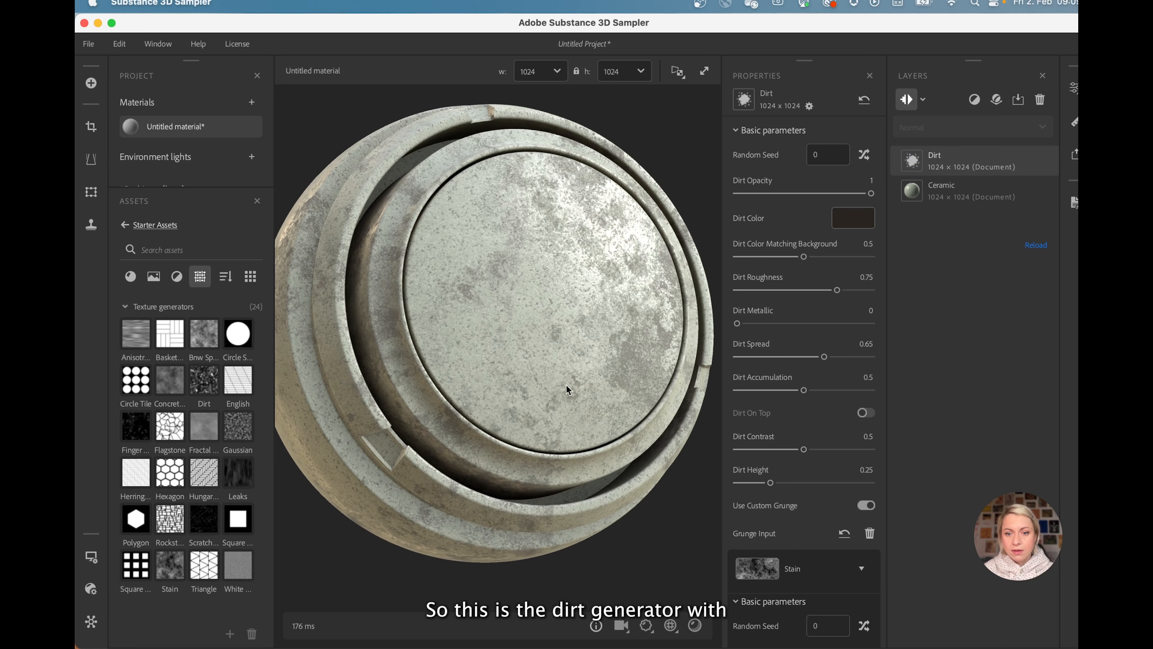
Step: Assign the Anisotropic Noise texture generator as the Dirt filter's grunge input
scroll(763, 432, down, 5)
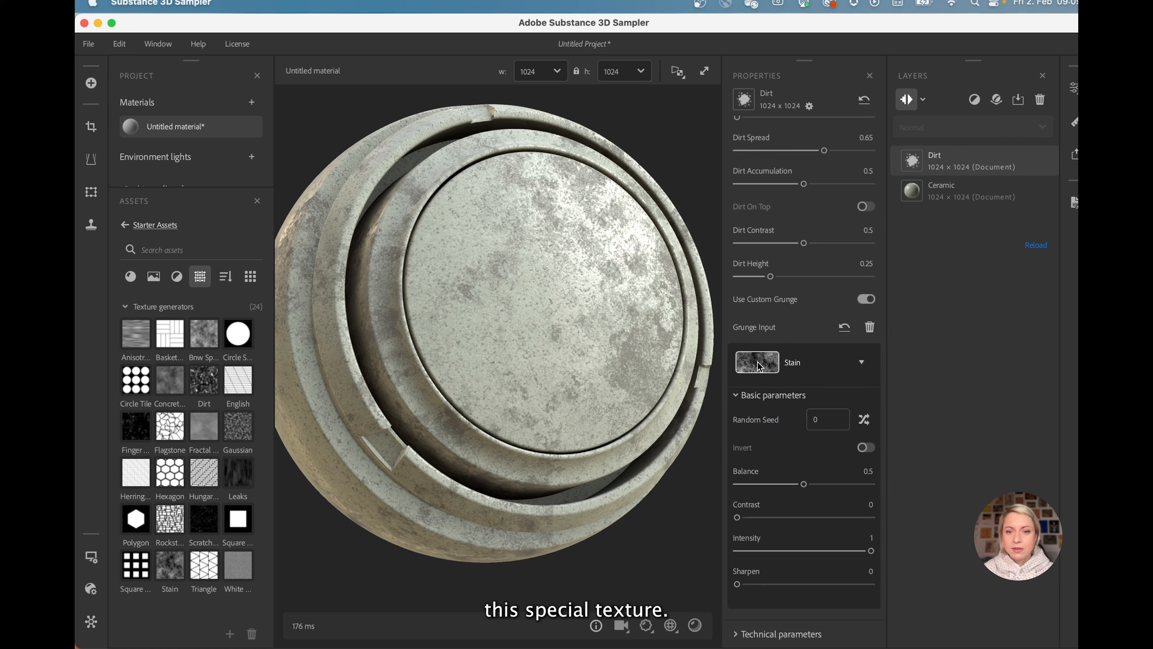
click(760, 363)
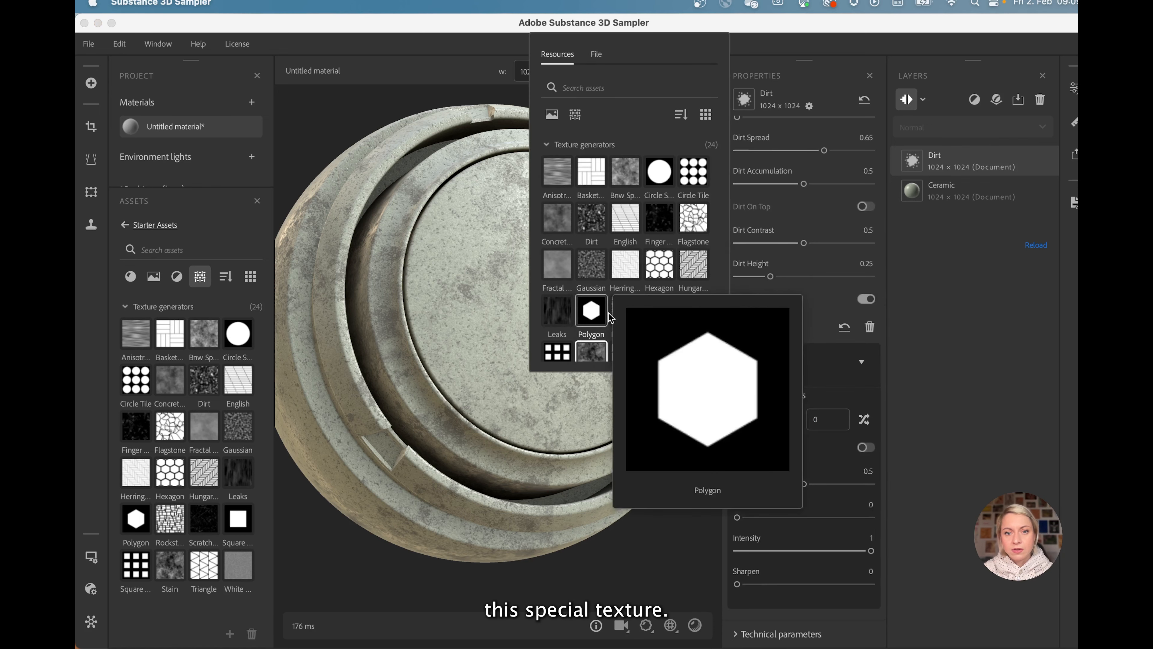
click(548, 181)
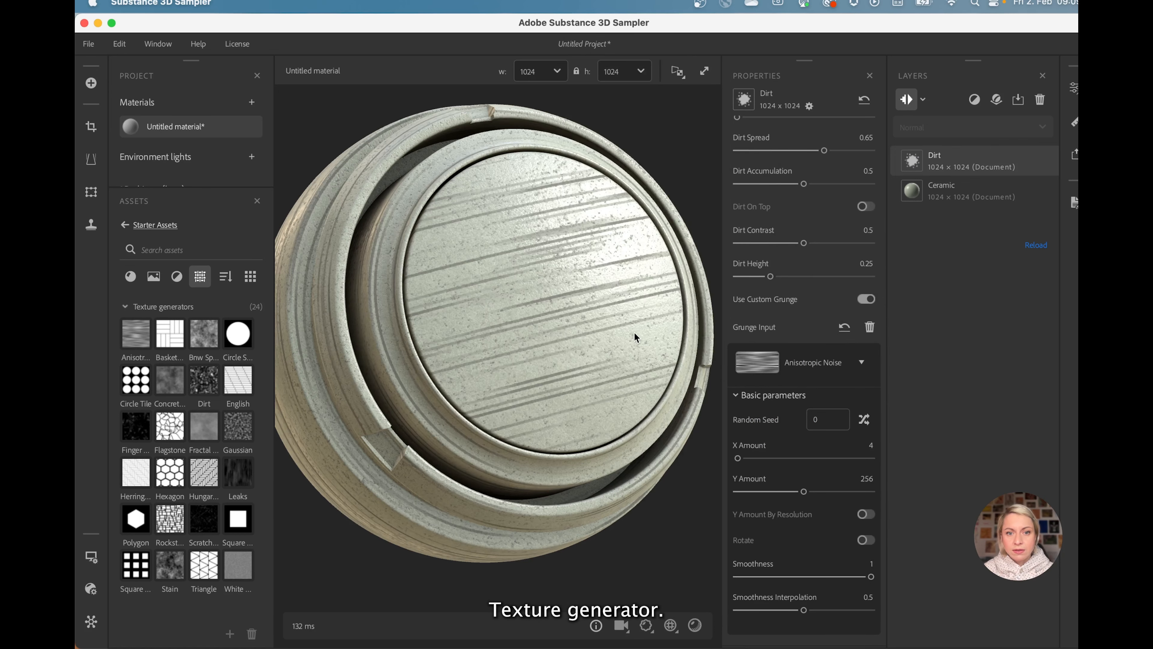
drag(581, 312, 586, 331)
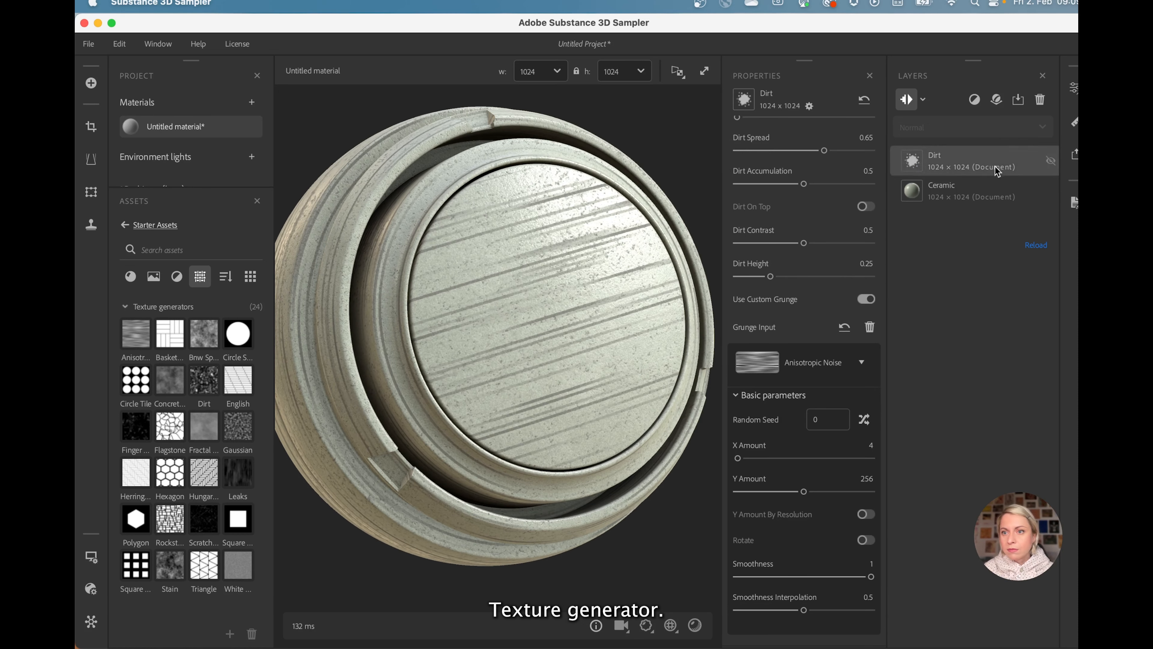
Step: Replace the Dirt filter with a Pavement filter above the Ceramic layer and look at its pattern mask parameters
click(1040, 99)
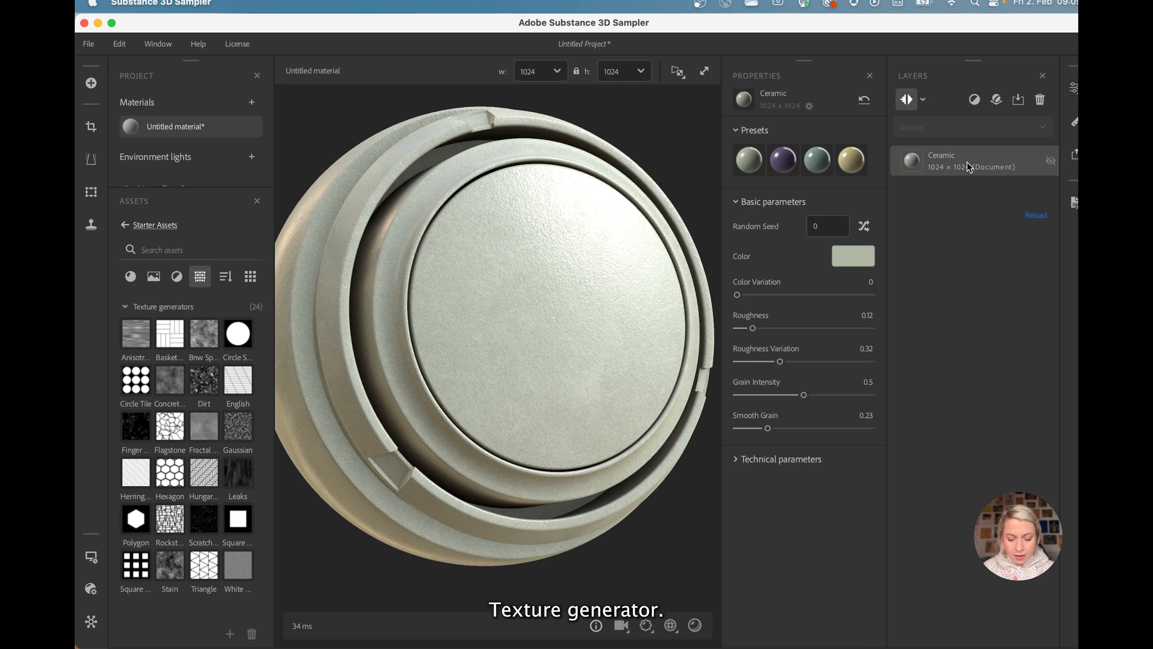
key(space)
text(p)
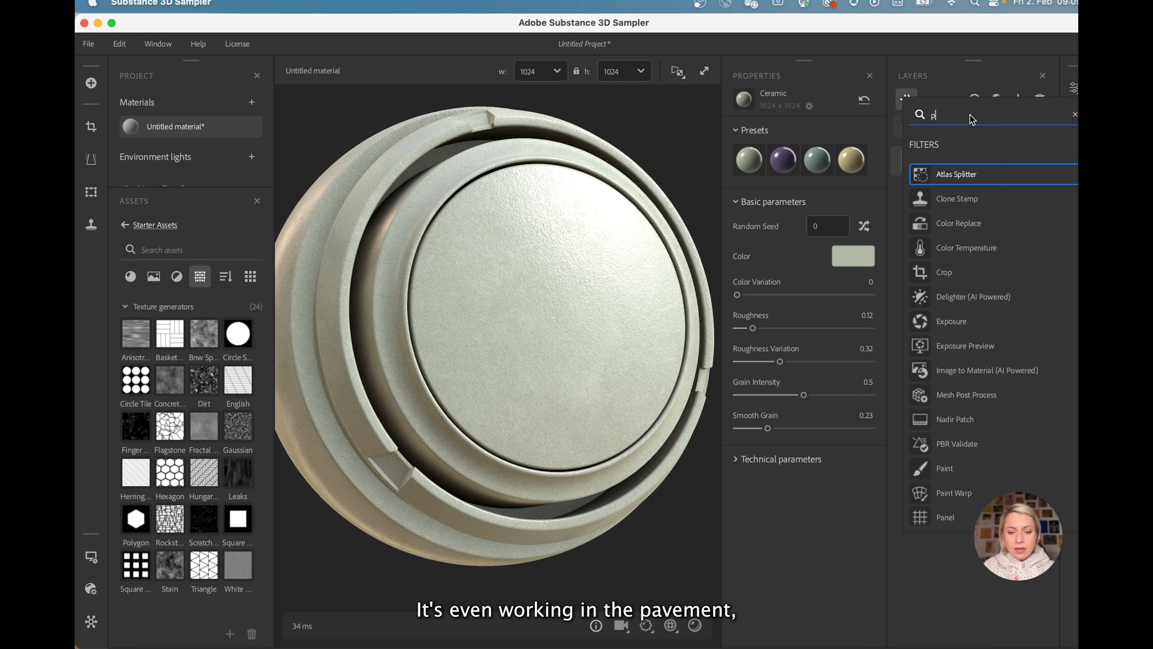
text(avem)
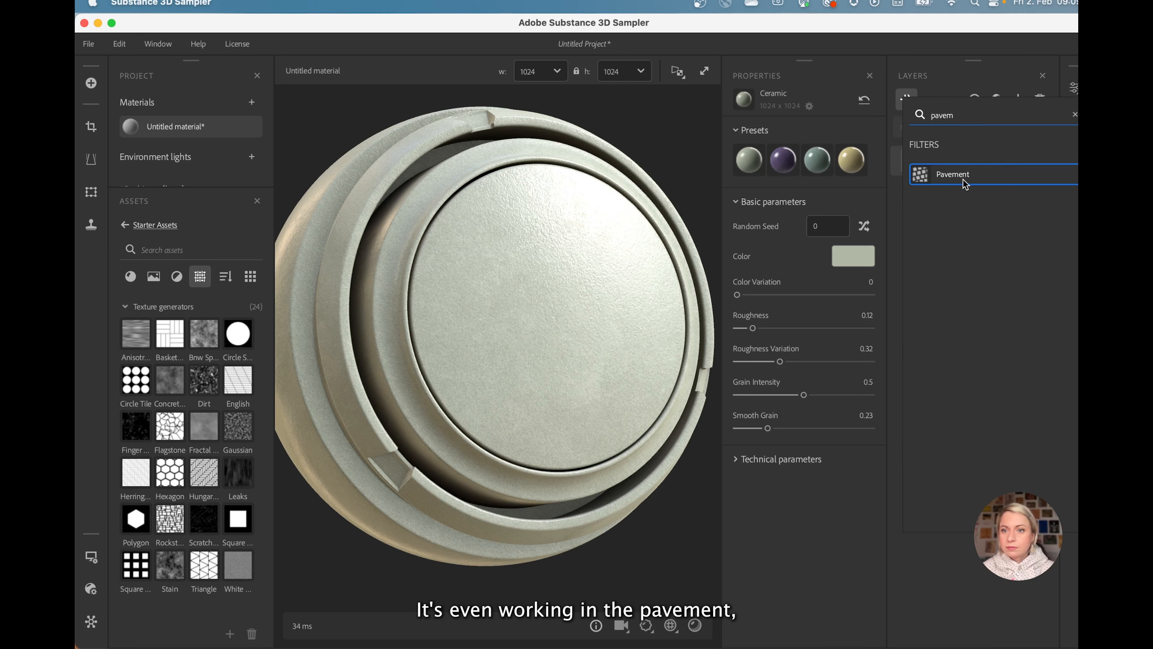
click(965, 183)
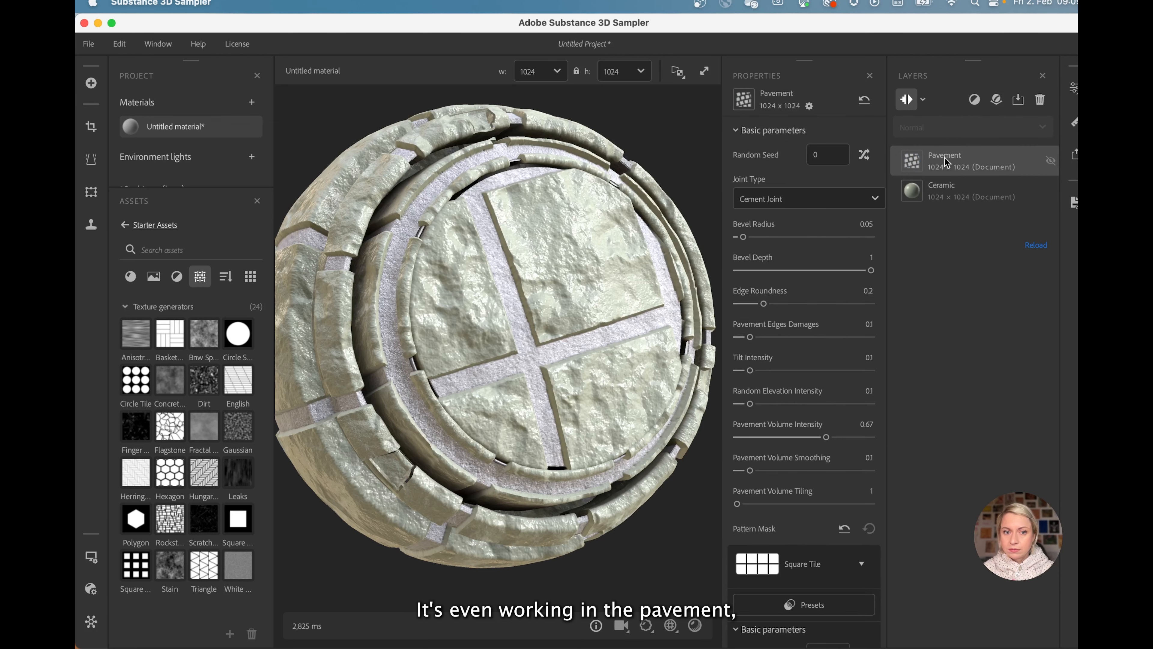
scroll(794, 404, down, 7)
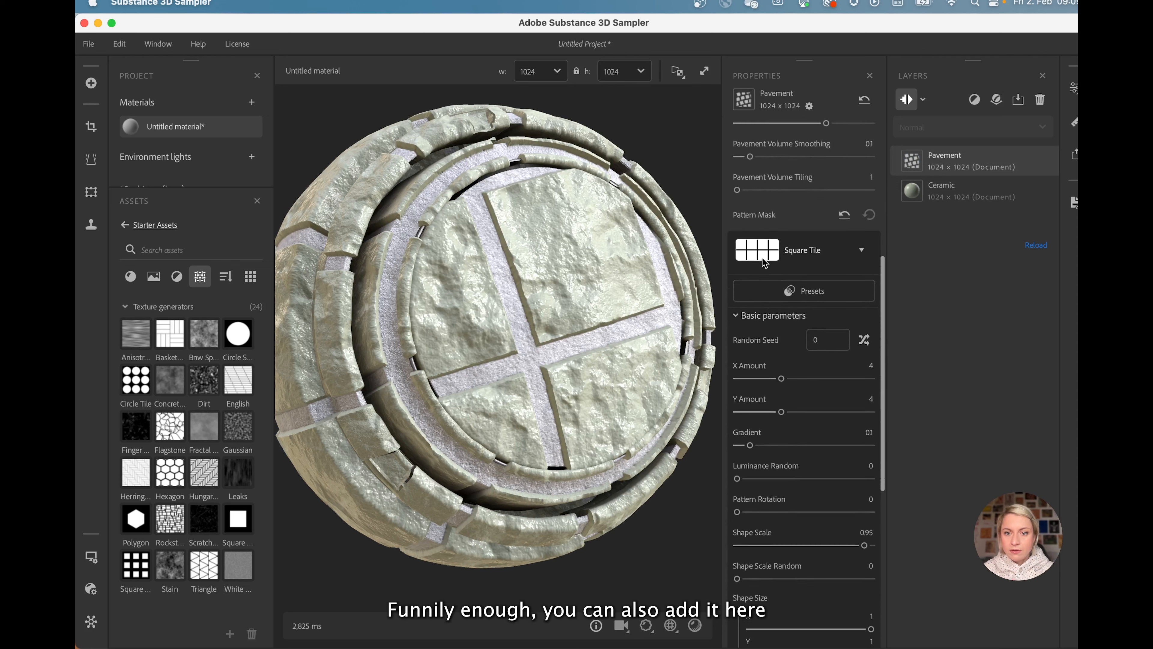
Step: Assign the Dirt texture generator as the Pavement filter's pattern mask and inspect the material from several angles
click(762, 257)
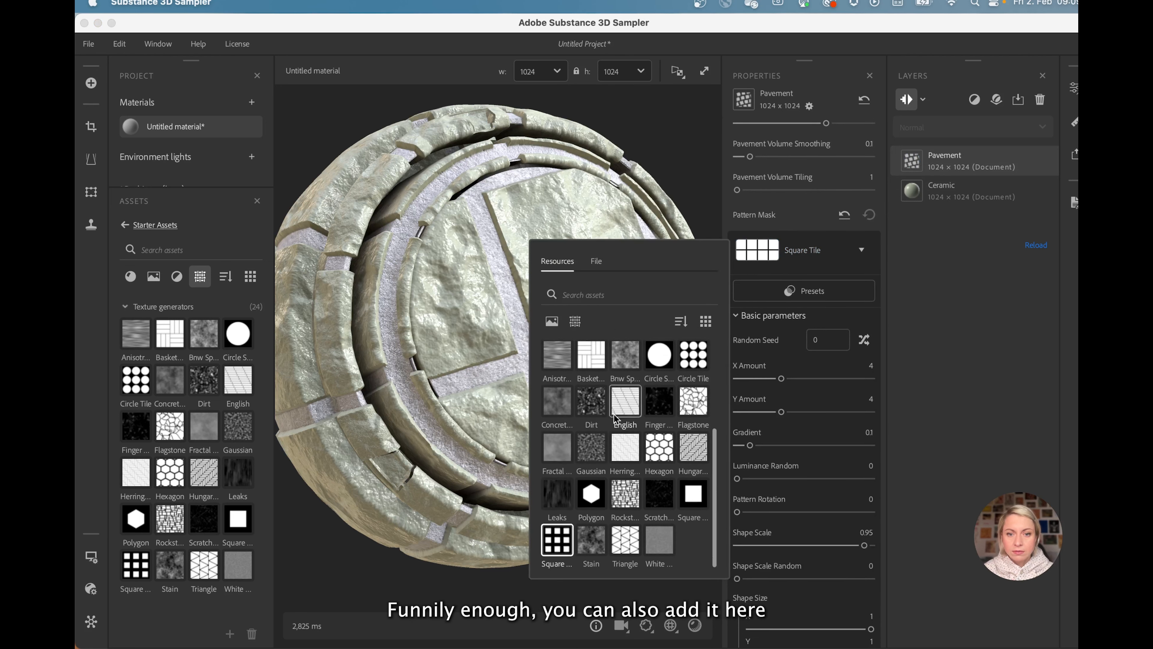
click(595, 407)
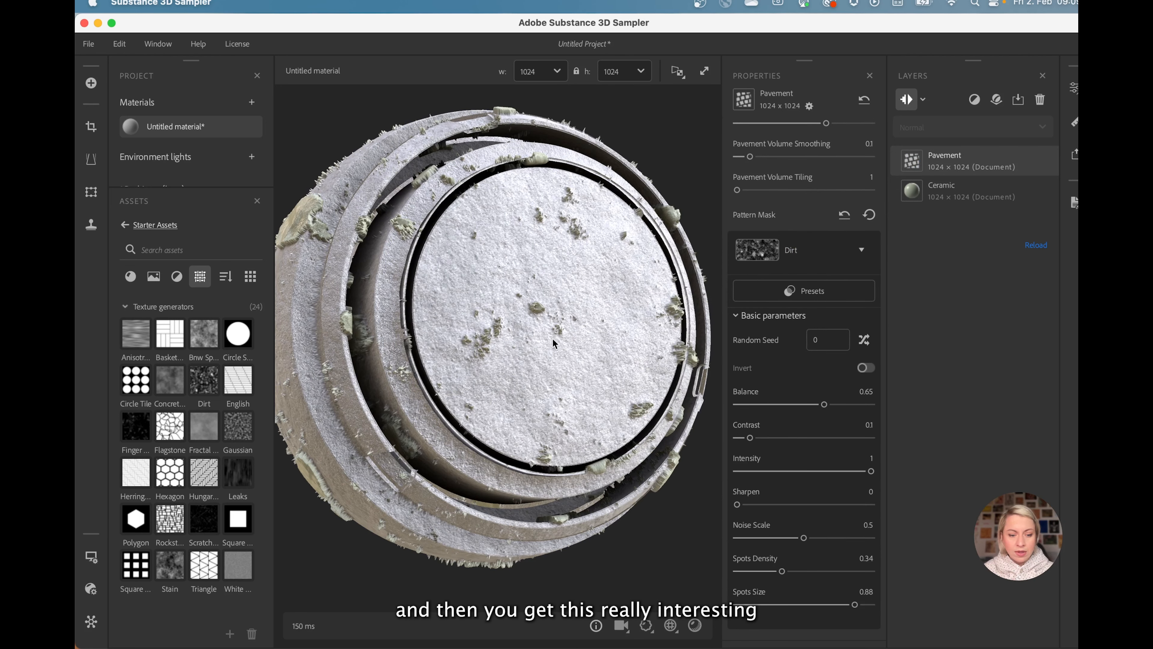
drag(549, 334, 673, 352)
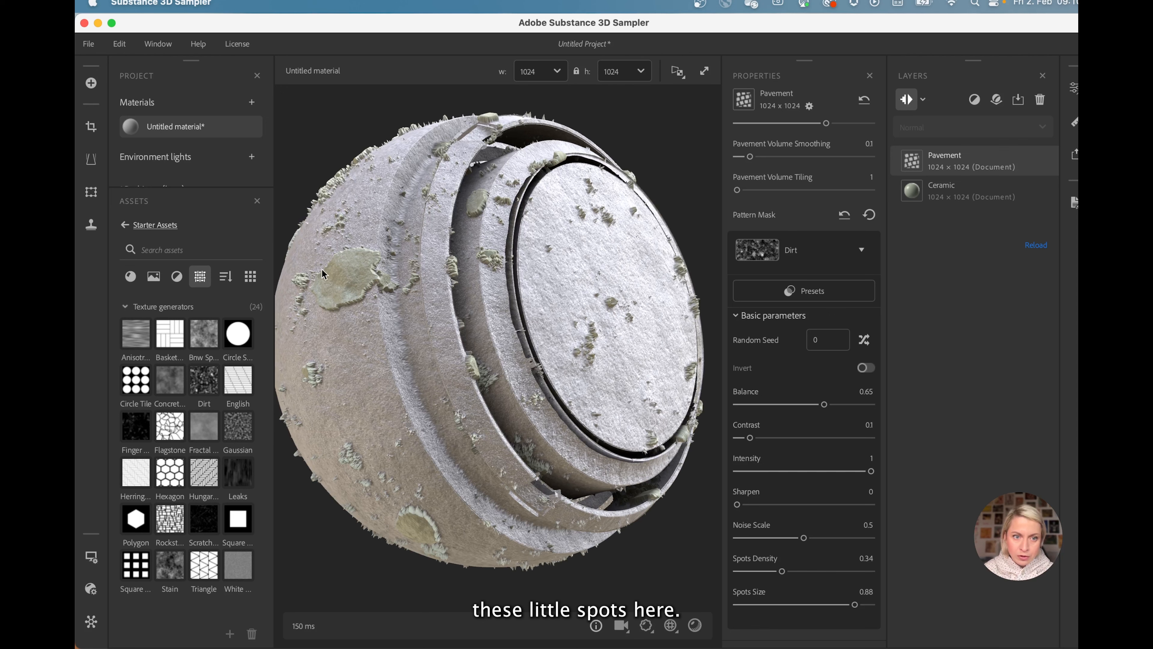
drag(502, 283, 414, 298)
drag(394, 358, 405, 359)
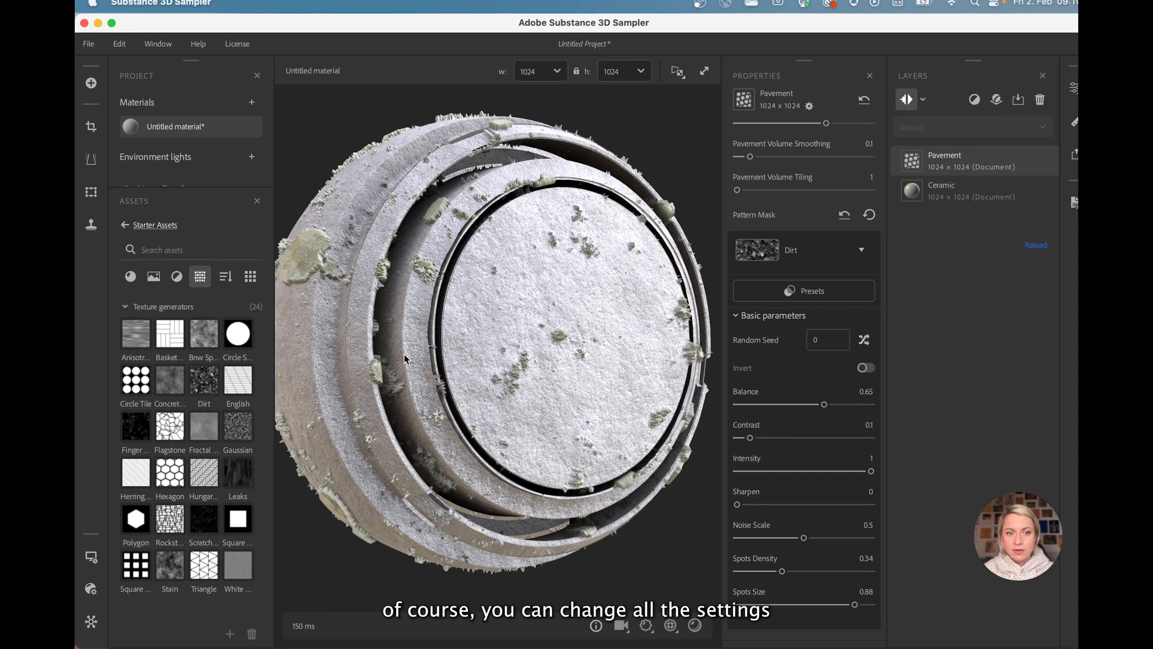
Step: Switch the Pavement filter's pattern mask to the Gaussian texture generator and inspect the material surface
click(757, 250)
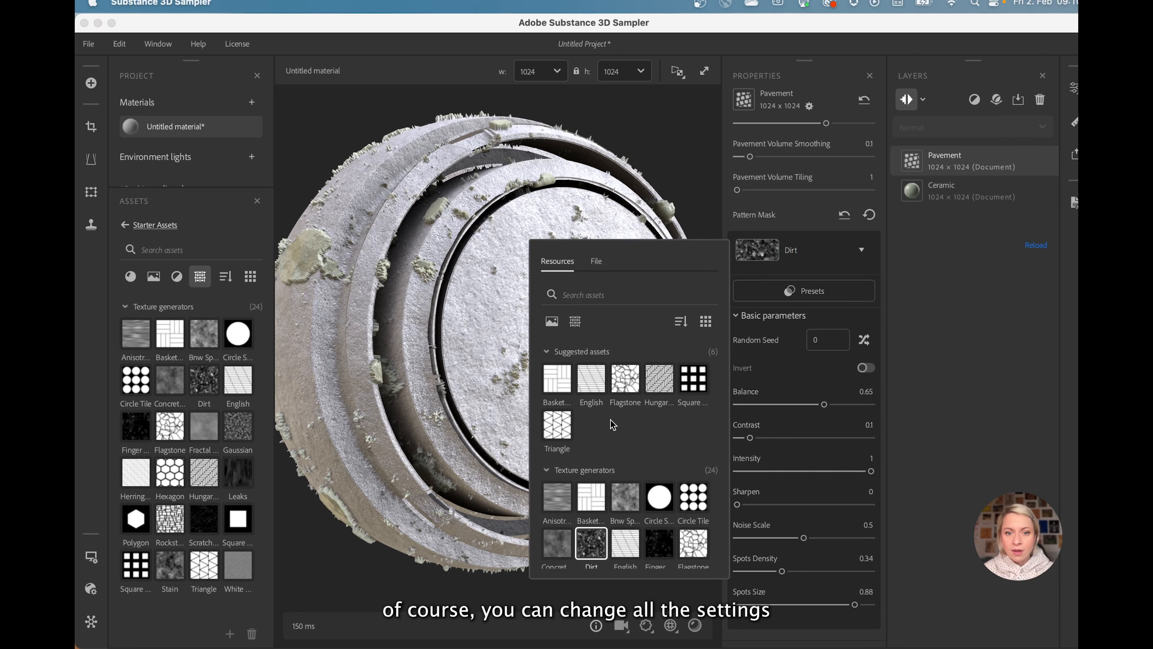
scroll(636, 455, down, 5)
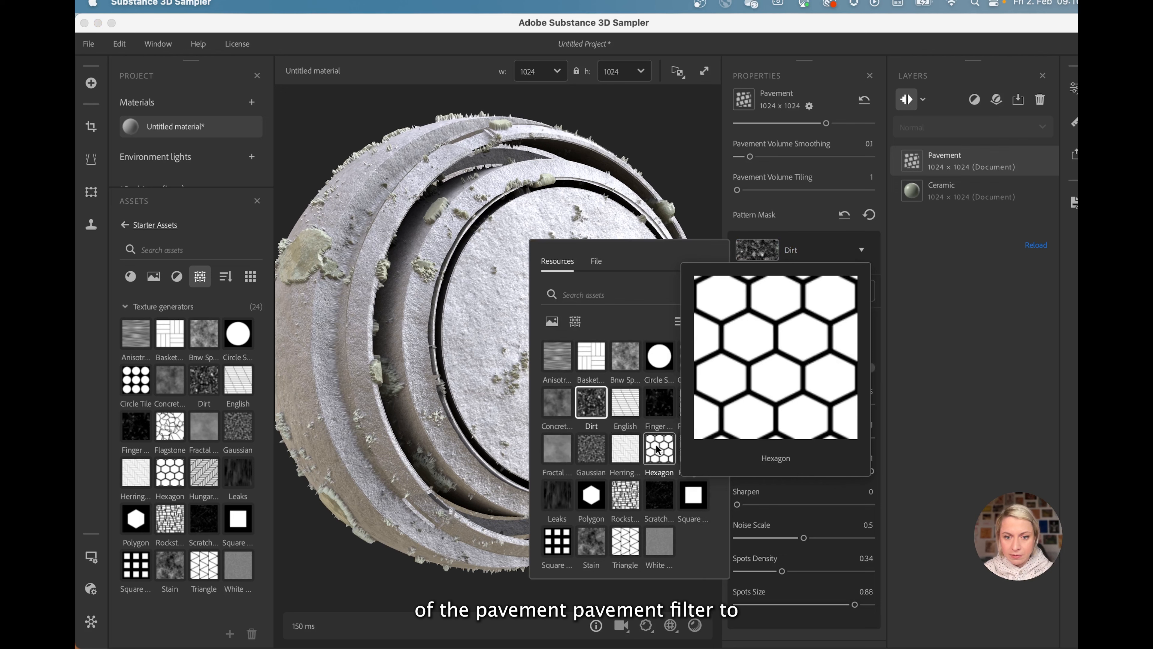
click(592, 452)
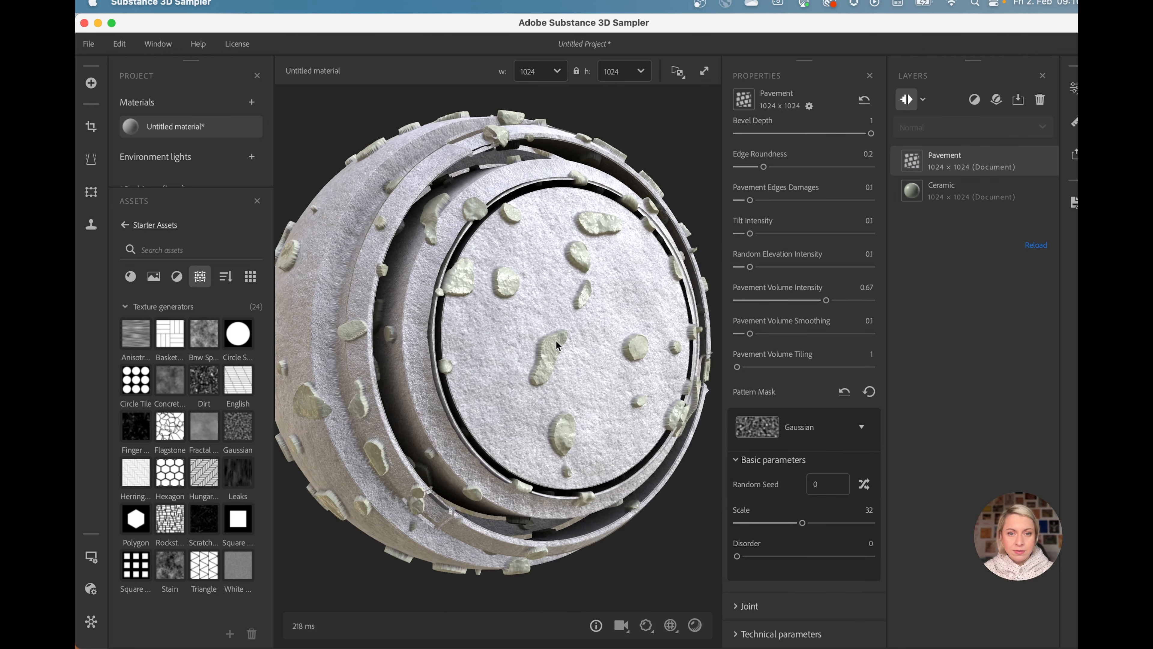
drag(556, 340, 547, 305)
scroll(546, 305, down, 3)
middle_drag(547, 302, 552, 303)
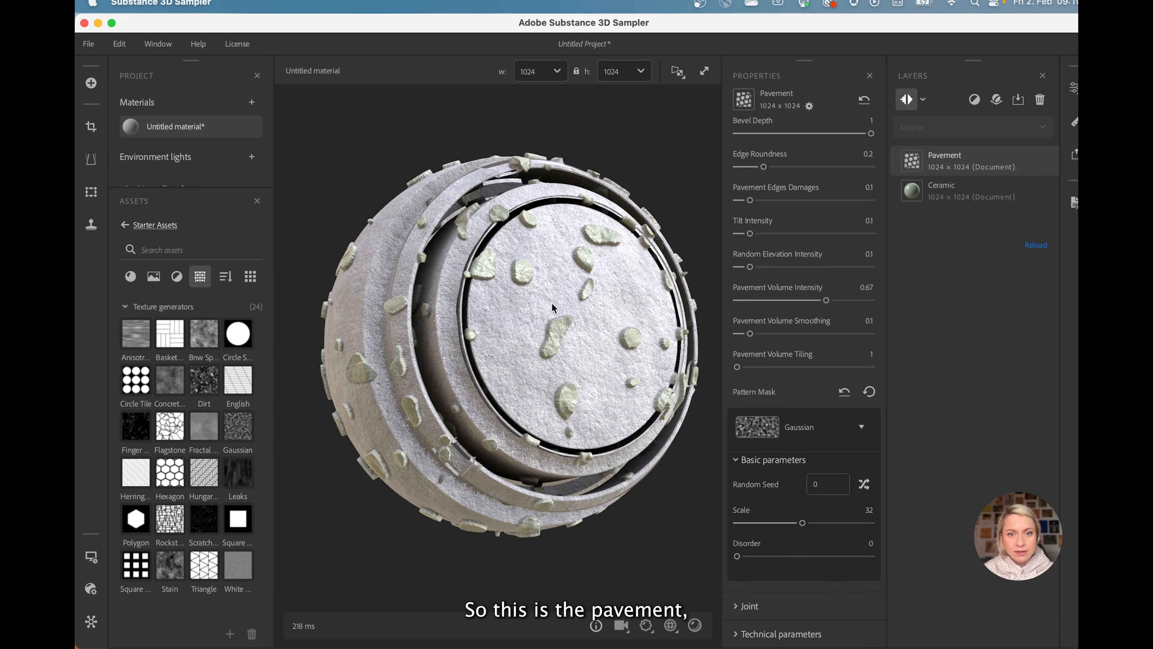
drag(553, 308, 551, 310)
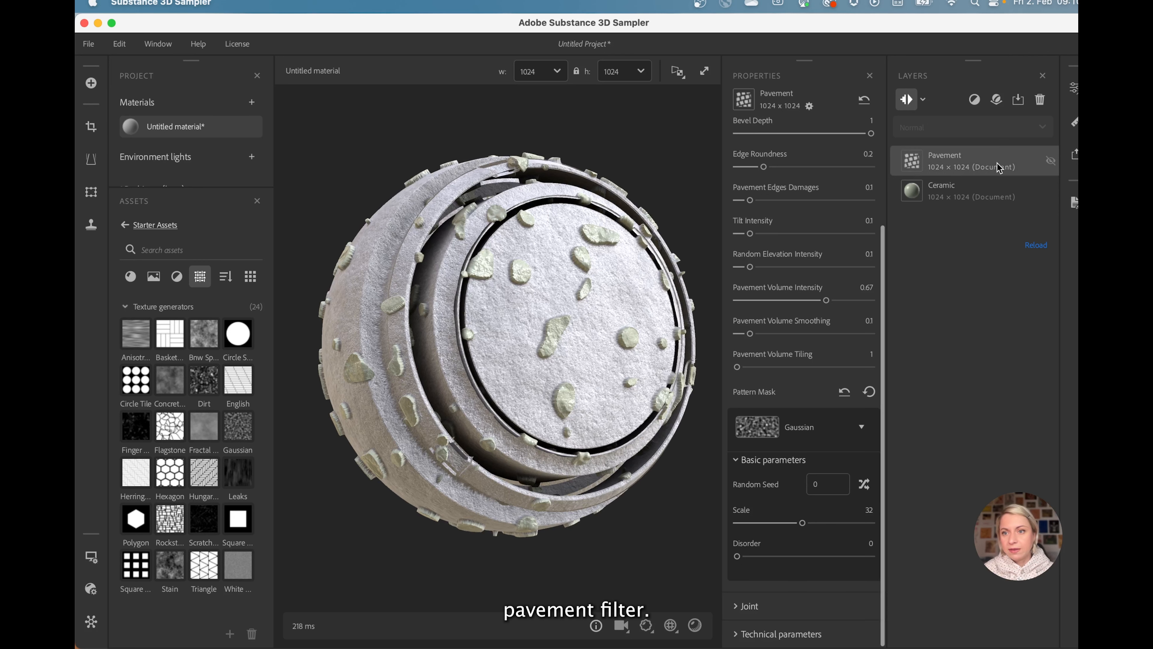
Step: Replace the Pavement filter with a Rust filter above the Ceramic layer
click(1039, 99)
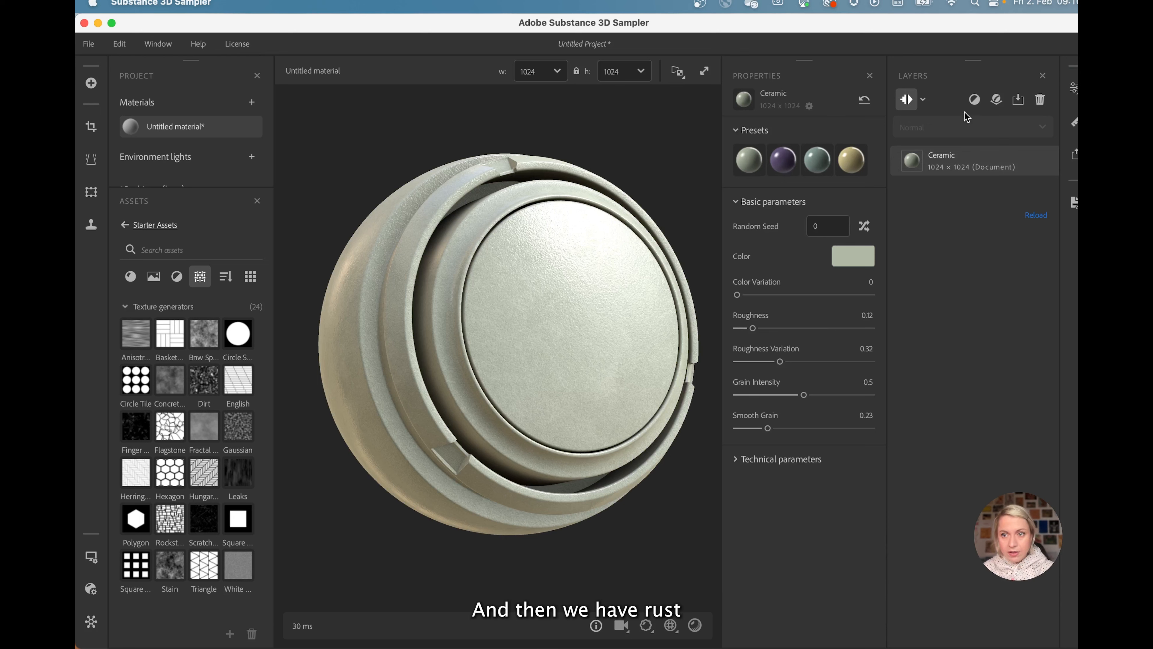
click(974, 101)
text(rust)
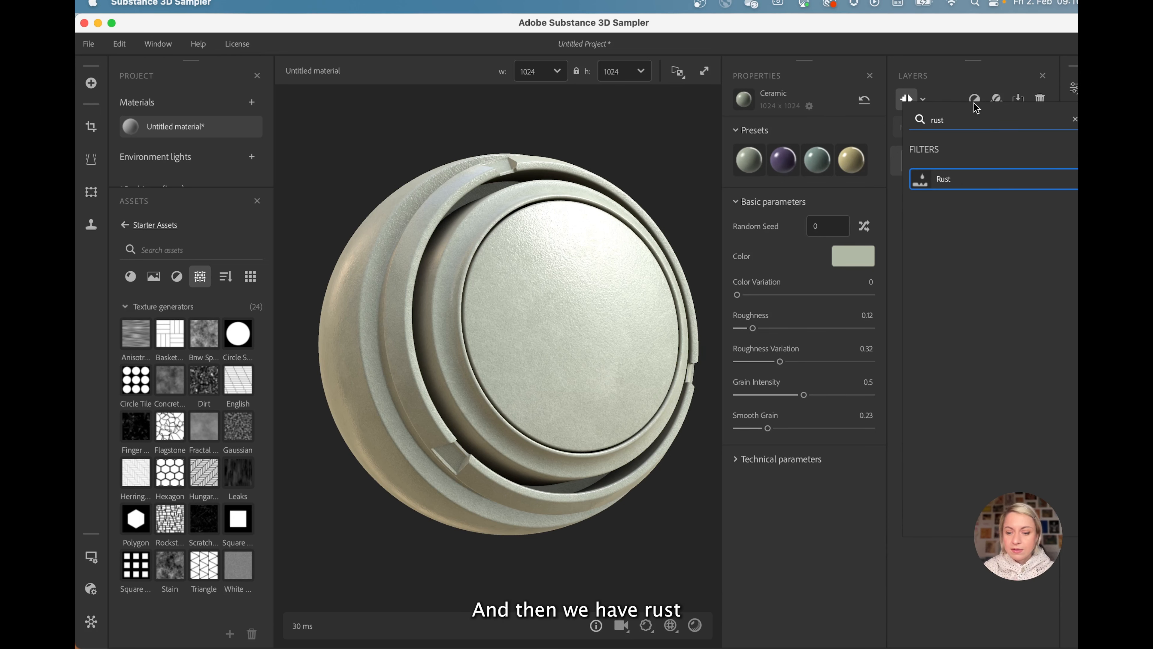
key(Return)
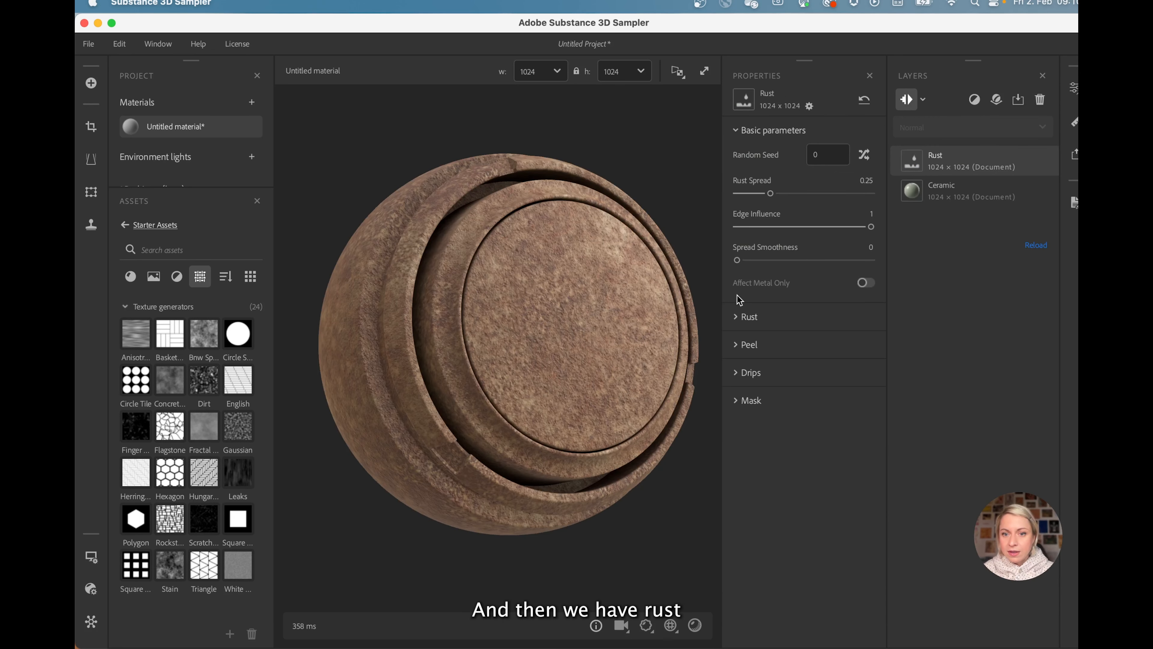
Step: Enable the Rust filter's mask and assign the Gaussian texture generator to it
click(741, 402)
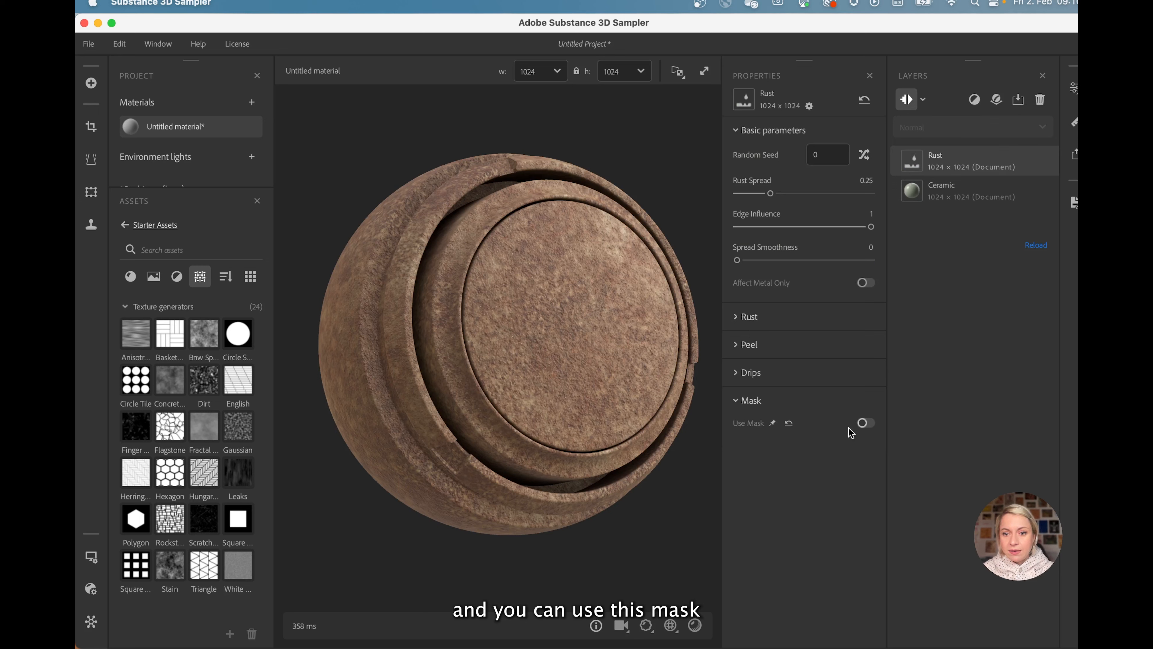
click(866, 423)
click(832, 451)
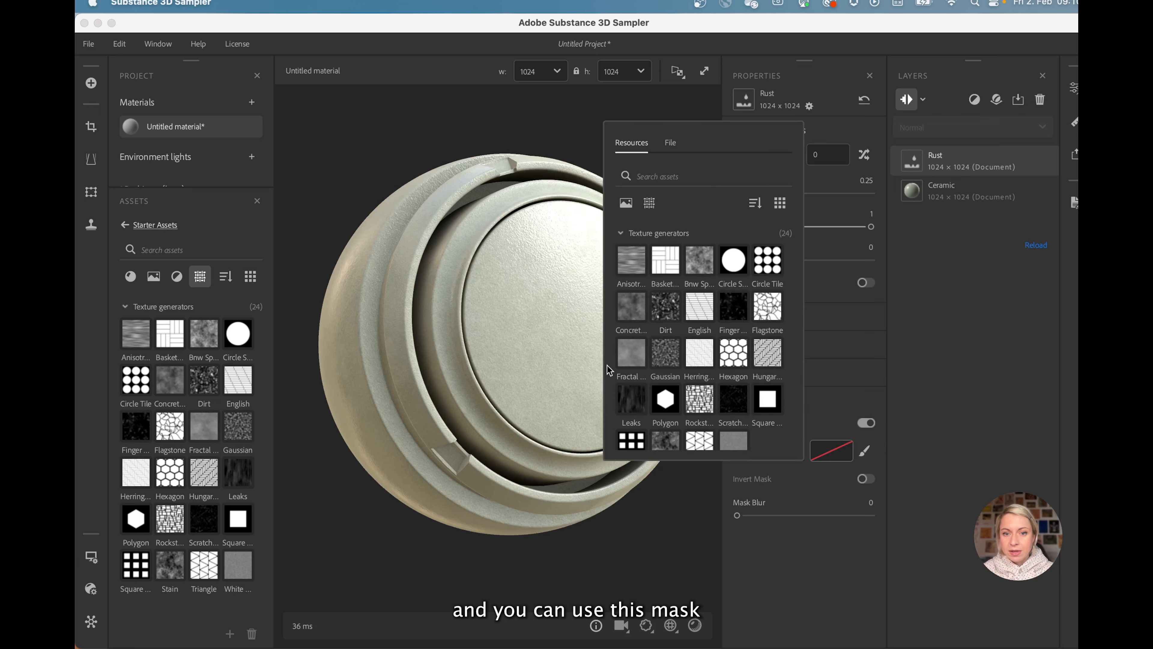
click(666, 353)
scroll(804, 516, down, 3)
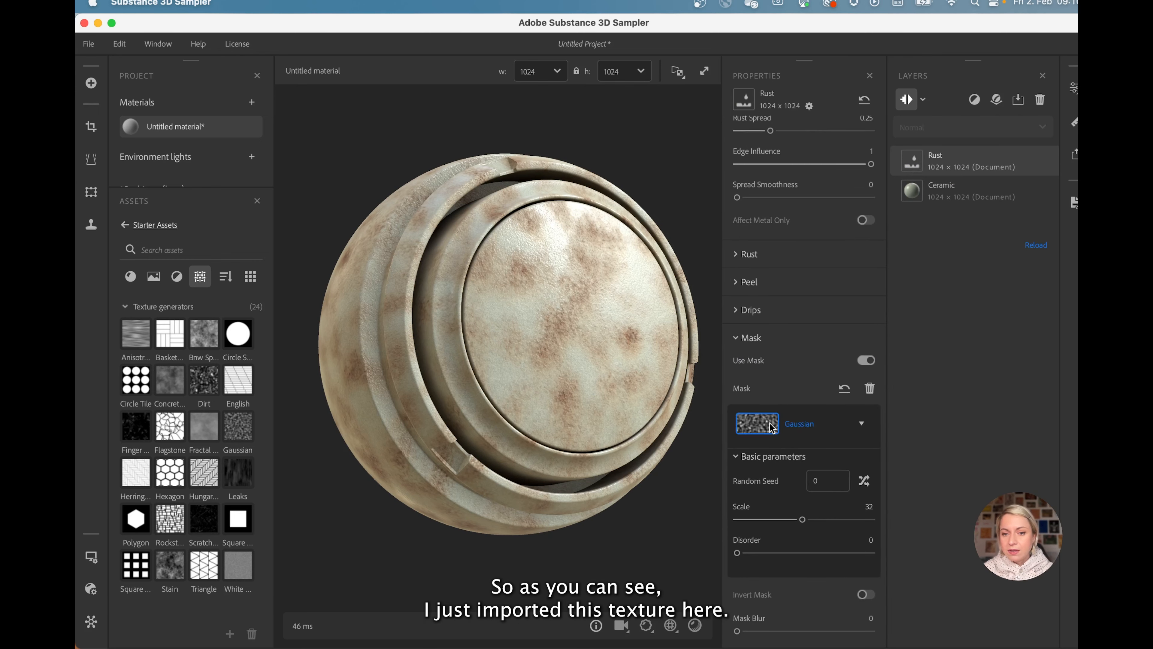
click(759, 434)
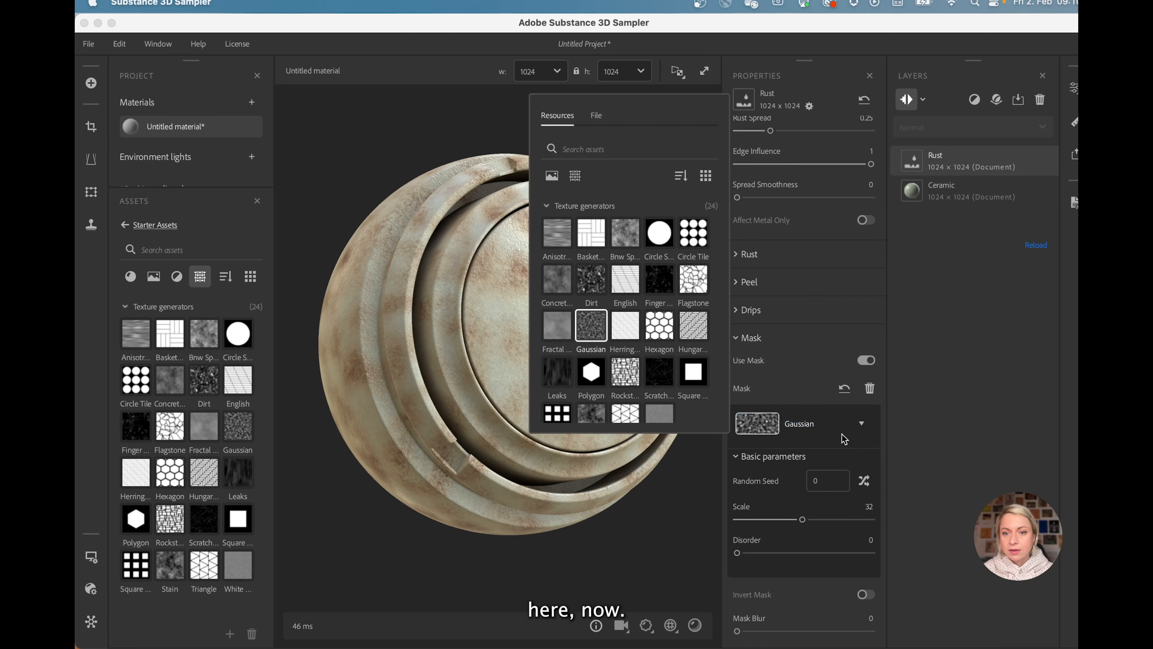
click(555, 332)
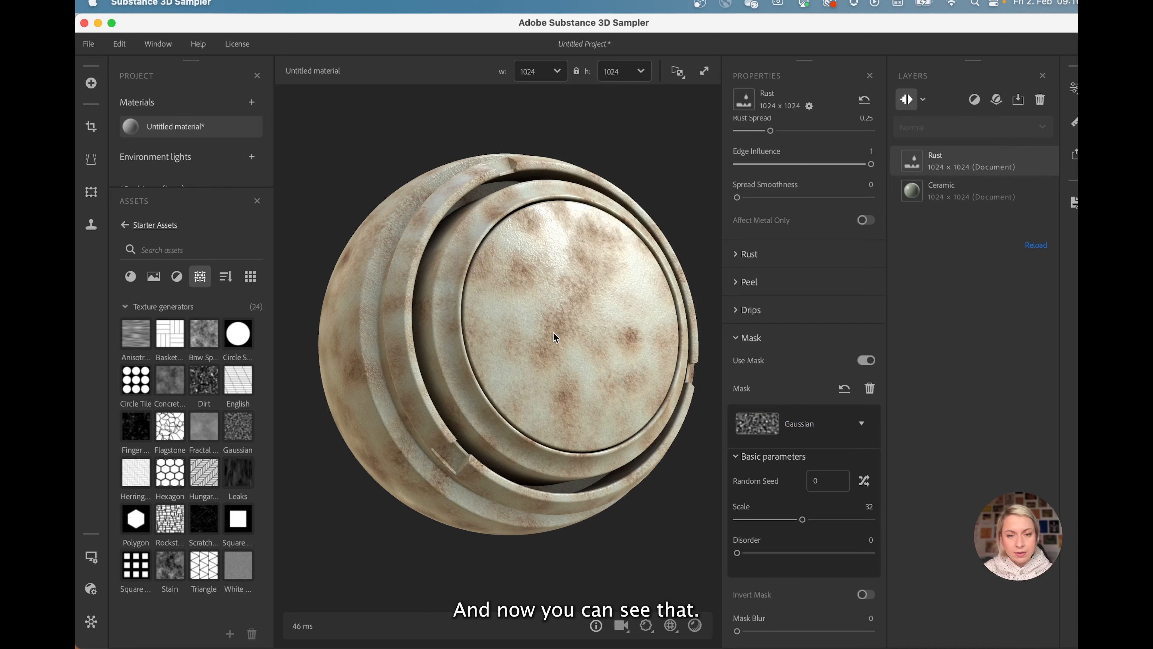
Step: Set the Gaussian mask's scale to 30 and its disorder to 0.5
drag(488, 405, 549, 316)
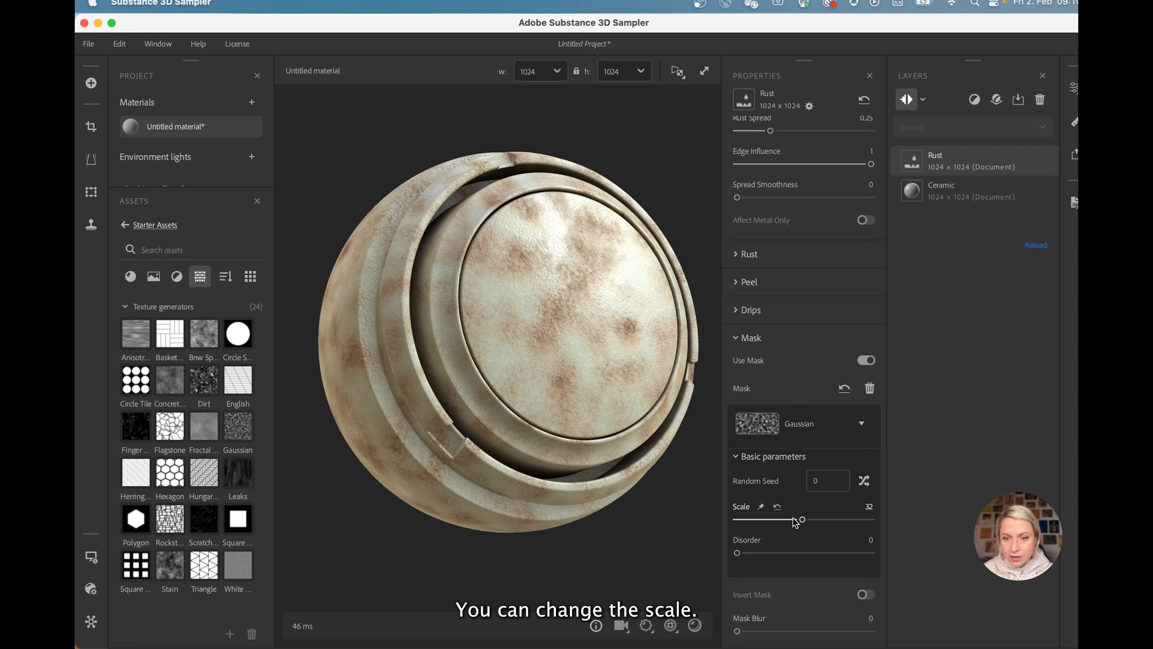
mouse_move(802, 518)
mouse_down()
mouse_move(845, 520)
mouse_move(772, 519)
mouse_move(799, 519)
mouse_up()
drag(754, 552, 804, 552)
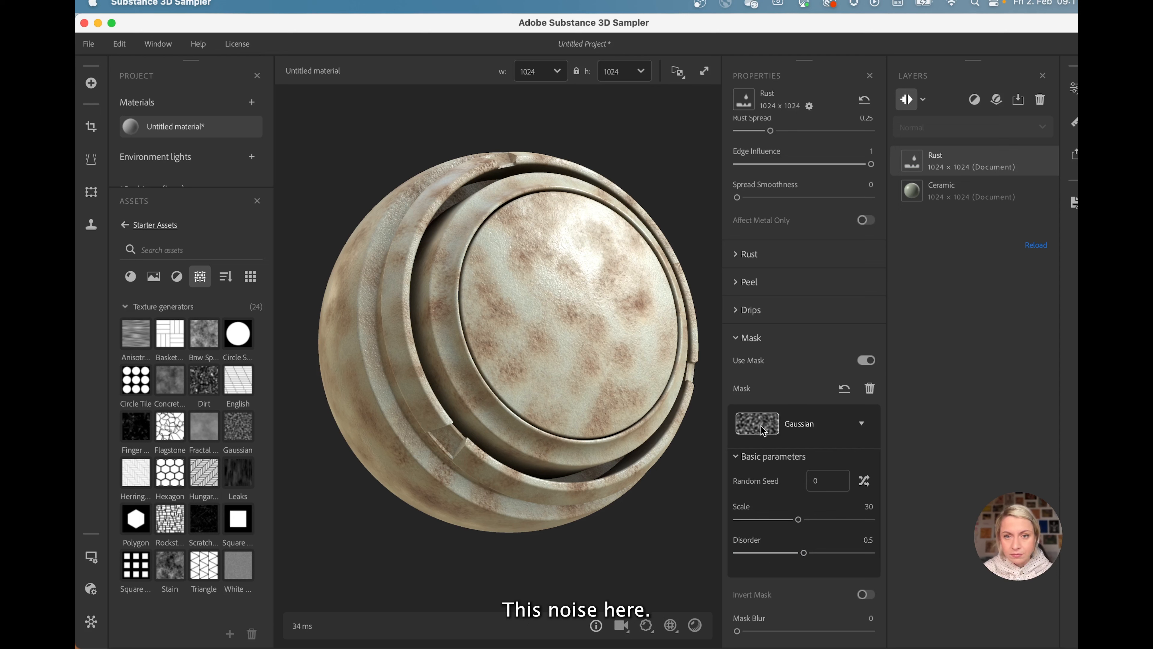
Step: Set the Rust filter's Rust Intensity to 0.55 and Peel Scale to 0.46
click(737, 256)
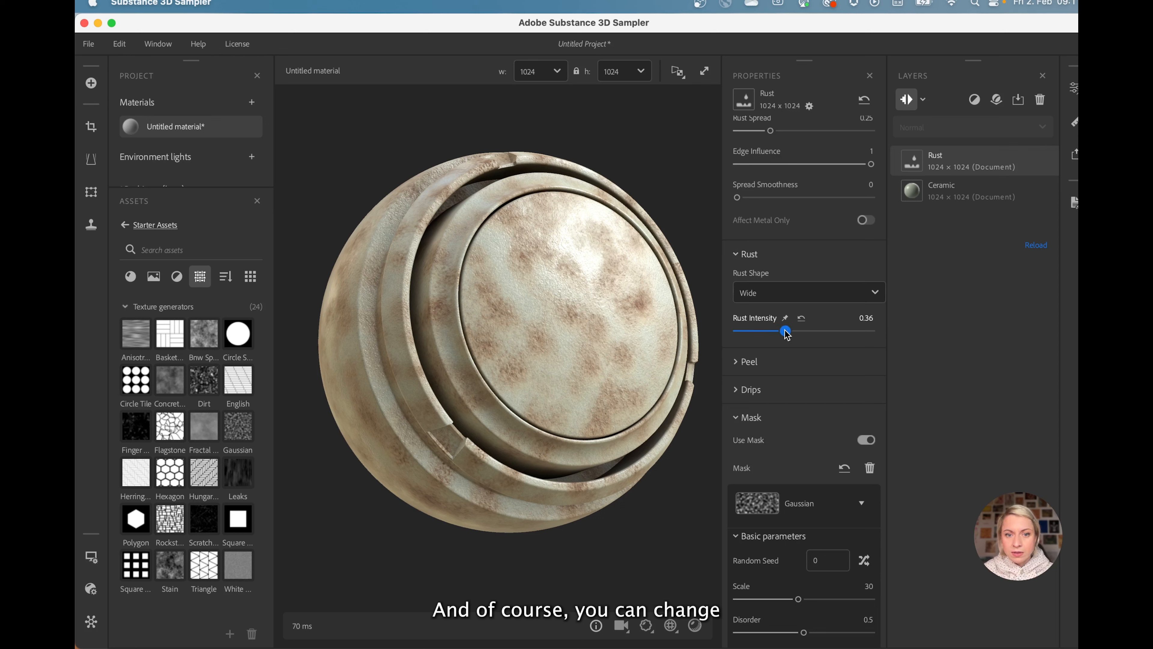
drag(794, 334, 811, 338)
click(740, 363)
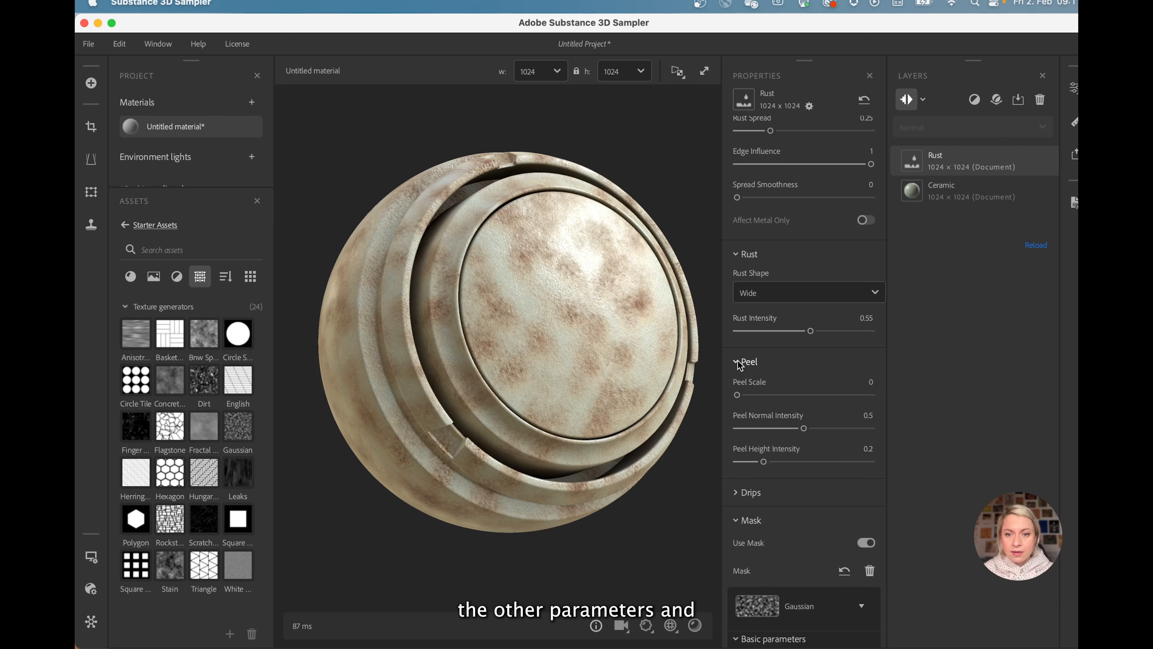
drag(741, 395, 800, 401)
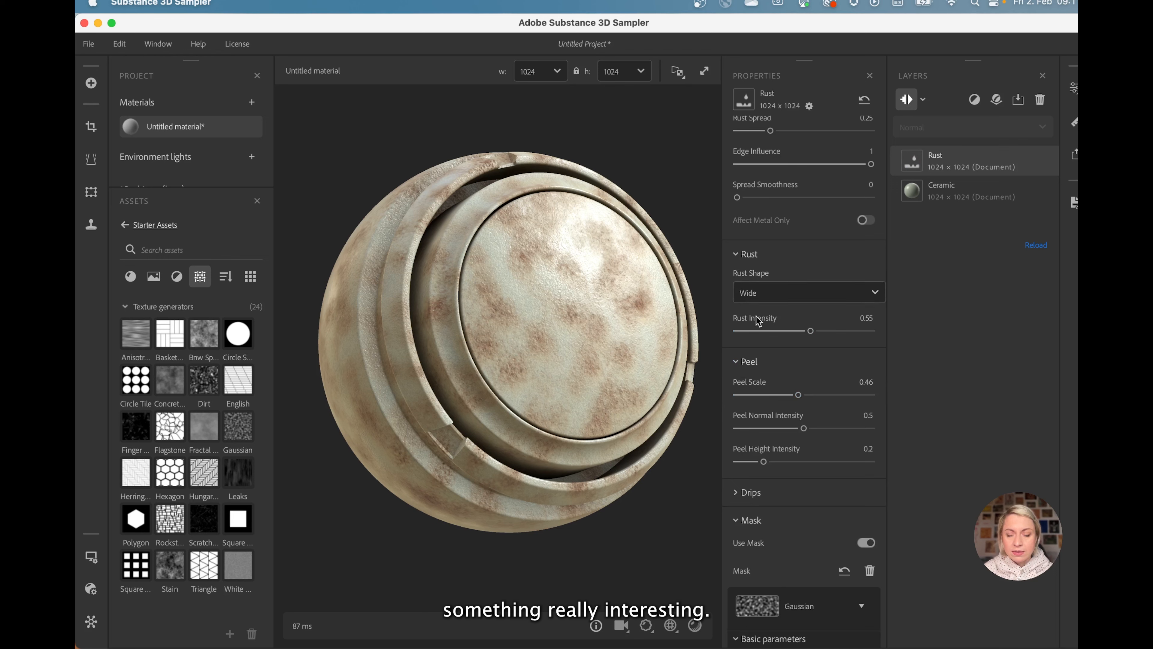
Step: Raise the Rust filter's Drips Intensity to 297.08 and check the effect on the material
scroll(774, 334, down, 5)
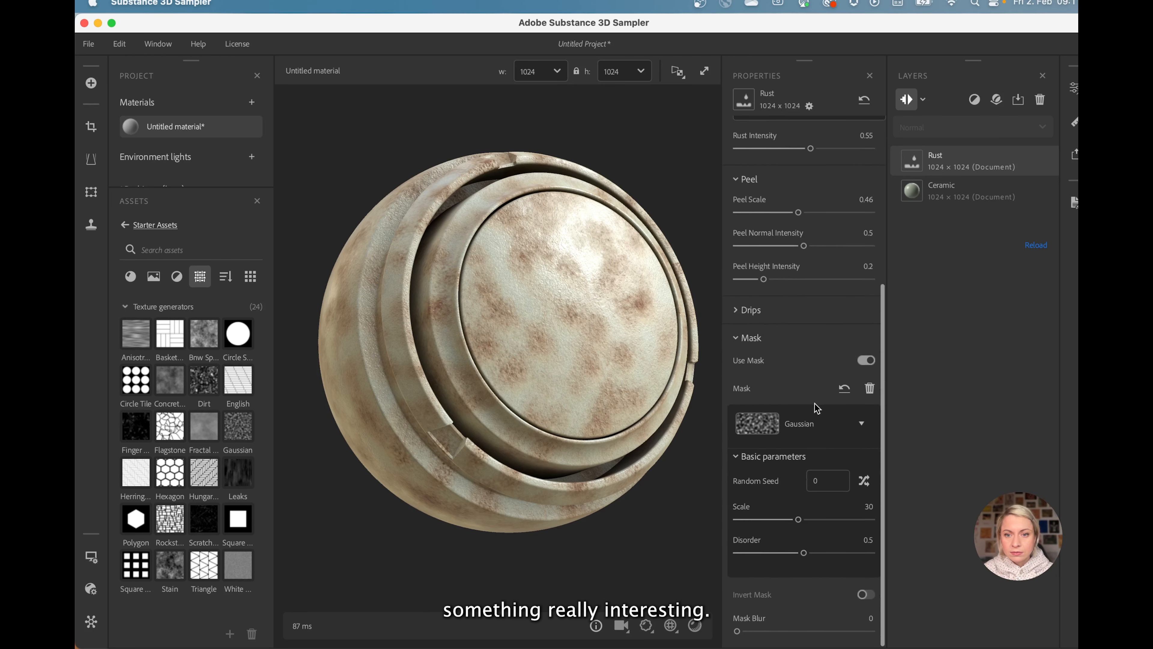
click(737, 311)
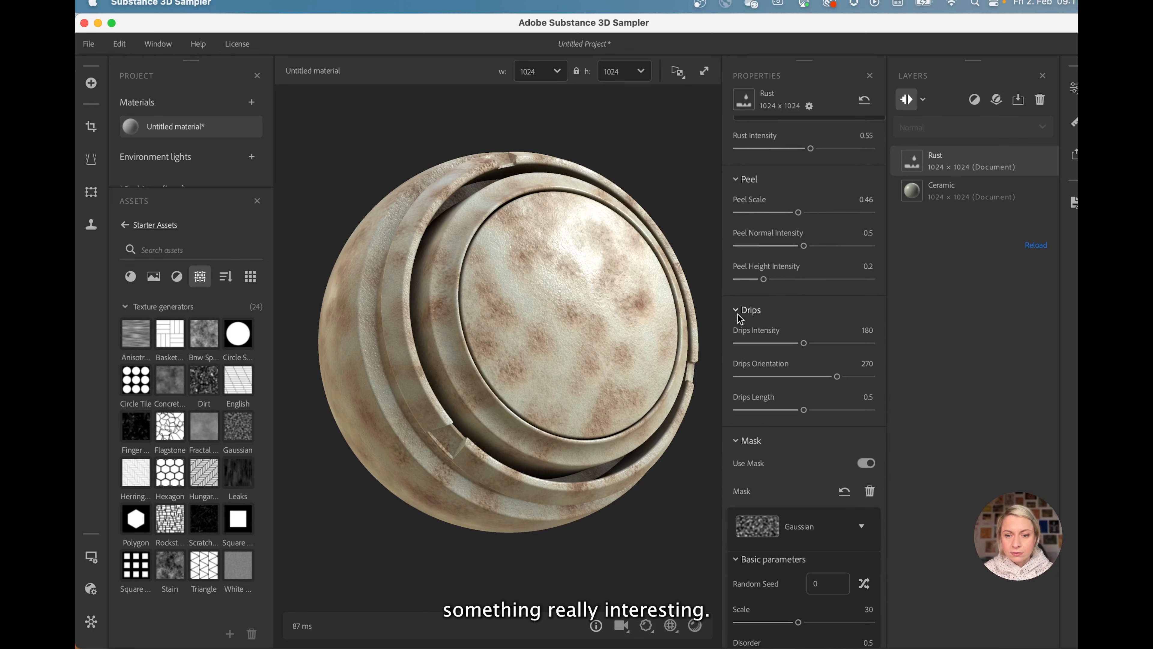
drag(803, 343, 847, 345)
scroll(613, 340, up, 3)
drag(601, 314, 584, 281)
scroll(589, 281, down, 3)
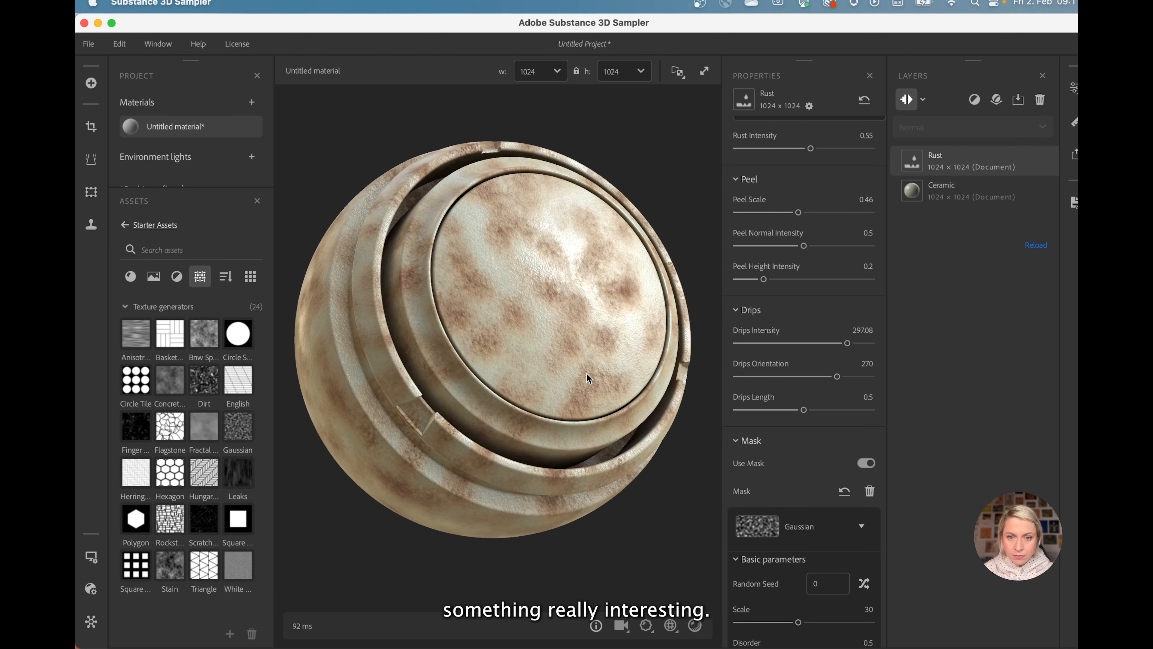
Step: Switch the Rust filter's mask to the Scratches Rough texture generator and examine the scratched rust up close
click(758, 526)
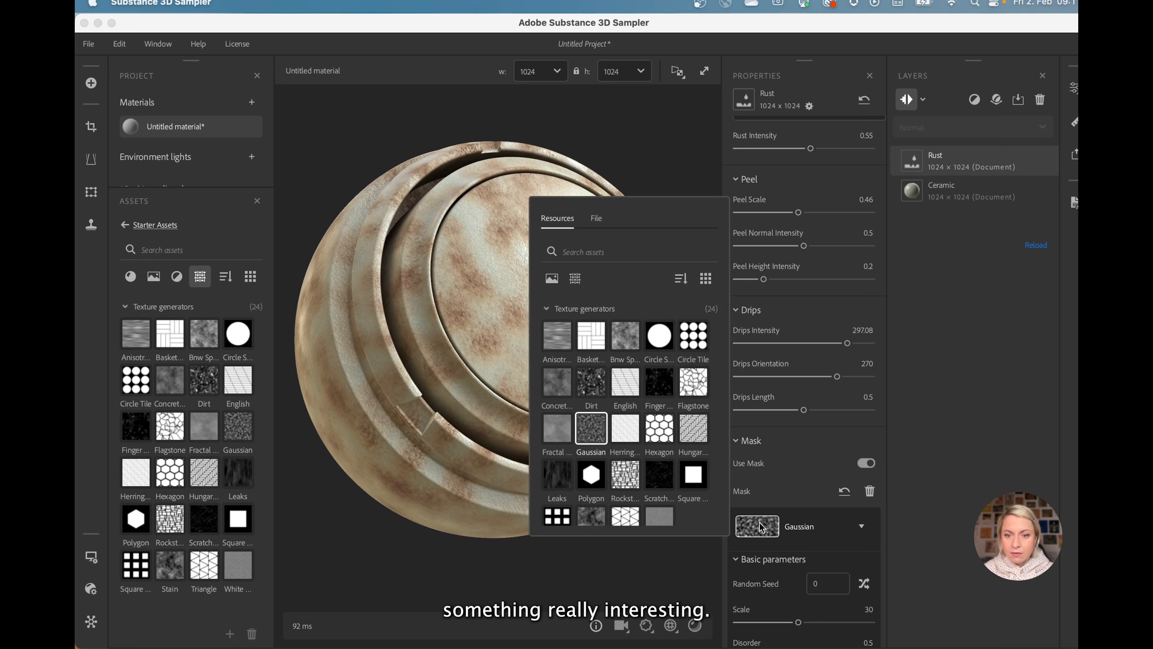
click(666, 481)
drag(560, 294, 553, 341)
scroll(568, 258, up, 3)
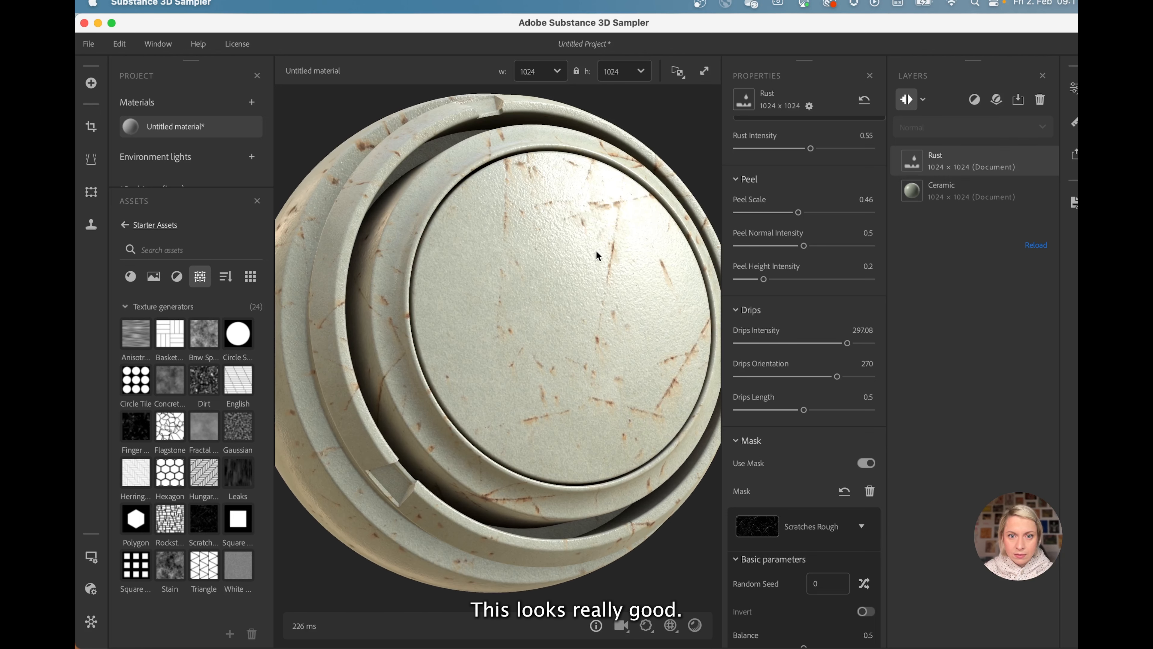
middle_drag(595, 251, 591, 259)
scroll(591, 259, up, 2)
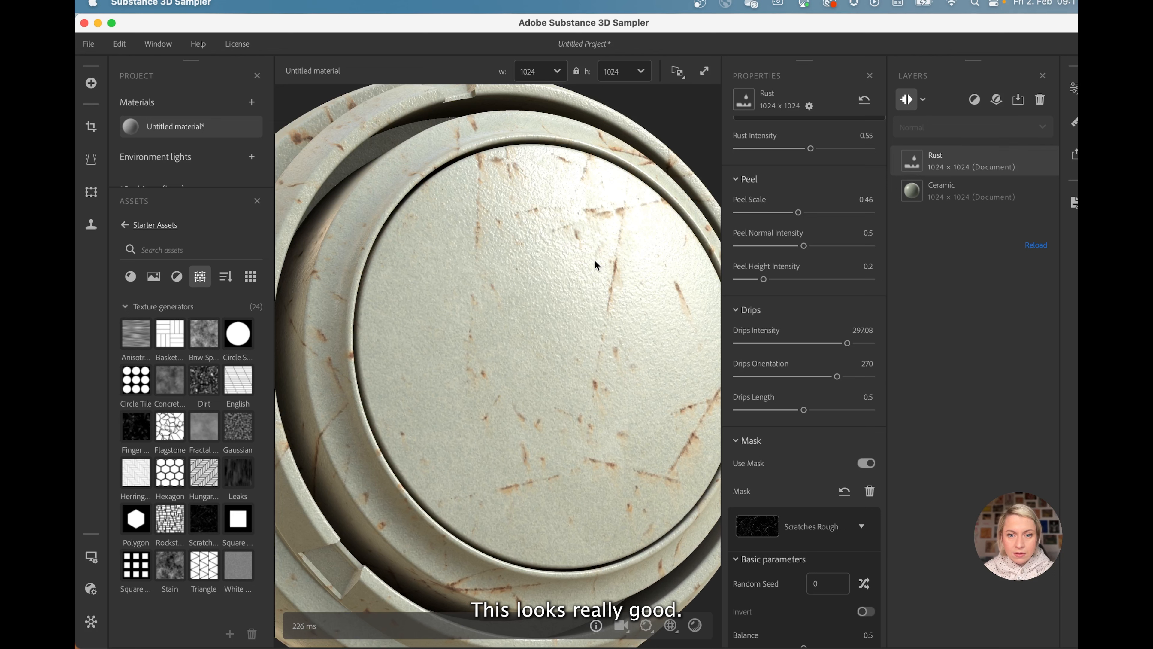
scroll(595, 260, down, 5)
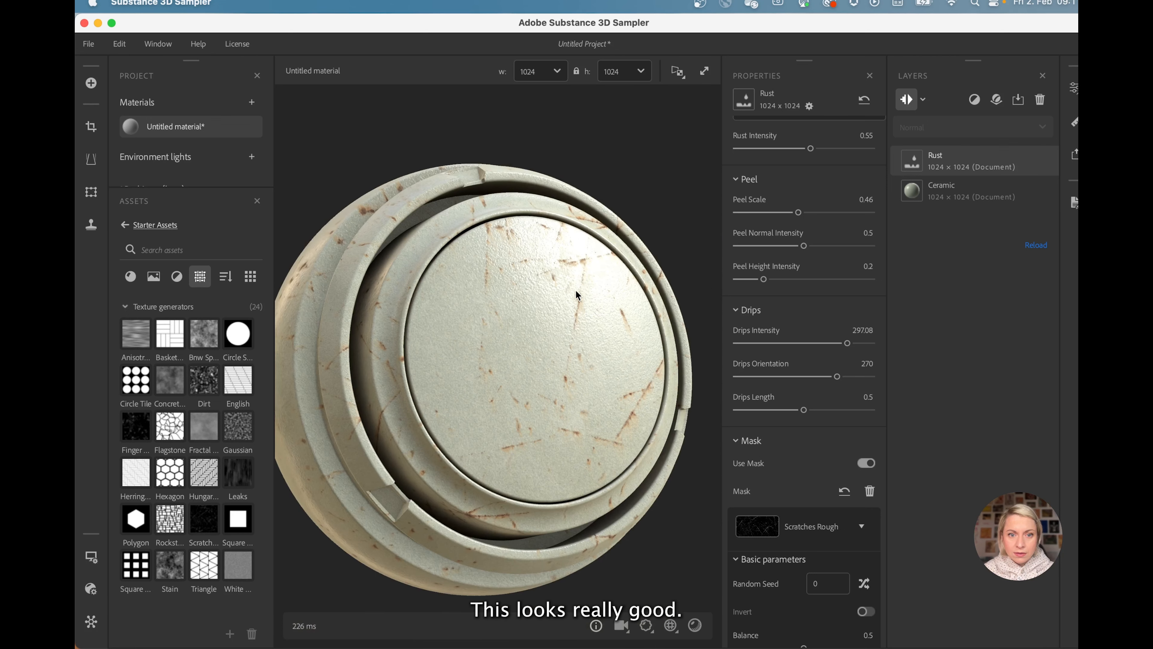
mouse_move(578, 293)
middle_down()
mouse_move(585, 276)
mouse_move(581, 286)
middle_up()
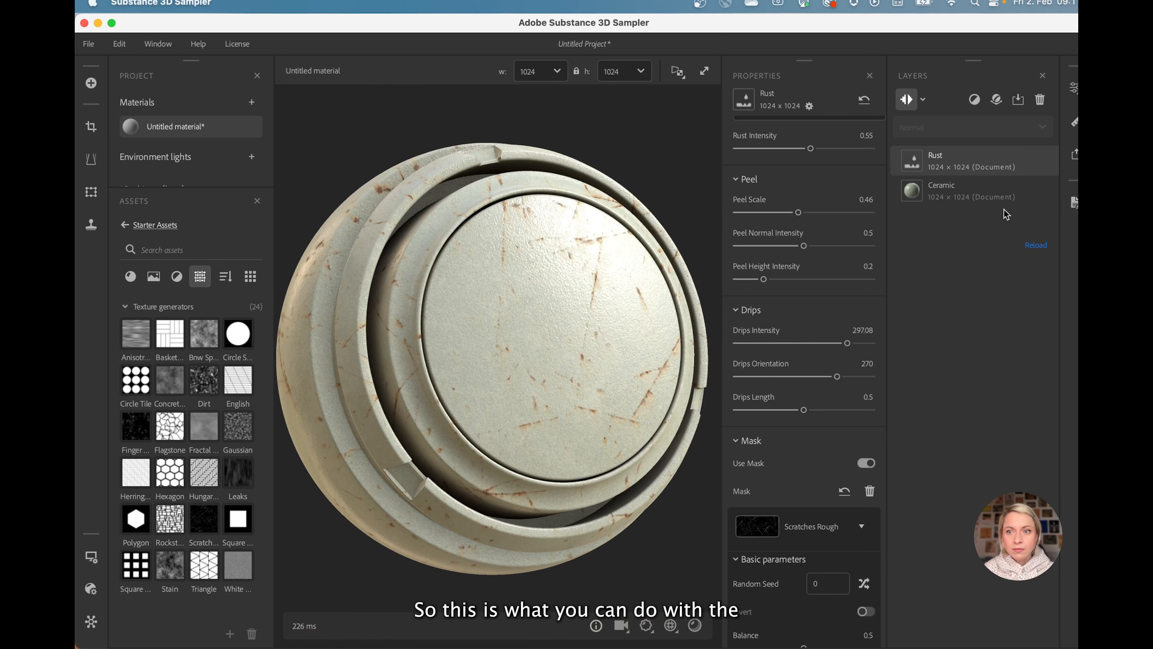
Step: Replace the Rust filter with an Oxidate filter above the Ceramic layer
click(1040, 99)
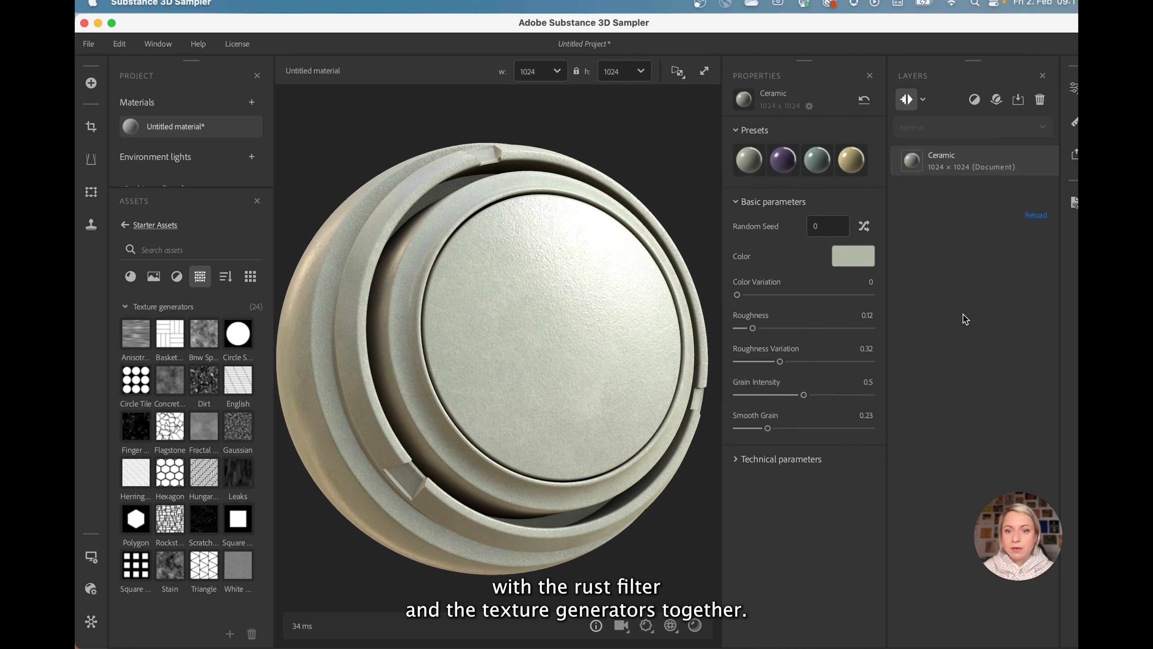
click(972, 101)
text(oxid)
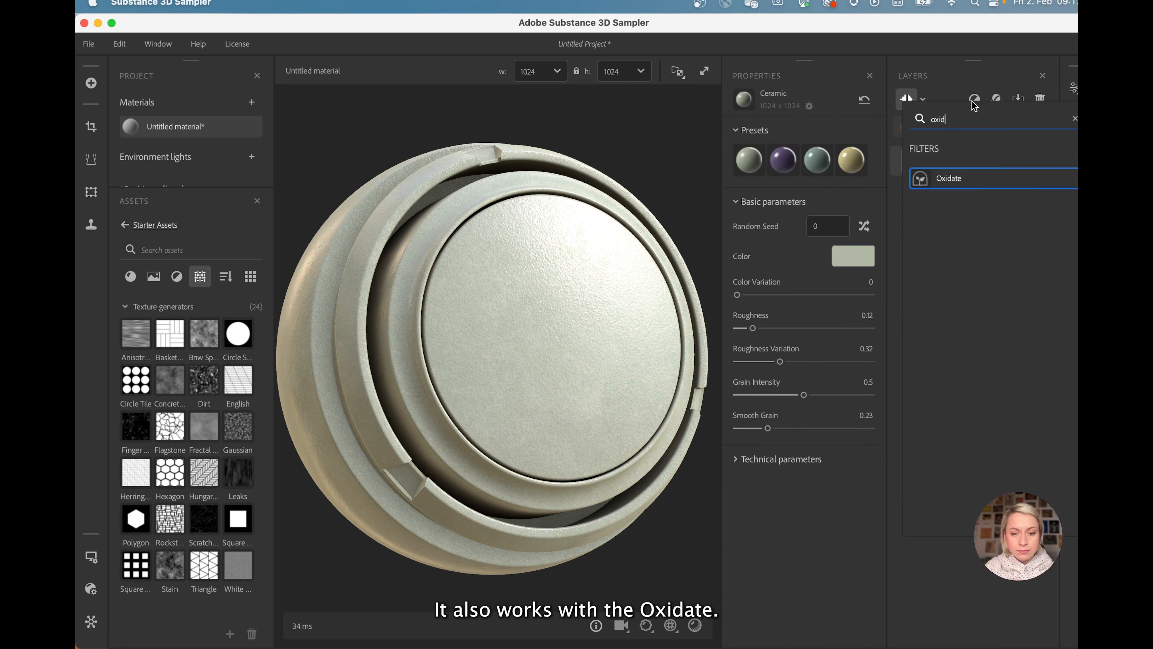
click(957, 181)
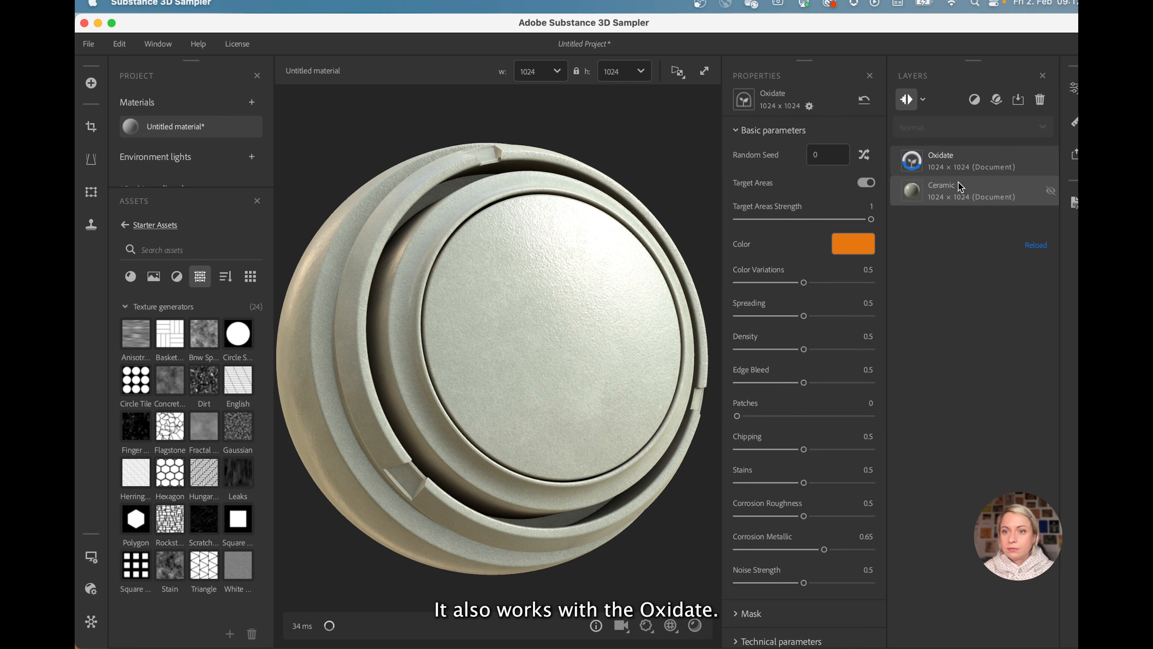
Step: Enable the Oxidate filter's custom mask, assign the Dirt texture generator to it and check the effect on the material
scroll(836, 361, down, 1)
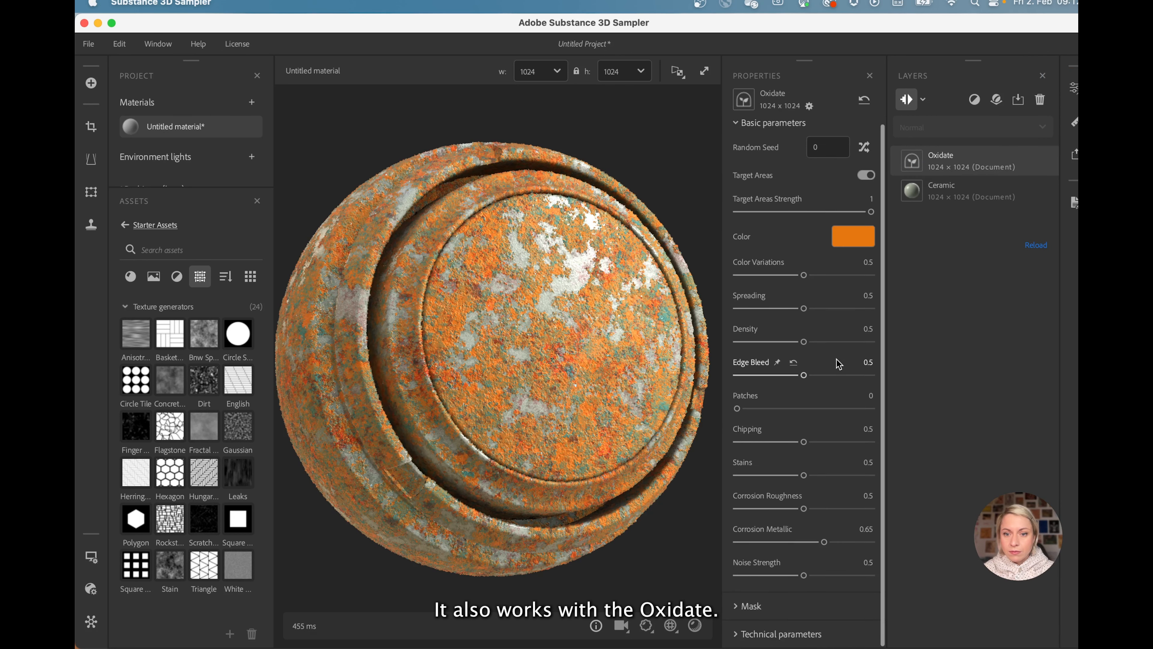
click(750, 605)
scroll(832, 622, down, 3)
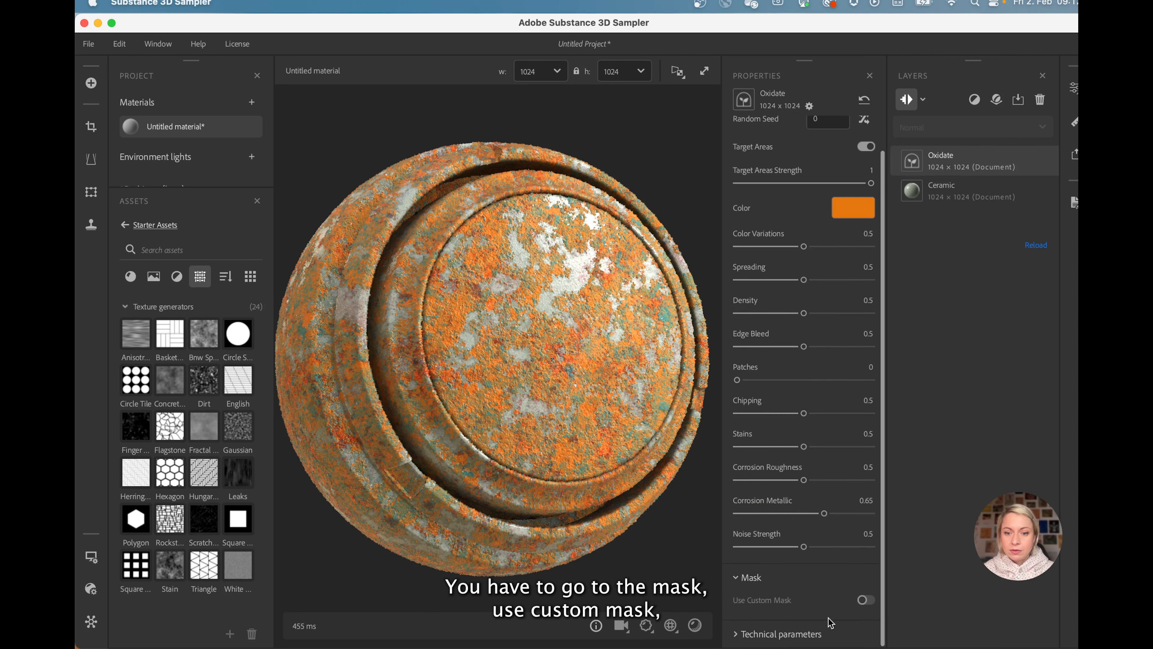
click(866, 600)
scroll(853, 590, down, 5)
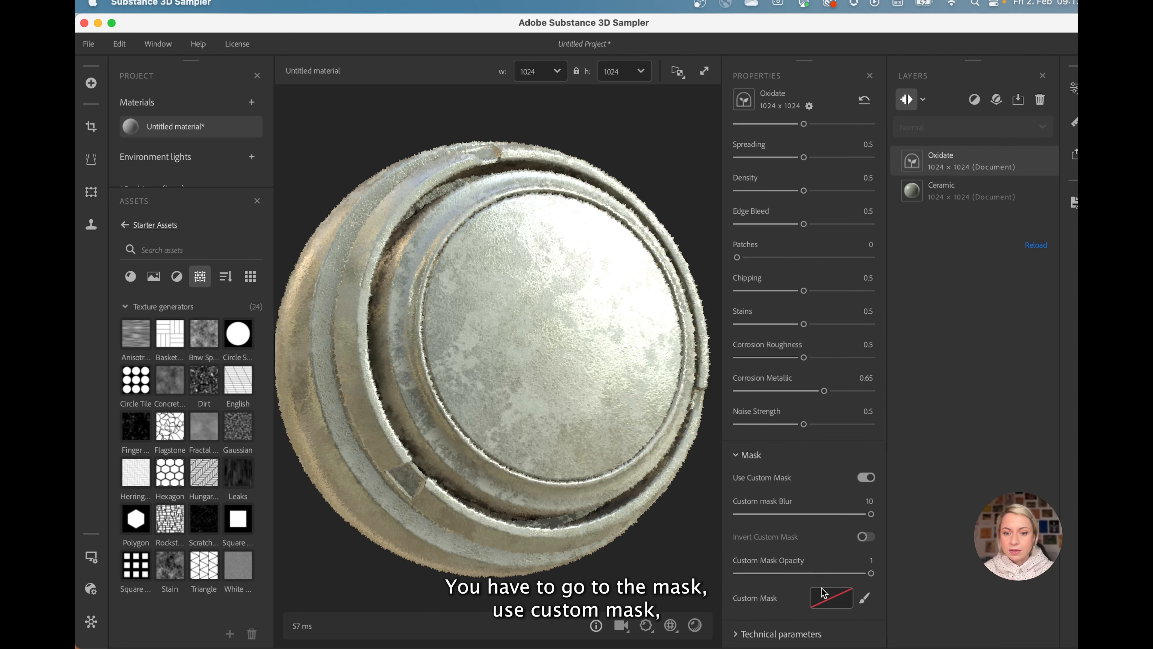
click(834, 599)
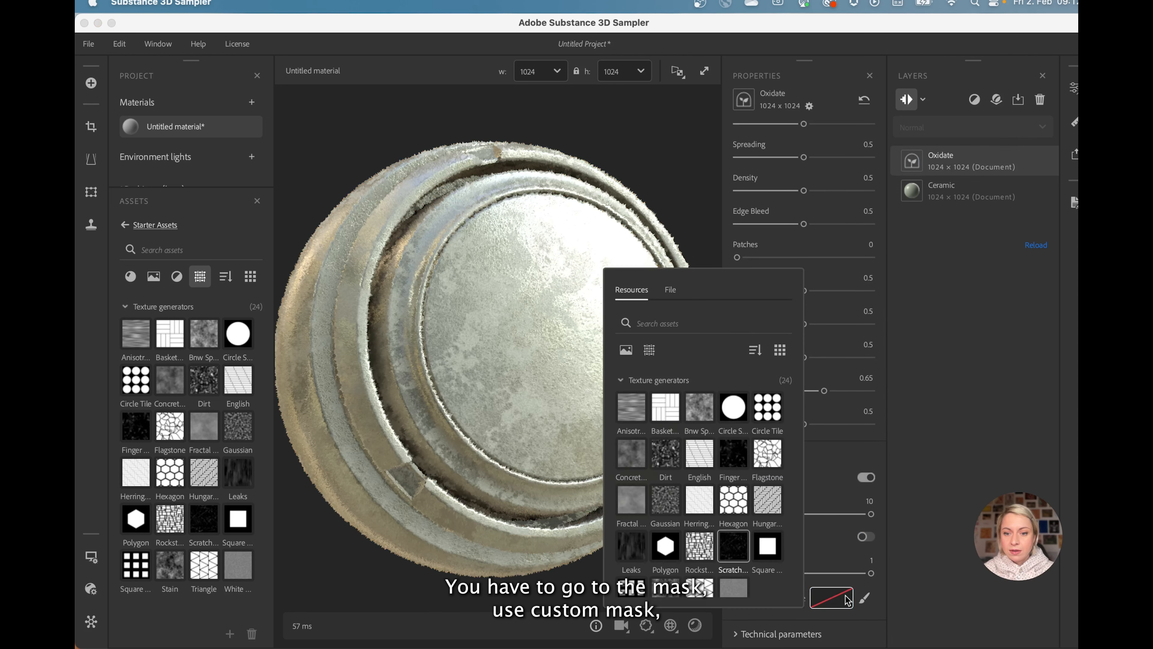
click(665, 457)
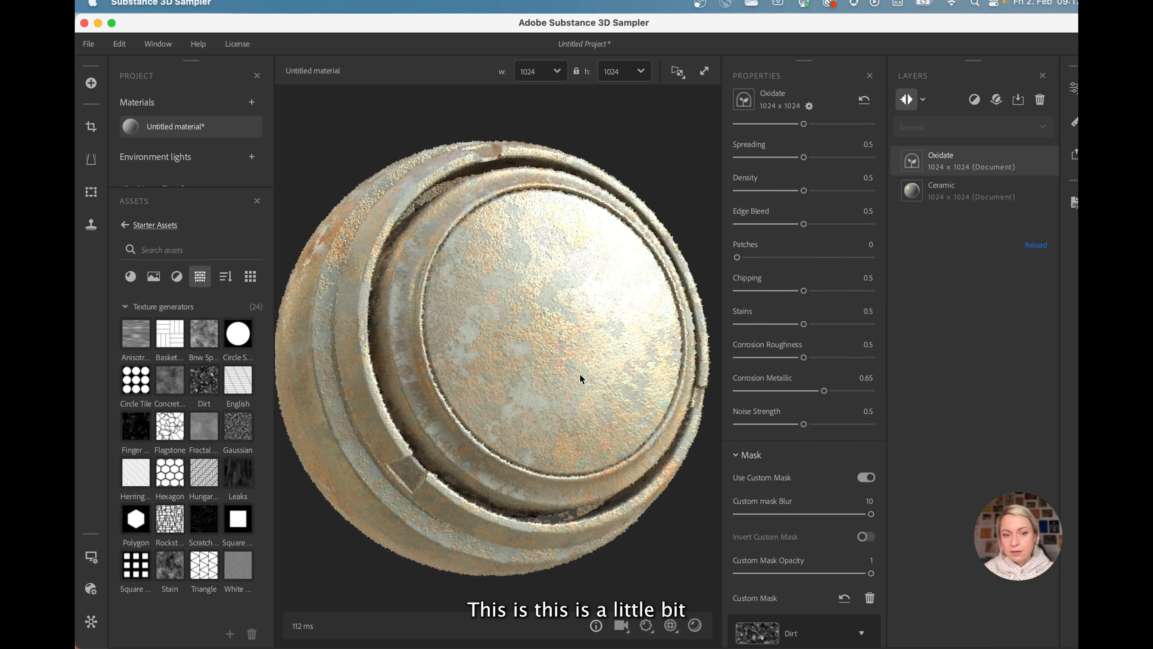
drag(579, 368, 577, 352)
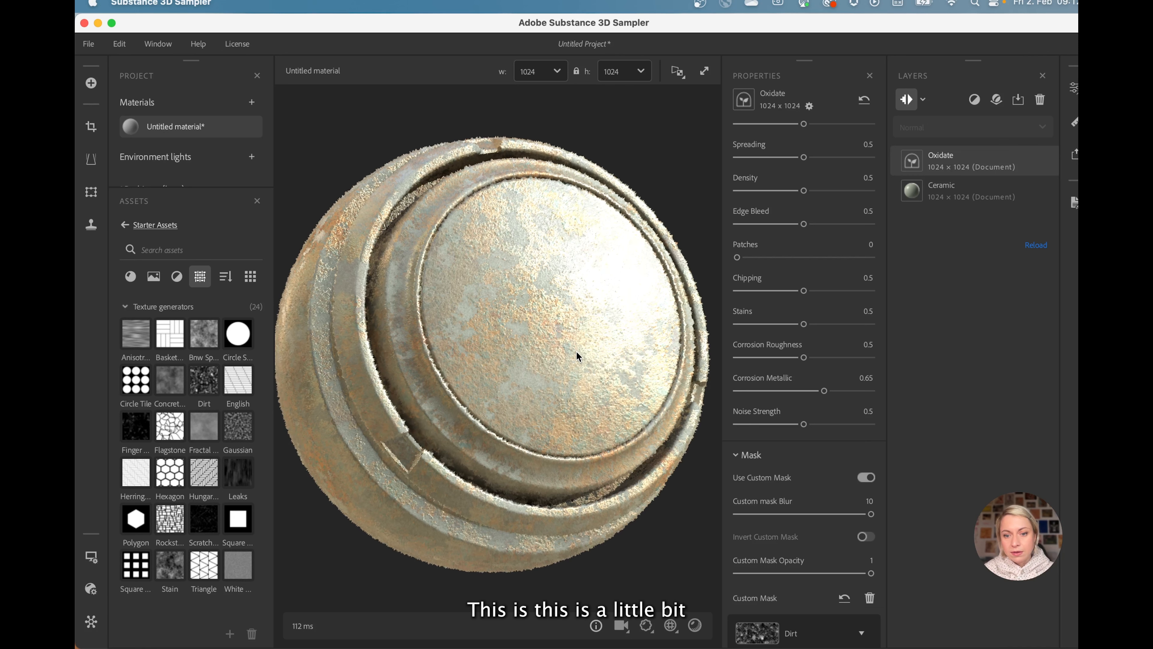
Step: Set the Balance of the Oxidate filter's Dirt mask to 0.84 and check the oxidation on the material
scroll(774, 527, down, 10)
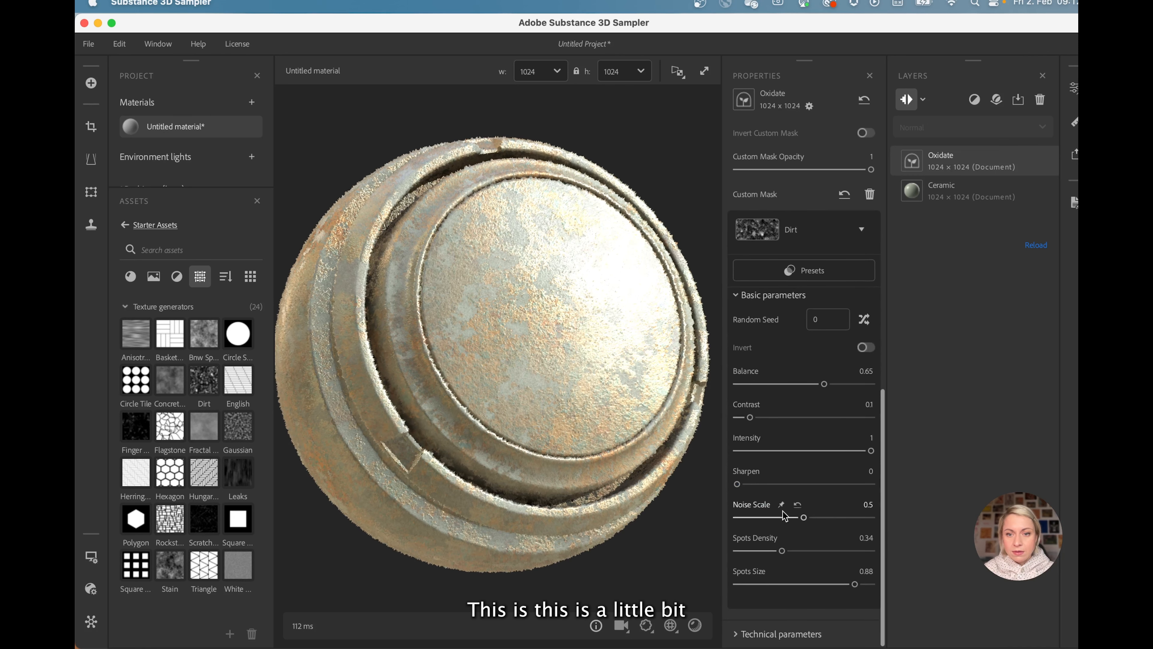
drag(804, 383, 849, 385)
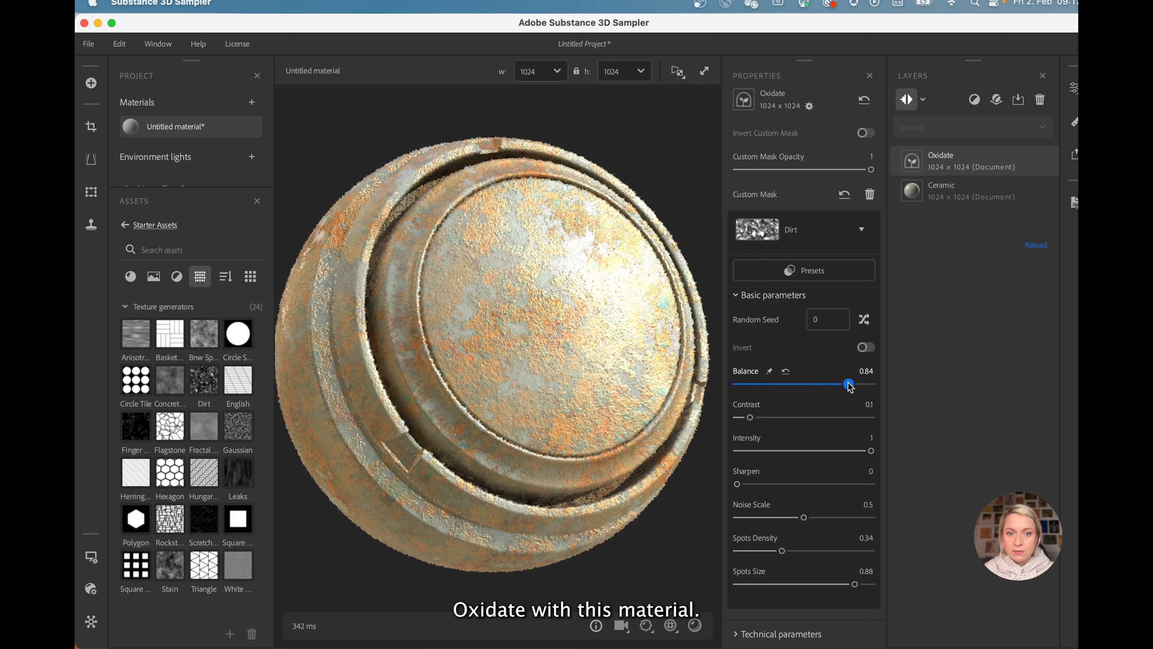
scroll(838, 480, up, 15)
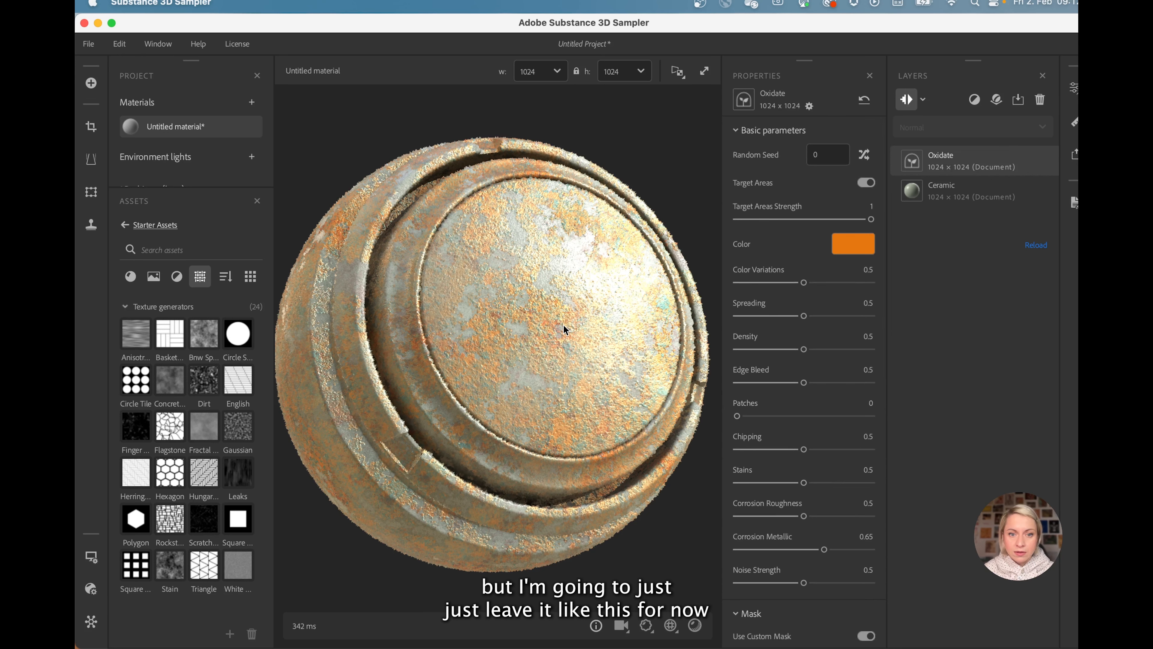
drag(562, 345, 564, 365)
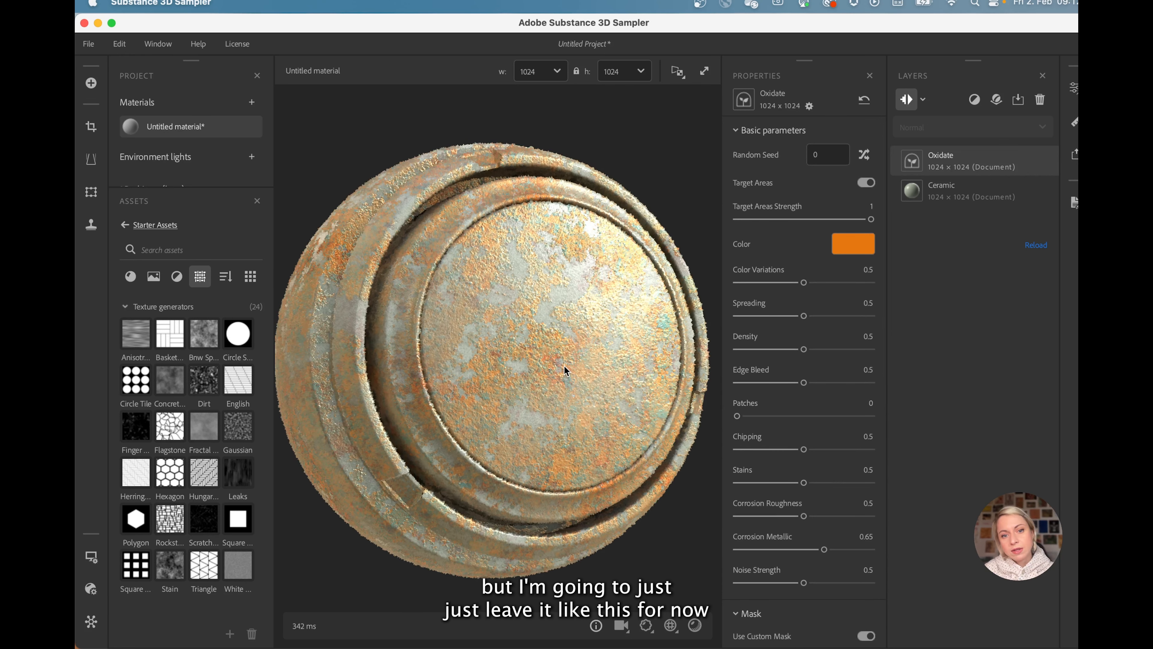
Step: Try blue #1027E6 as the Oxidate color, change it to green, and switch the mask to the Stain texture generator
click(853, 244)
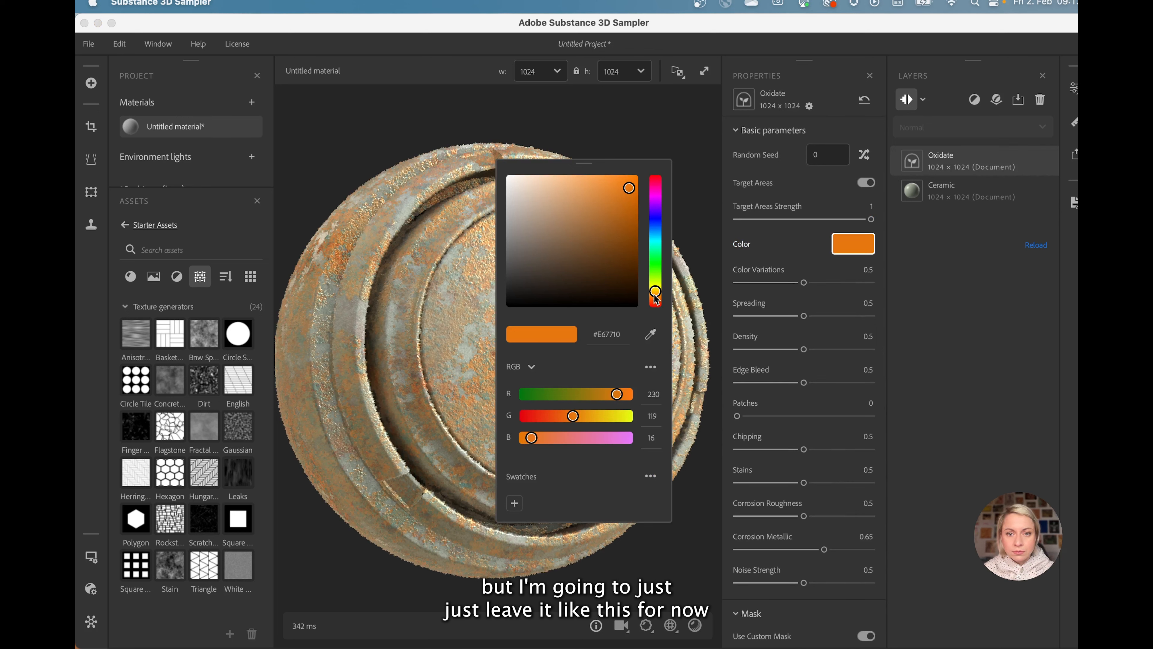
click(656, 229)
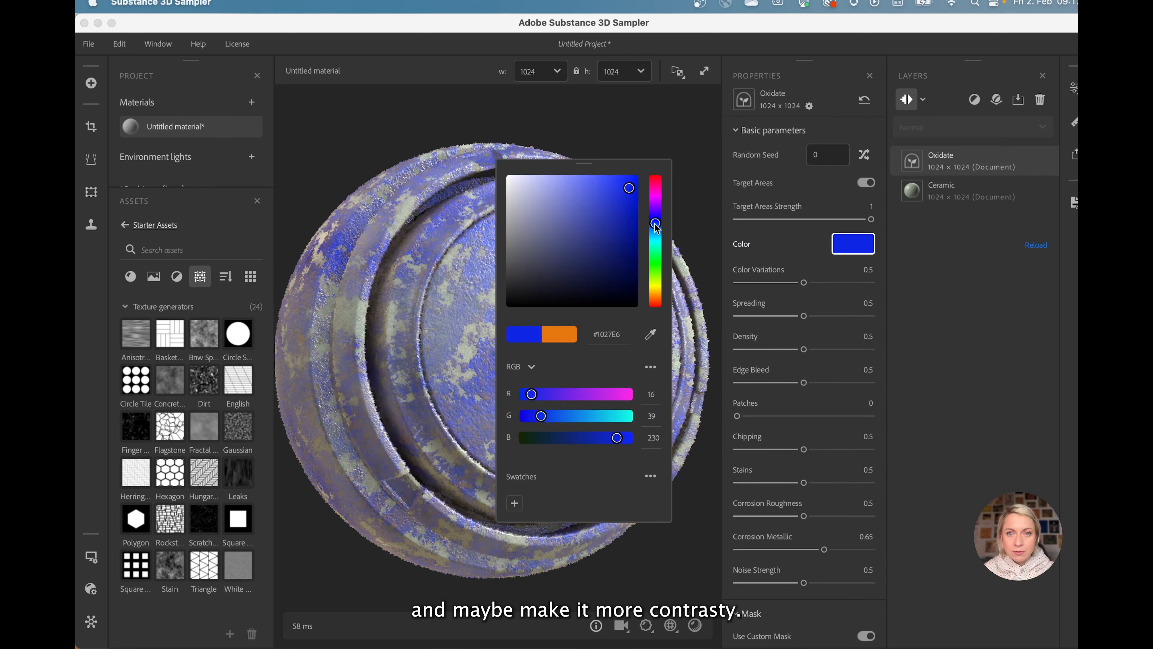
drag(548, 165, 653, 186)
drag(768, 245, 768, 290)
drag(697, 282, 688, 274)
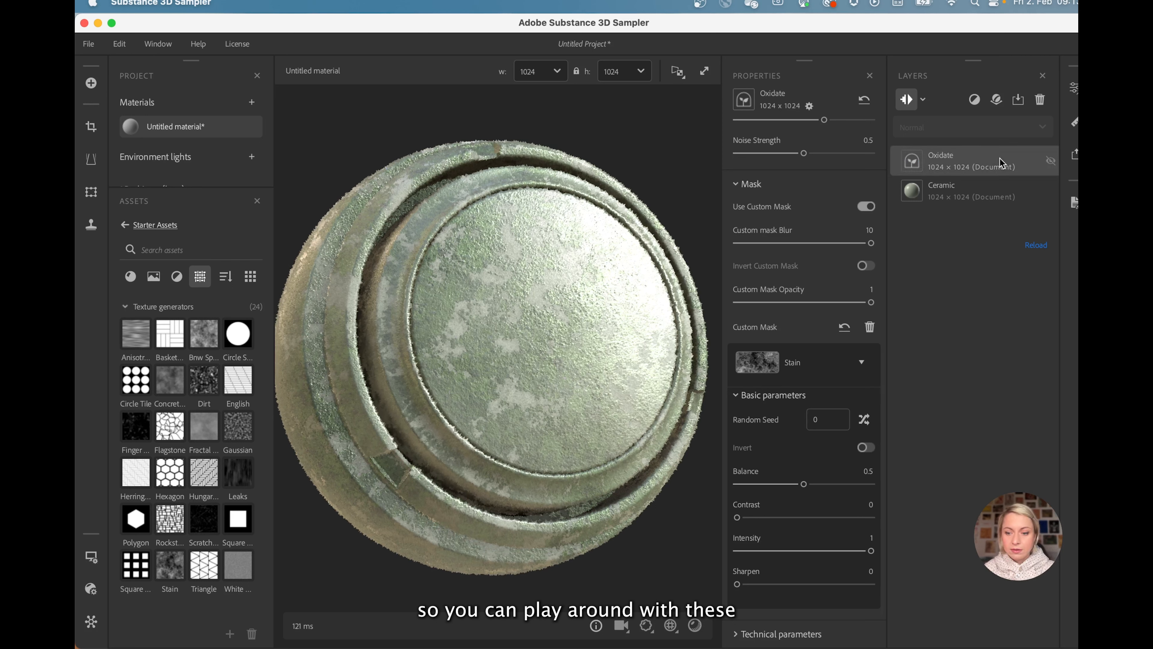
Step: Replace the Oxidate filter with a Moss filter above the Ceramic layer
click(1040, 100)
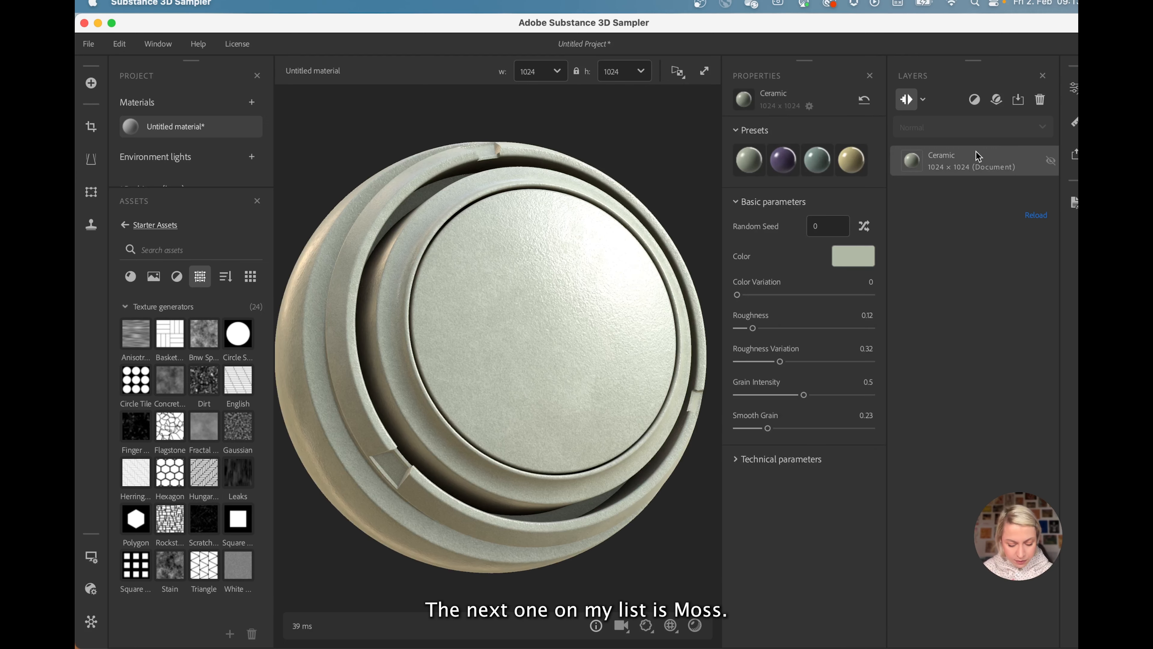
click(974, 99)
text(moss)
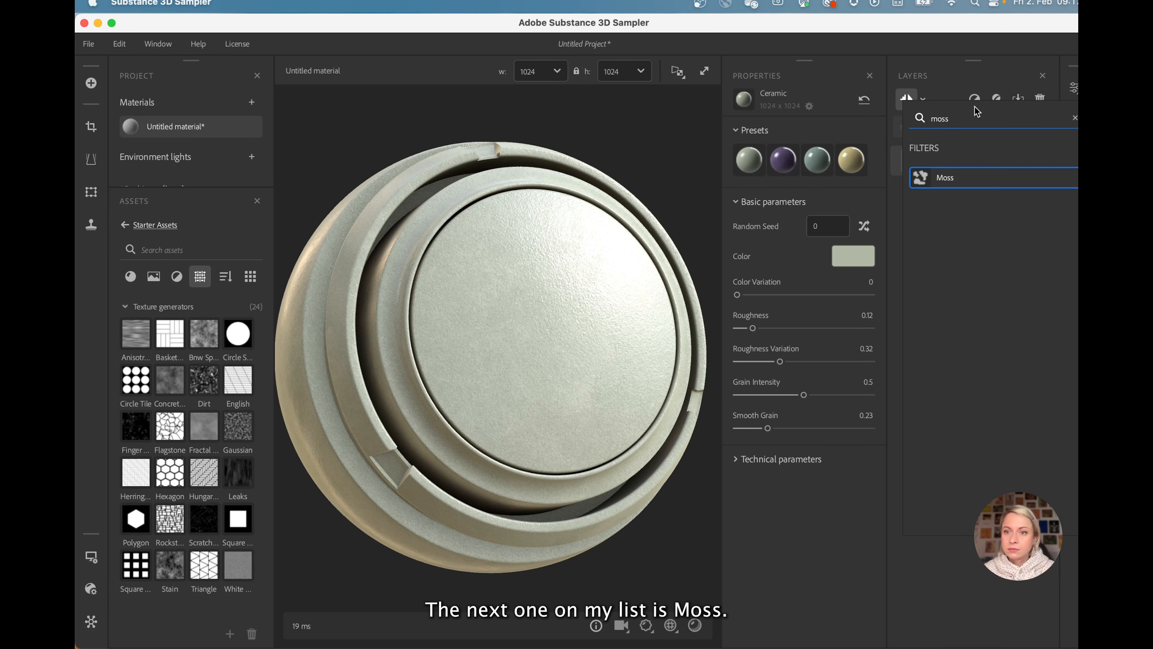
click(948, 178)
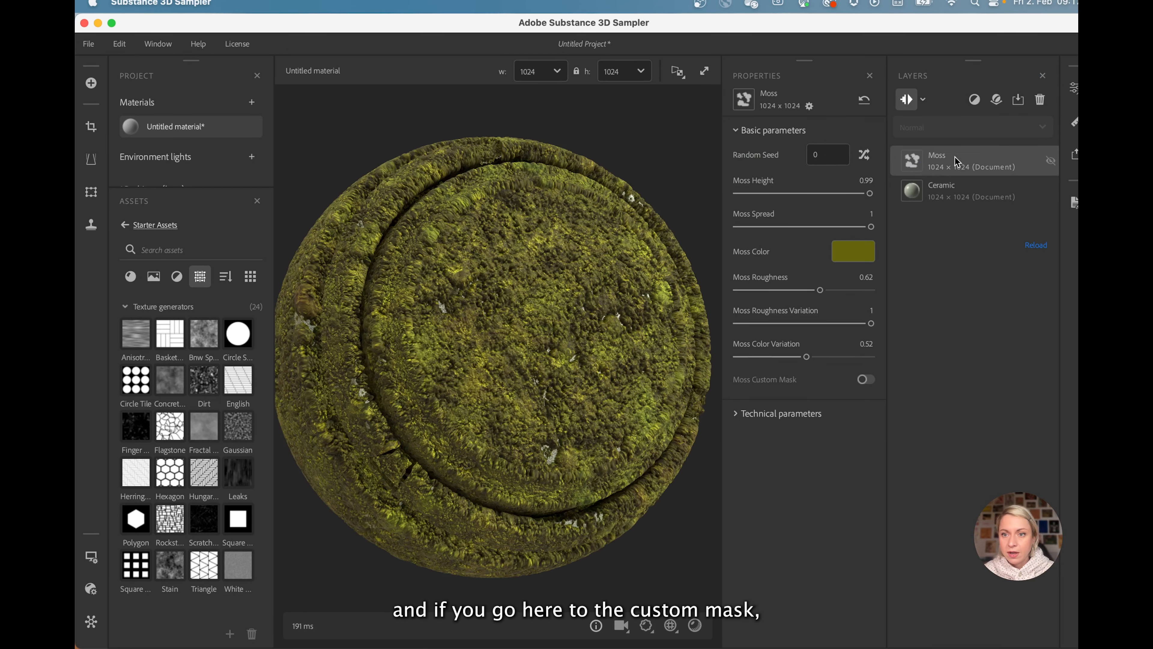
Step: Enable the Moss custom mask, assign the Dirt texture generator to it and set its Balance to 0.39
click(867, 378)
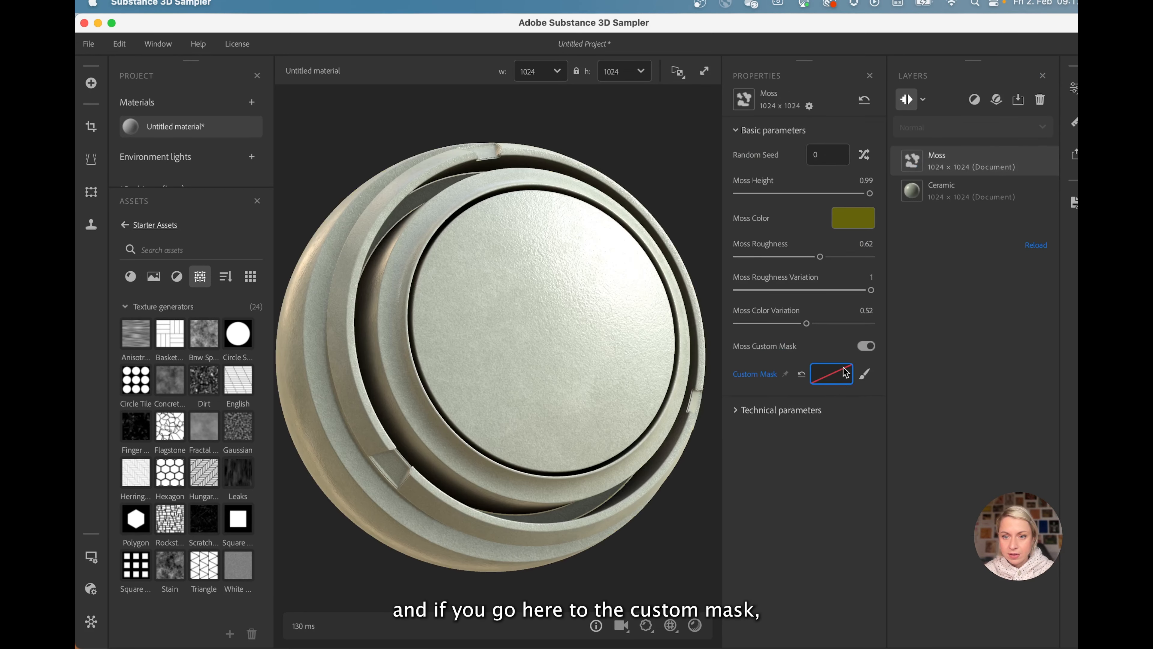
click(831, 373)
click(665, 229)
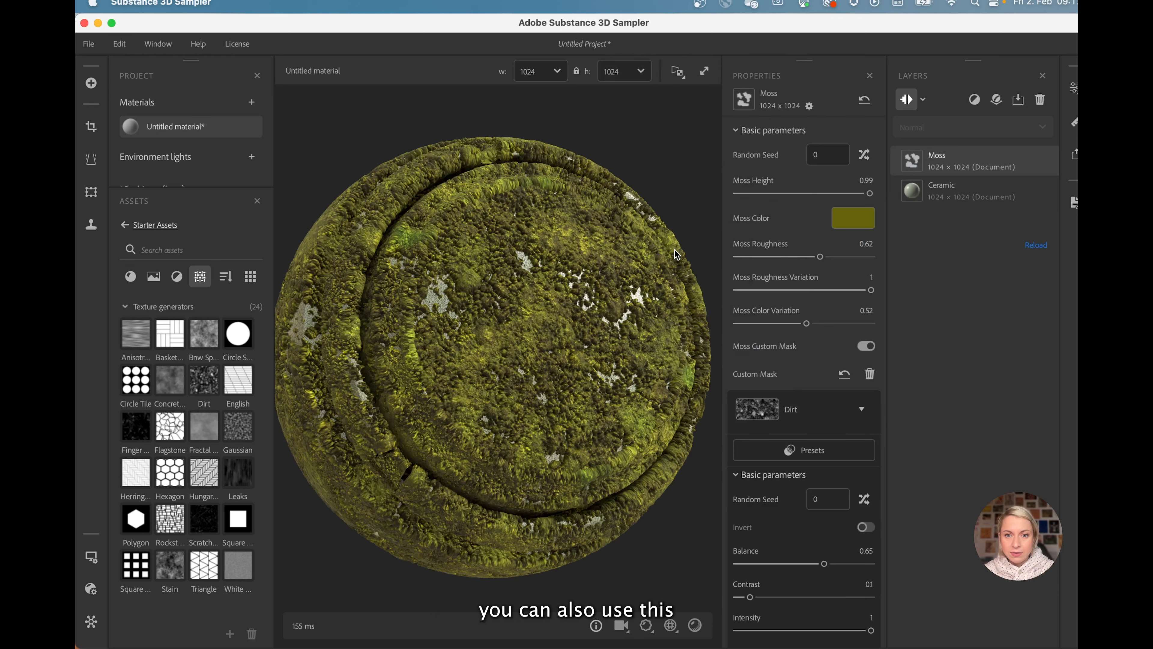
drag(824, 563, 790, 563)
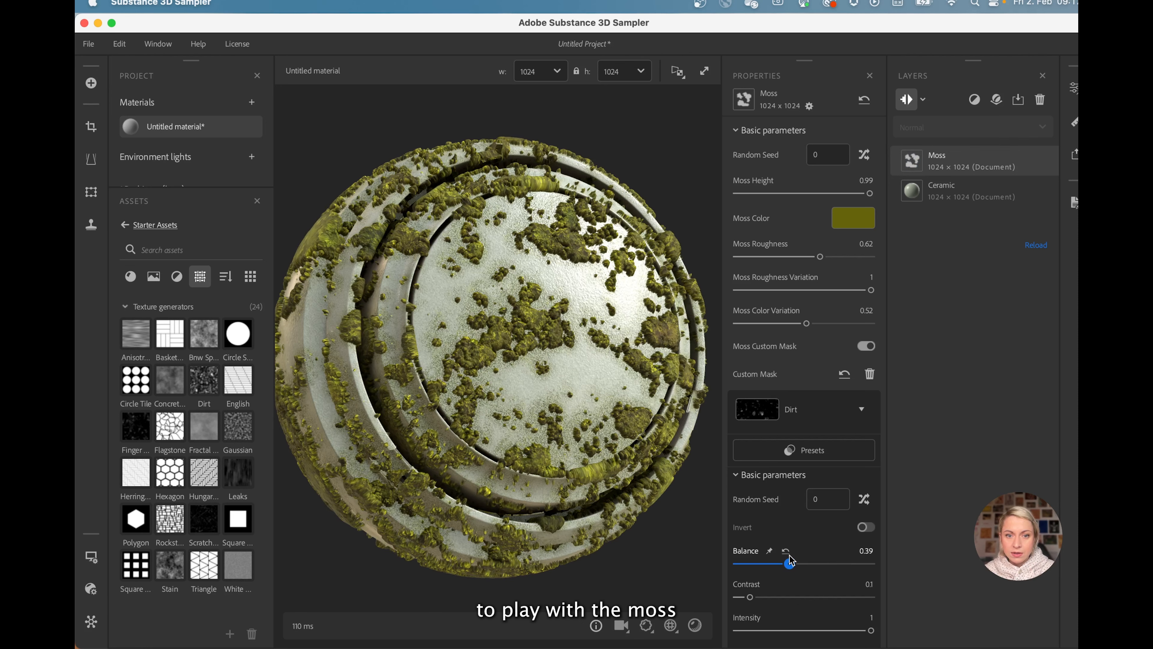
Step: Switch the Moss mask to the Finger Leaks texture generator and set its Position to 0.42
click(767, 411)
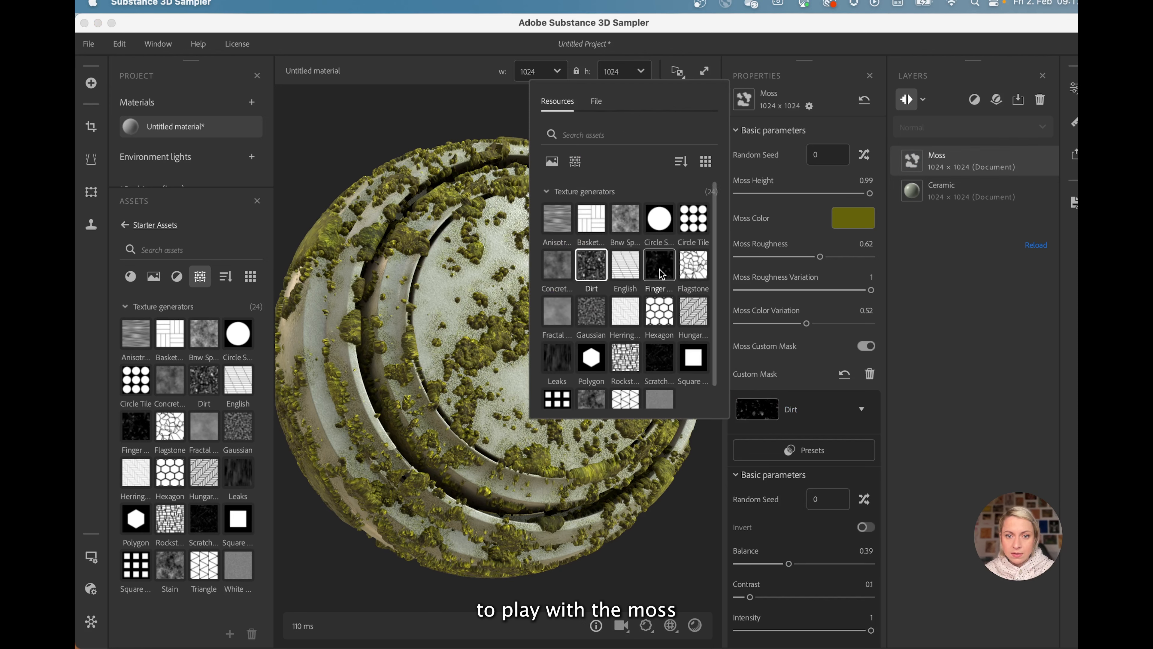
click(665, 273)
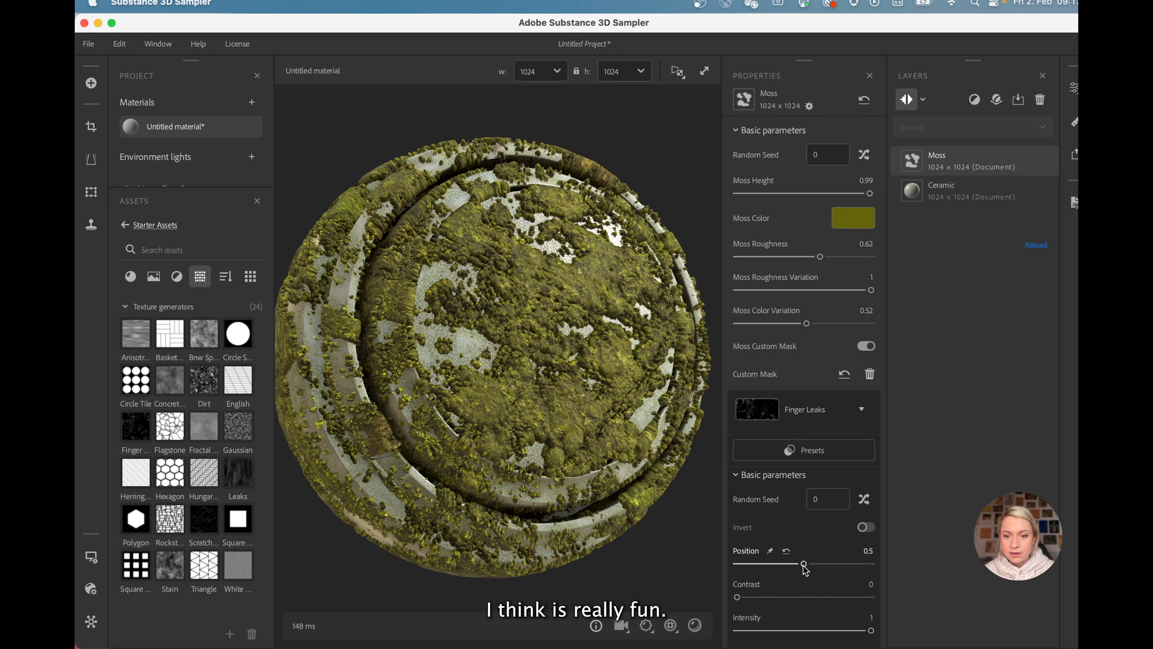
drag(803, 570, 799, 571)
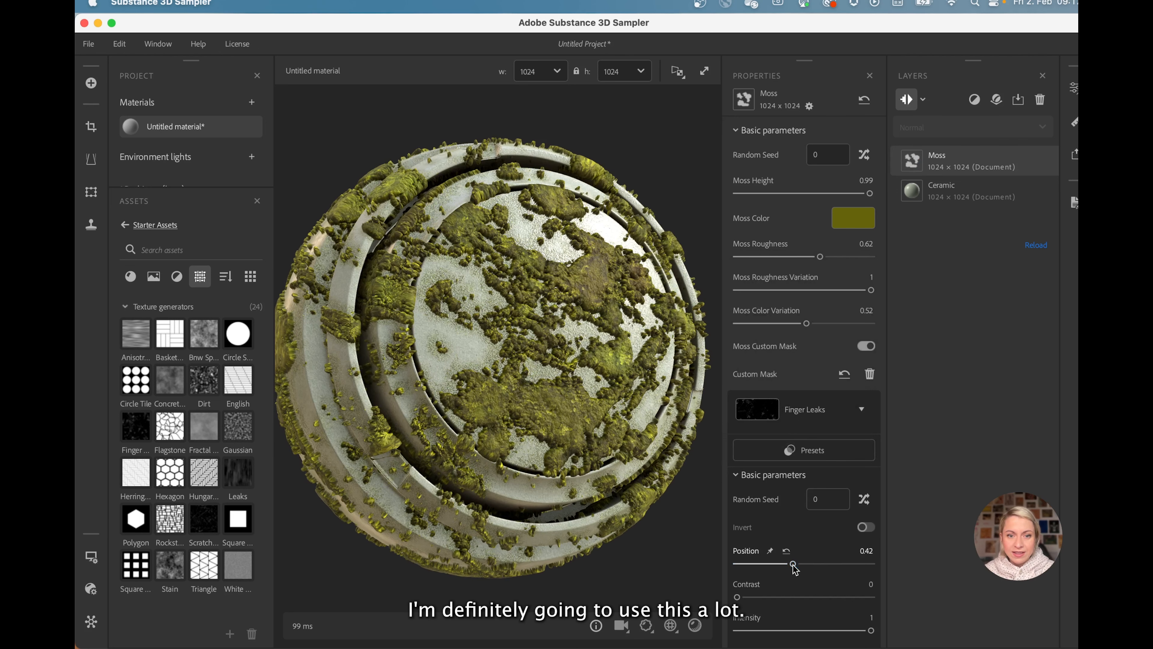
Step: Switch the Moss mask to the Leaks texture generator and set its Position to 0.38
click(767, 414)
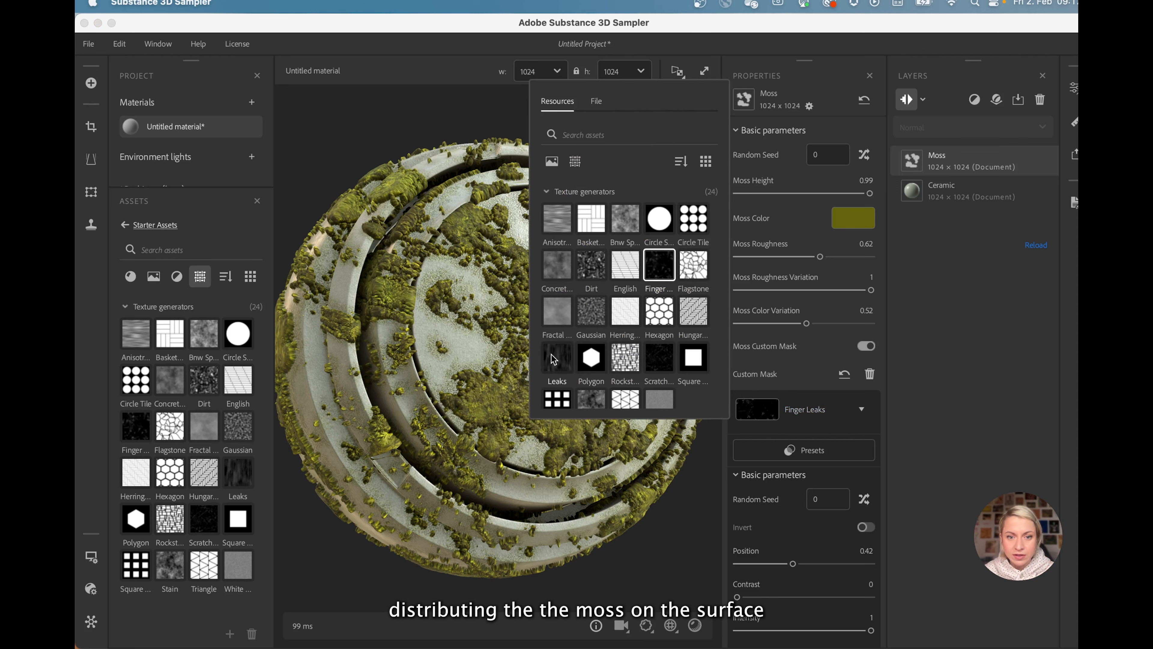
click(563, 361)
mouse_move(802, 563)
mouse_down()
mouse_move(775, 564)
mouse_move(787, 568)
mouse_up()
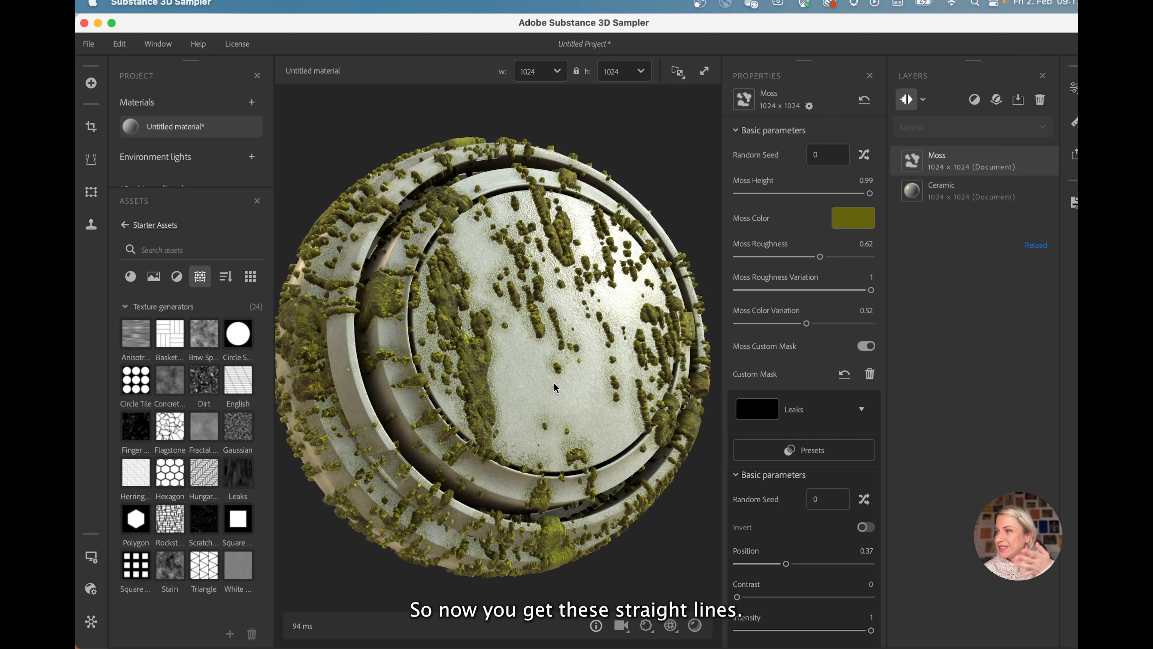
drag(786, 564, 791, 568)
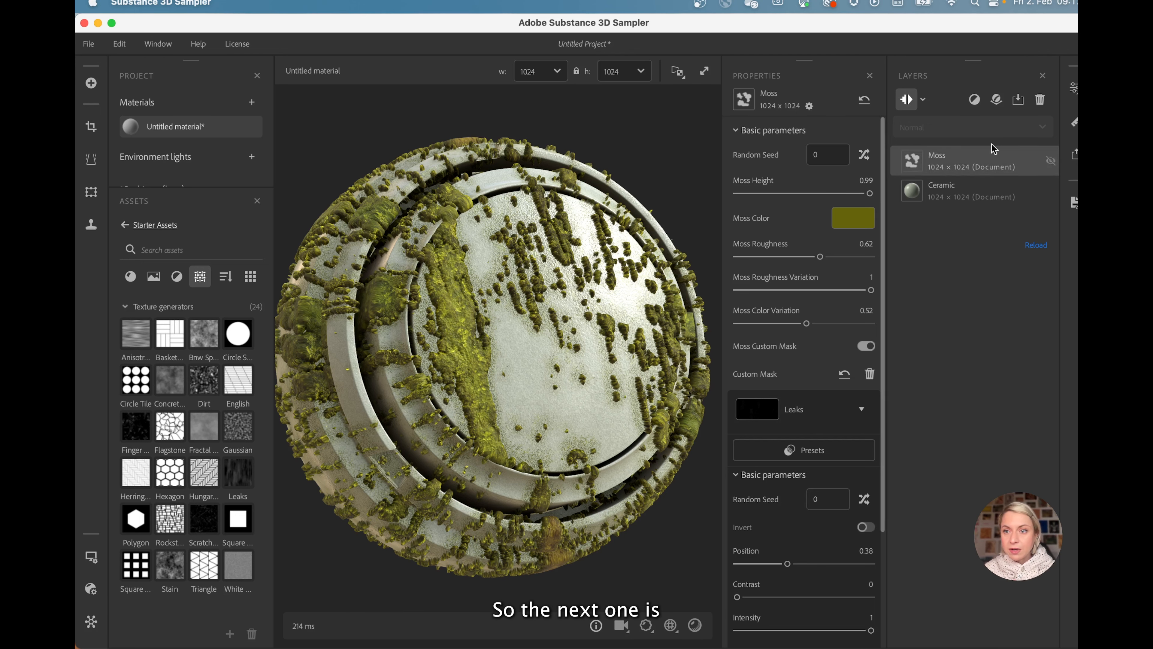
Step: Replace the Moss filter with a Metal Finish filter above the Ceramic layer
click(1040, 100)
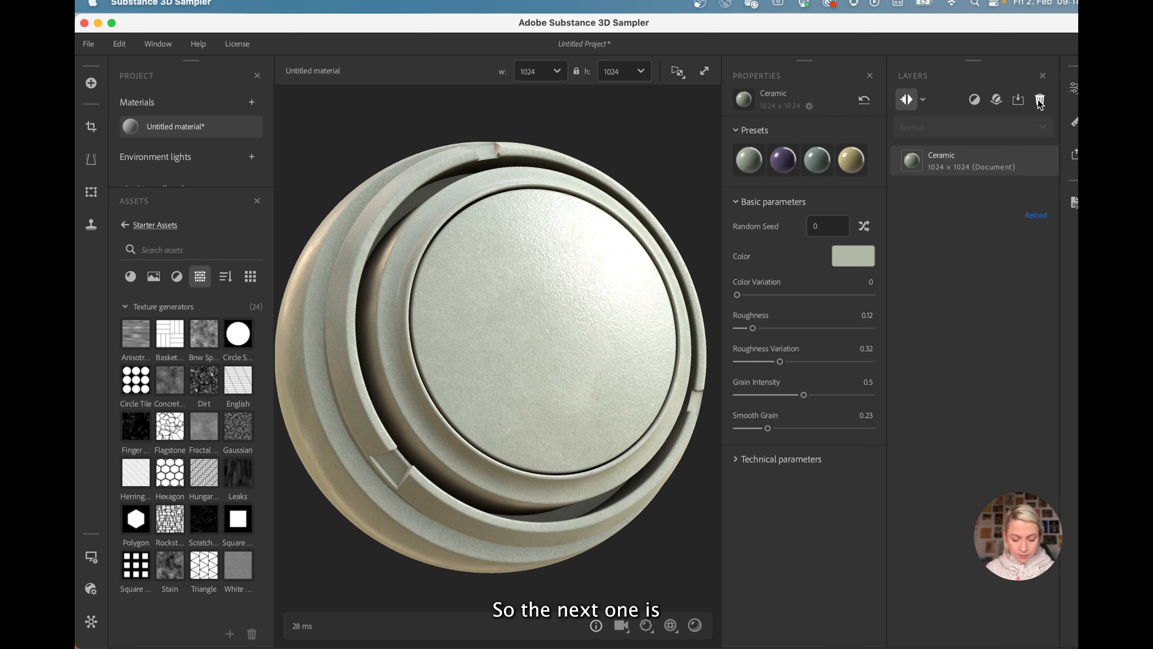
click(974, 100)
text(metal)
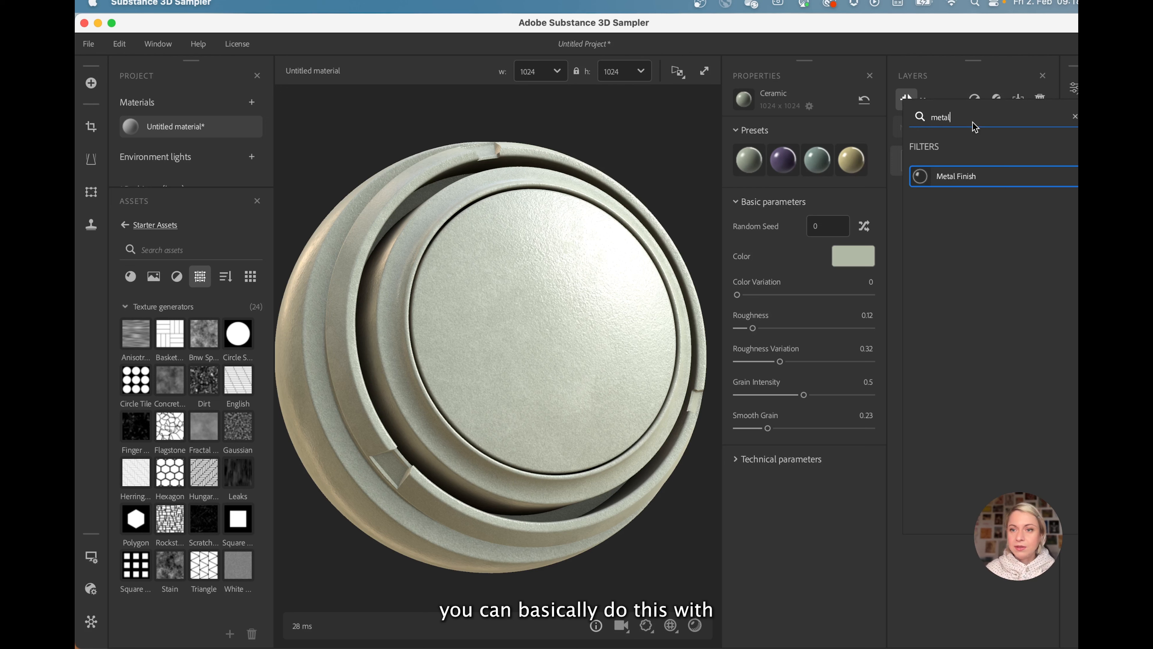
click(961, 184)
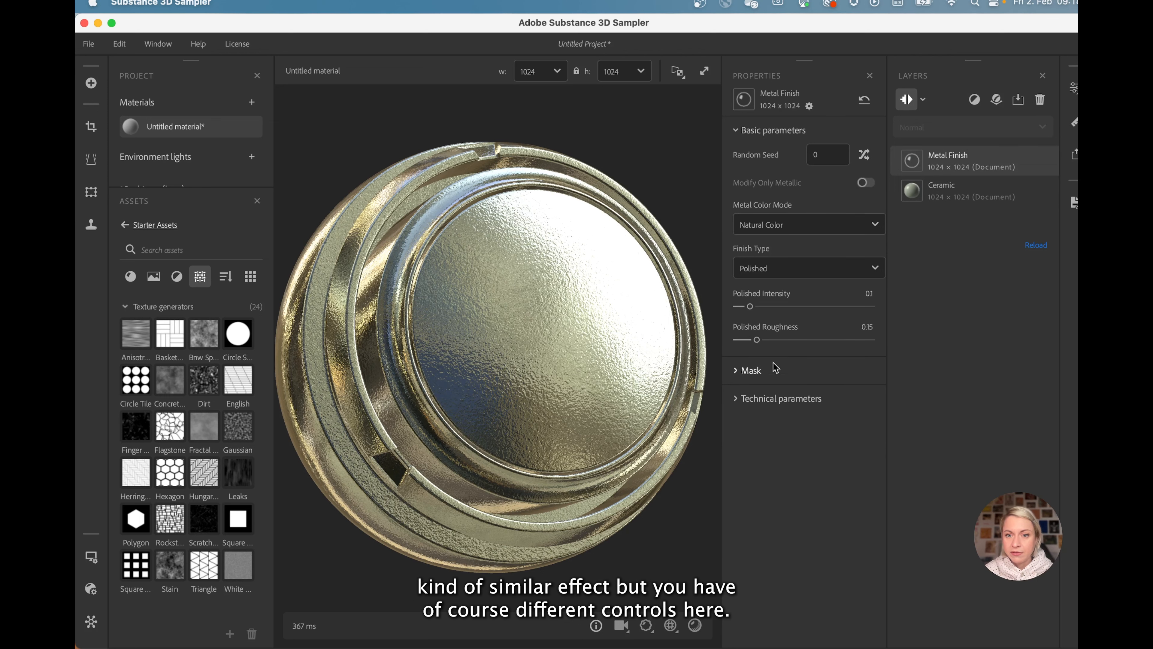
Step: Enable the Metal Finish custom mask, assign the Finger Leaks texture generator to it and inspect the metallic marks
click(737, 370)
click(865, 422)
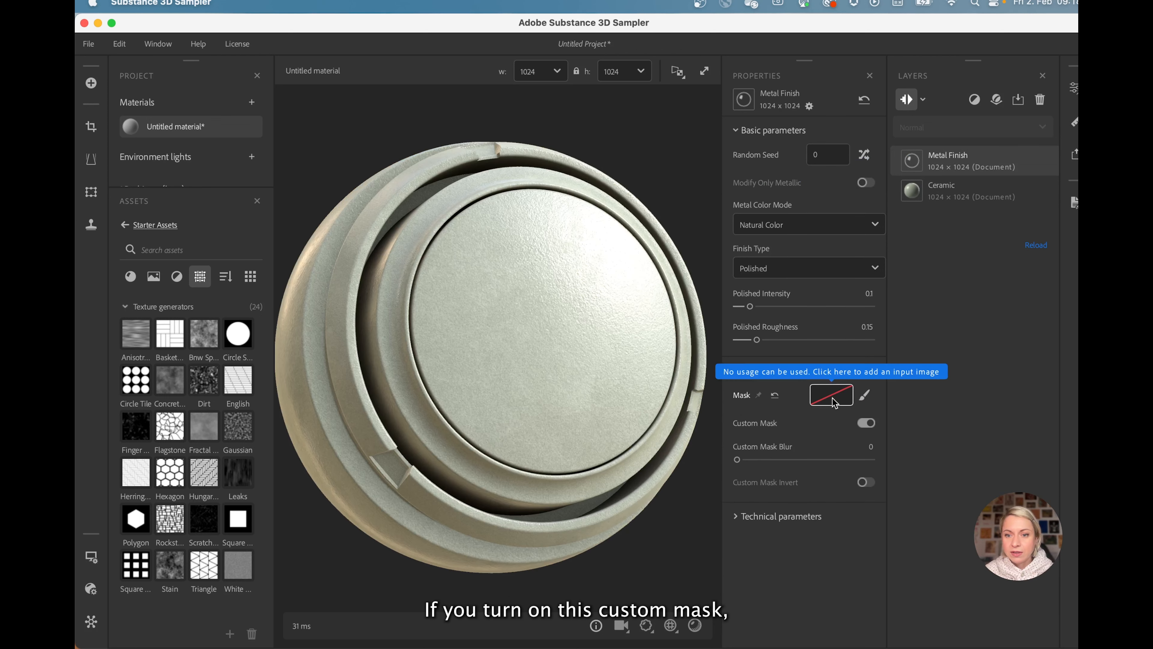
click(843, 399)
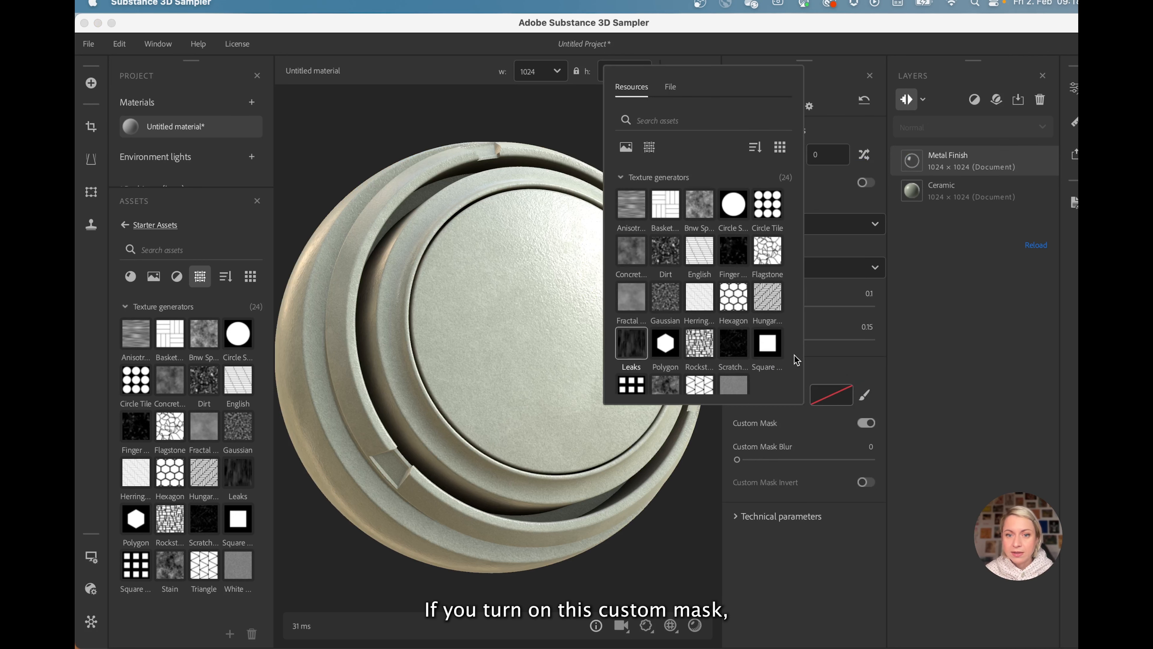
click(745, 254)
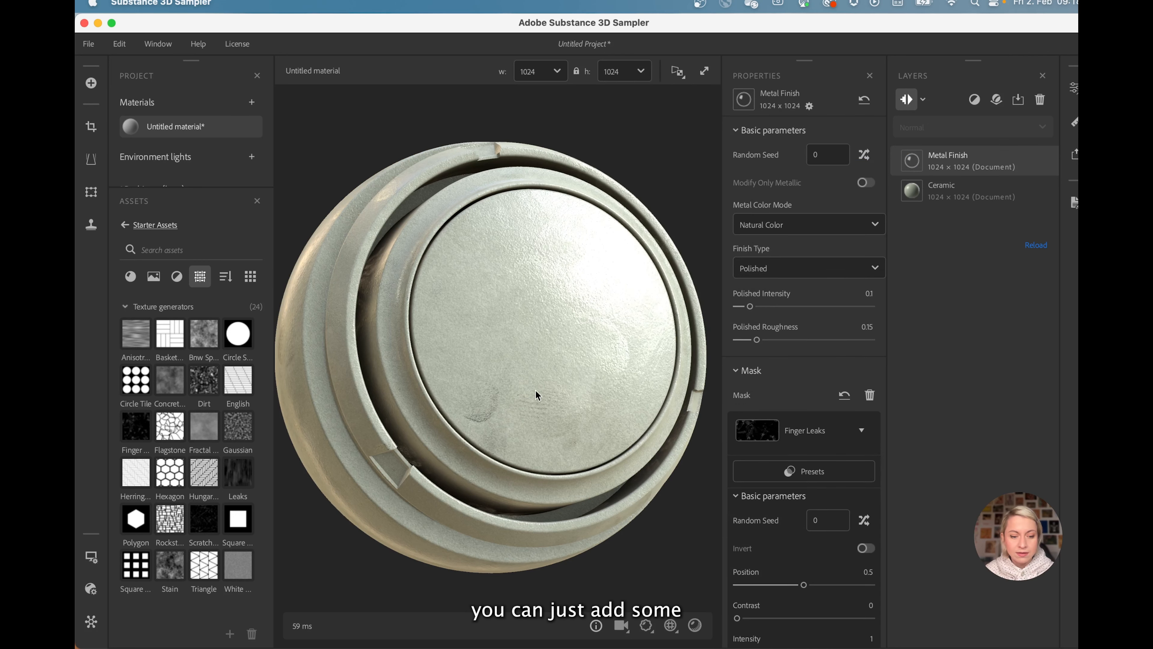
drag(536, 381, 546, 374)
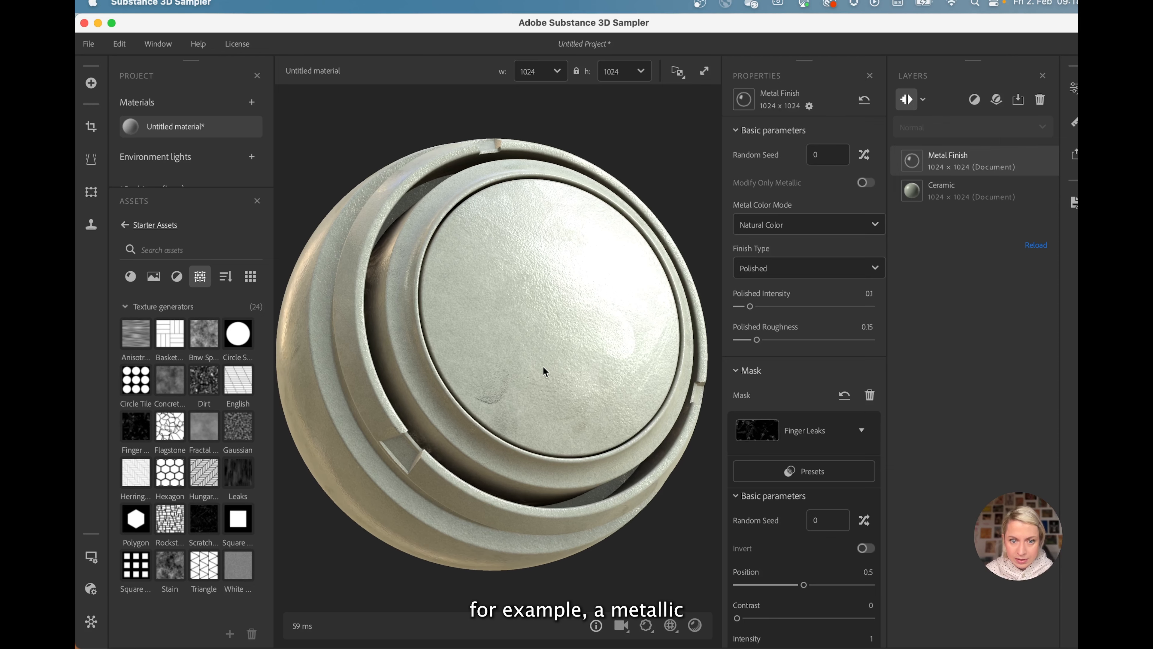
Step: Switch the Metal Finish mask to the Scratches Rough texture generator and set its Balance to 0.82
click(754, 433)
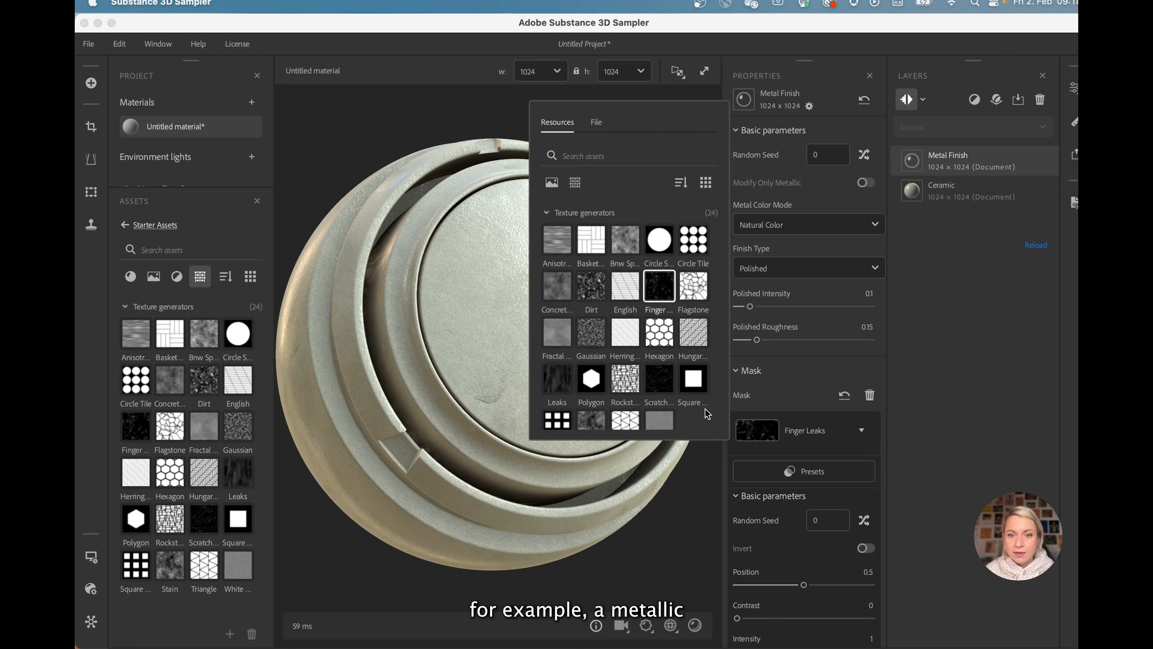
click(659, 378)
scroll(586, 363, up, 3)
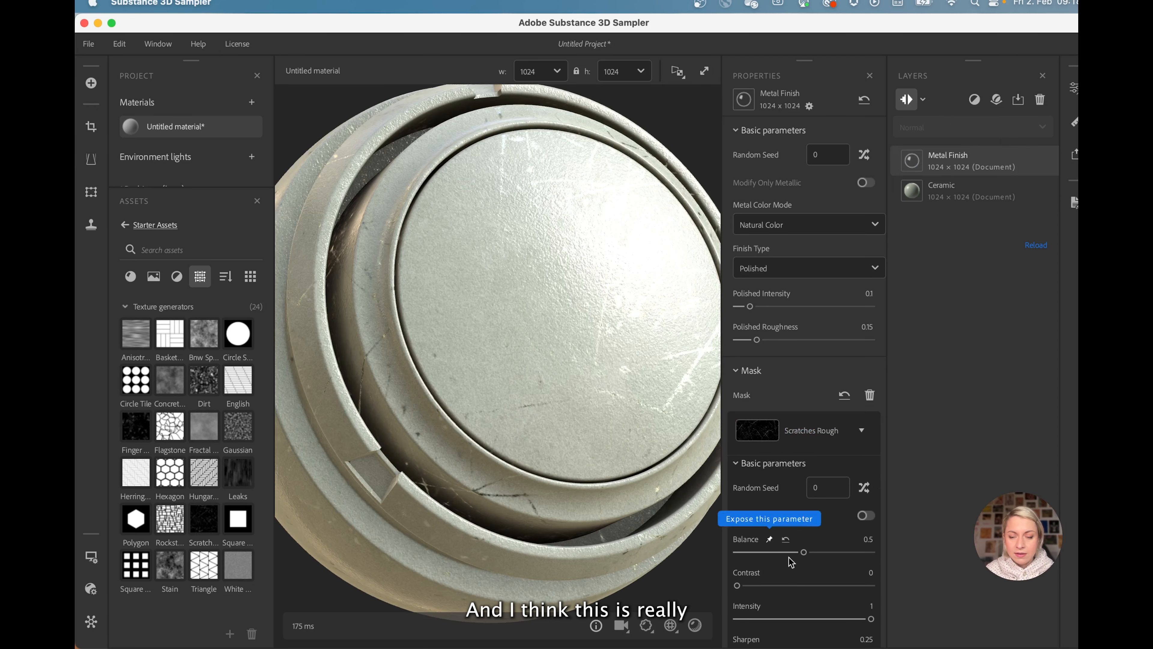
drag(804, 551, 847, 556)
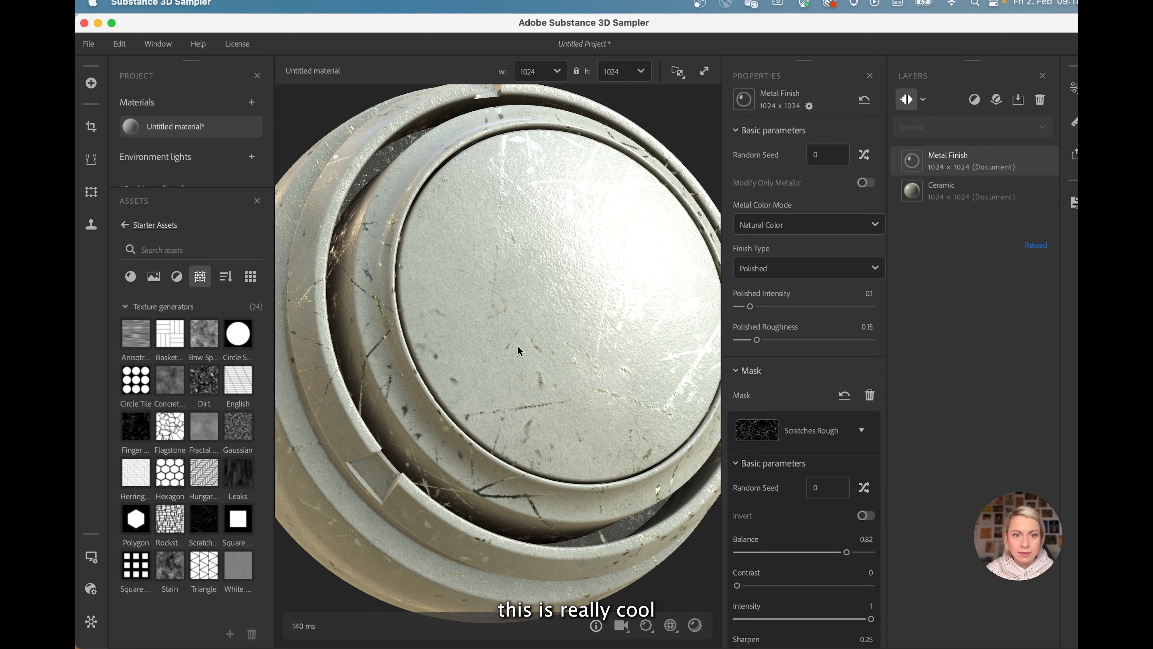
Step: Try Gold (Au) as the Metal Finish filter's Metal Color Mode and switch it to Copper (Cu), examining the scratches on the model
drag(518, 345, 566, 370)
scroll(552, 372, down, 2)
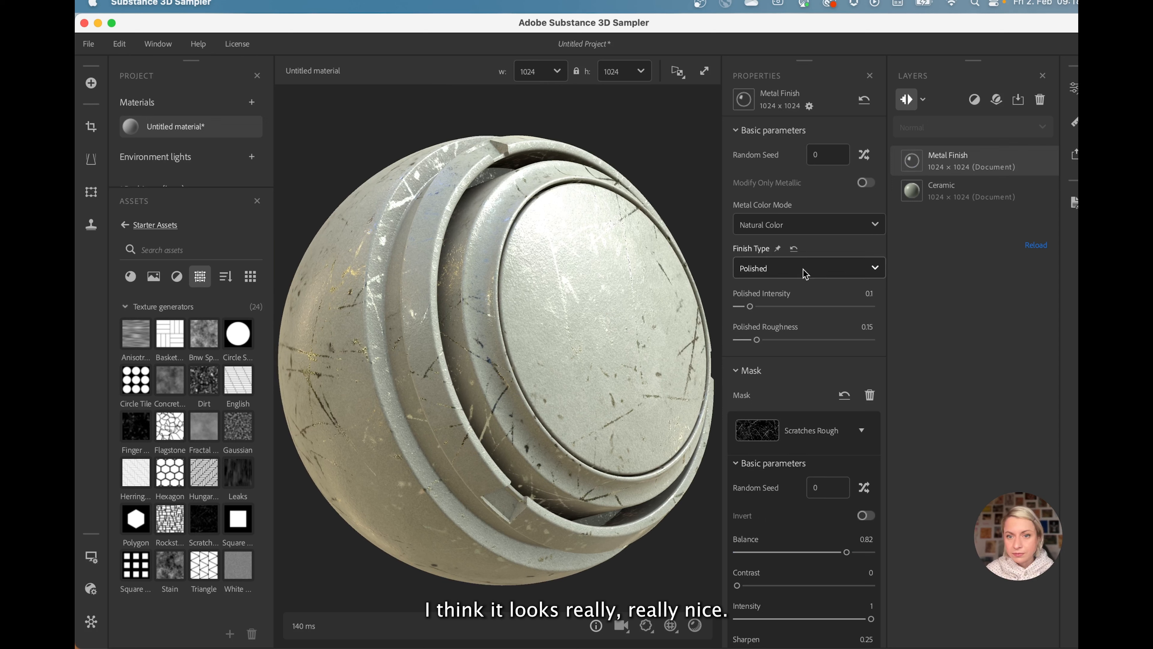
click(811, 225)
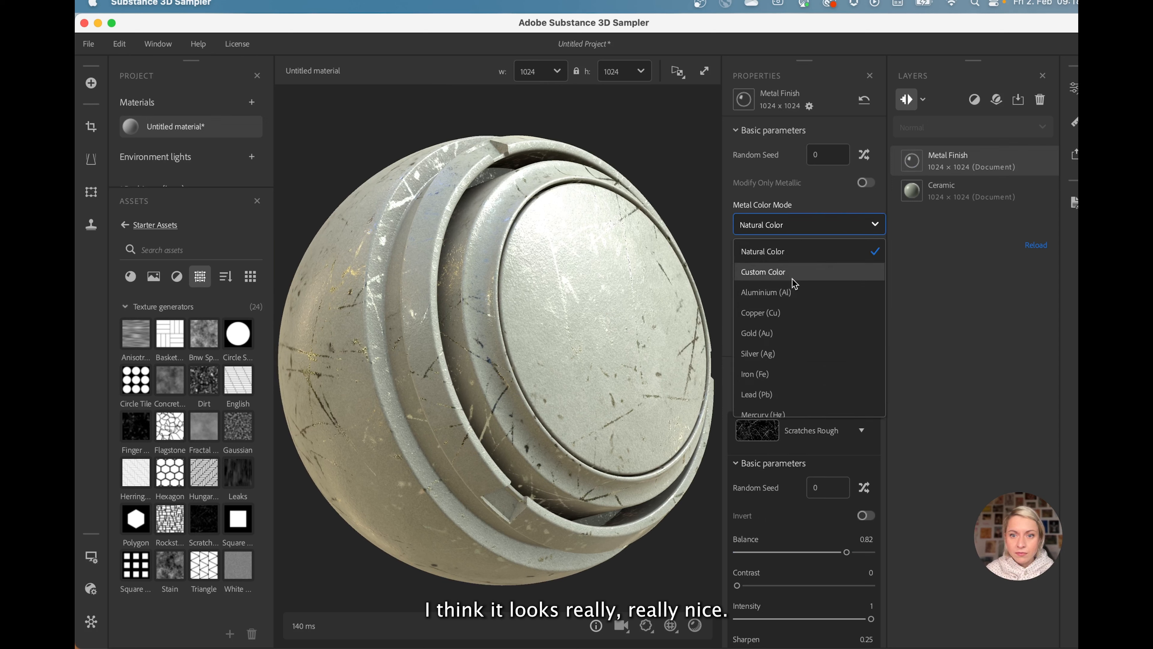
click(792, 333)
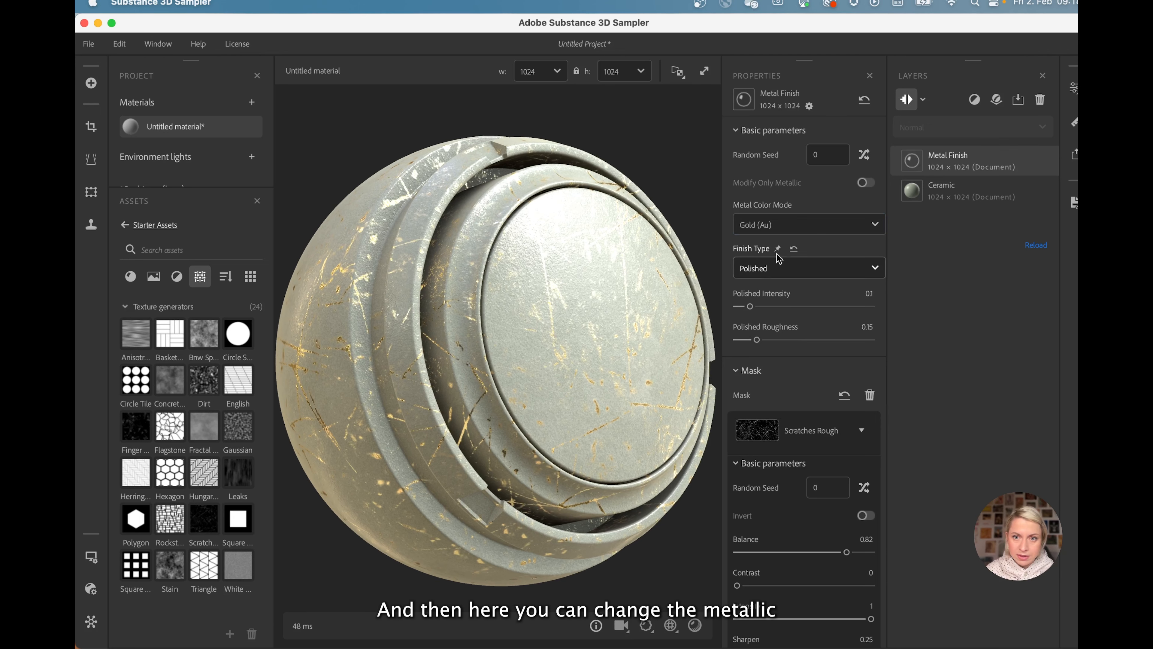
click(788, 226)
click(779, 268)
mouse_move(474, 401)
mouse_down()
mouse_move(492, 406)
mouse_move(479, 404)
mouse_up()
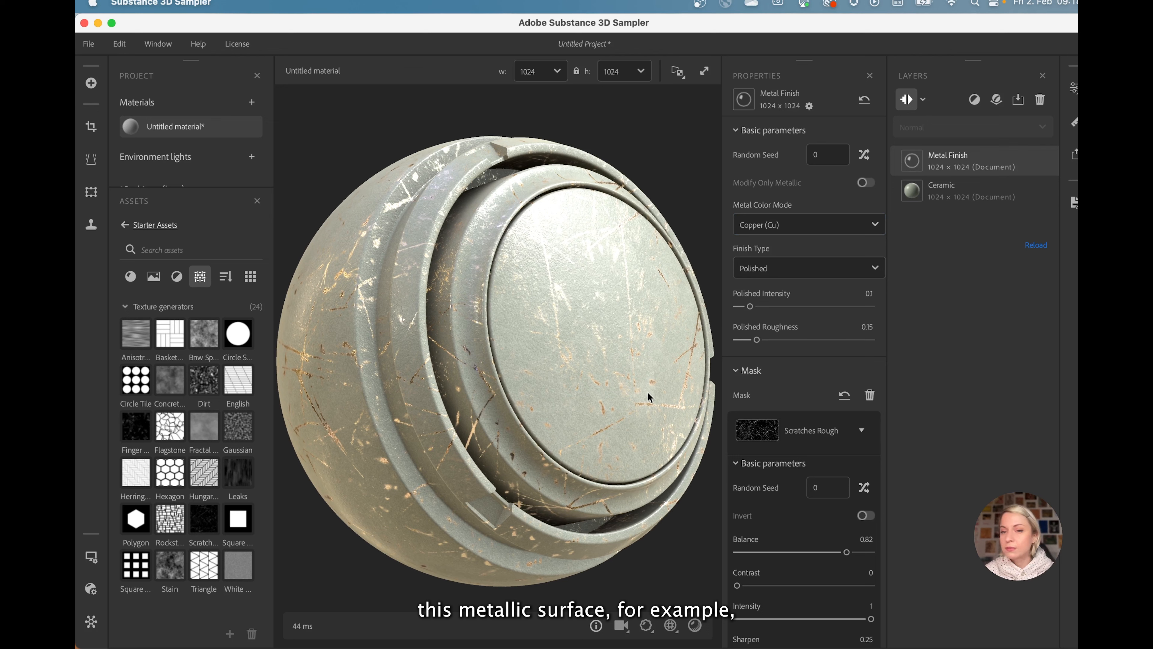
scroll(832, 460, down, 5)
scroll(831, 460, up, 5)
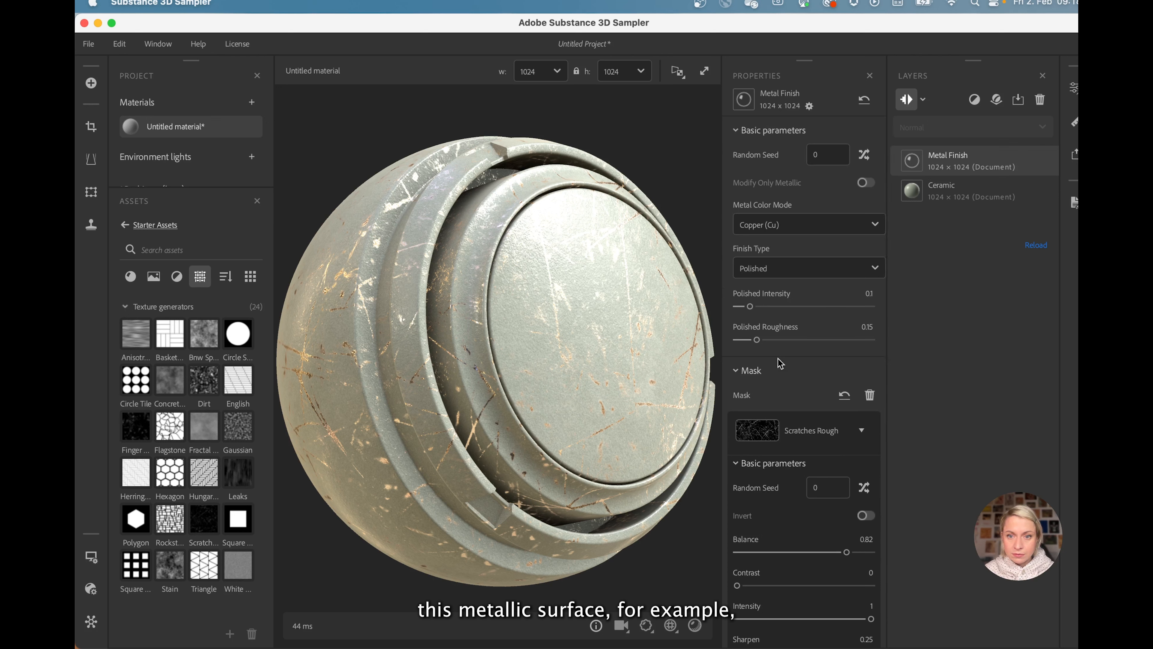
Step: Set the Scratches Rough mask's Scratch Dirtiness to 0.25, Scratch Width to 0.16 and Sharpen to 0.24
scroll(795, 409, down, 8)
drag(803, 432, 773, 432)
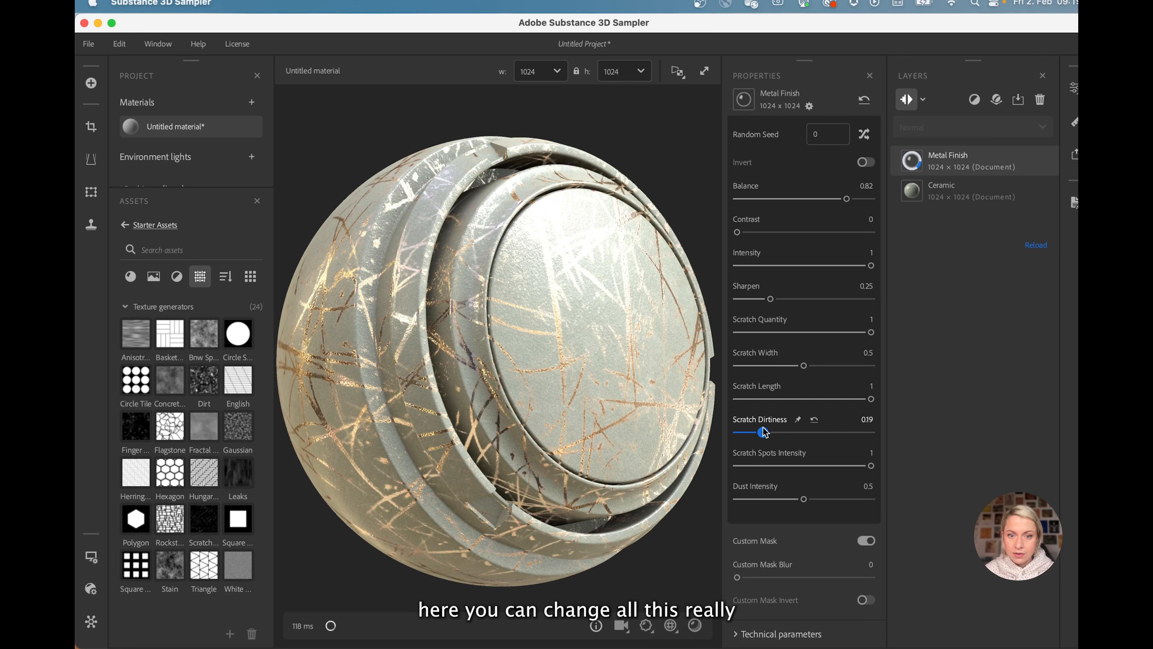
drag(804, 365, 784, 371)
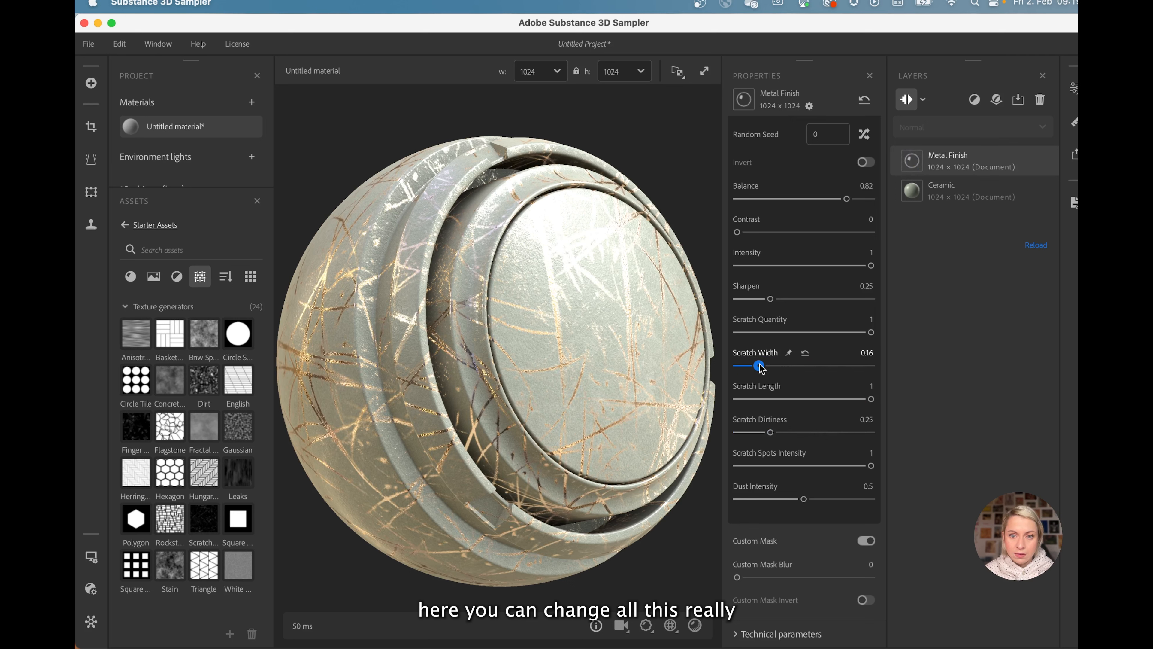
mouse_move(770, 299)
mouse_down()
mouse_move(792, 299)
mouse_move(770, 300)
mouse_up()
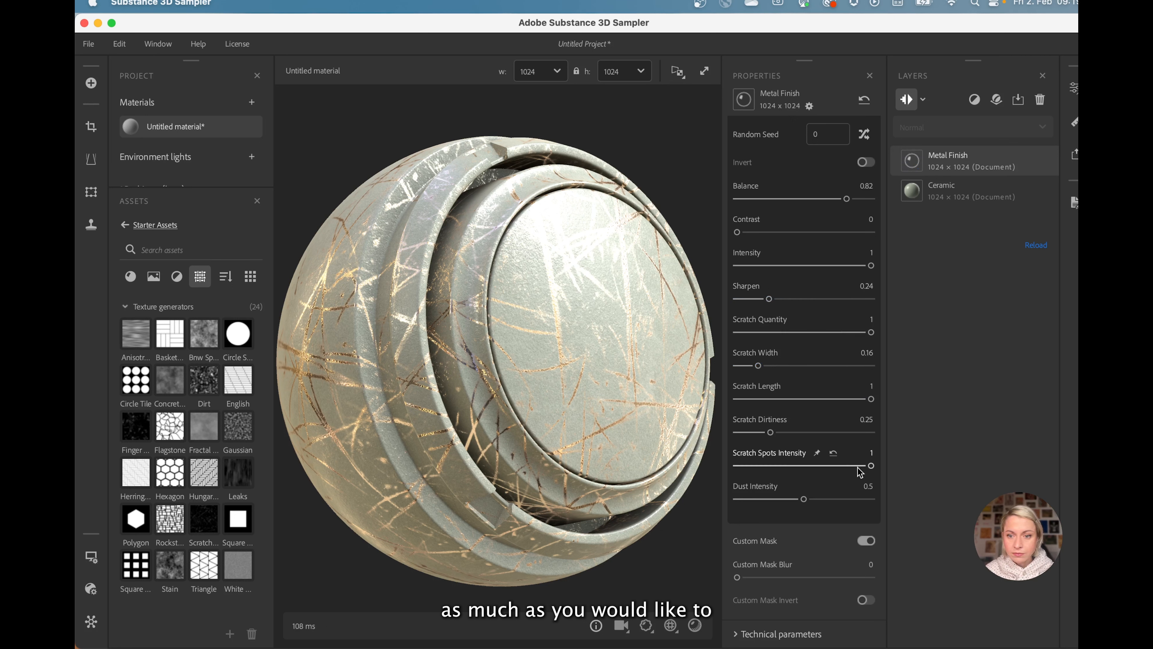
Step: Set the Scratches Rough mask's Scratch Spots Intensity to 0.85 and Dust Intensity to 0.74
mouse_move(870, 466)
mouse_down()
mouse_move(778, 464)
mouse_move(851, 467)
mouse_up()
drag(803, 498, 835, 499)
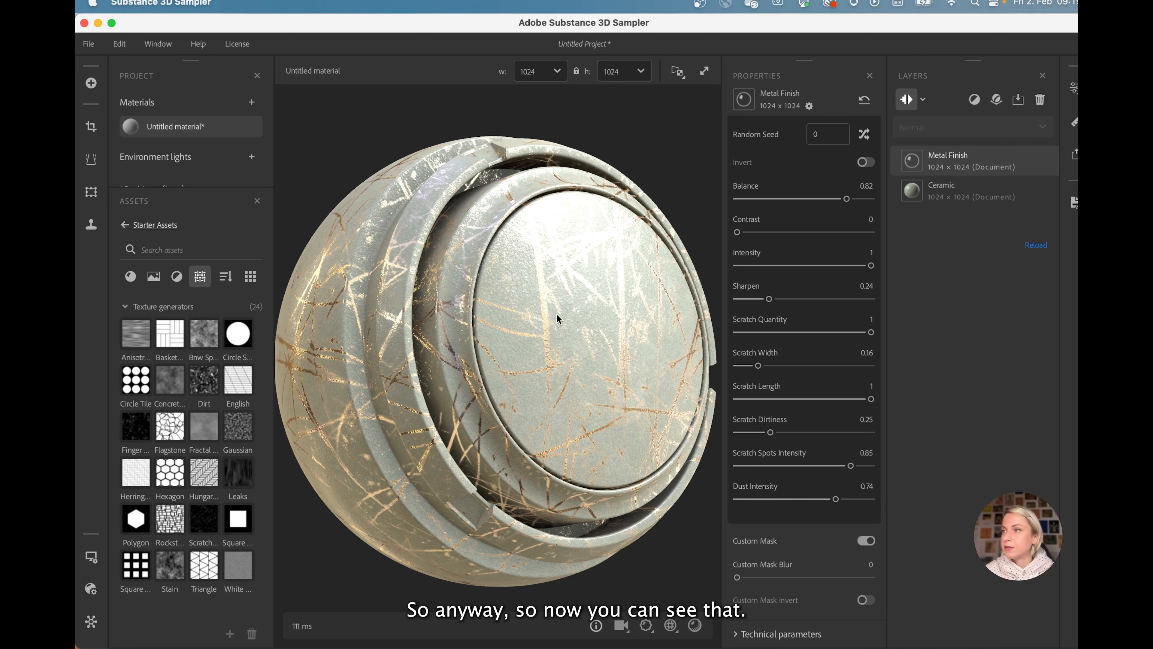
drag(556, 313, 525, 335)
scroll(533, 317, down, 3)
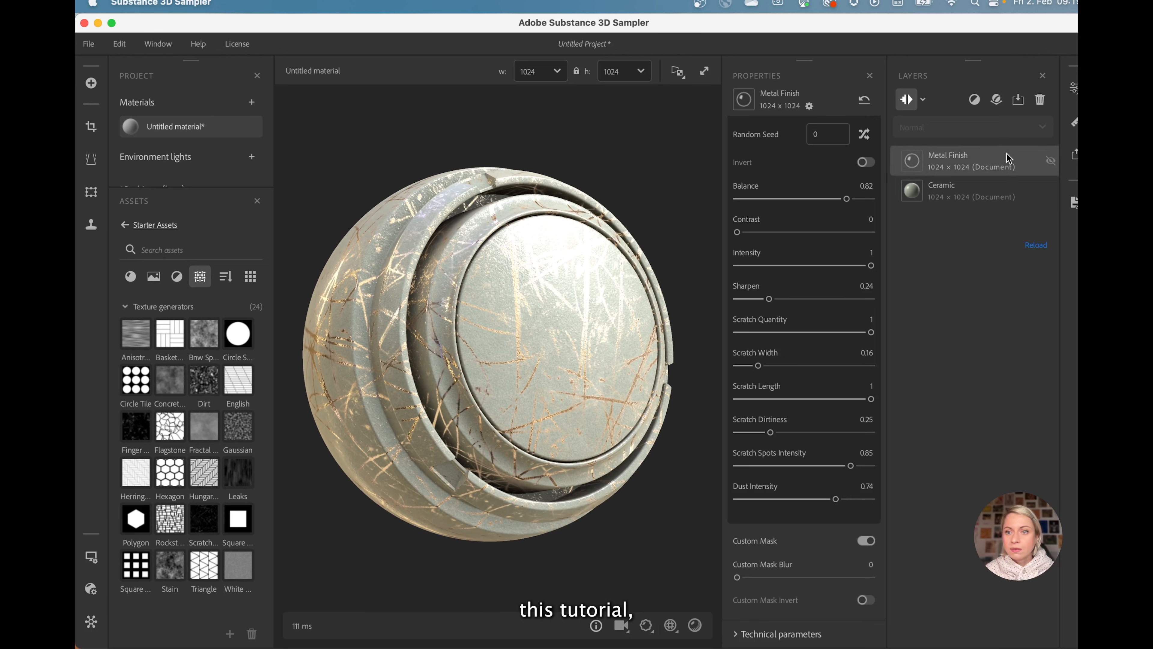
Step: Replace the Metal Finish filter with a Colorize filter above the Ceramic layer
click(1039, 99)
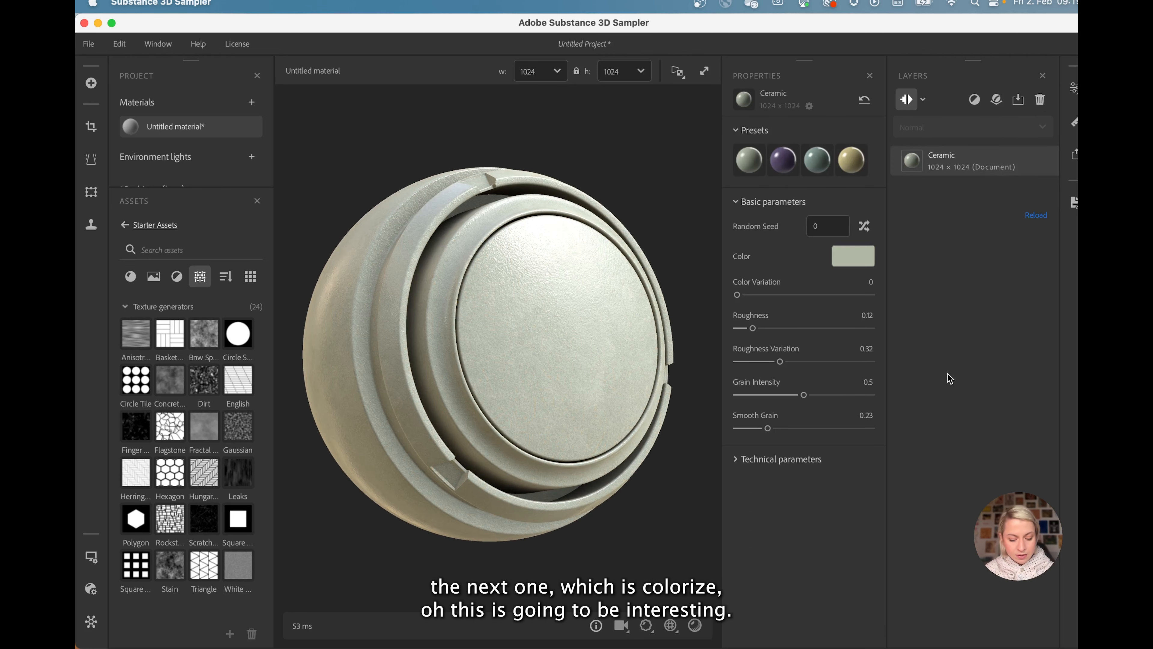
click(972, 100)
text(color)
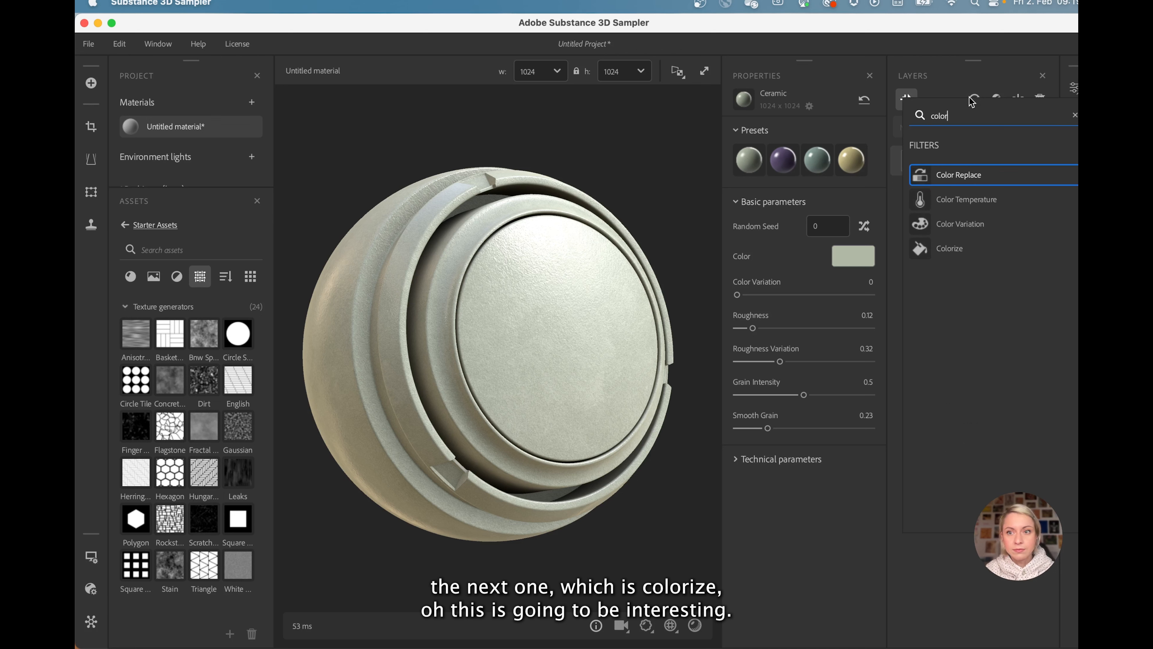
click(966, 249)
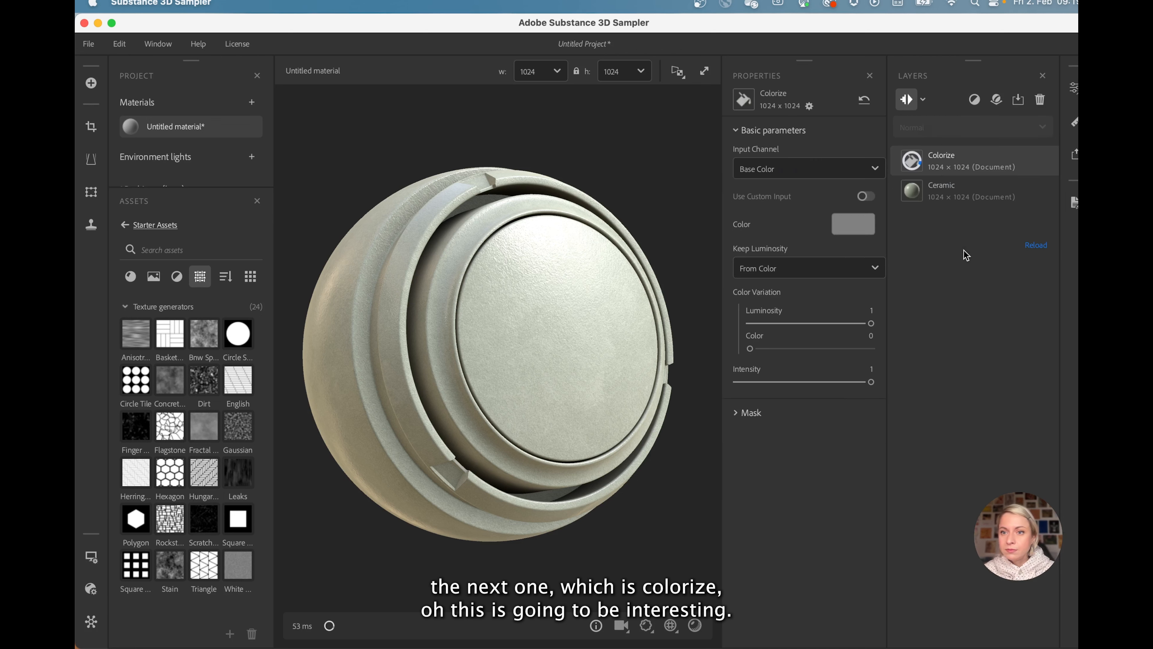
Step: Set the Colorize filter's color to red, #B72020
click(858, 229)
click(728, 234)
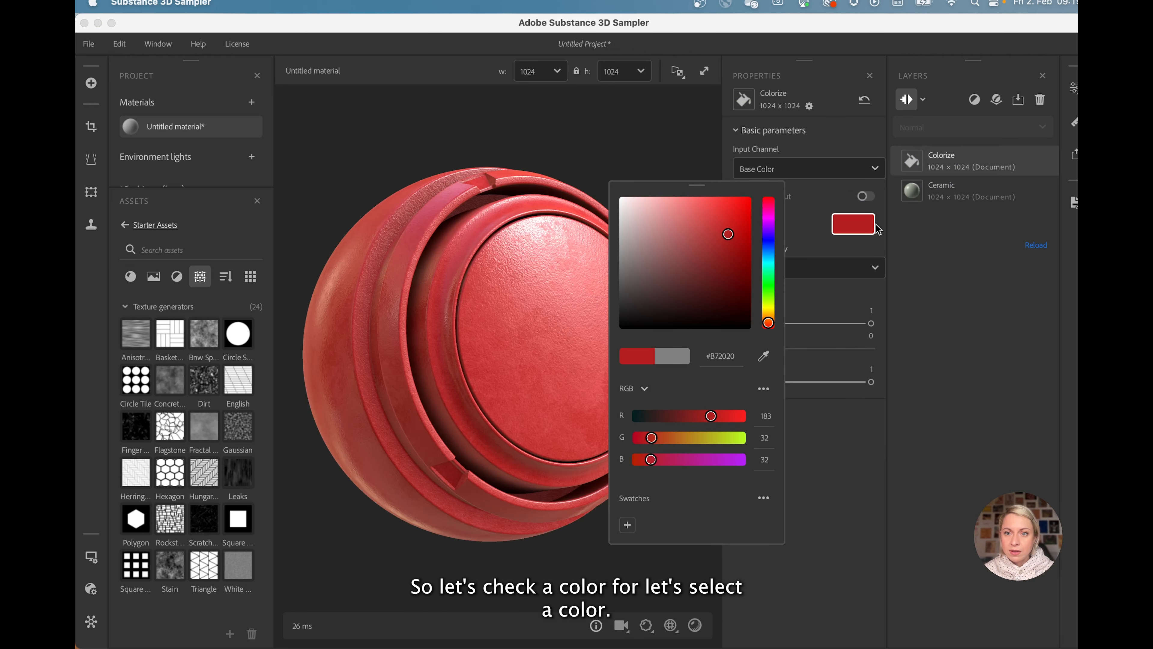
click(856, 229)
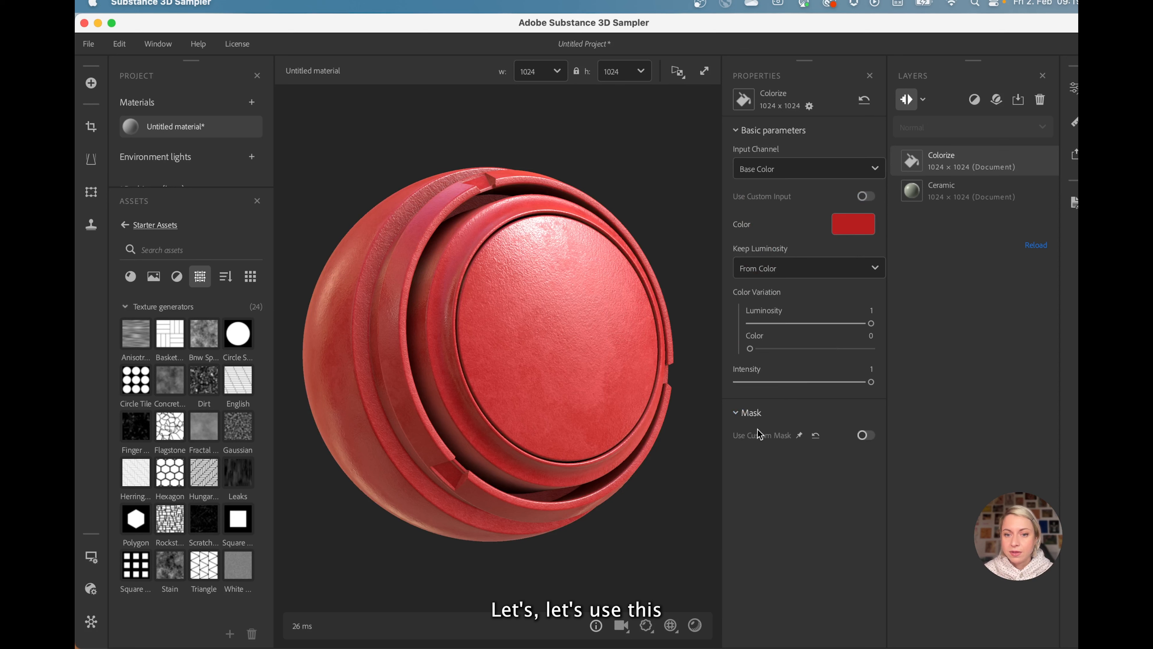
Step: Enable the Colorize filter's custom mask and assign the Dirt texture generator to it
click(866, 435)
click(845, 439)
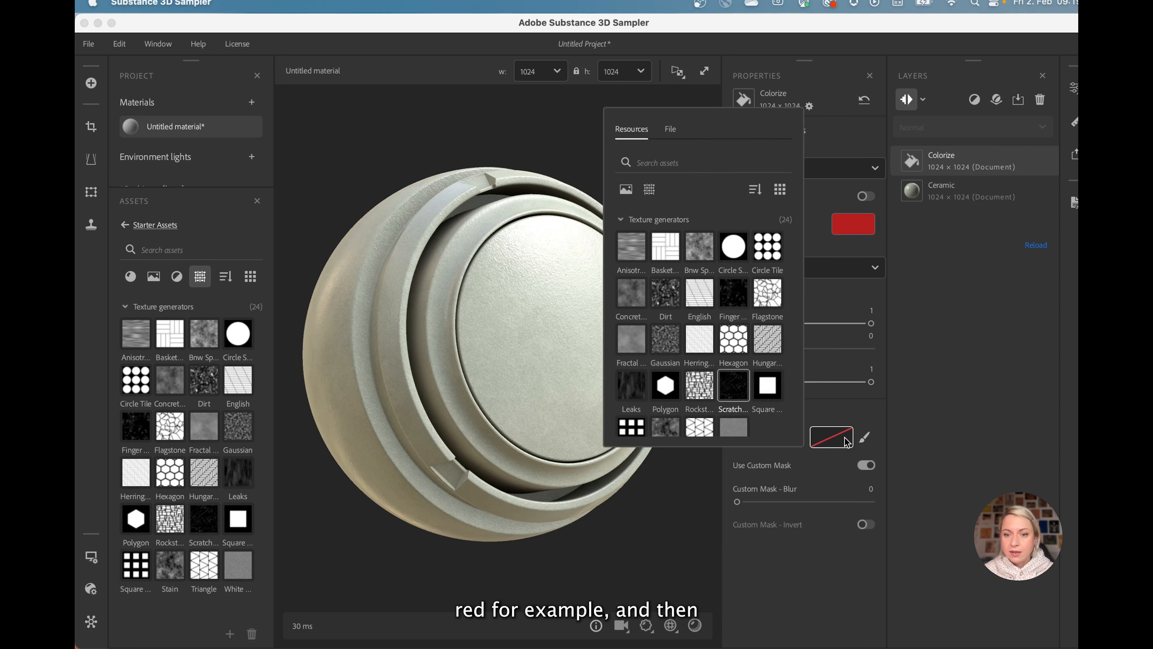
click(666, 293)
drag(582, 333, 557, 315)
scroll(557, 316, up, 3)
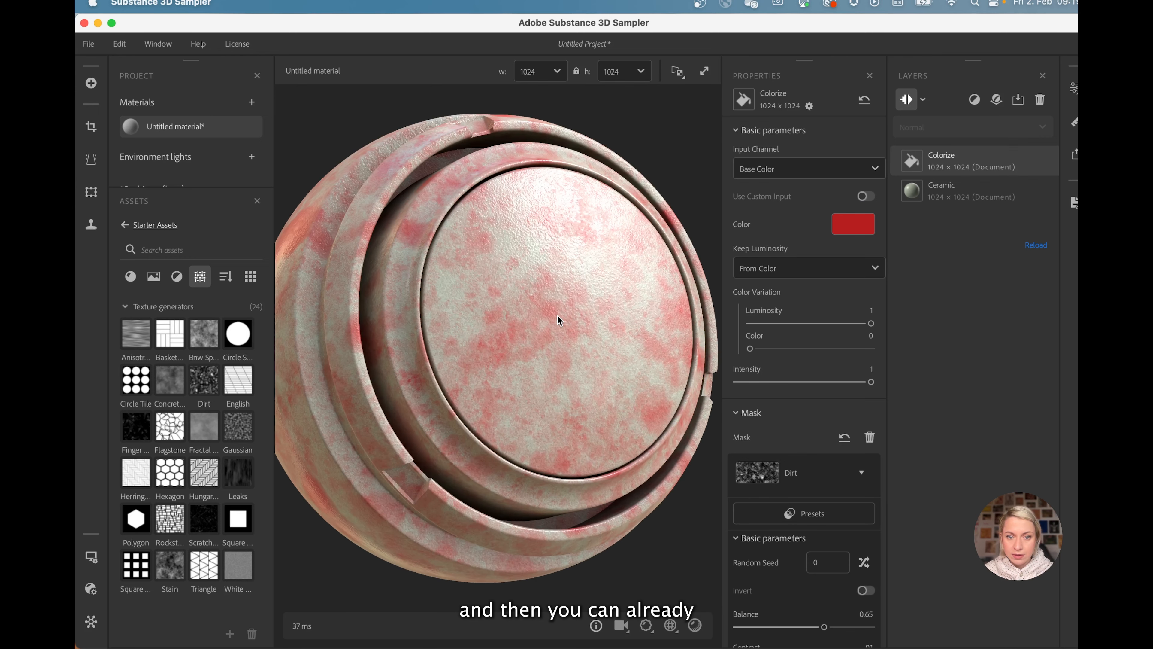
Step: Darken the Colorize filter's color to the deep red #4F0C0C
click(861, 226)
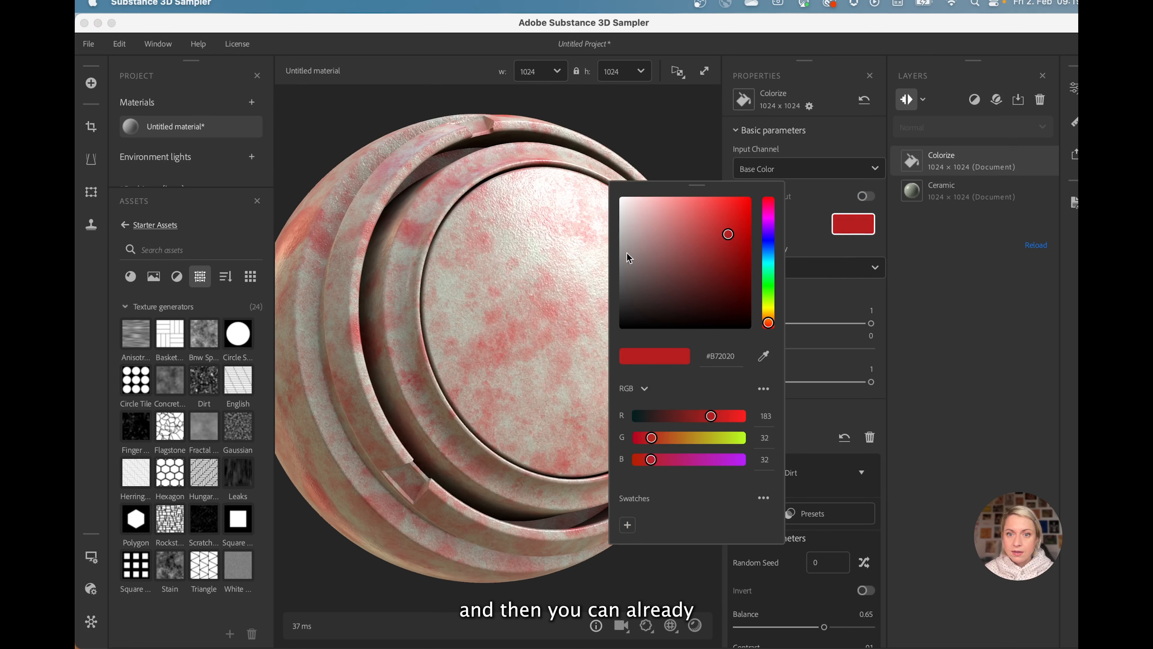
mouse_move(658, 286)
mouse_down()
mouse_move(645, 307)
mouse_move(641, 275)
mouse_move(690, 257)
mouse_move(731, 288)
mouse_up()
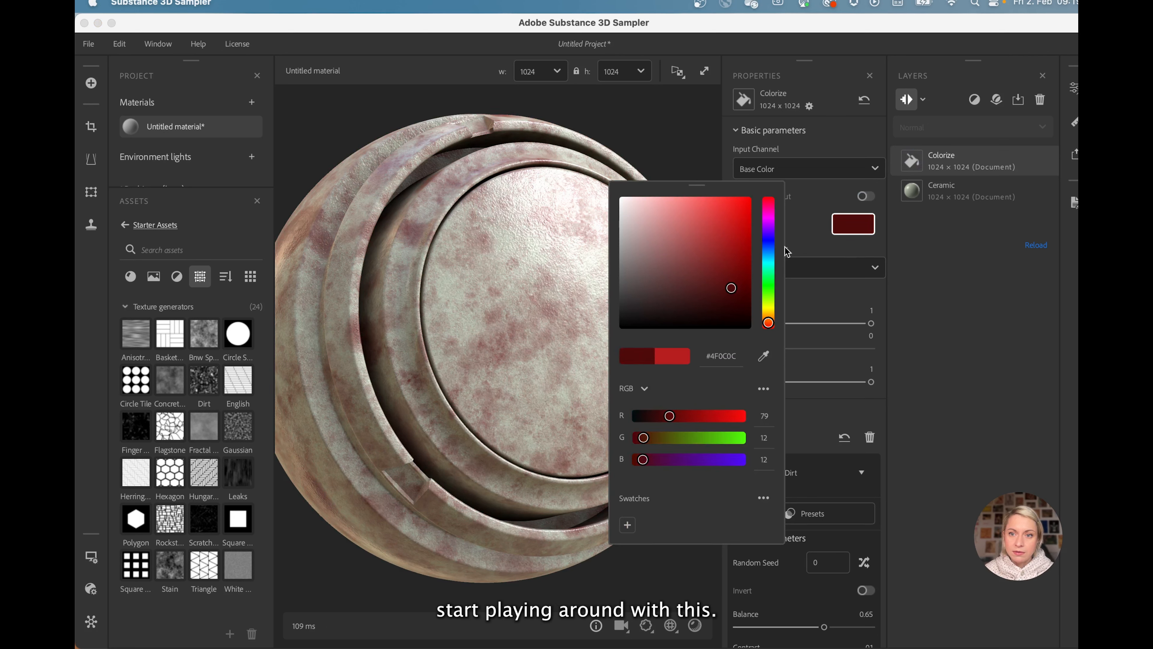
click(840, 229)
Step: Set the Dirt mask's Balance to 0.71 and Spots Density to 0.72
scroll(829, 395, down, 10)
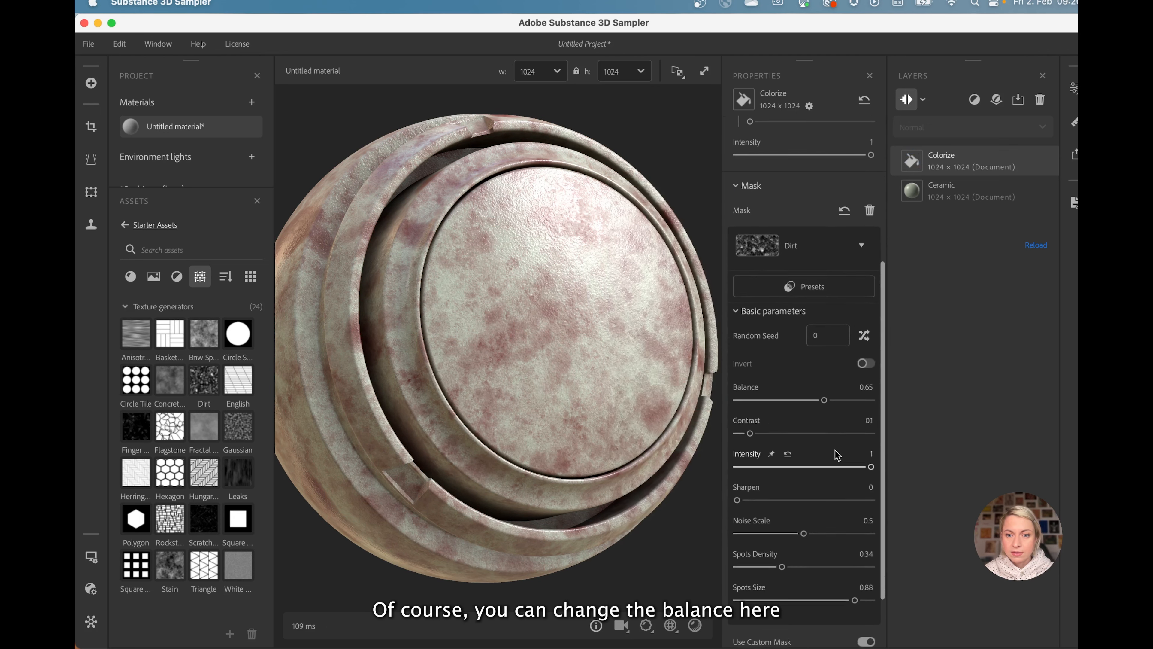
mouse_move(824, 326)
mouse_down()
mouse_move(813, 327)
mouse_move(832, 326)
mouse_up()
drag(782, 494, 833, 498)
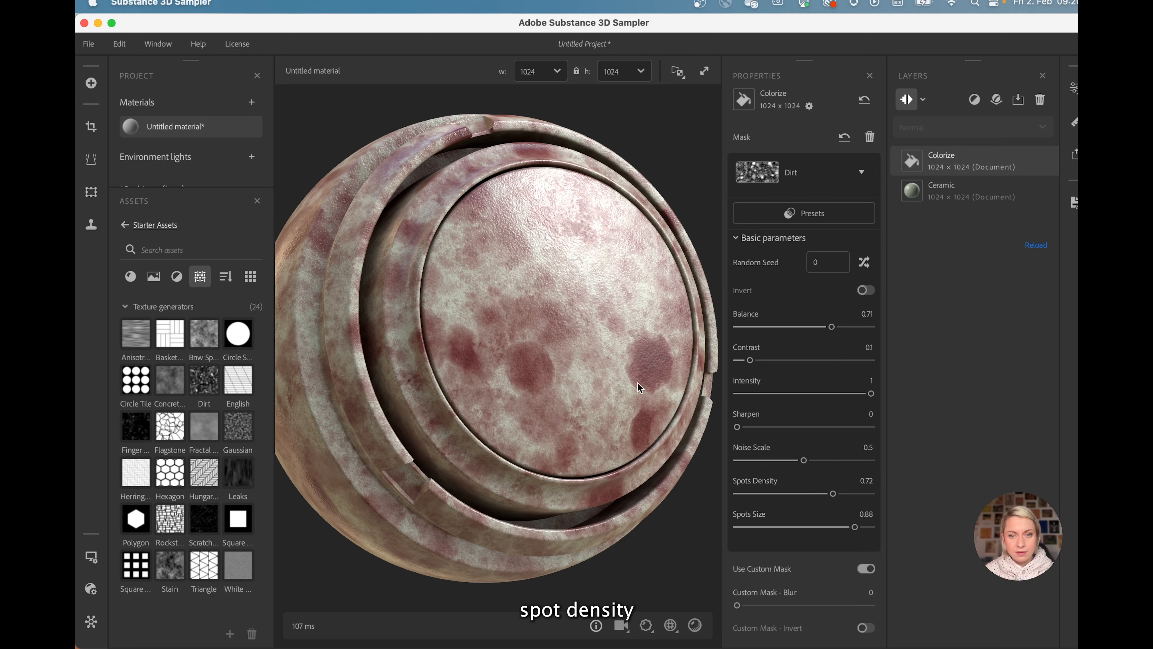
drag(635, 383, 622, 401)
scroll(618, 401, down, 3)
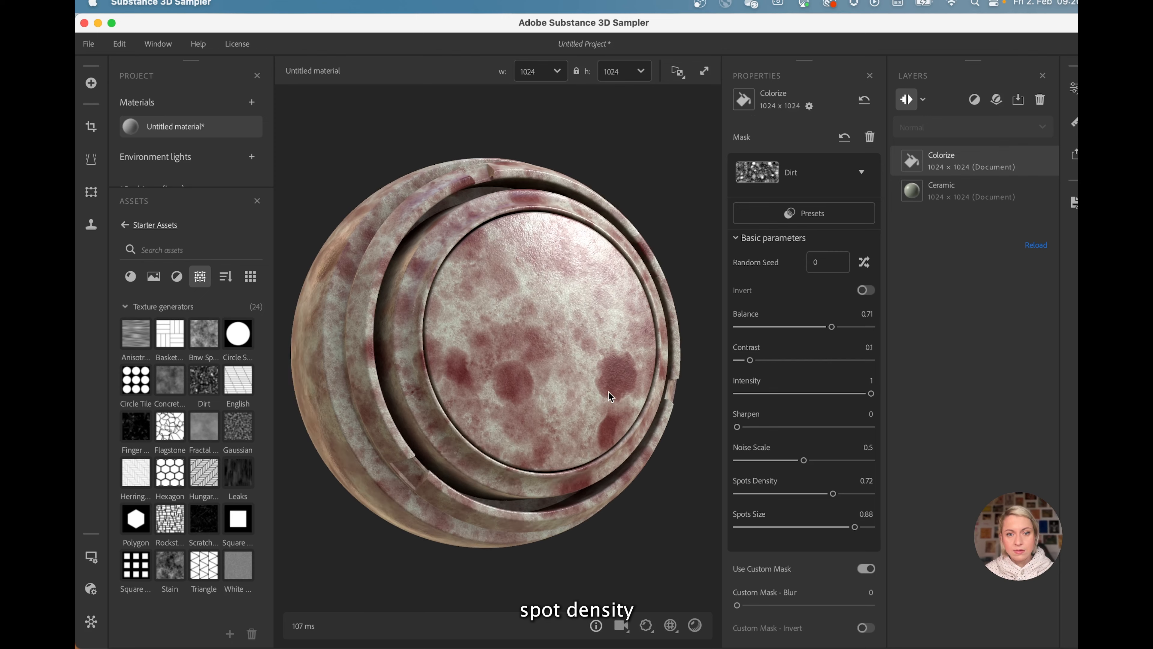
Step: Change the Colorize filter's color to a dark, muted green
scroll(861, 438, up, 5)
click(853, 223)
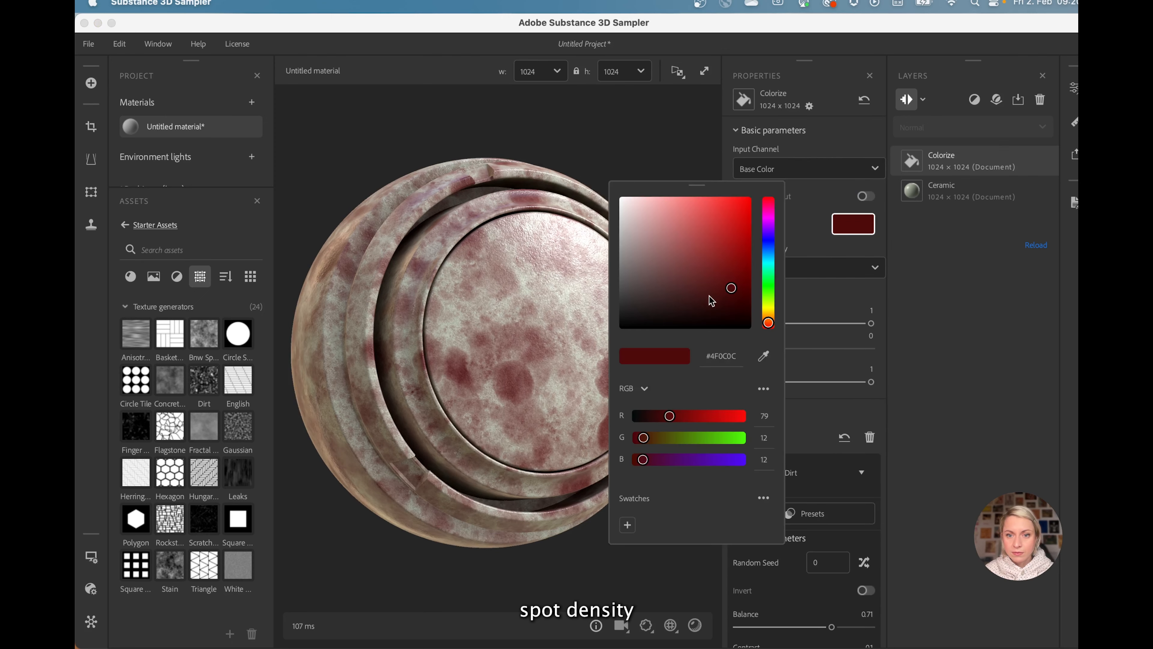
click(765, 289)
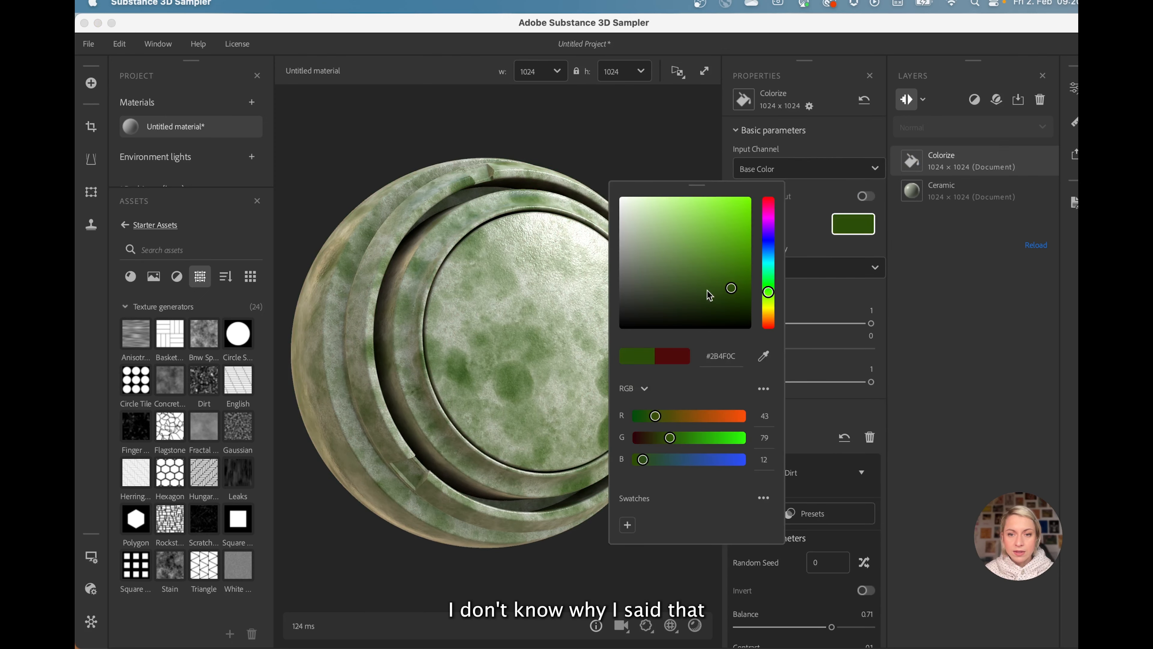
click(686, 305)
drag(686, 305, 679, 301)
click(851, 224)
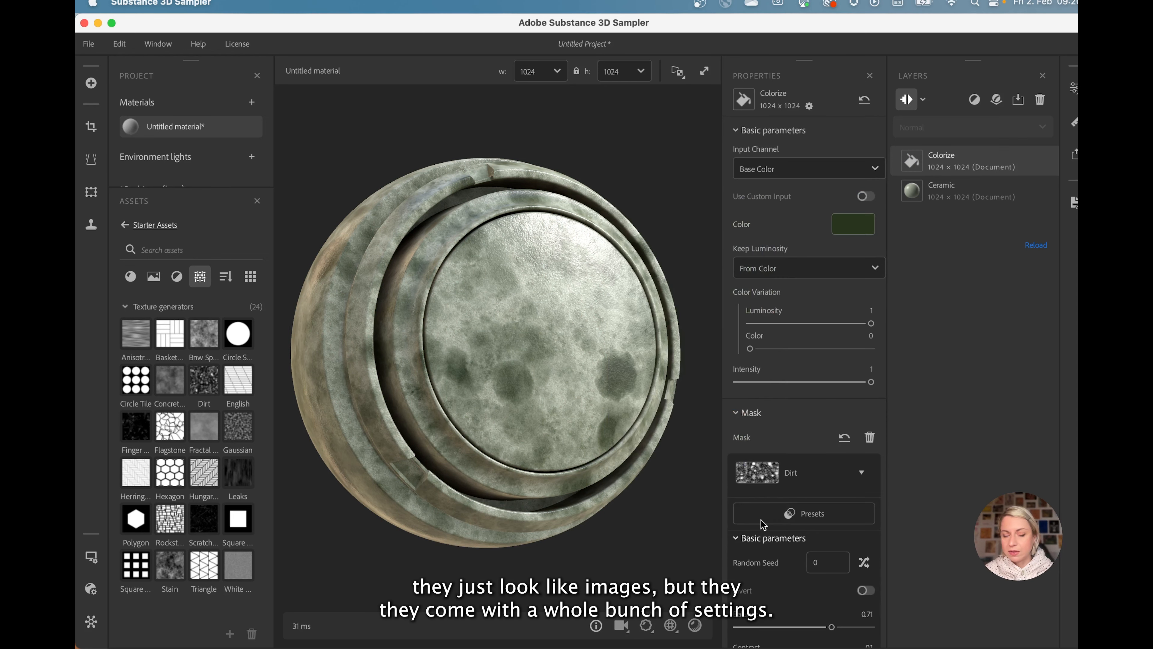
scroll(780, 519, down, 6)
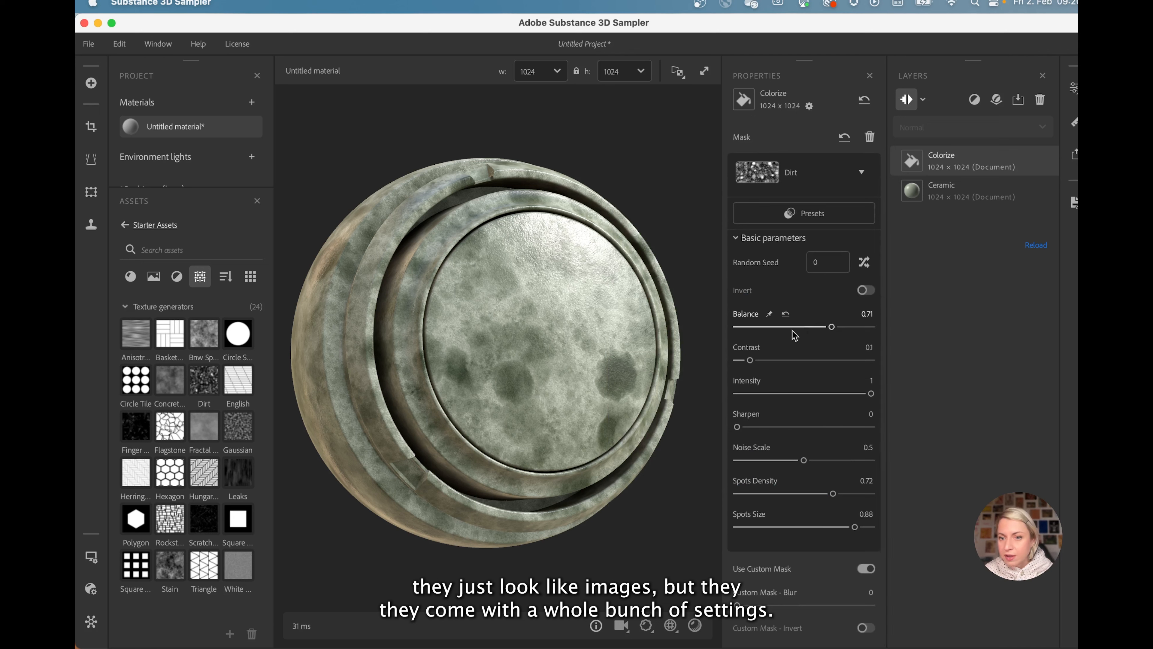
mouse_move(833, 331)
mouse_down()
mouse_move(811, 330)
mouse_move(833, 331)
mouse_up()
drag(493, 396, 495, 380)
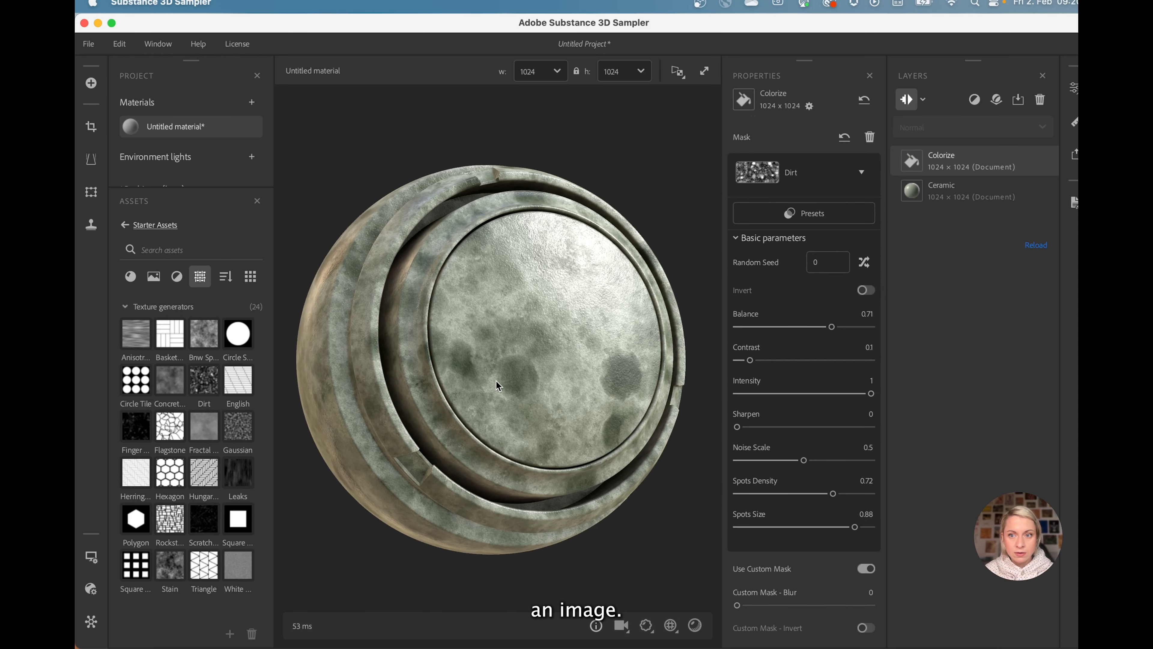
scroll(802, 366, up, 8)
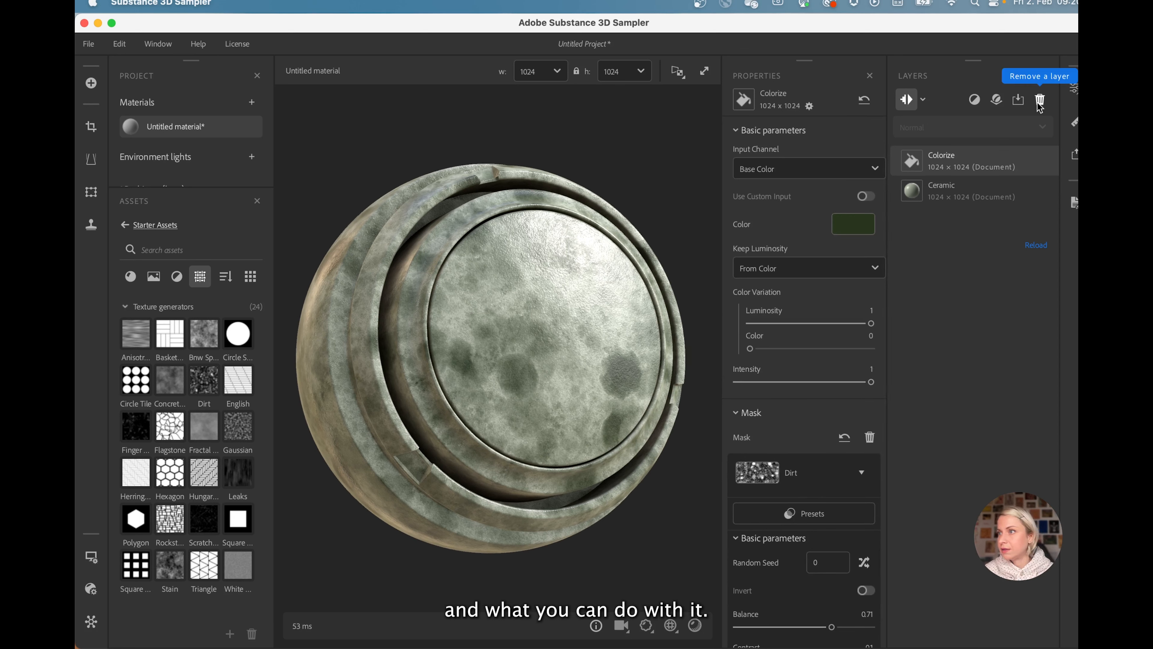
Step: Try the Finger Leaks texture generator in the Colorize mask and replace it with Scratches Rough
scroll(771, 393, down, 3)
click(757, 367)
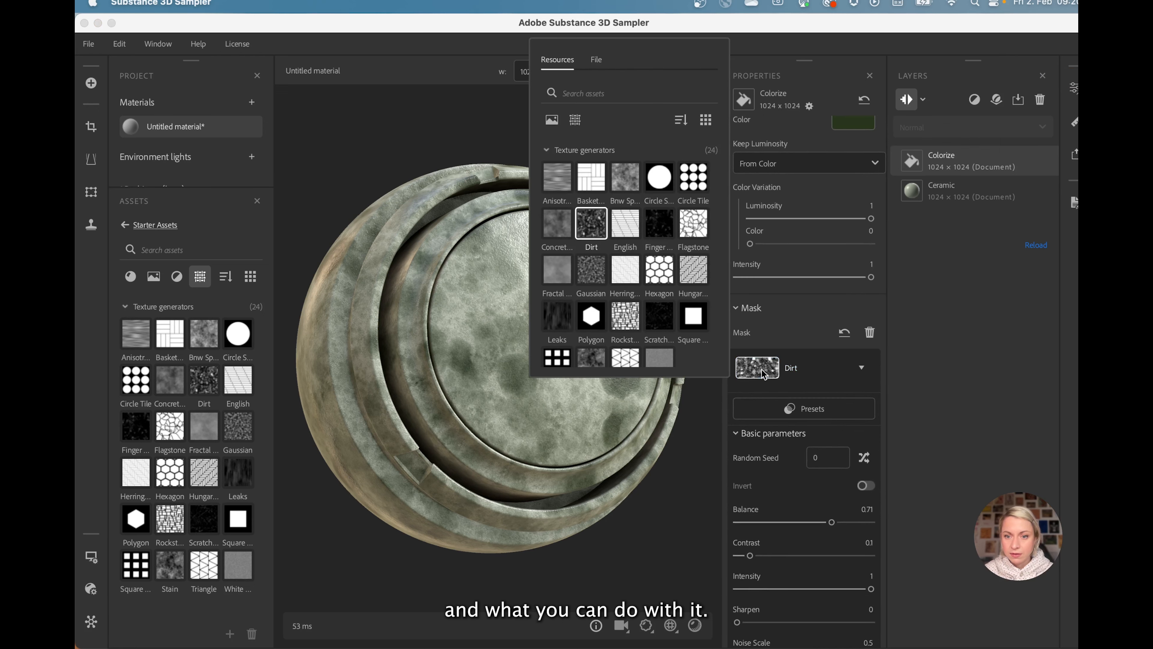
click(659, 222)
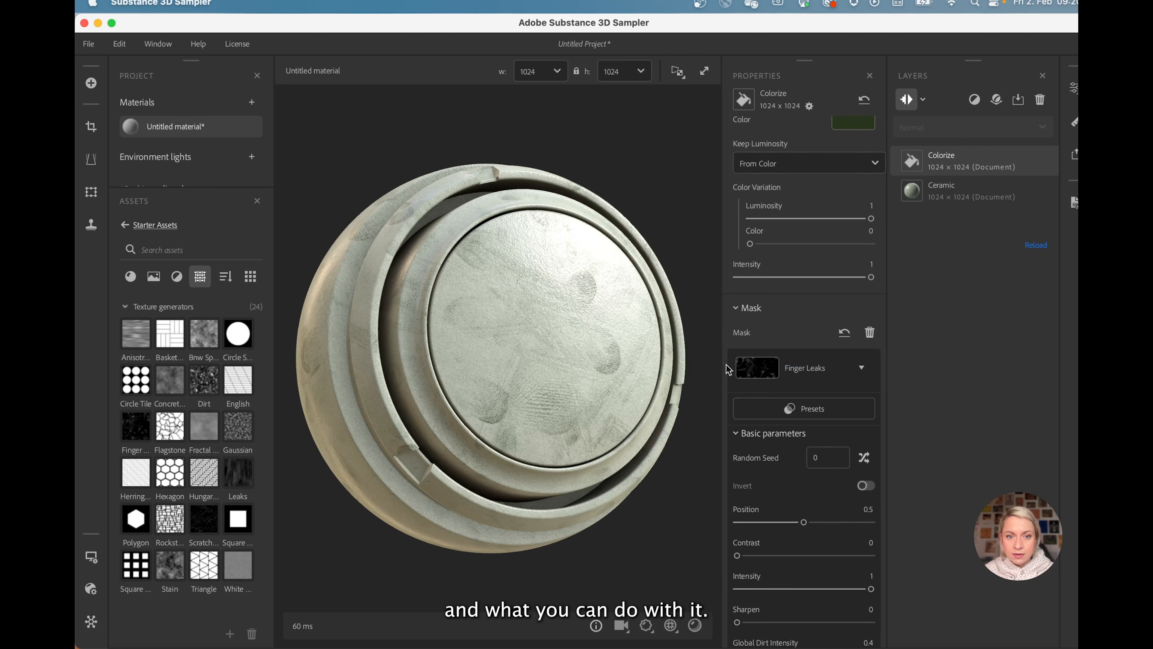
click(757, 367)
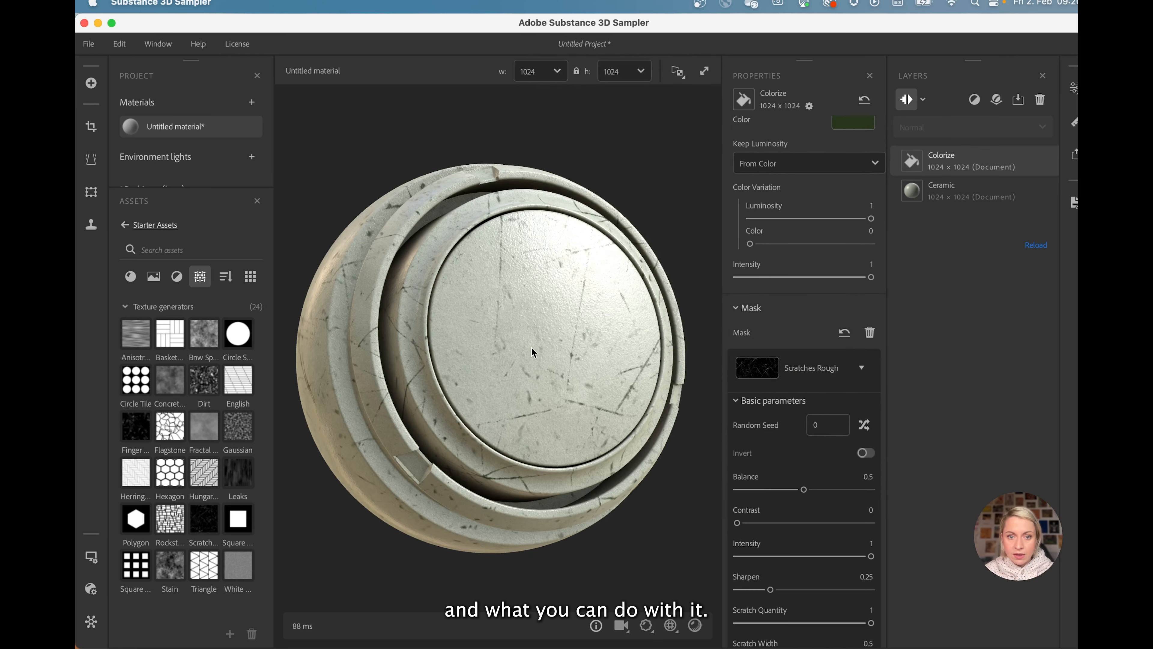
drag(557, 351, 549, 334)
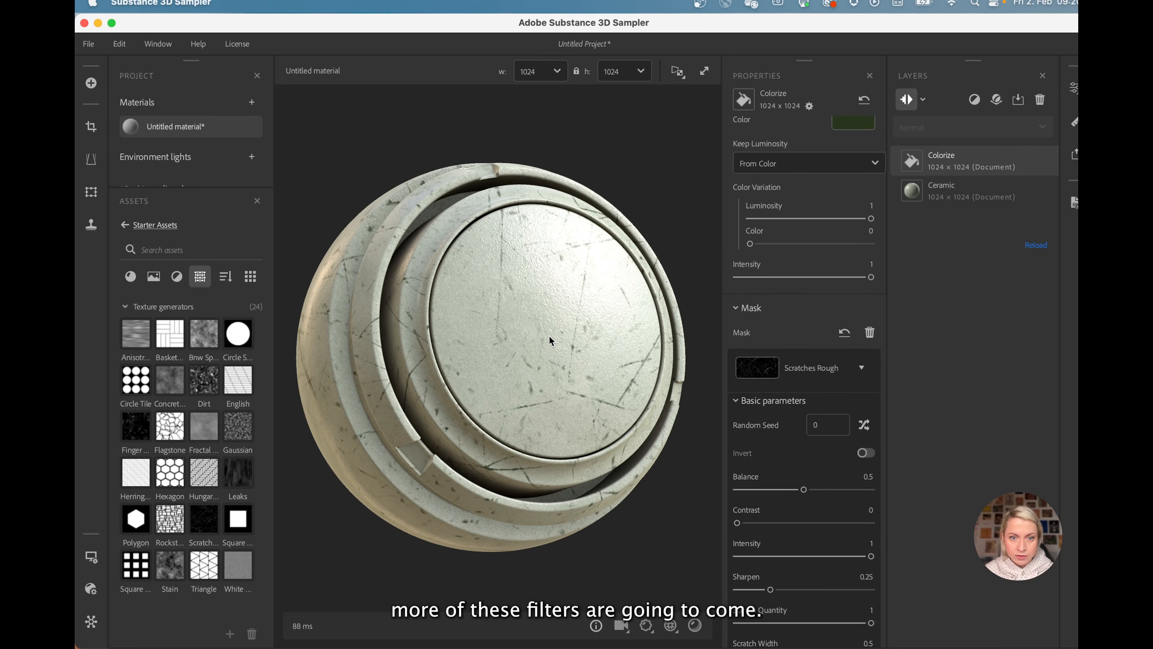
scroll(549, 336, up, 5)
scroll(549, 336, down, 4)
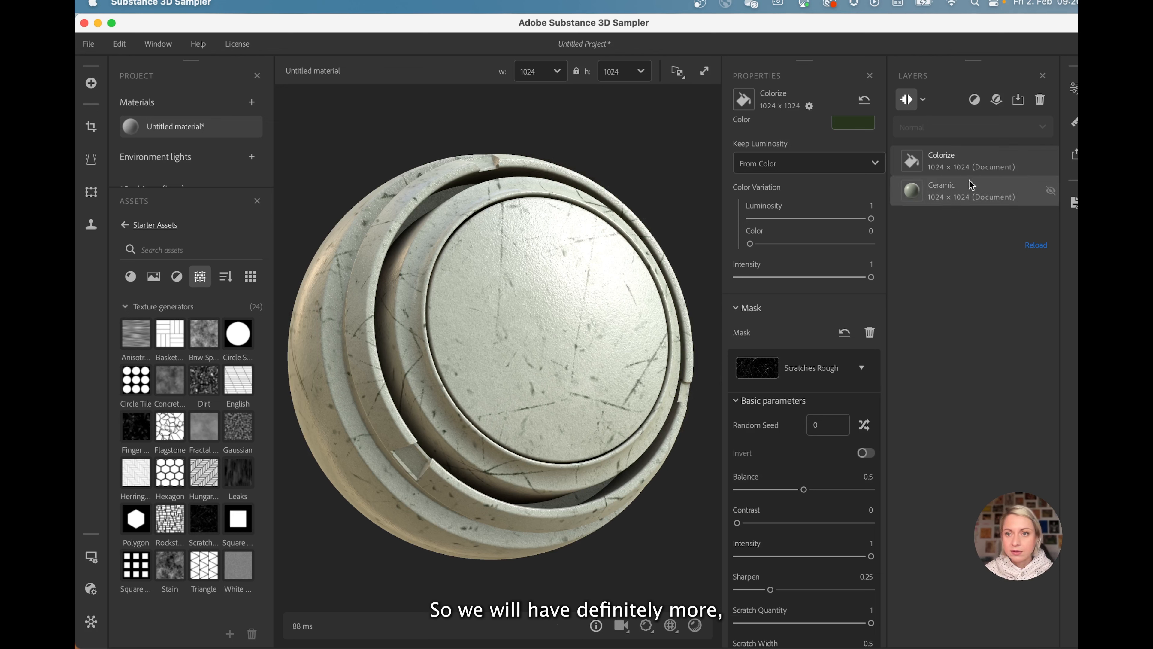
Step: Remove the Colorize layer and add a Floor Tiles filter above the Ceramic material
click(1039, 100)
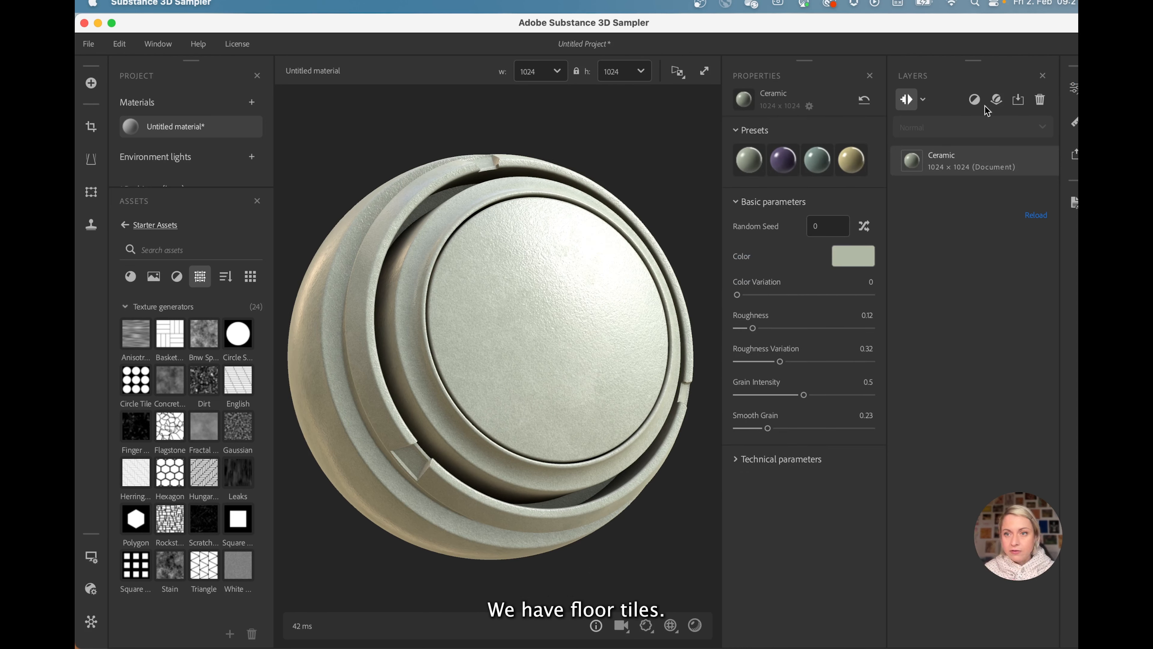
click(975, 99)
text(floor)
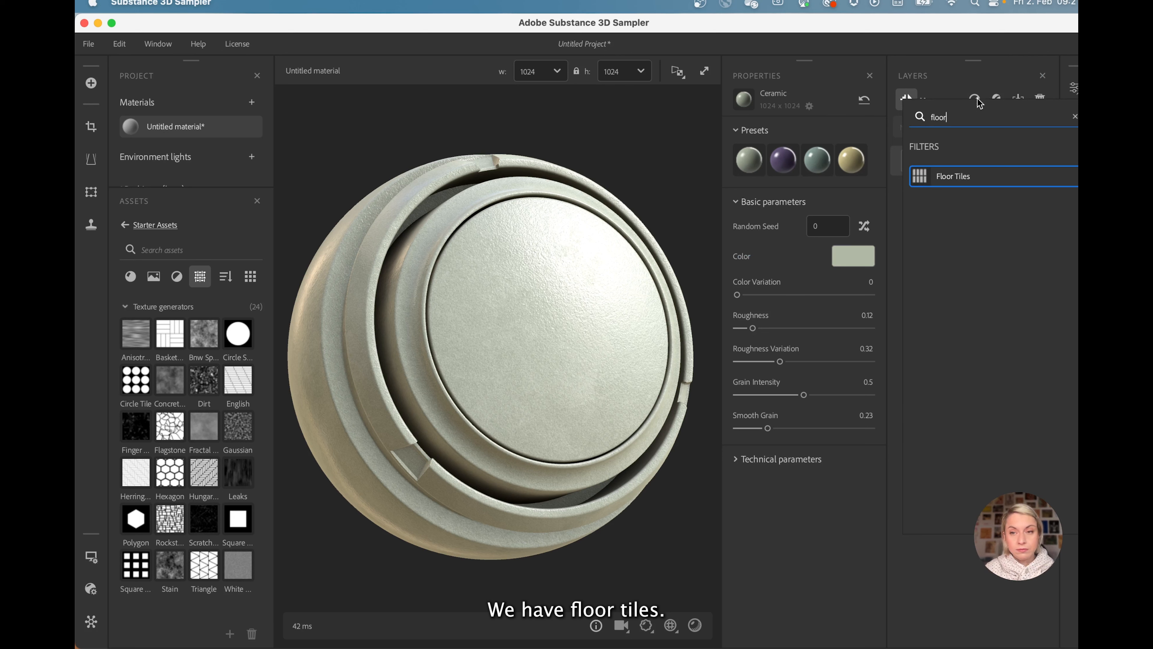
click(964, 184)
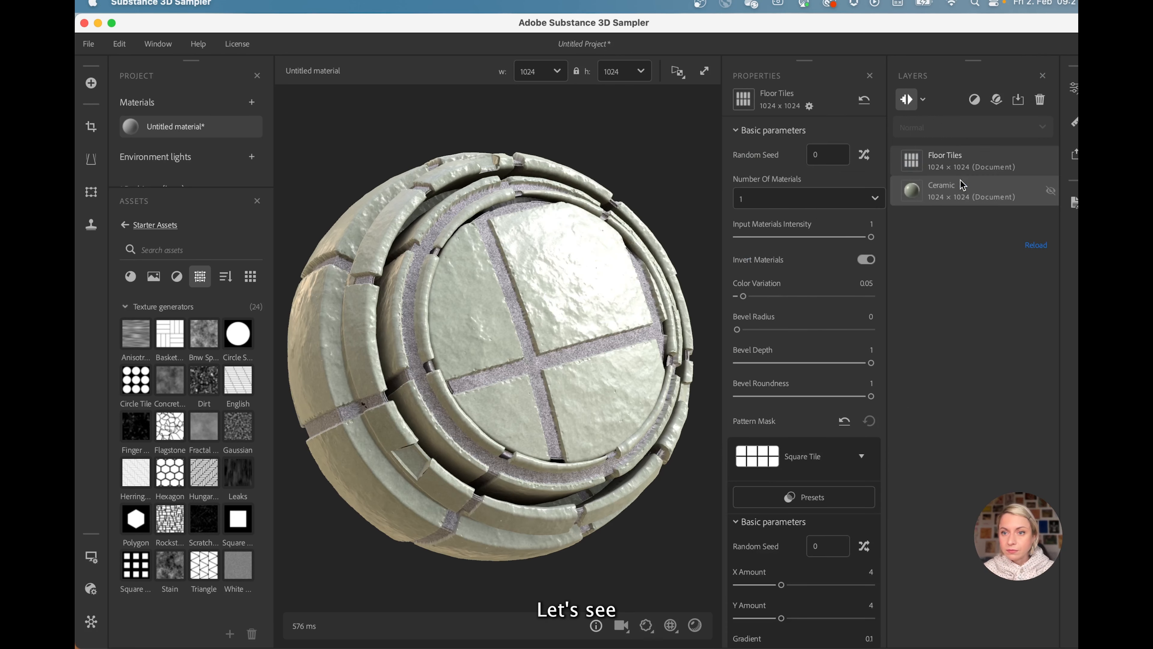
Step: Try the Dirt texture generator as the Floor Tiles filter's Pattern Mask and inspect it on the preview
scroll(780, 355, down, 4)
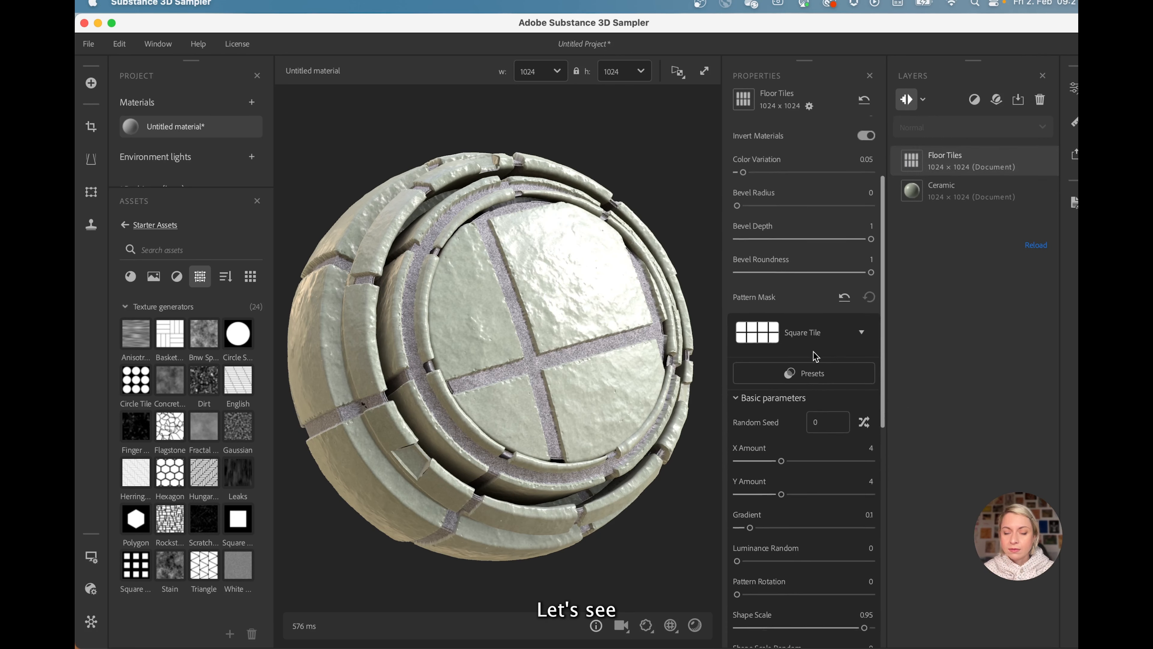
click(765, 326)
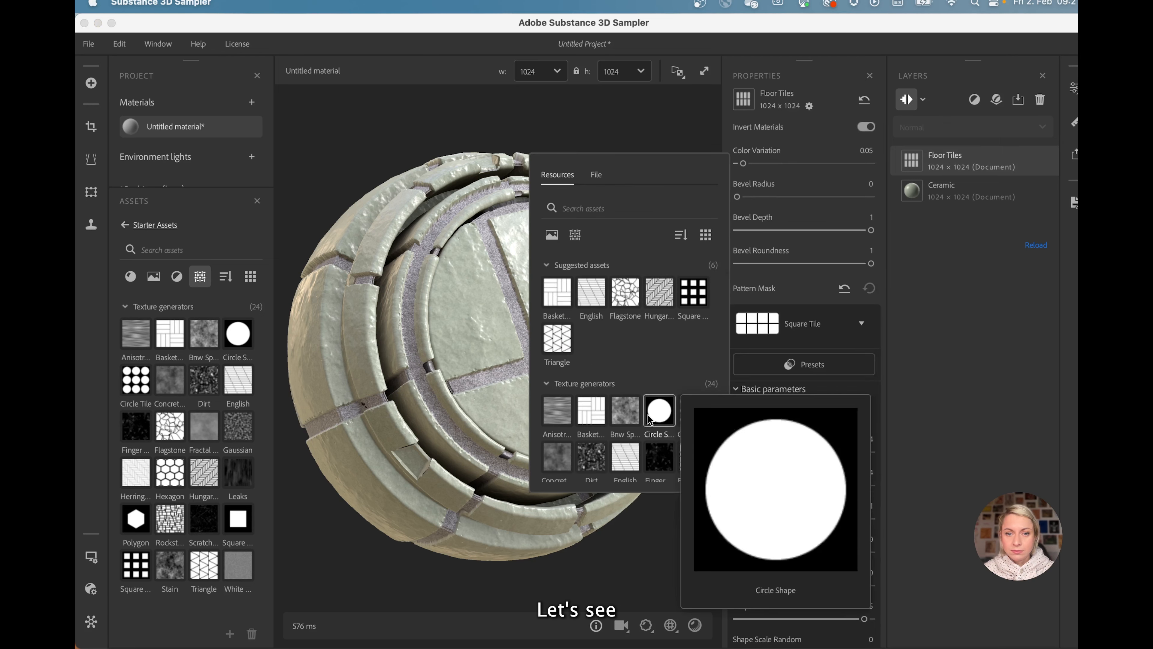
click(599, 460)
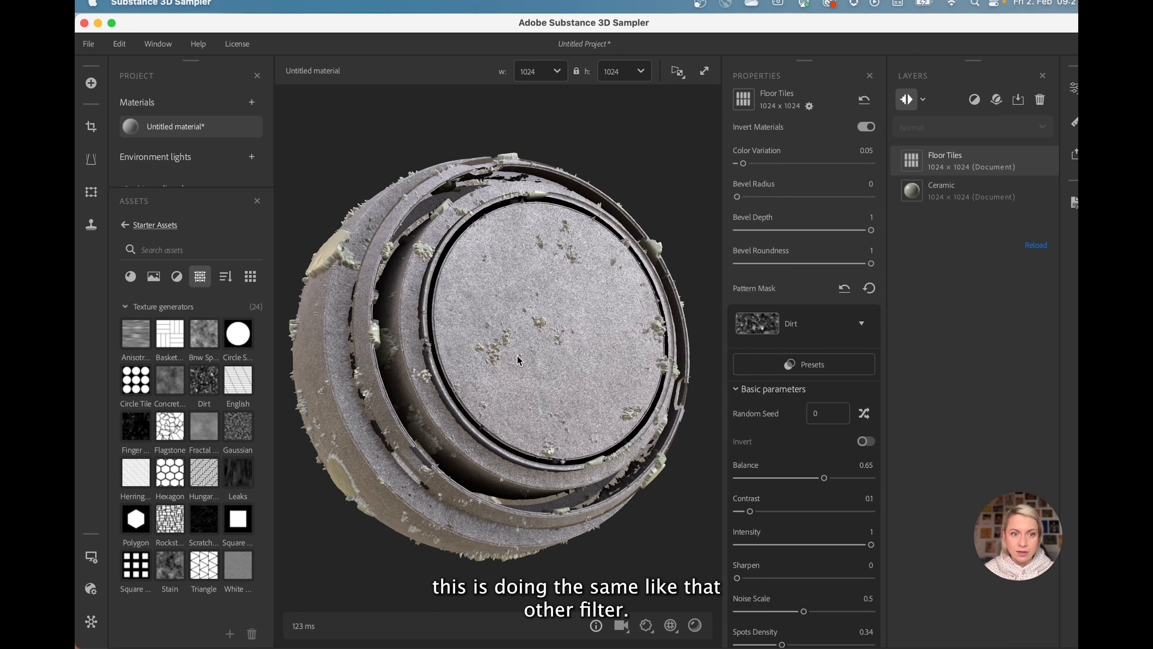
drag(517, 355, 593, 397)
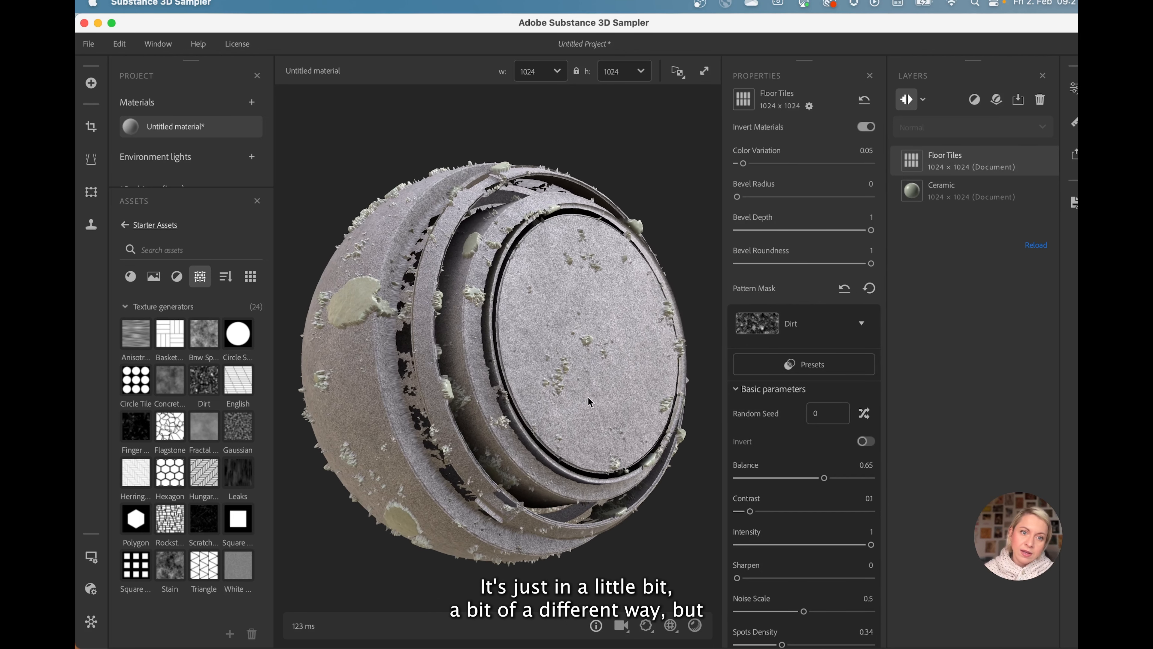
Step: Switch the Floor Tiles Pattern Mask to Finger Leaks and review the result and its parameters
click(757, 323)
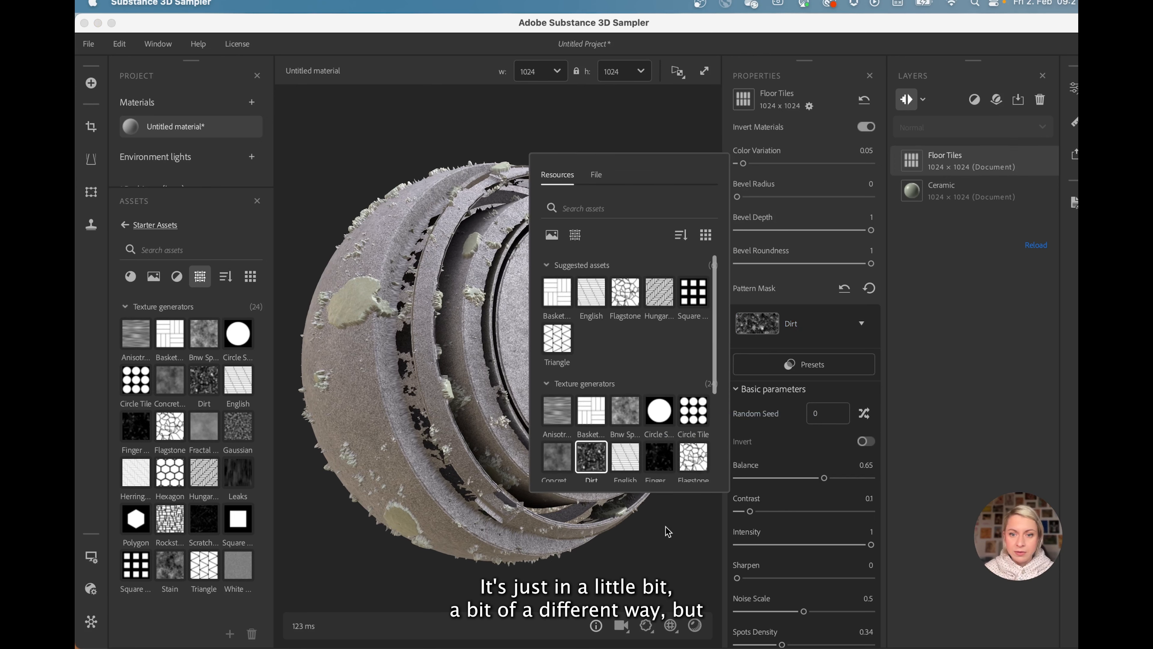
click(660, 458)
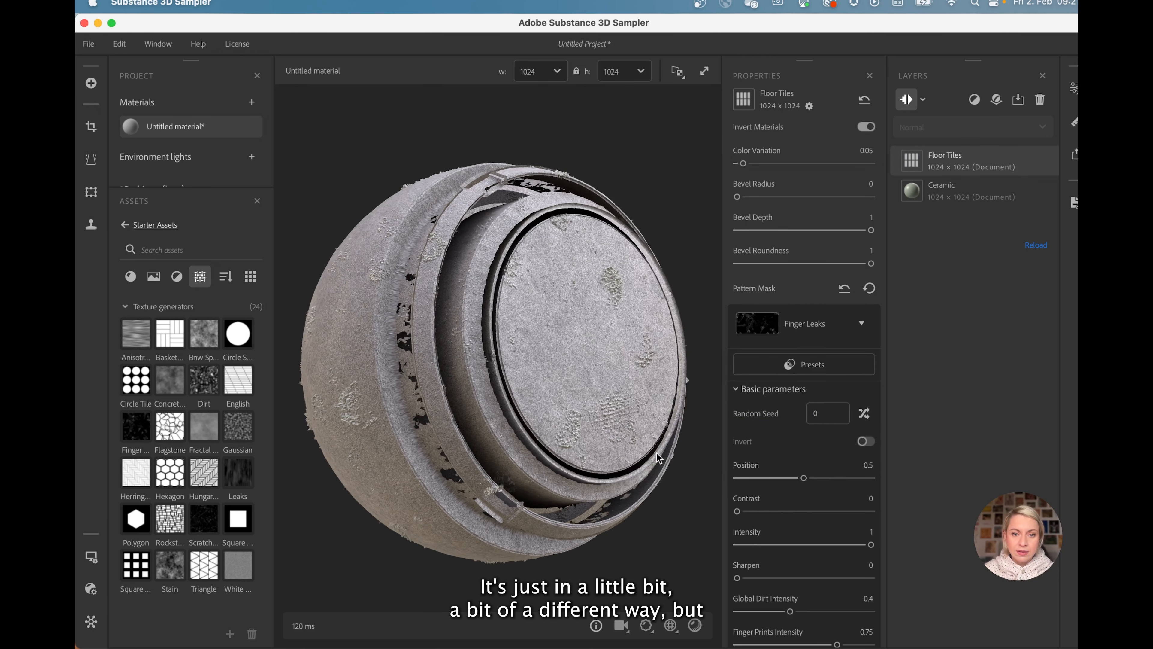
drag(613, 404, 561, 405)
scroll(594, 439, up, 3)
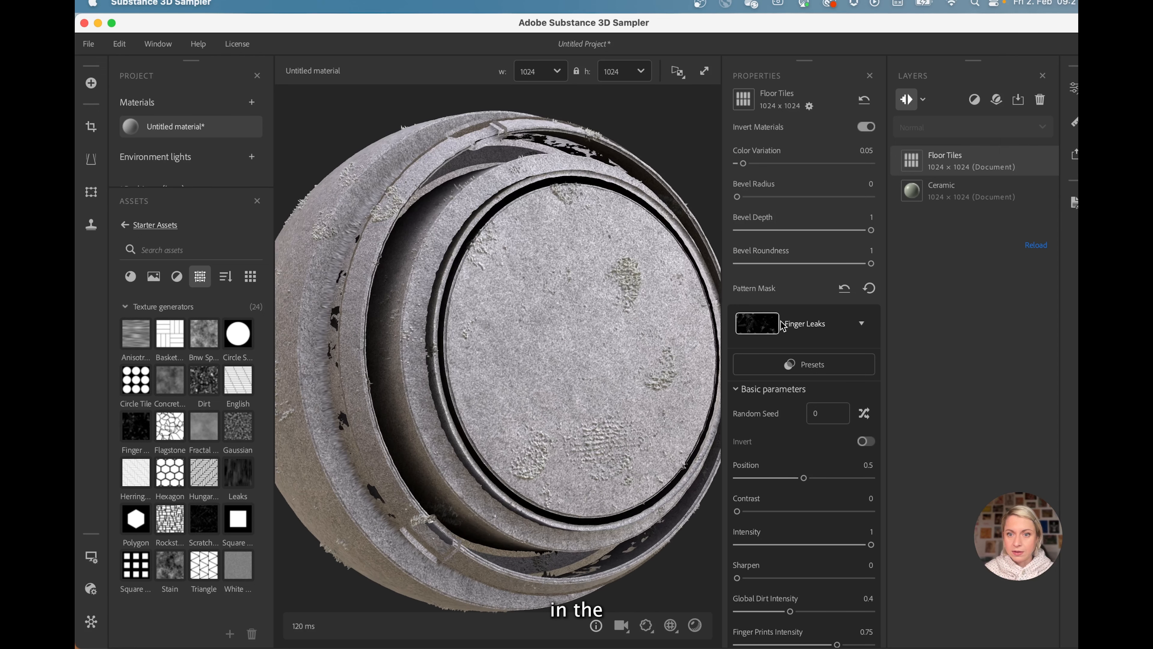
scroll(767, 327, up, 3)
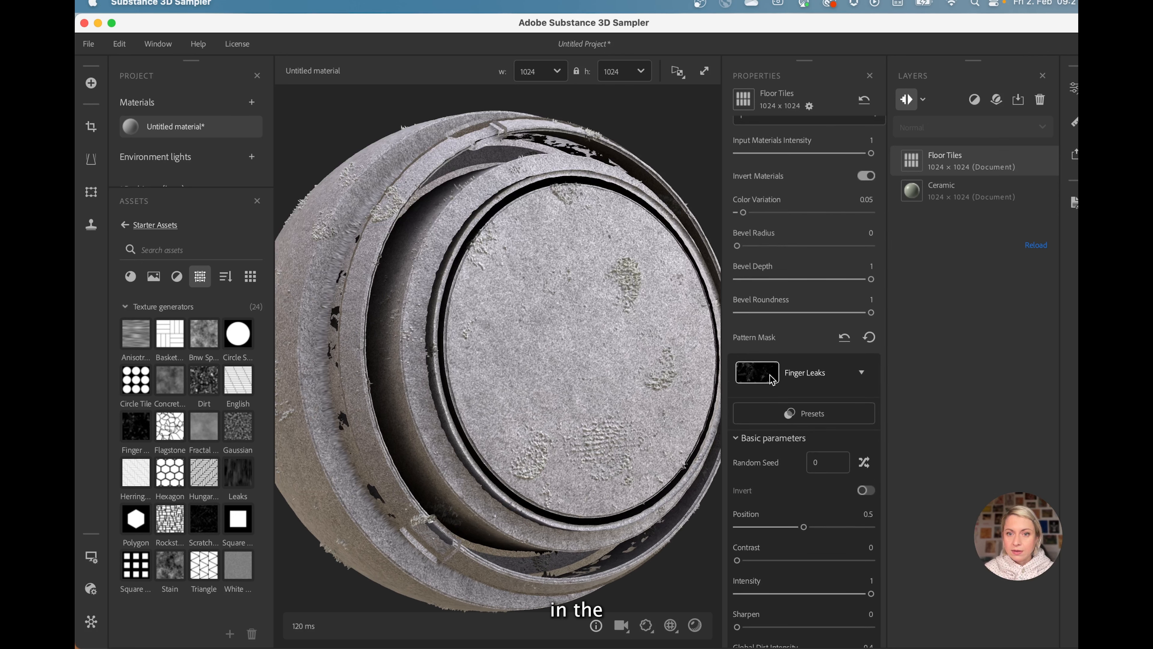
scroll(772, 379, down, 6)
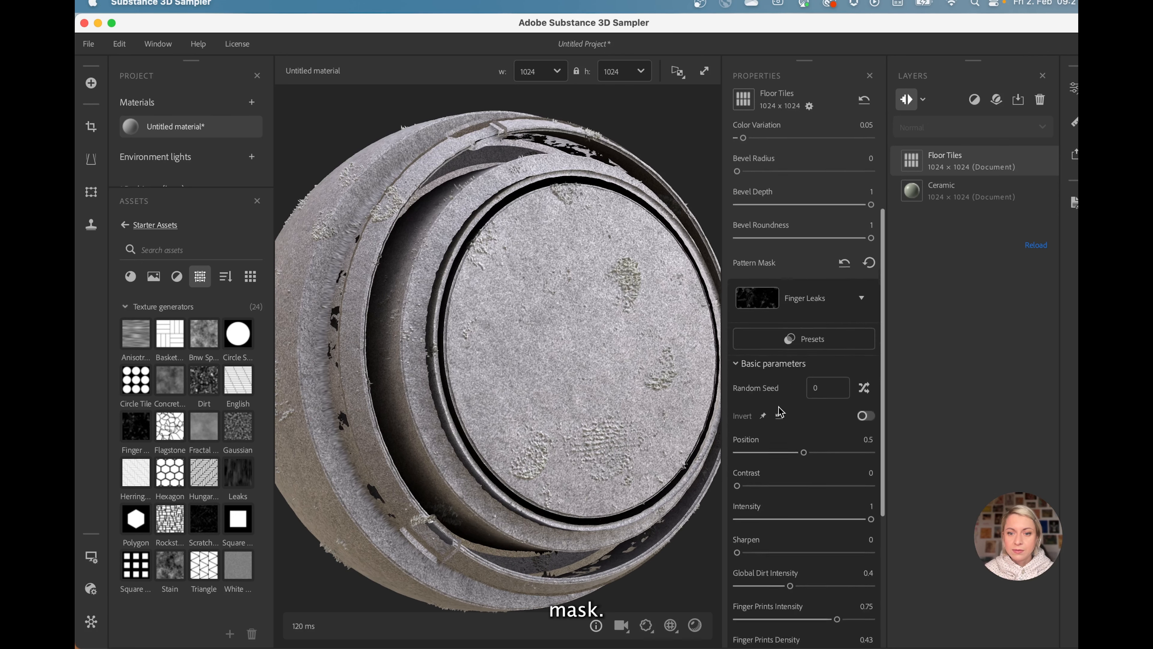
scroll(782, 436, down, 1)
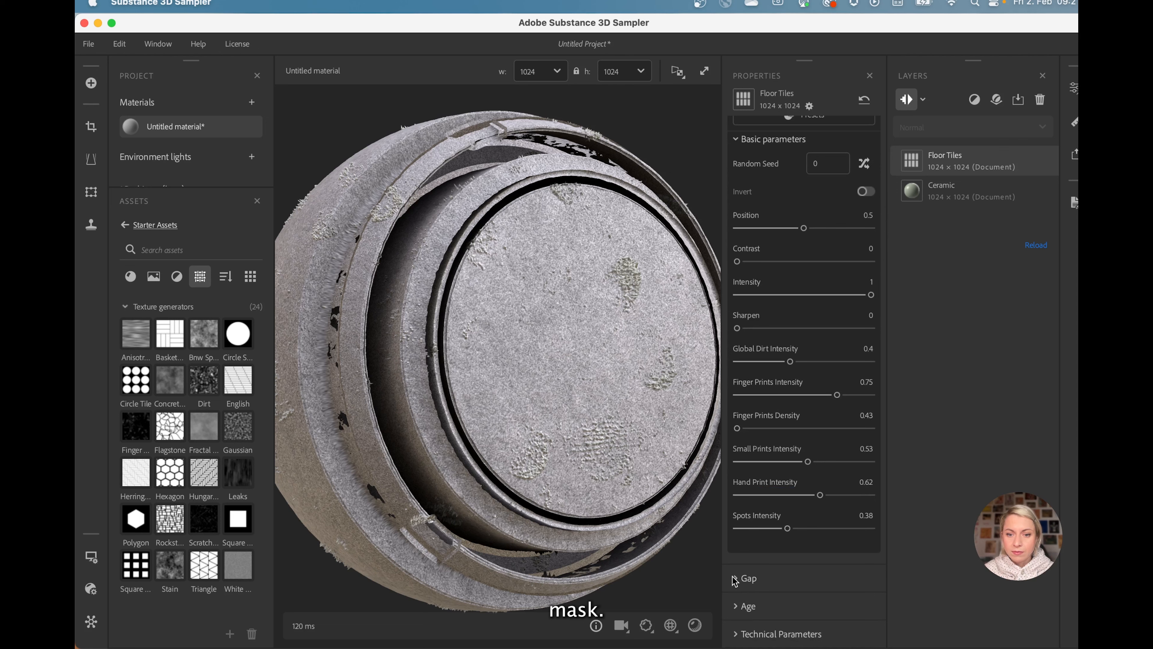
scroll(811, 301, up, 9)
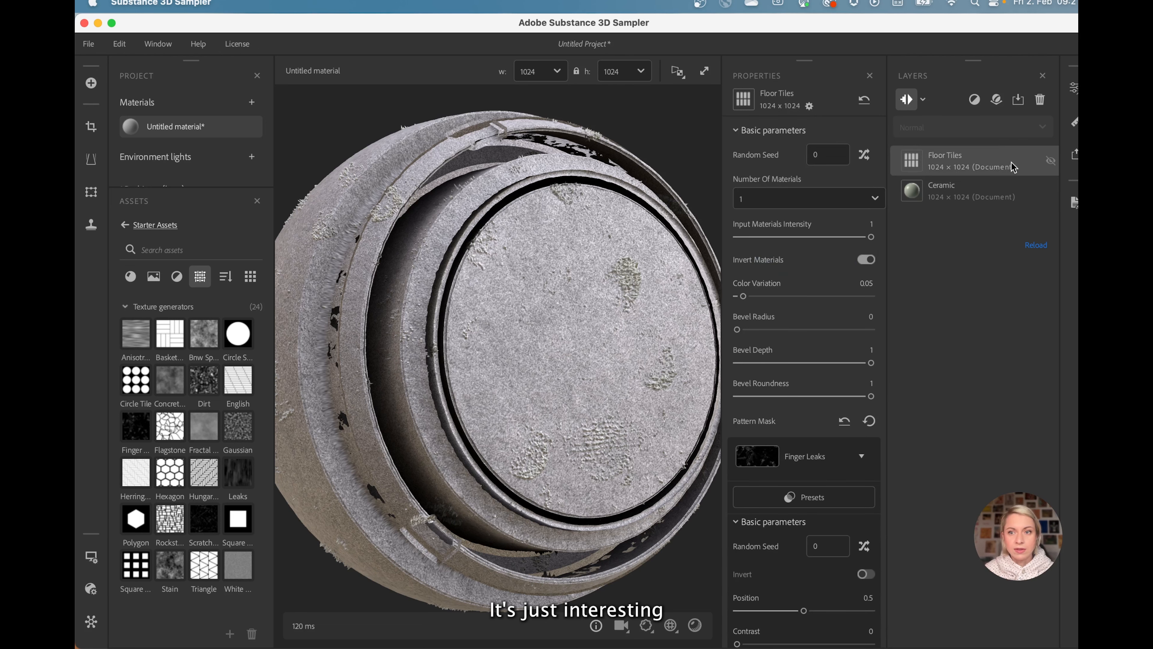
Step: Replace the Floor Tiles layer with a Cracks filter above the Ceramic material
click(1040, 100)
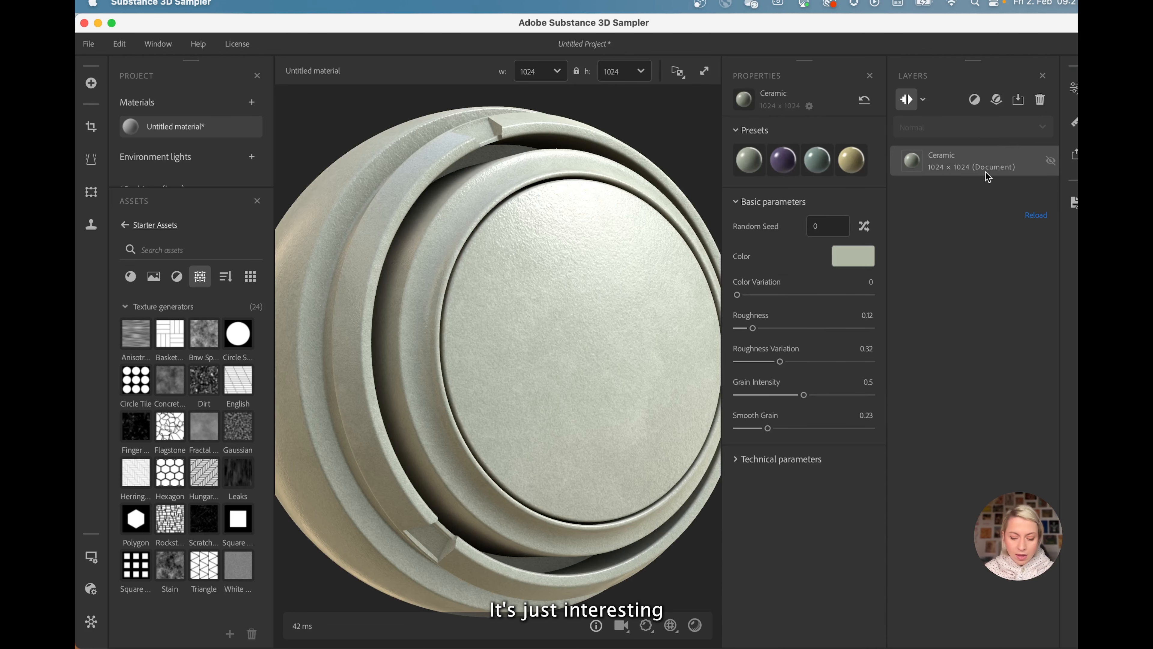
click(974, 100)
text(c)
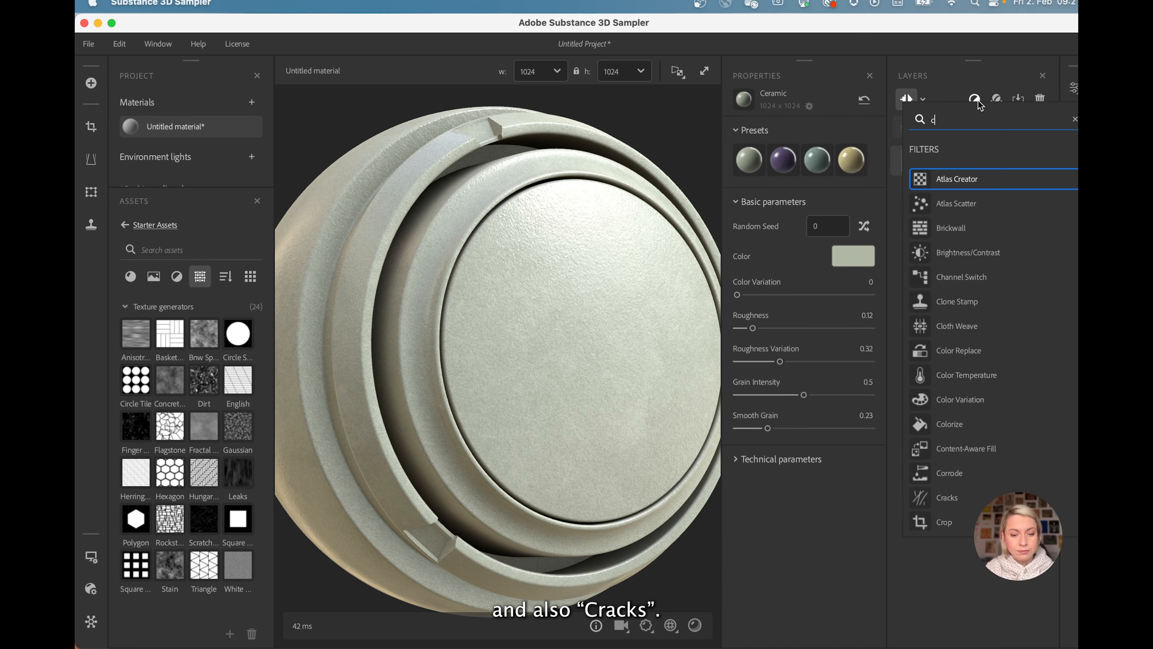
text(rack)
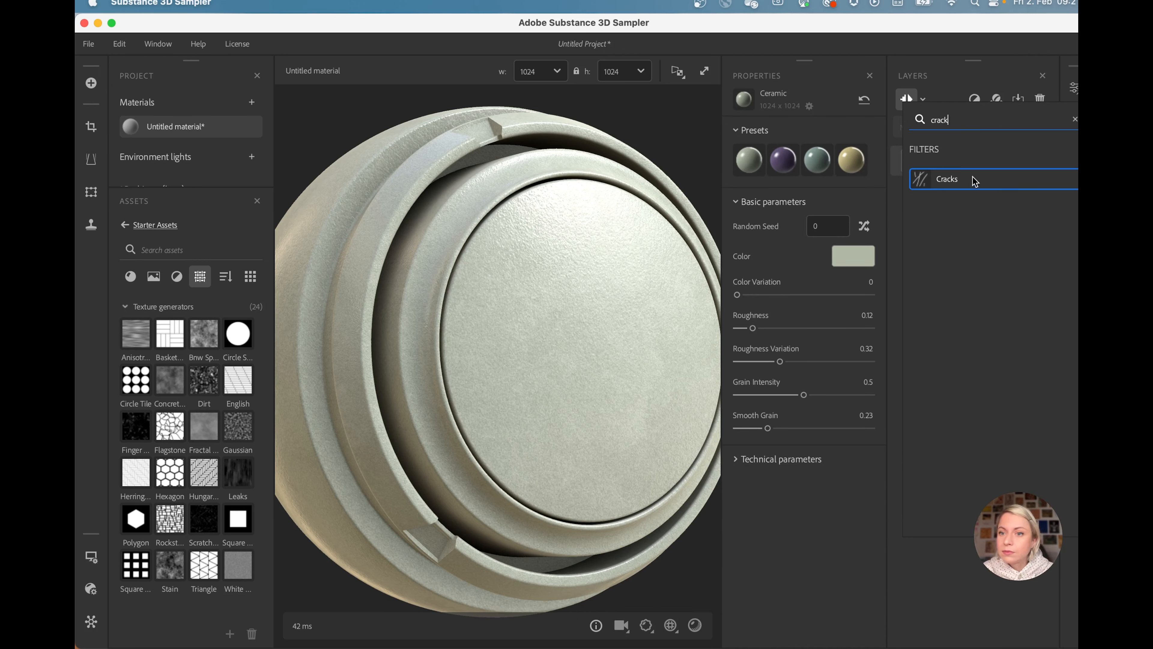
click(974, 181)
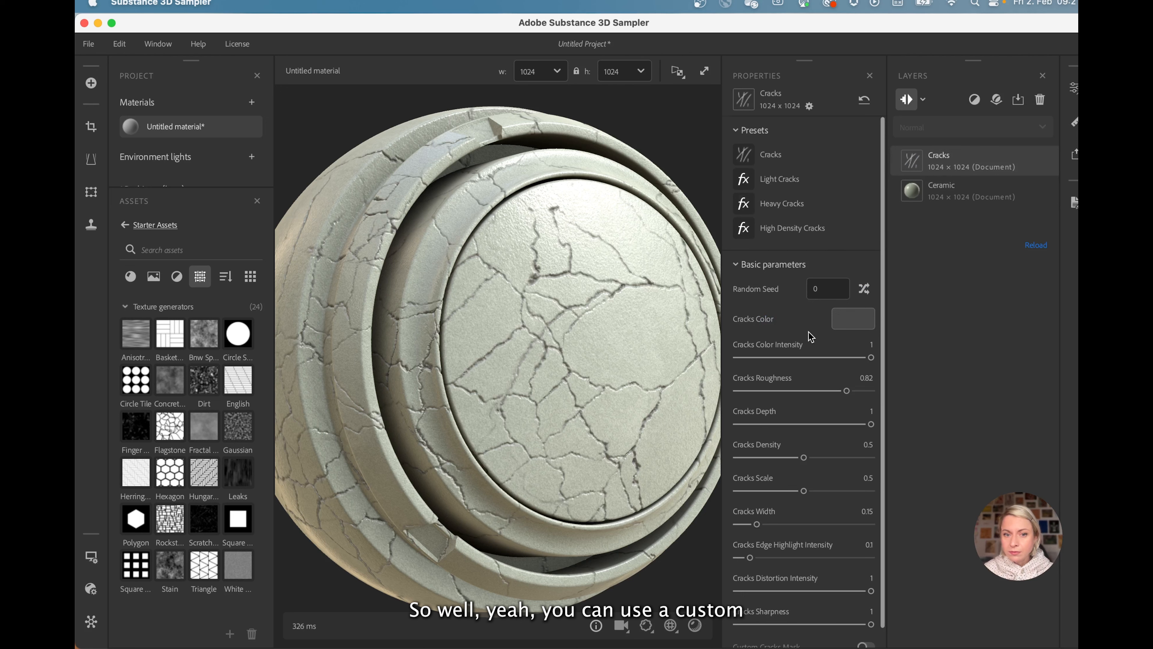
Step: Enable the Custom Cracks Mask and use the Dirt texture generator as its input
scroll(810, 336, down, 1)
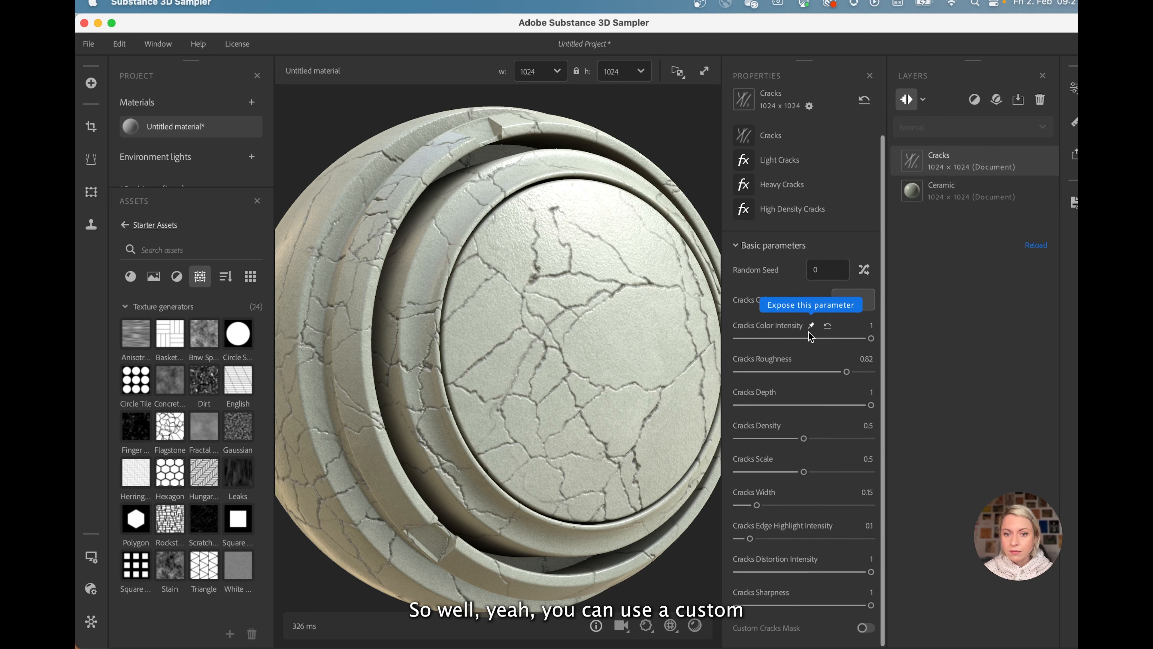
click(865, 629)
click(831, 626)
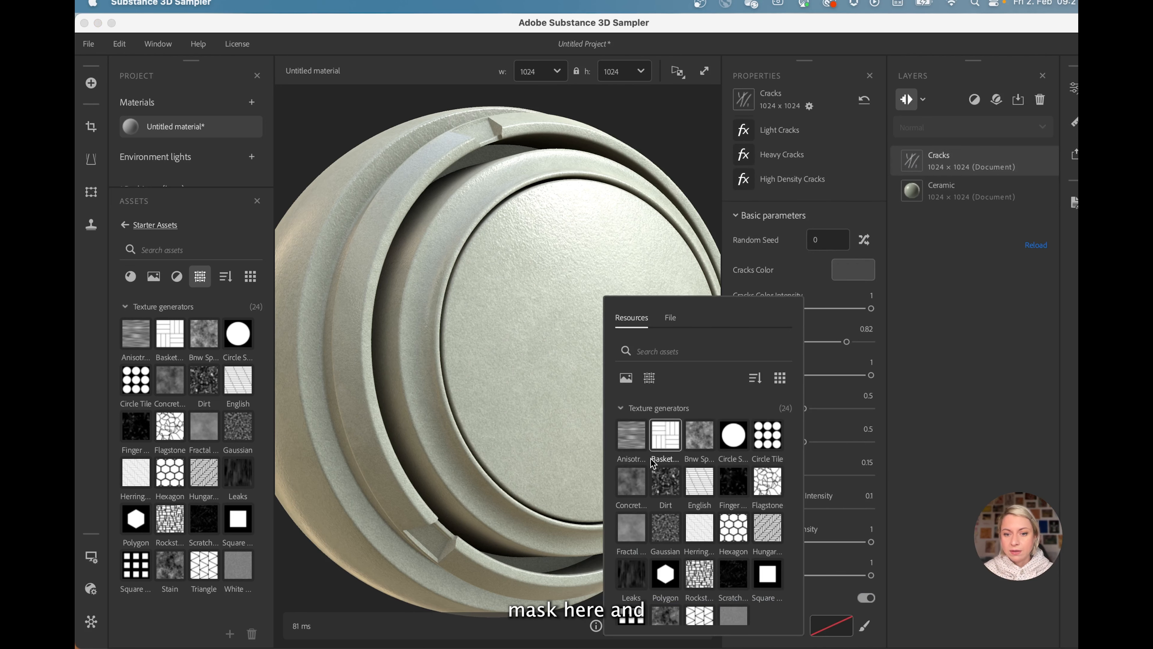
click(665, 485)
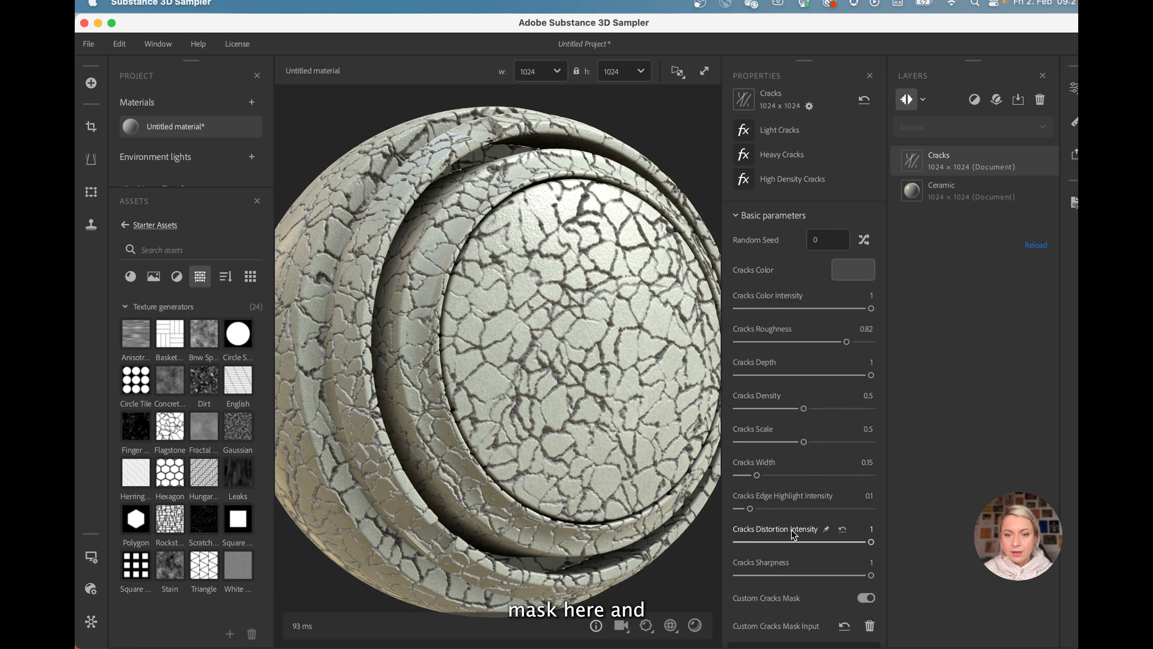
Step: Lower the Dirt mask's Balance to 0.26 and inspect the masked cracks on the preview
scroll(790, 537, down, 15)
drag(827, 414, 774, 414)
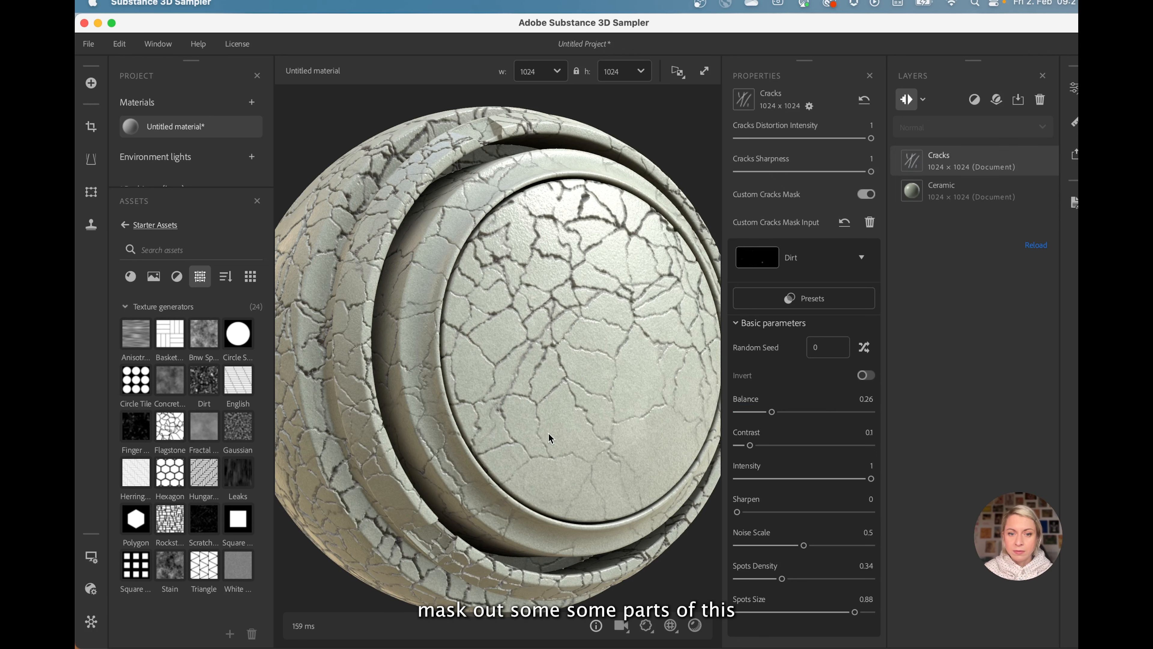
mouse_move(558, 428)
mouse_down()
mouse_move(535, 402)
mouse_move(556, 410)
mouse_up()
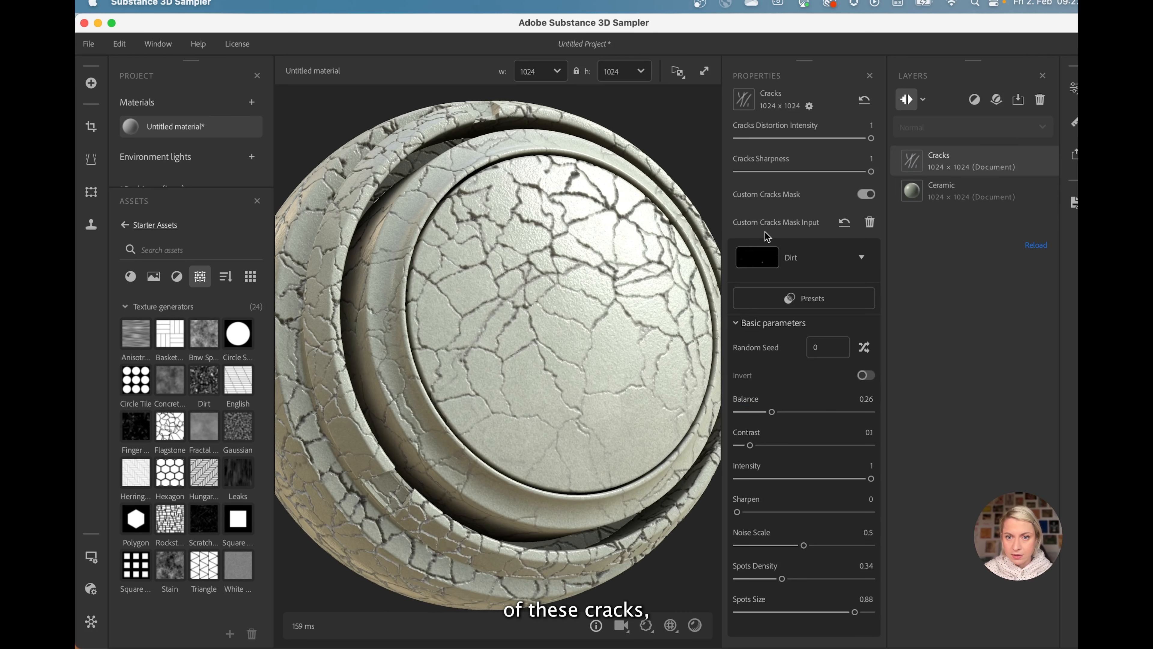
Step: Change the Custom Cracks Mask input to the Stain generator and set its Balance to 0.3
click(762, 257)
mouse_move(589, 535)
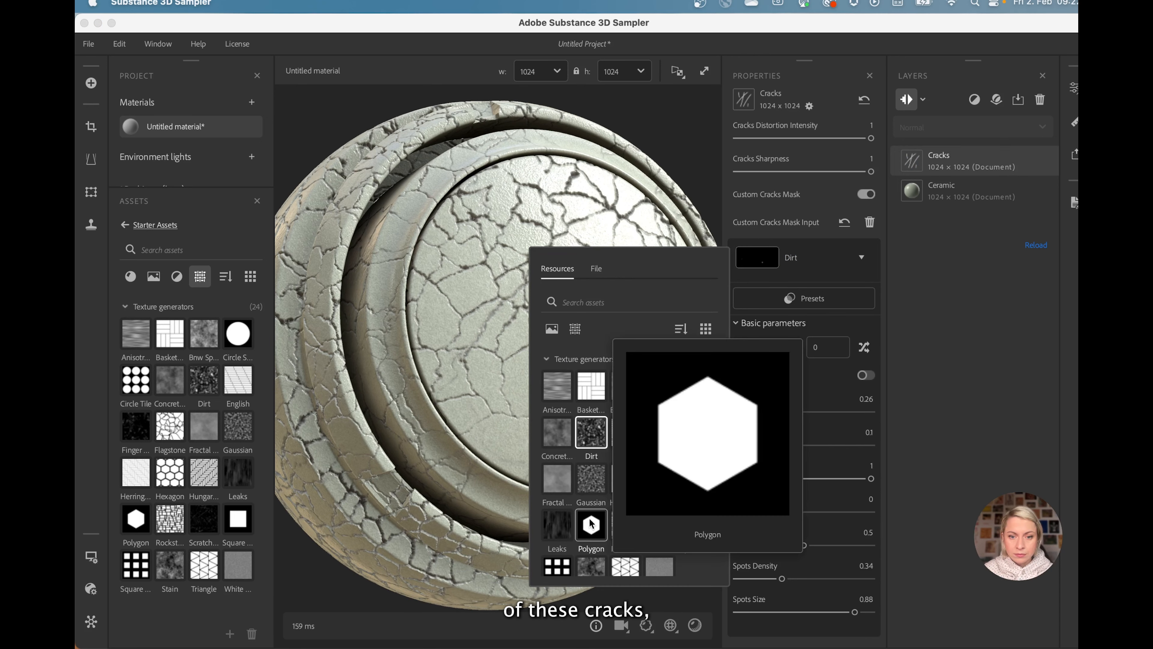
scroll(589, 535, down, 1)
click(592, 543)
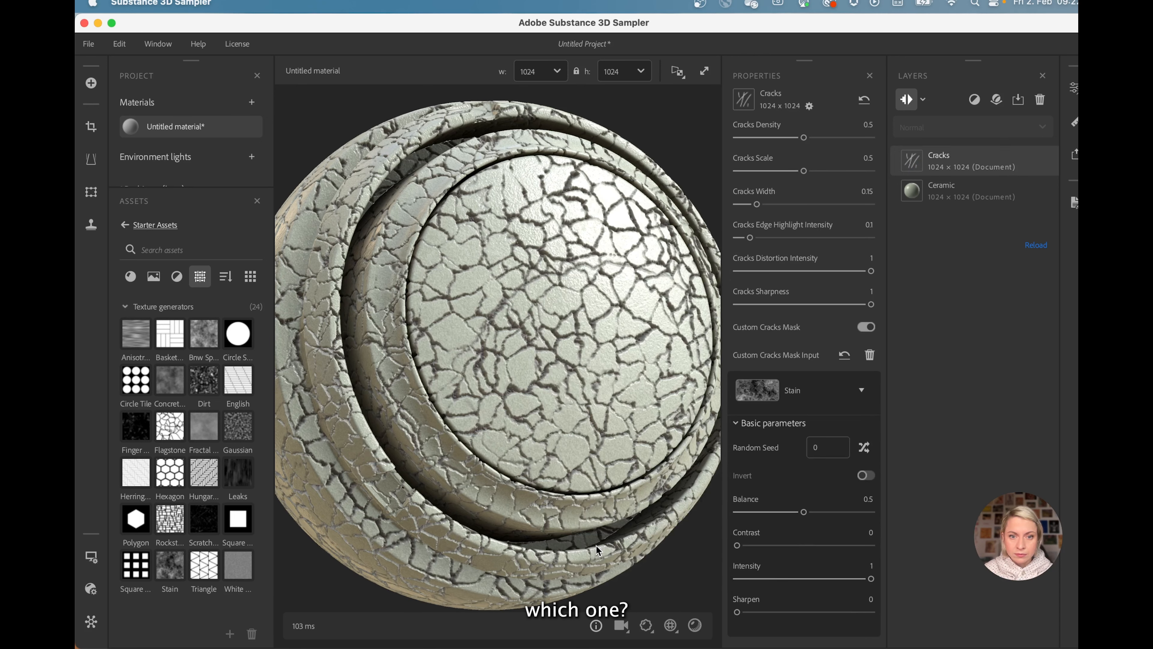
mouse_move(803, 512)
mouse_down()
mouse_move(813, 513)
mouse_move(781, 512)
mouse_up()
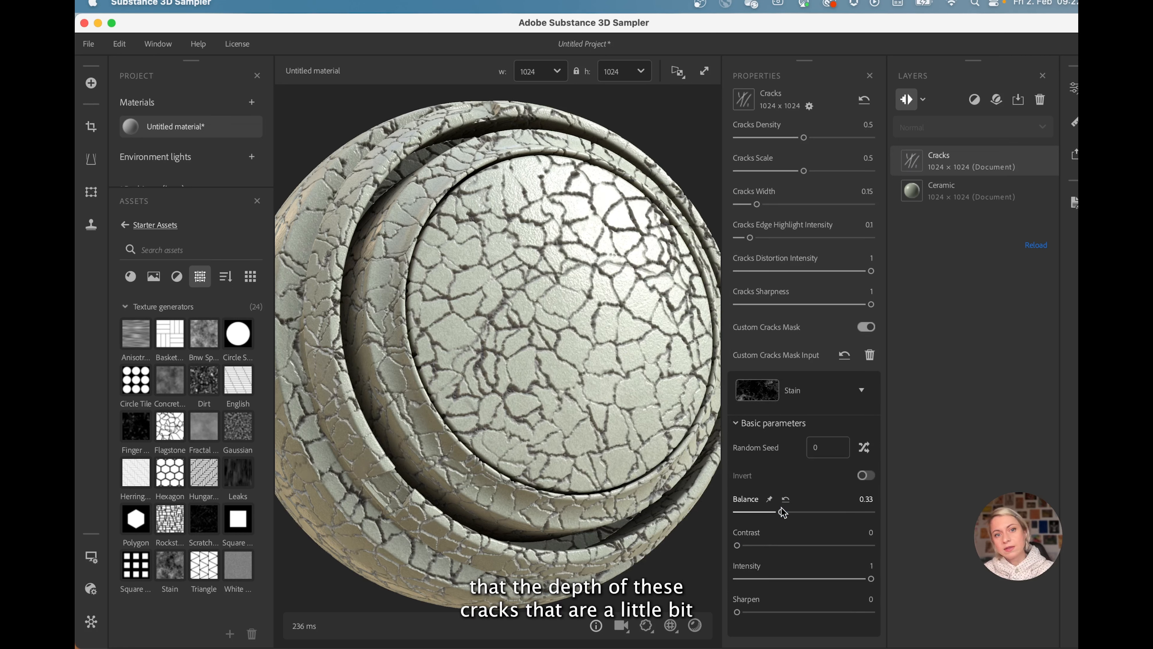
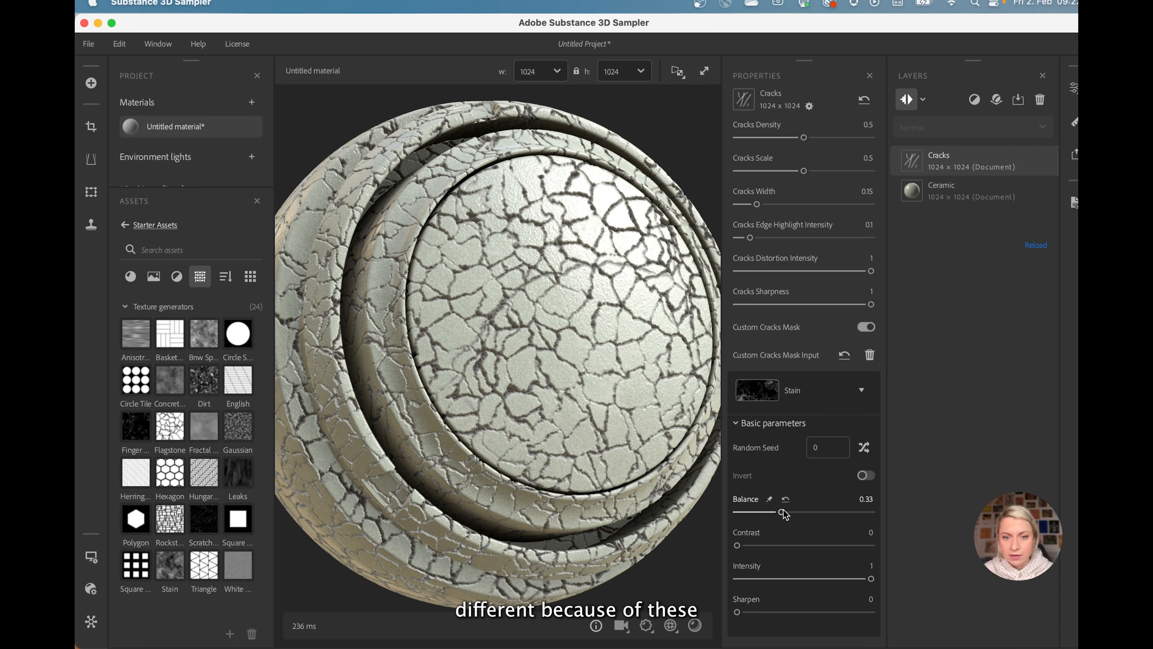
mouse_move(785, 514)
mouse_down()
mouse_move(848, 518)
mouse_move(785, 522)
mouse_up()
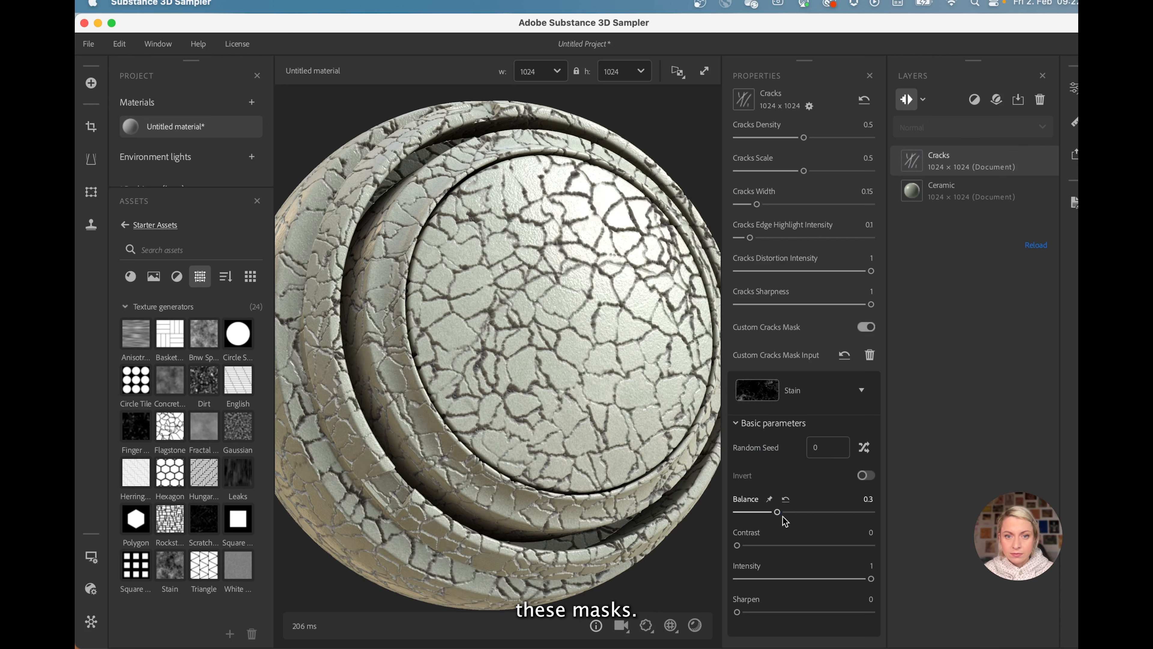
Step: Change the Custom Cracks Mask input to Gaussian, set Disorder to 0.68 and inspect the cracks
click(773, 398)
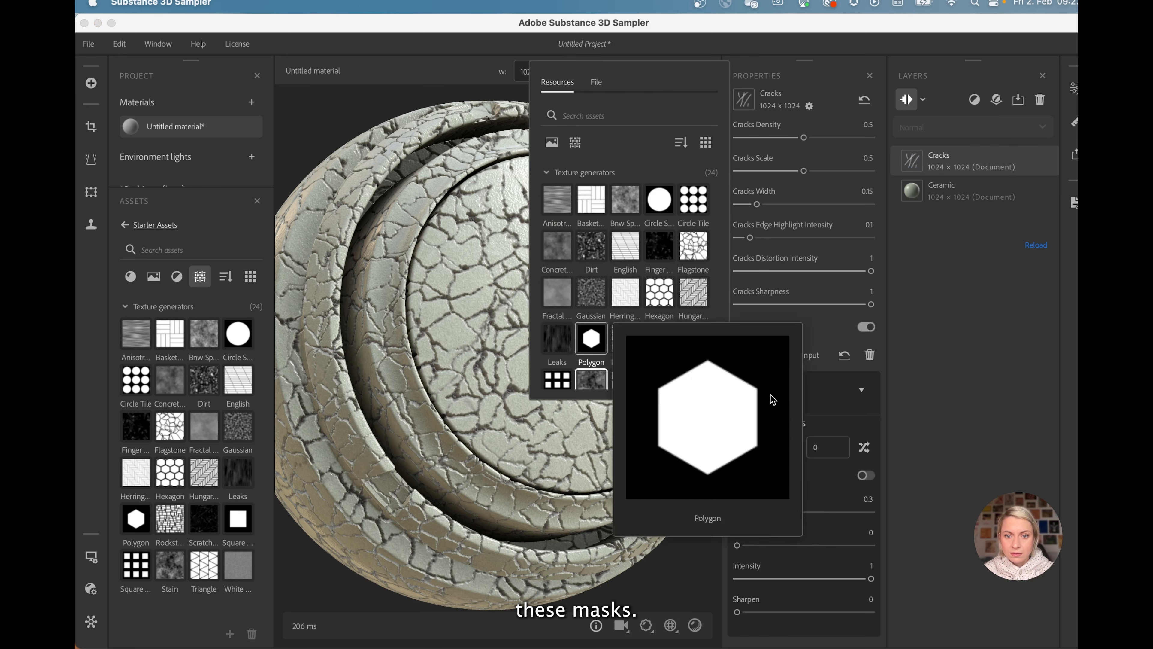
click(598, 297)
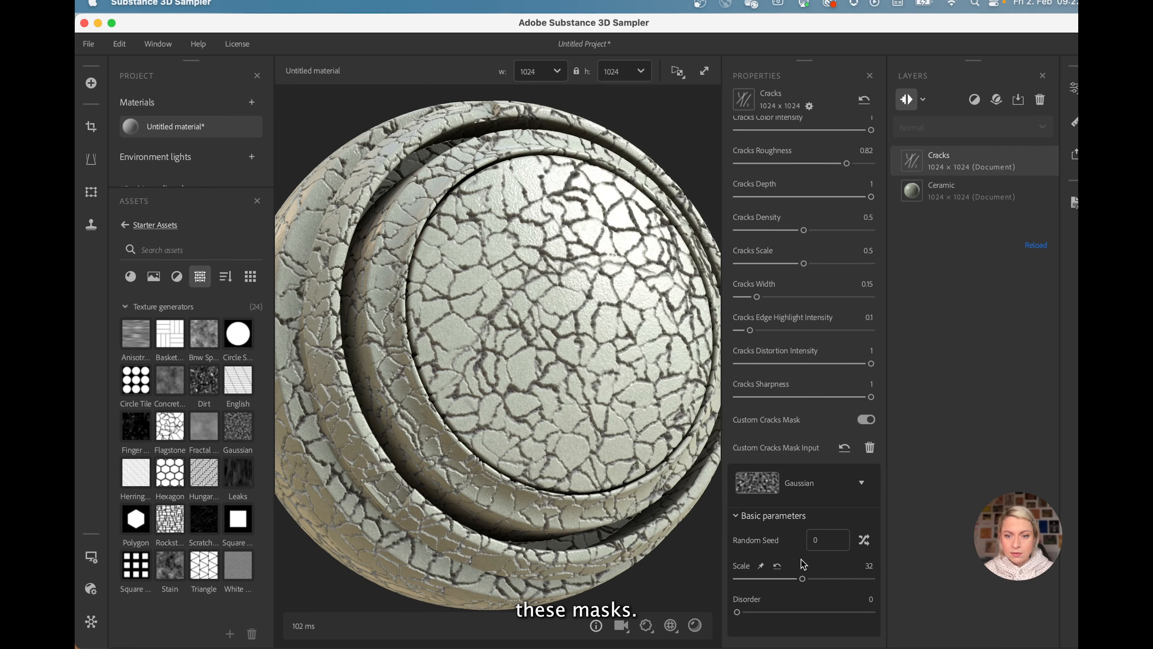
drag(737, 612, 829, 617)
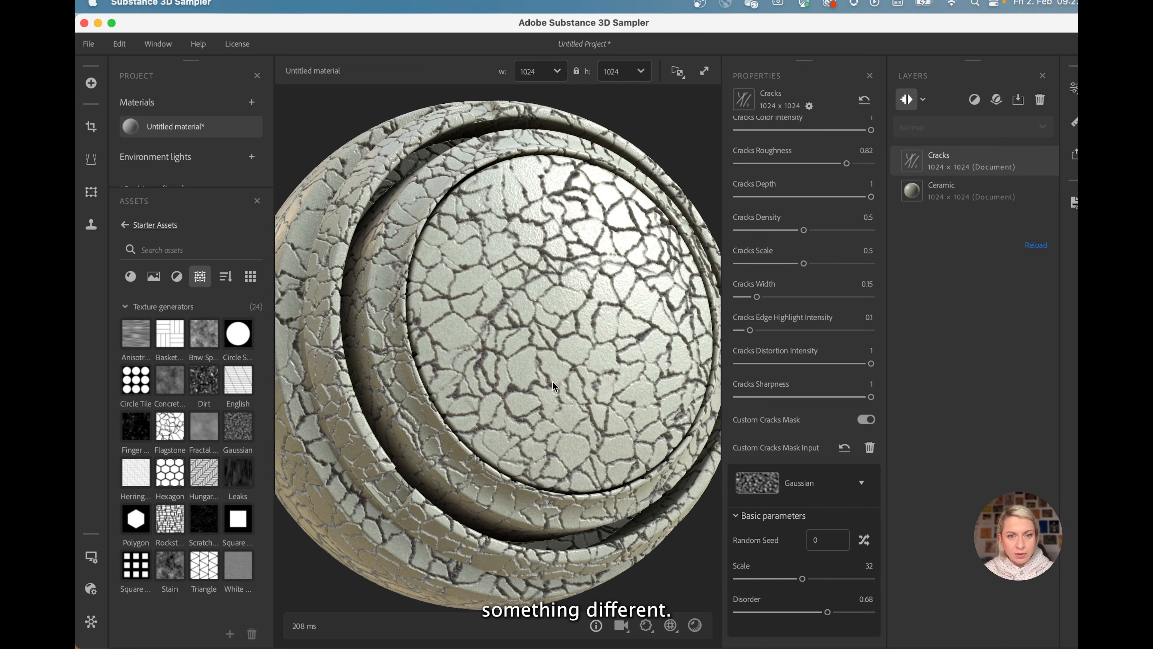
drag(551, 381, 565, 368)
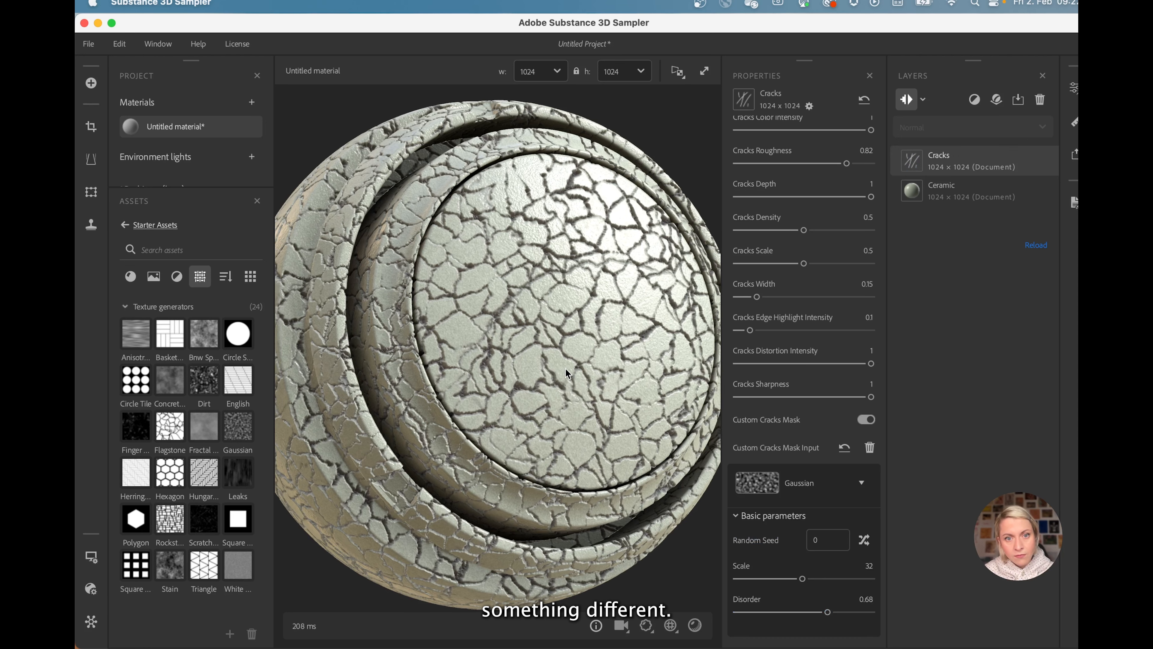
scroll(565, 367, up, 2)
scroll(566, 362, down, 5)
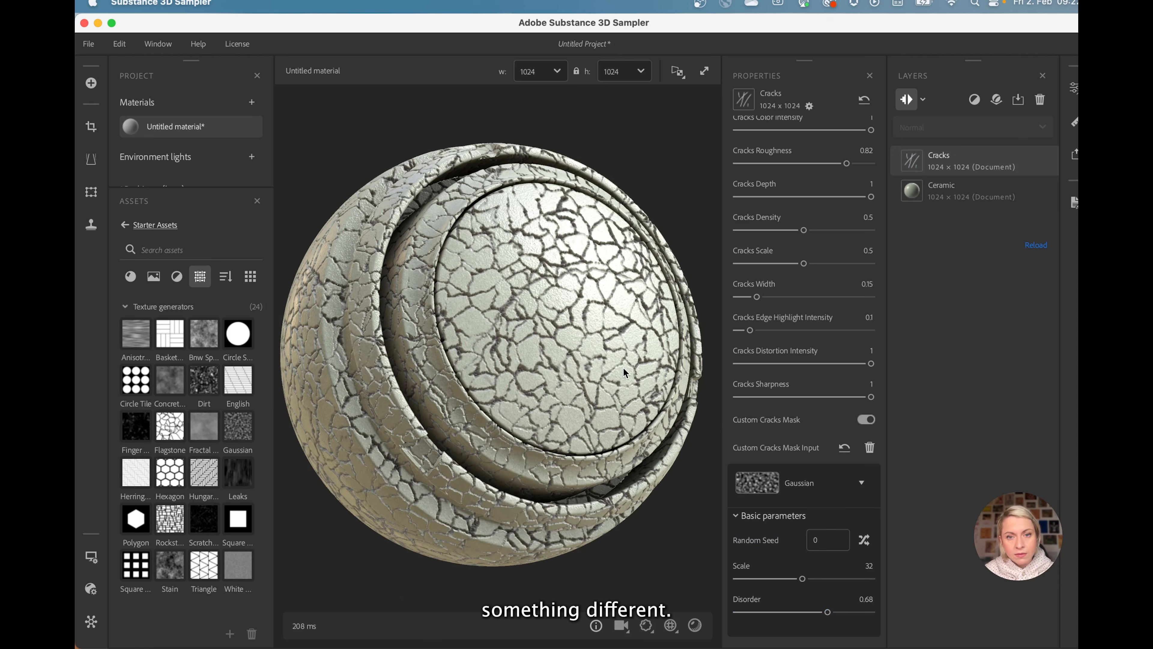
Step: Delete the Cracks filter and the Ceramic layer, and apply the Terrazzo starter material as the new base
click(1040, 102)
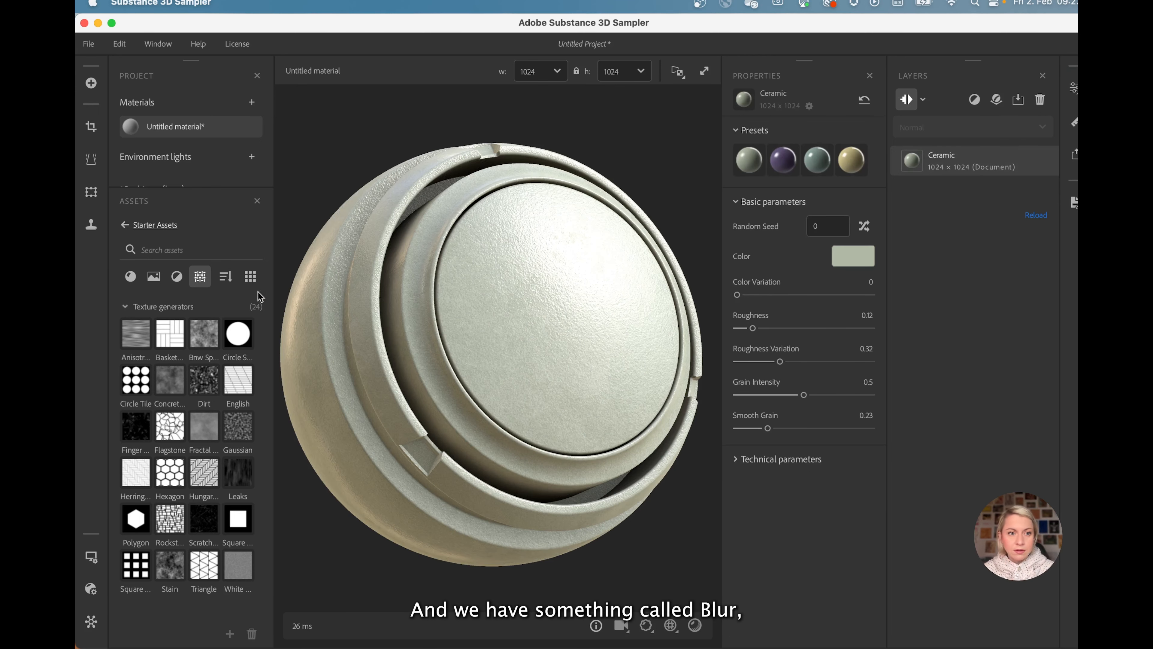
click(131, 276)
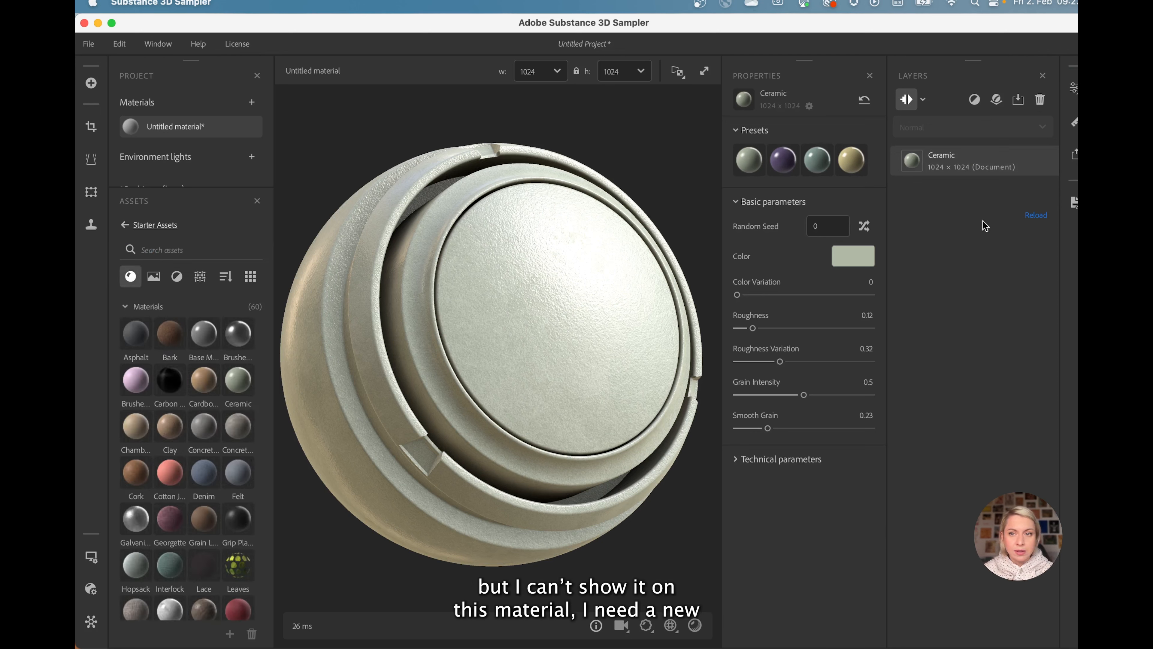
scroll(136, 431, down, 10)
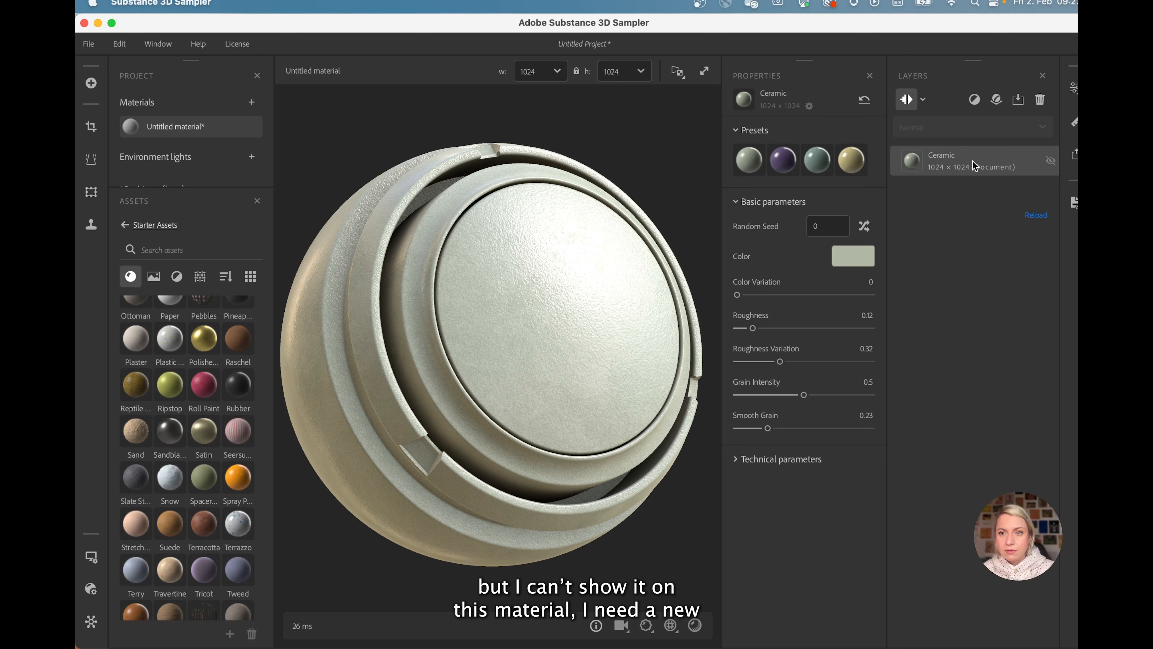
click(1039, 100)
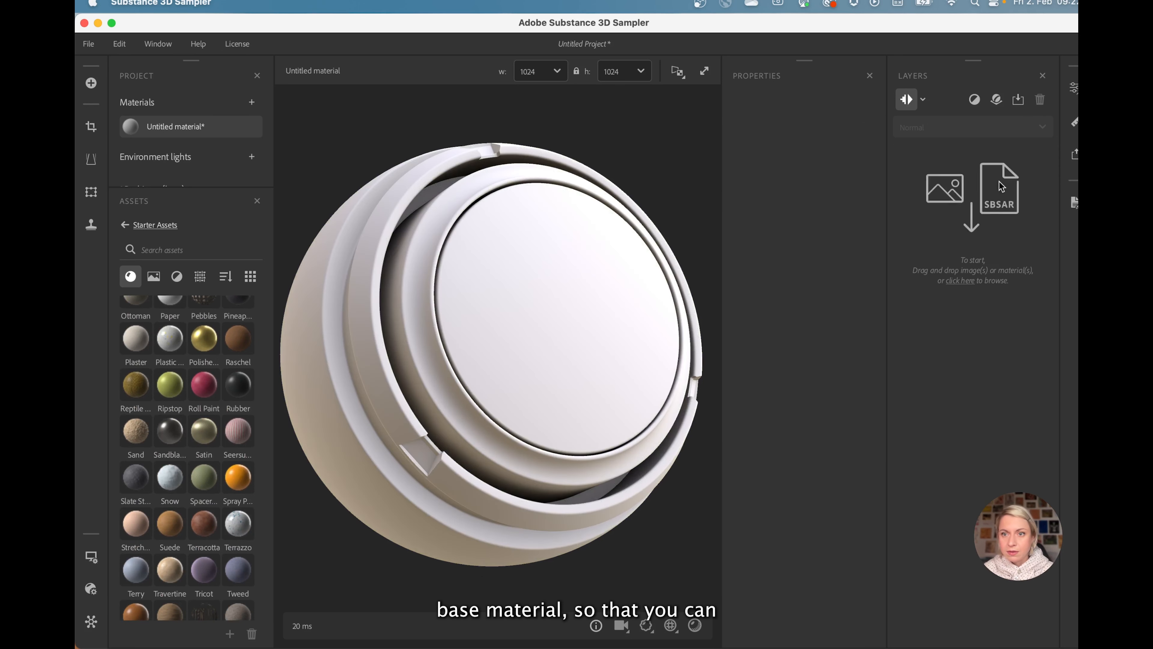
drag(230, 552, 528, 386)
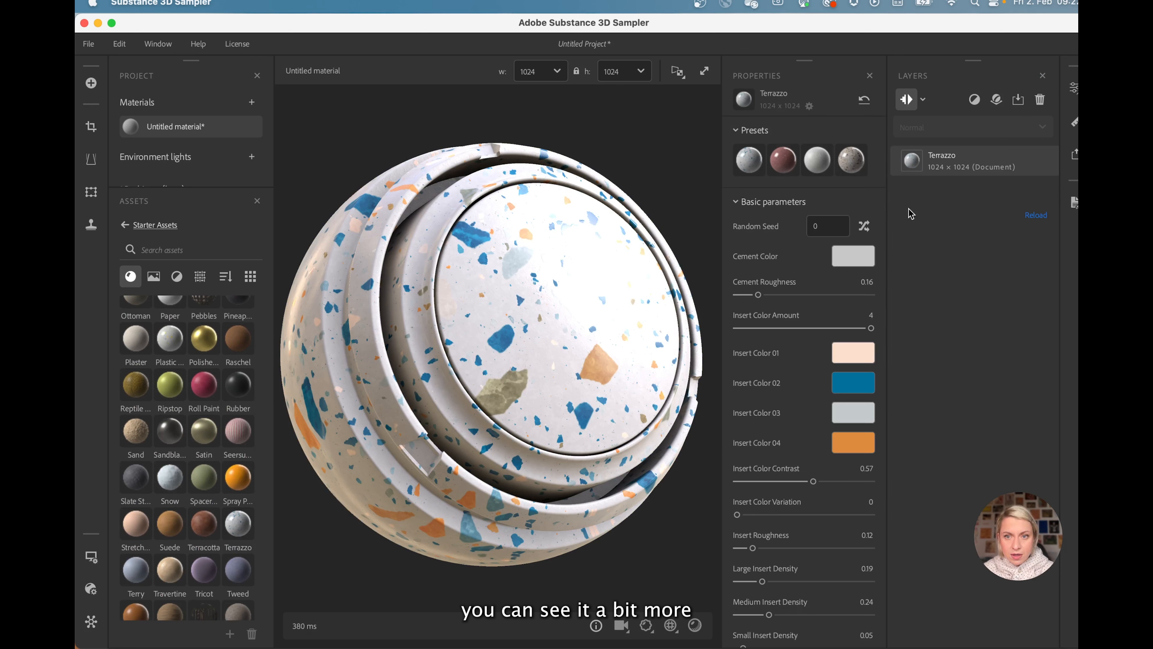
Step: Add a Blur filter above the Terrazzo layer and set its Intensity to 1.8
click(974, 99)
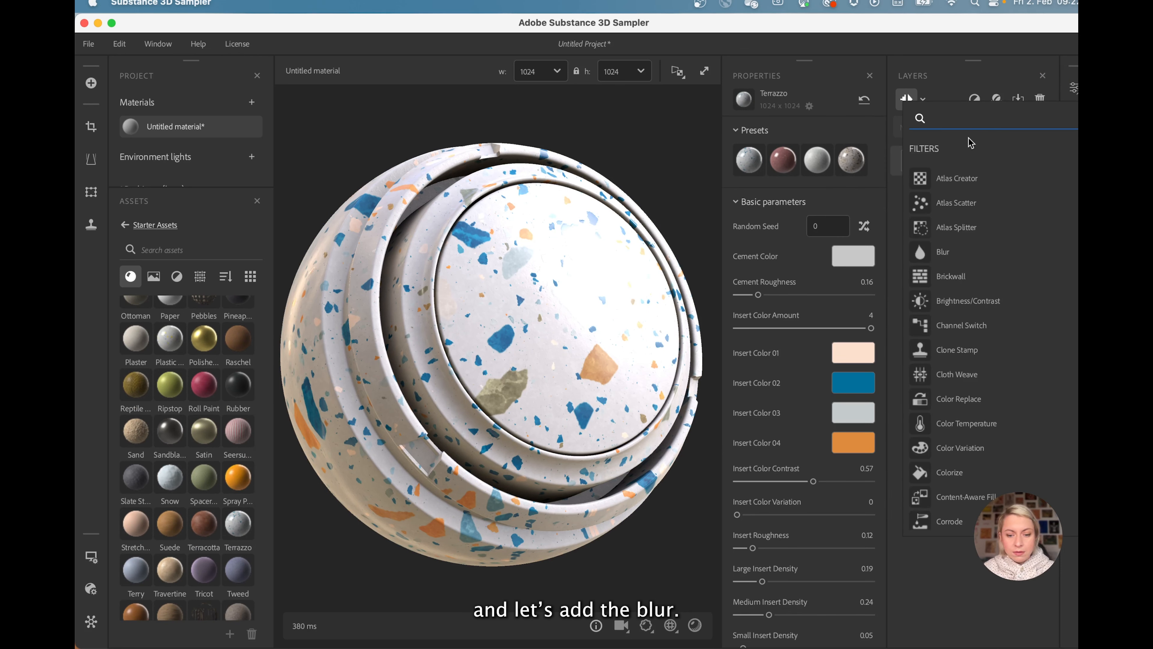
text(blur)
click(963, 188)
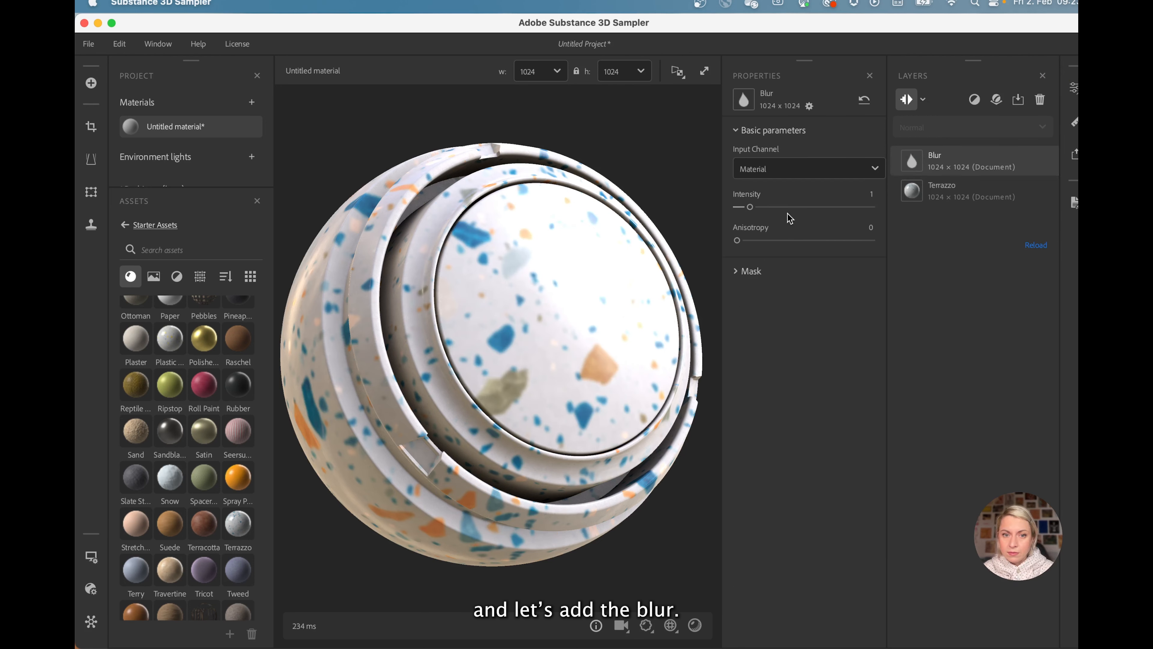
mouse_move(779, 207)
mouse_down()
mouse_move(789, 207)
mouse_move(757, 208)
mouse_up()
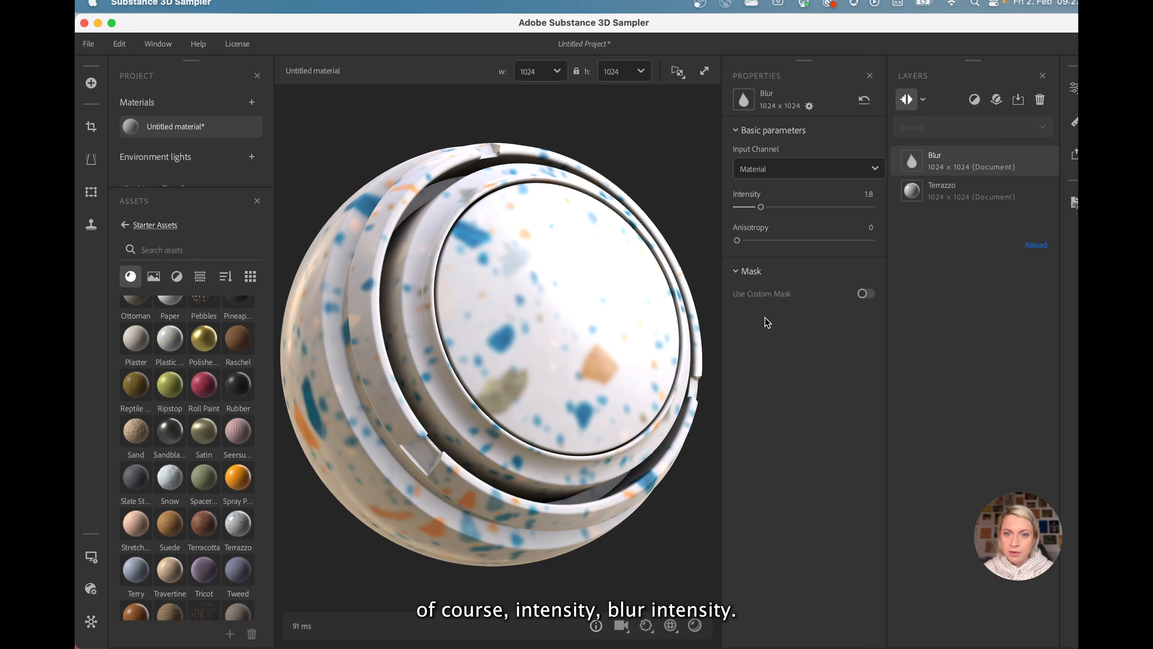
Step: Enable the Blur filter's custom mask with the Dirt generator, set Balance to 0.69 and inspect the preview
click(861, 294)
click(830, 295)
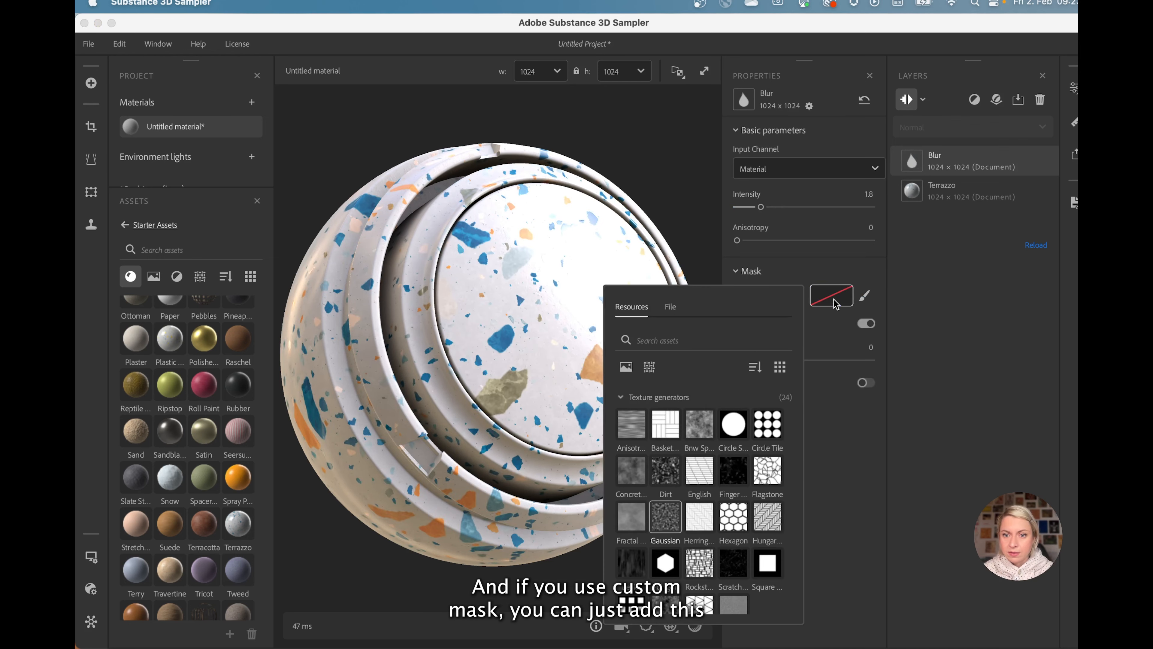
click(665, 473)
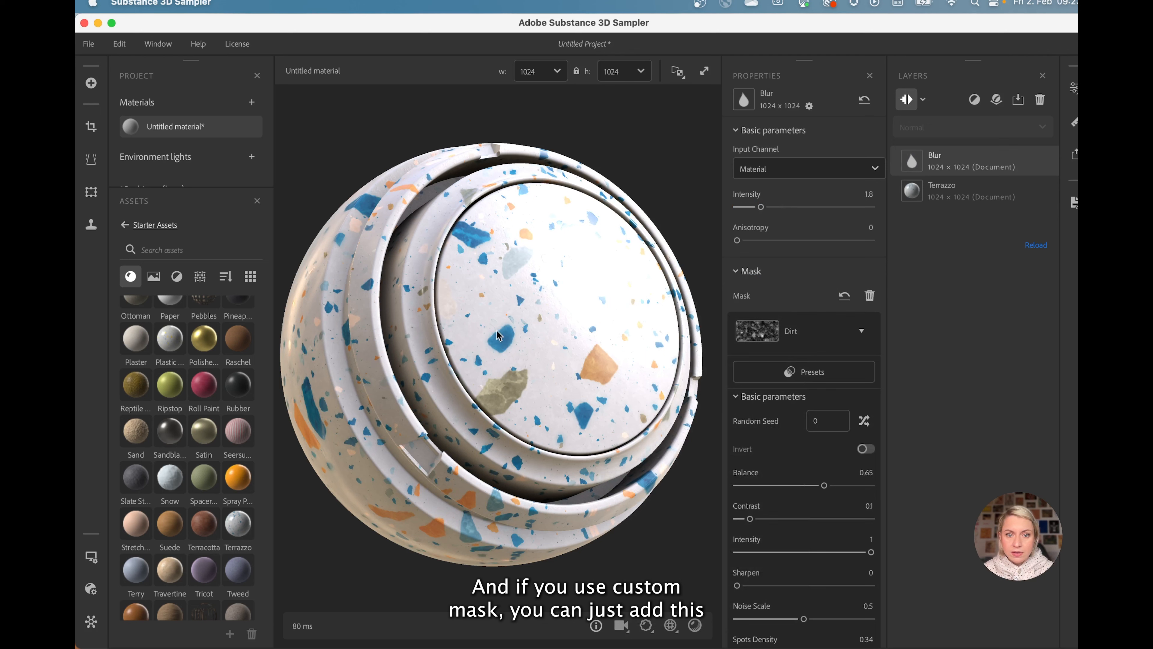
mouse_move(826, 488)
mouse_down()
mouse_move(847, 486)
mouse_move(807, 487)
mouse_move(830, 488)
mouse_up()
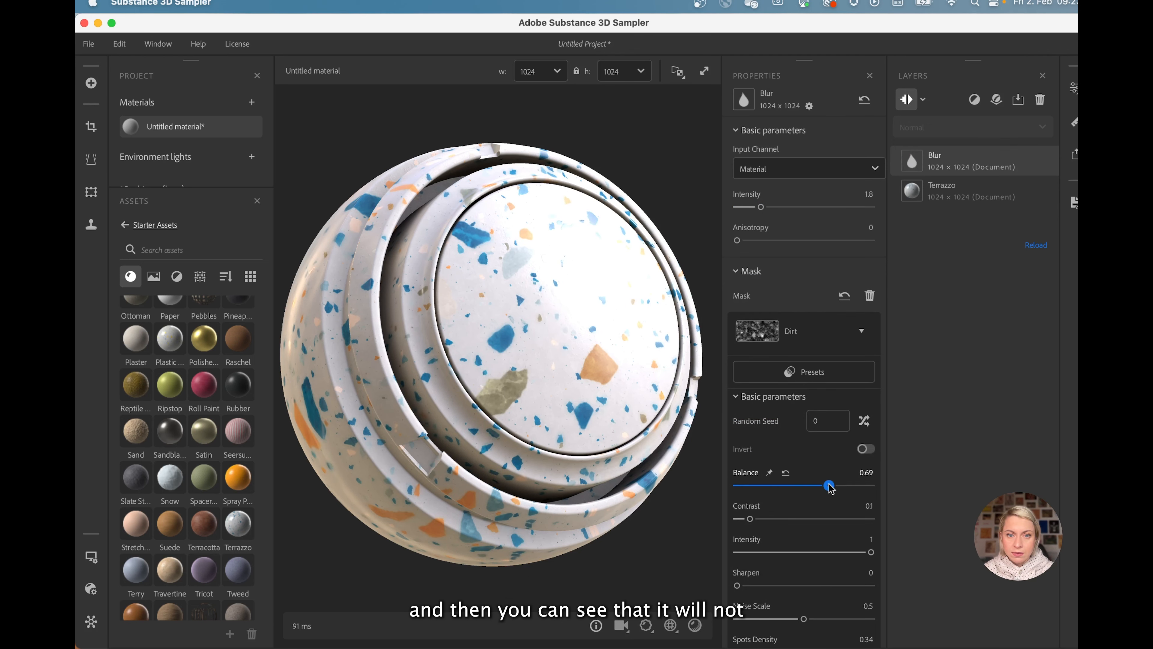
scroll(544, 311, up, 3)
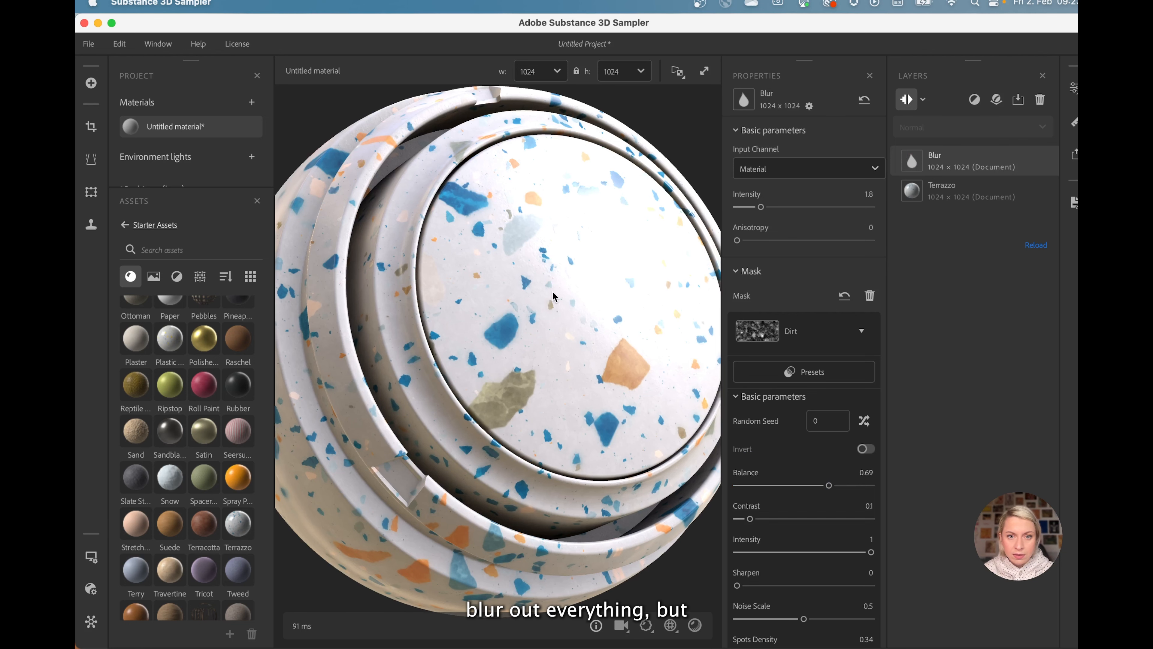
drag(552, 294, 513, 331)
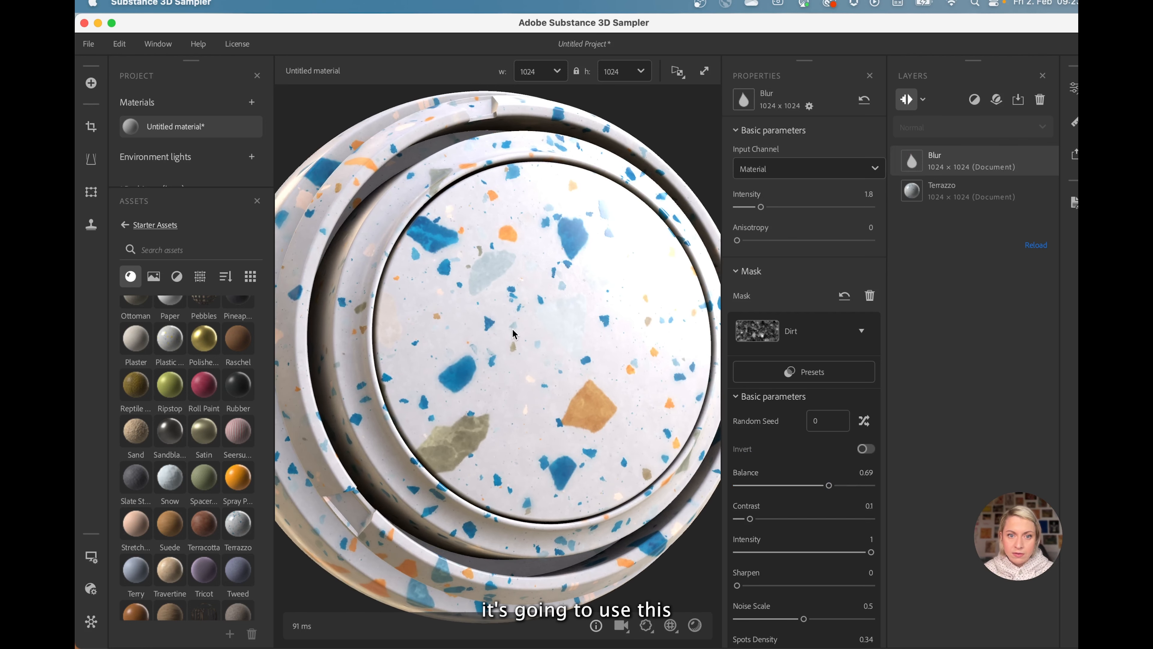
Step: Try the Finger Leaks generator as the Blur mask and switch back to Dirt
click(757, 331)
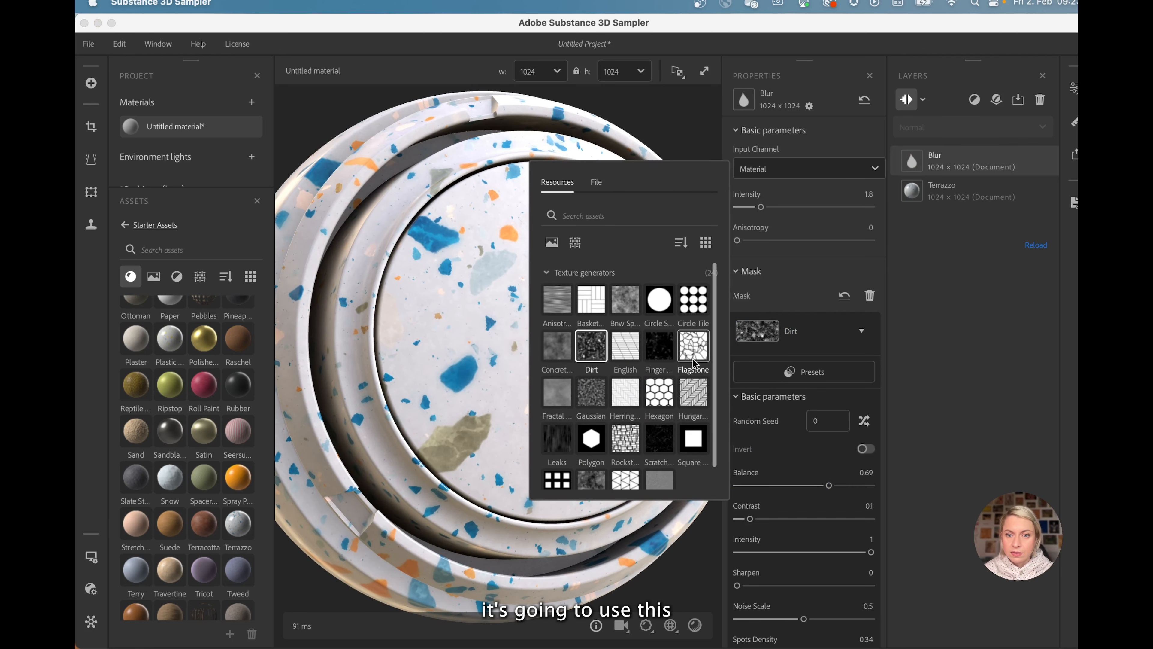
click(658, 346)
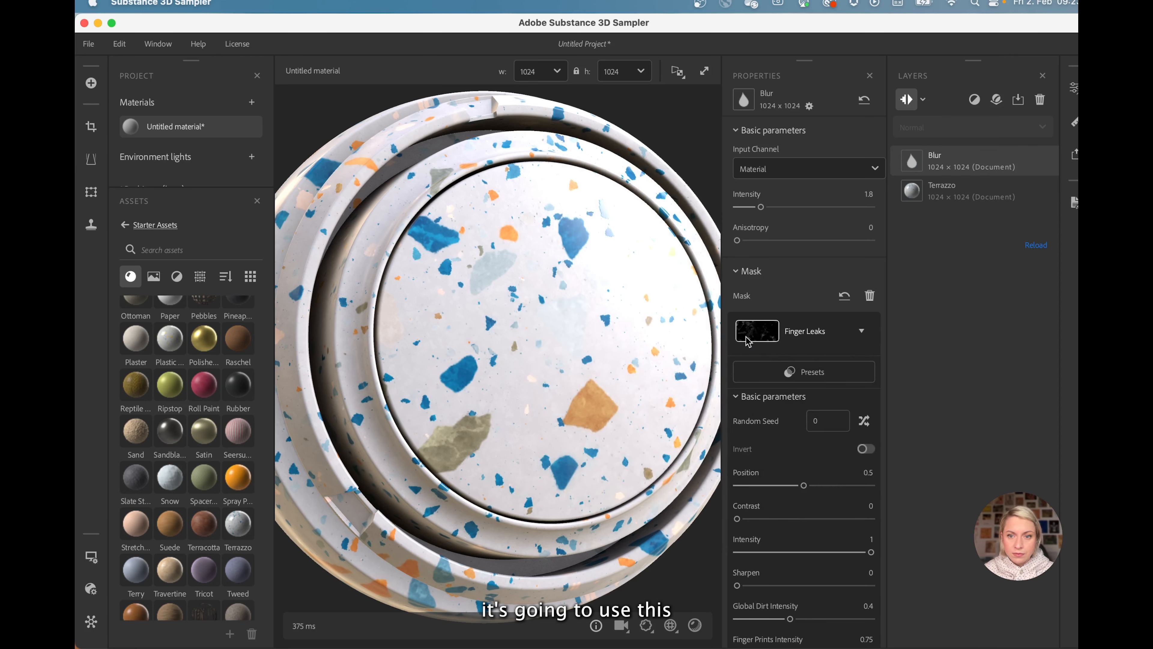
click(751, 334)
click(594, 352)
Step: Set the Dirt mask's Balance to 0.73 and the Blur Intensity to 4.75, and inspect the surface
drag(824, 485, 834, 485)
drag(760, 207, 800, 208)
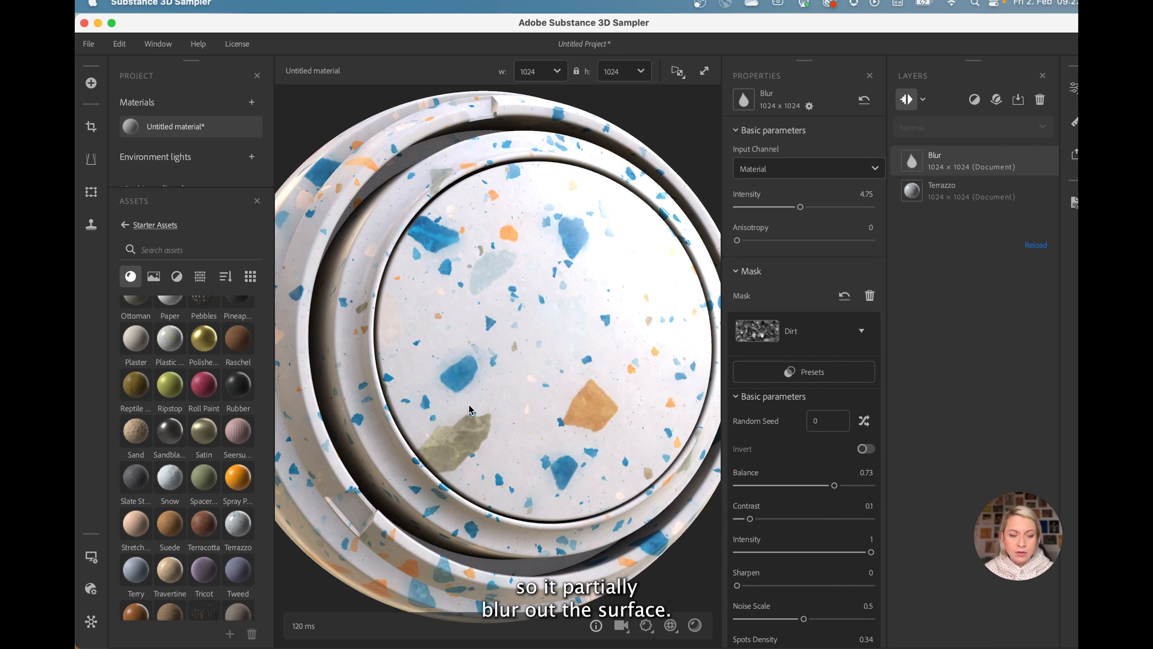
drag(460, 385, 478, 356)
scroll(478, 355, down, 3)
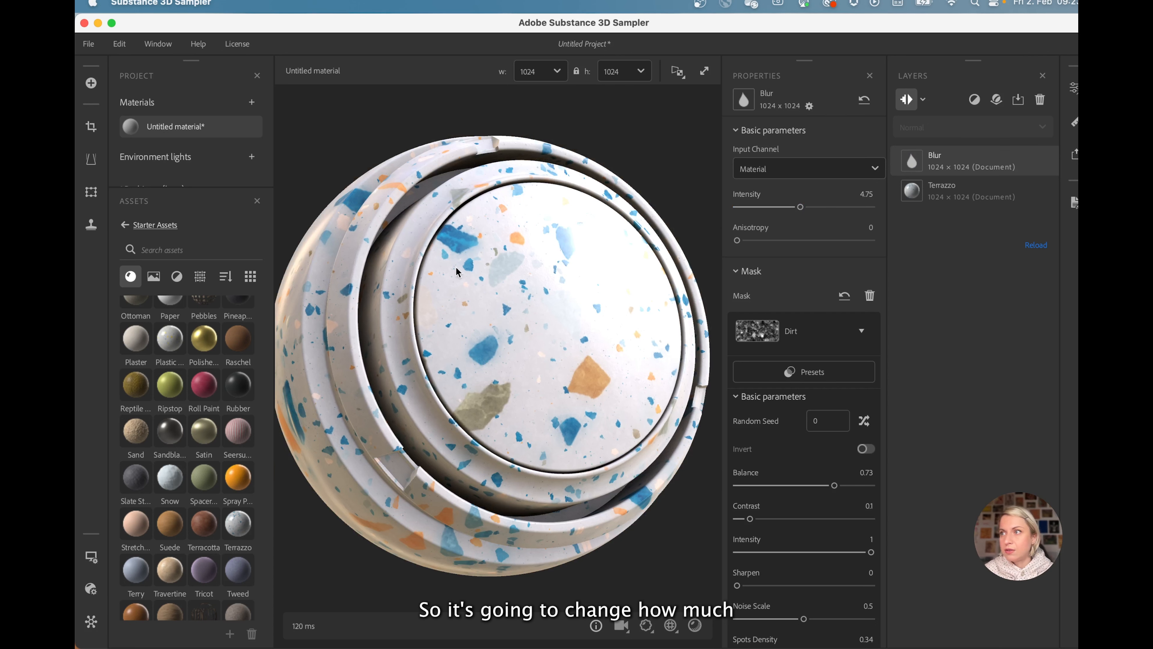
scroll(507, 327, up, 3)
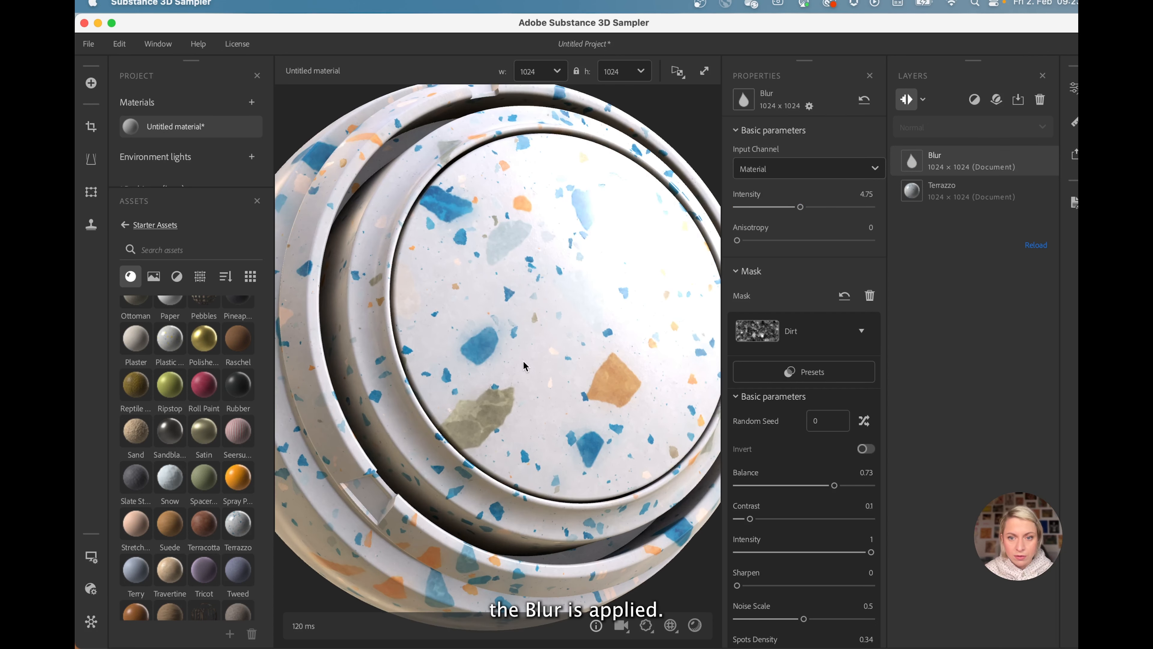
Step: Raise the Dirt mask's Contrast to 0.6 and the Blur Intensity to 6.93, and examine the blurred parts
drag(771, 518, 816, 521)
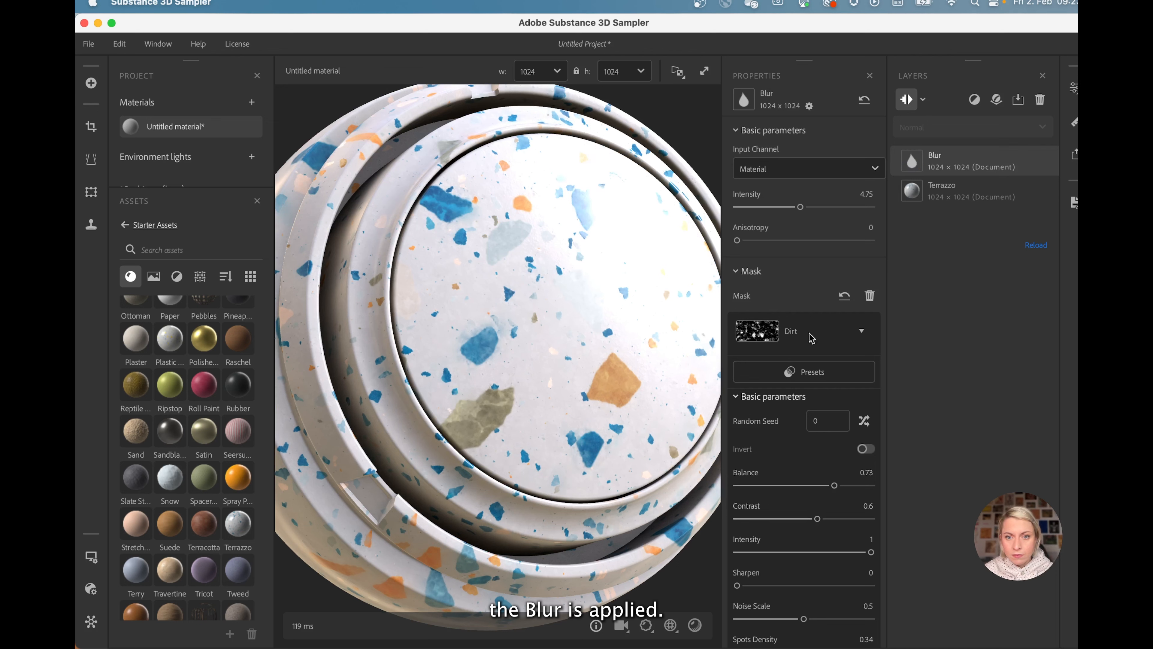
mouse_move(822, 207)
mouse_down()
mouse_move(865, 209)
mouse_move(787, 211)
mouse_move(829, 210)
mouse_up()
scroll(482, 346, up, 3)
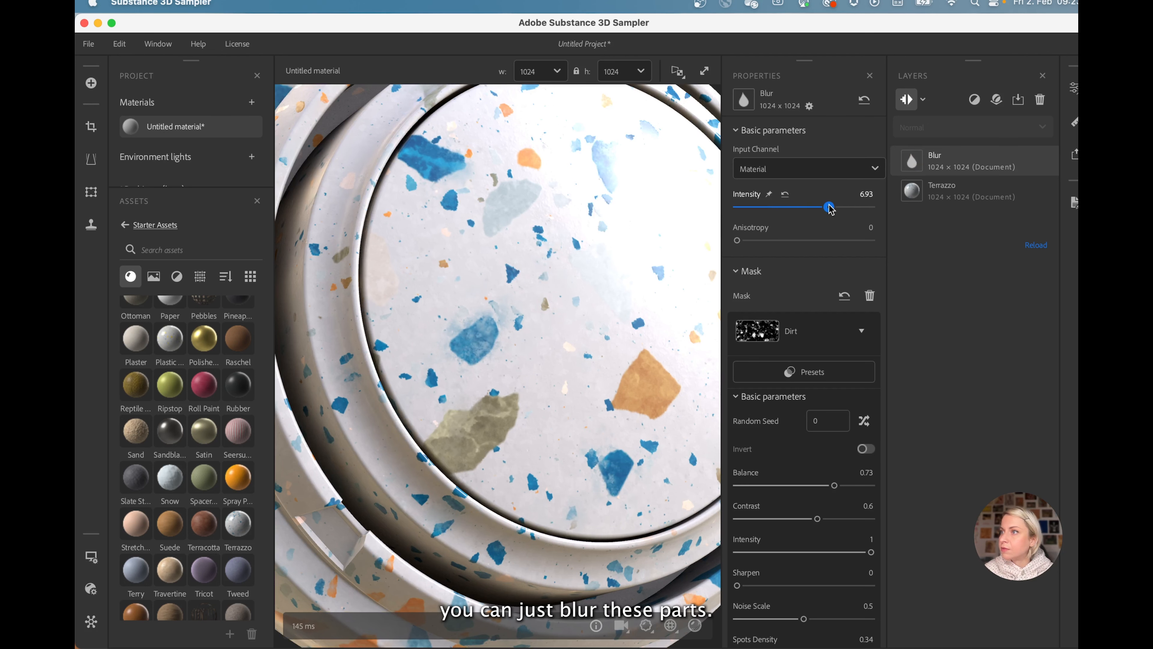
scroll(416, 310, up, 2)
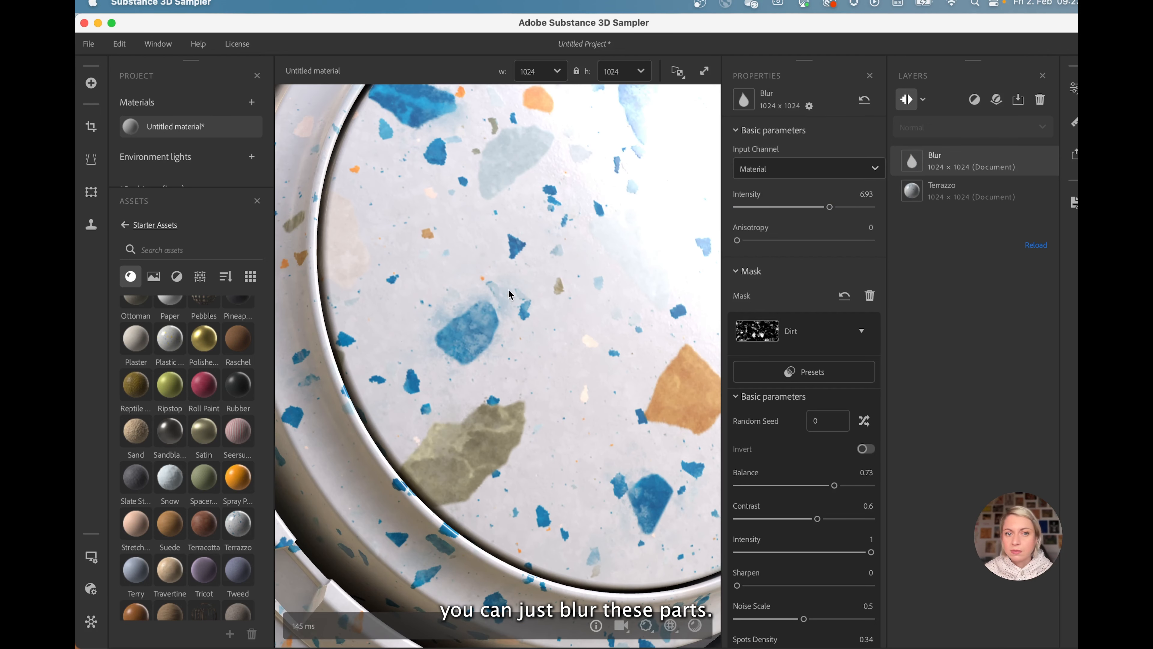
scroll(445, 322, down, 5)
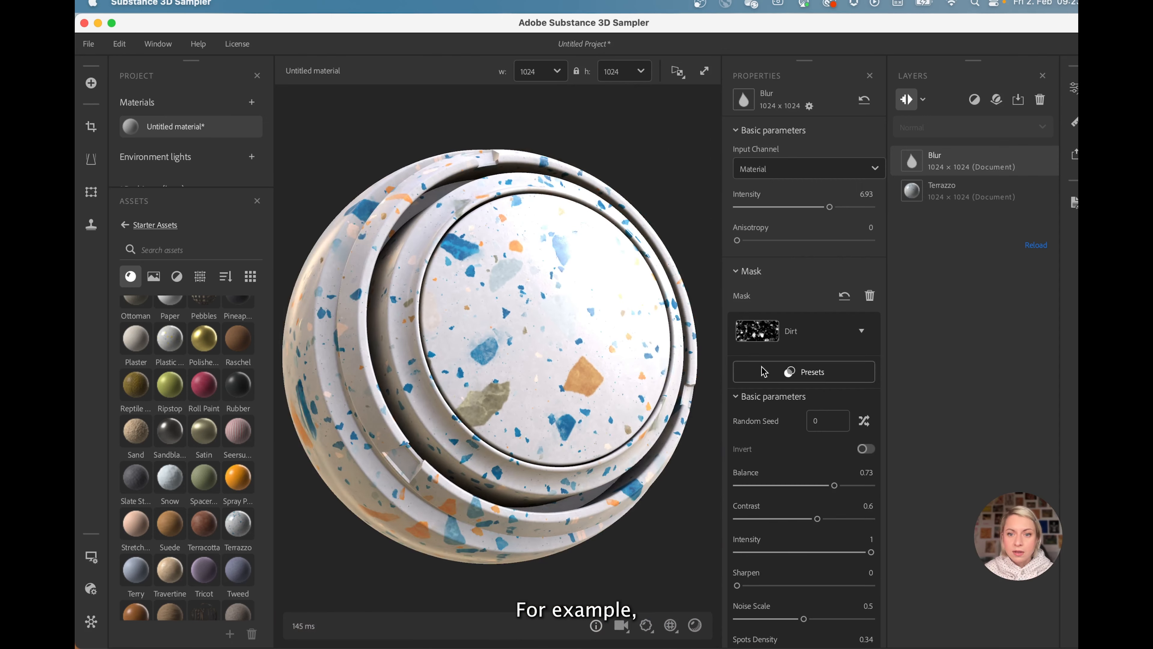
Step: Lower the Dirt mask's Noise Scale to 0.42 and set its Balance to 0.8
scroll(767, 363, down, 5)
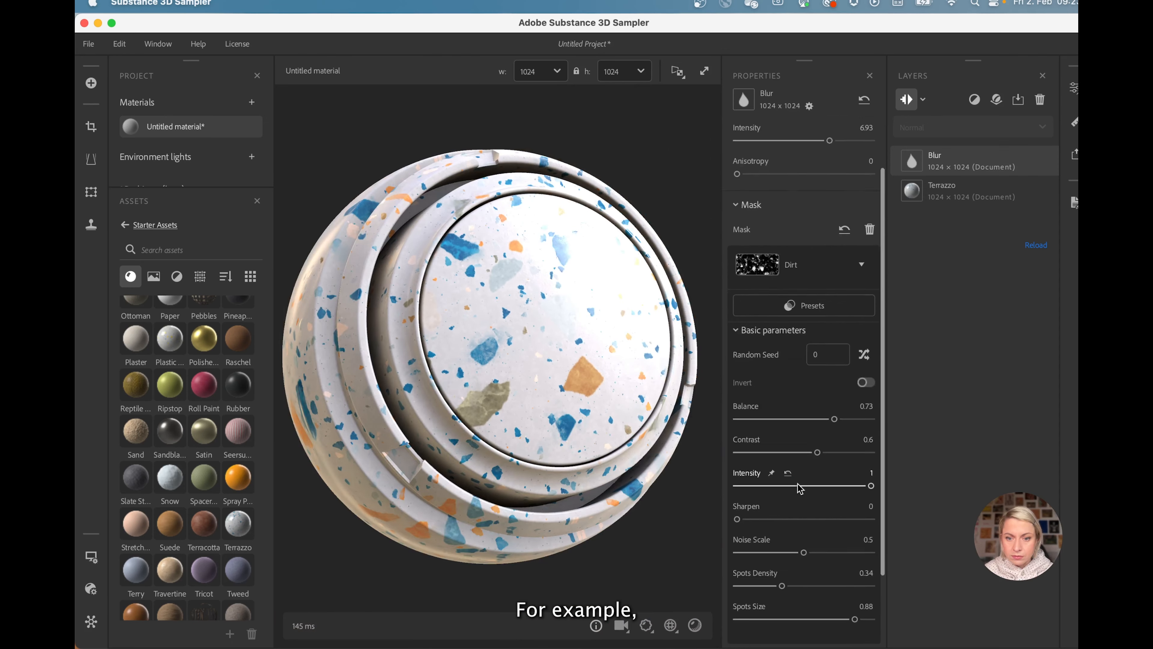
mouse_move(804, 460)
mouse_down()
mouse_move(830, 460)
mouse_move(793, 460)
mouse_up()
scroll(472, 273, up, 3)
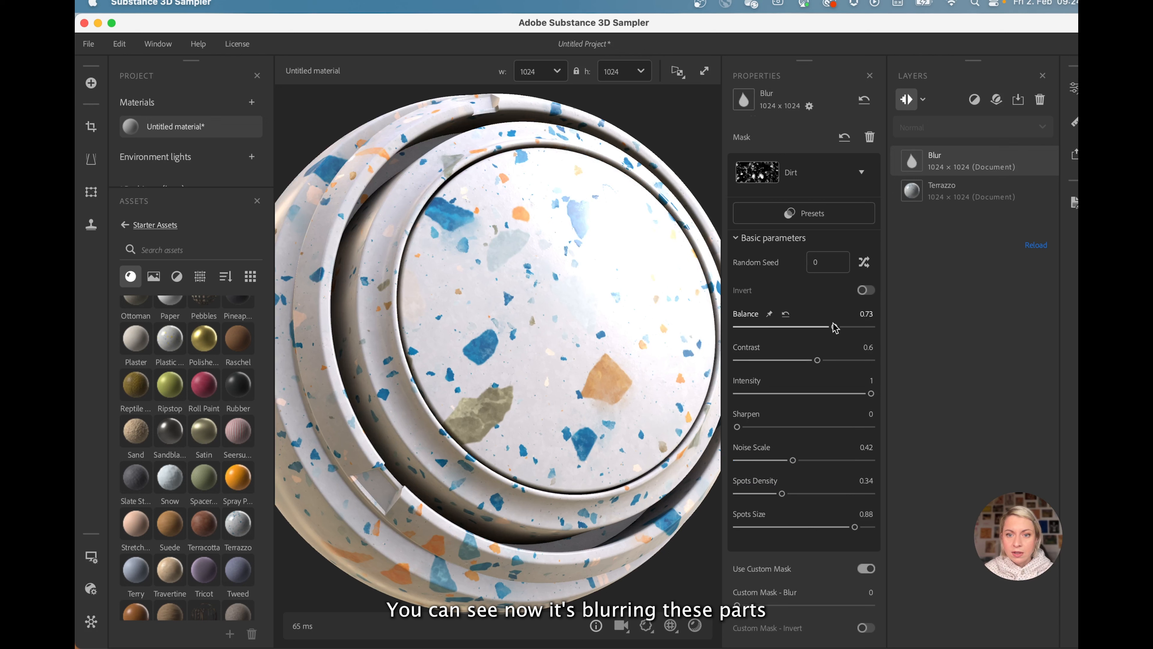
drag(835, 327, 828, 327)
drag(816, 328, 843, 328)
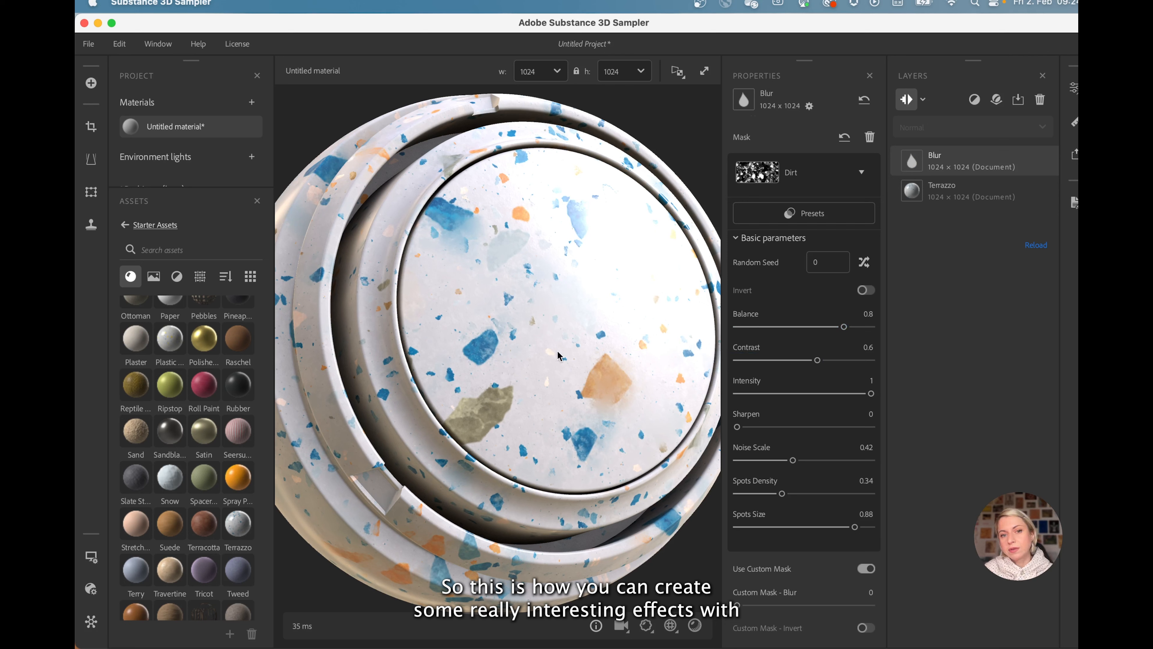
Step: Delete the Blur filter and add a Color Temperature filter above the Terrazzo layer
scroll(812, 444, up, 5)
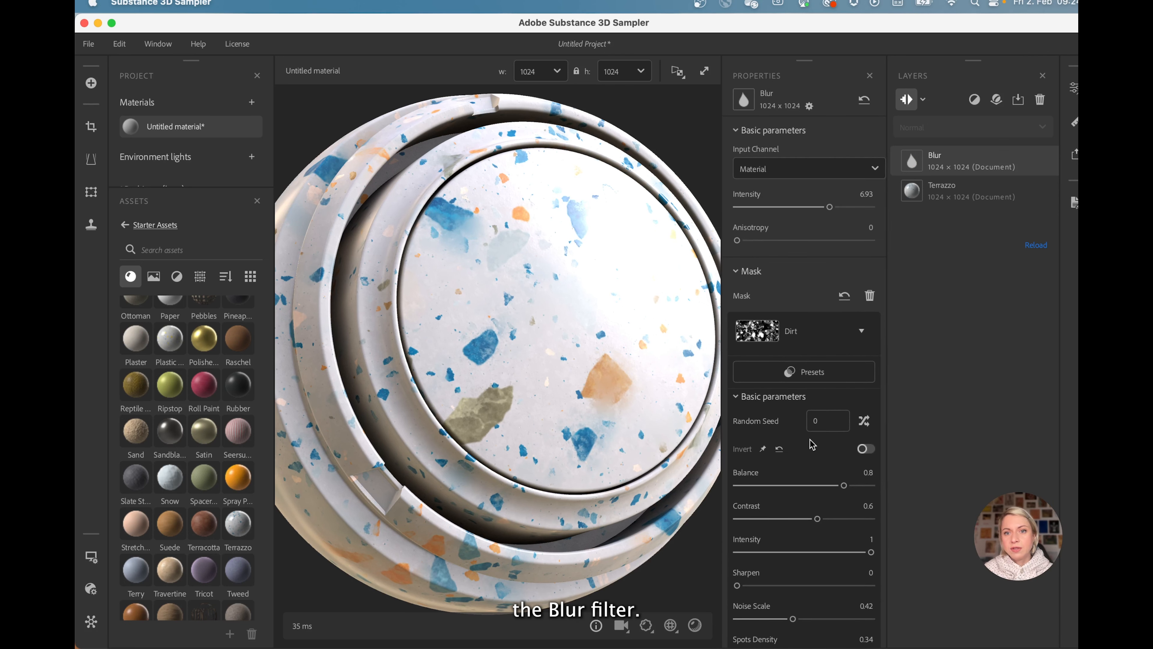
click(1040, 99)
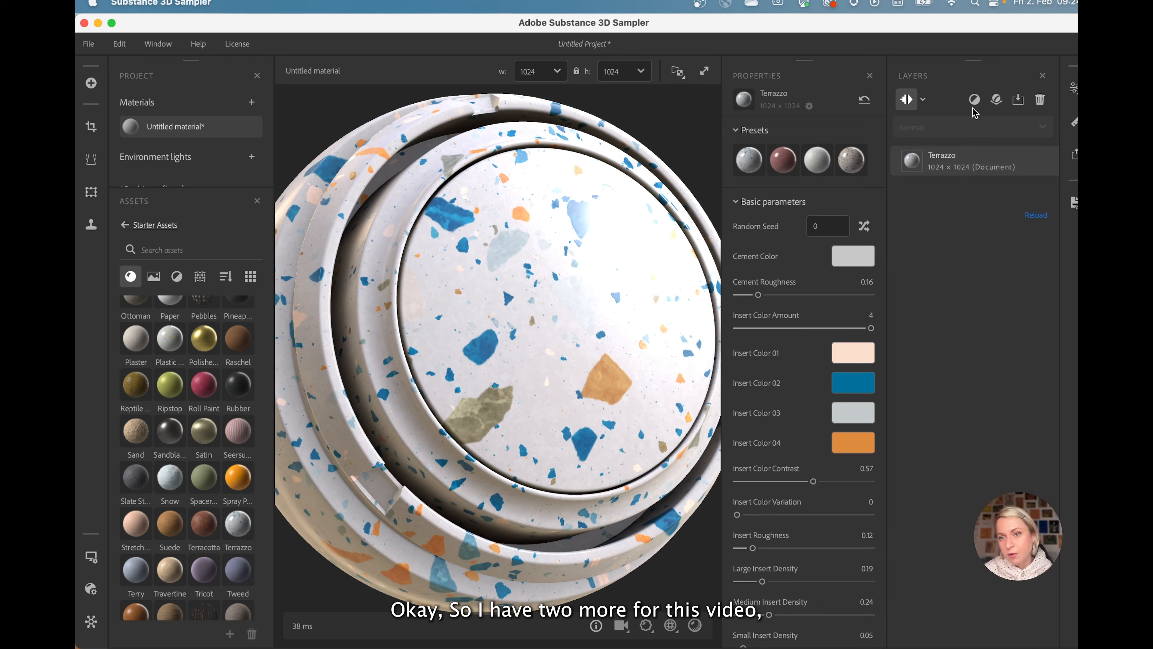
click(975, 98)
text(color)
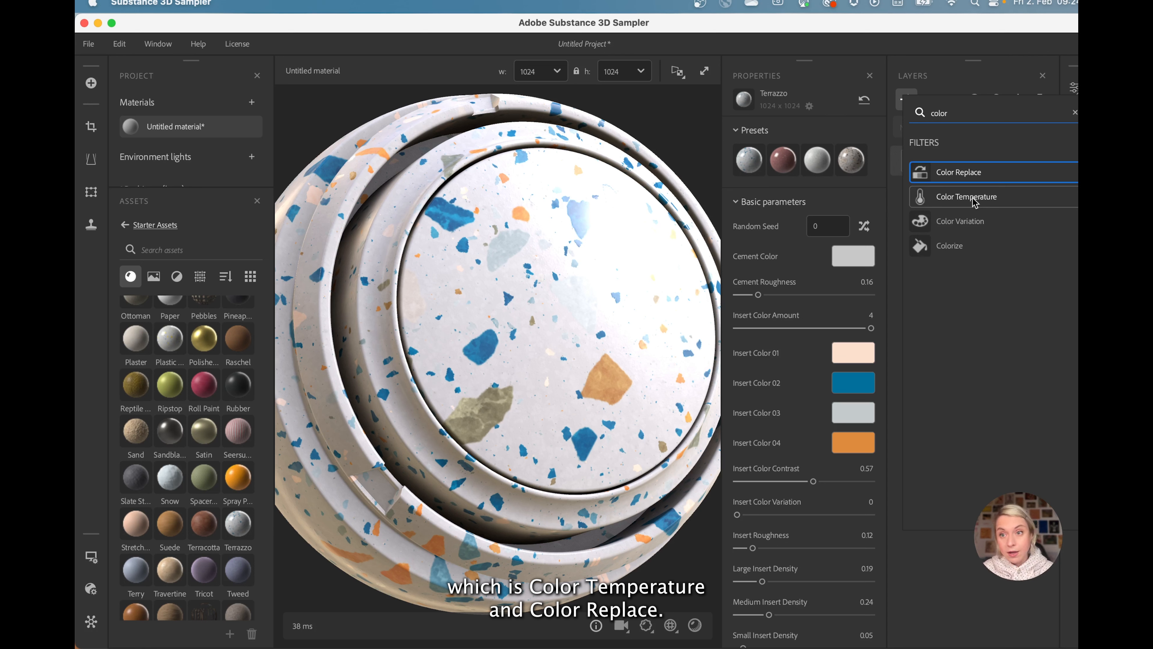
click(966, 196)
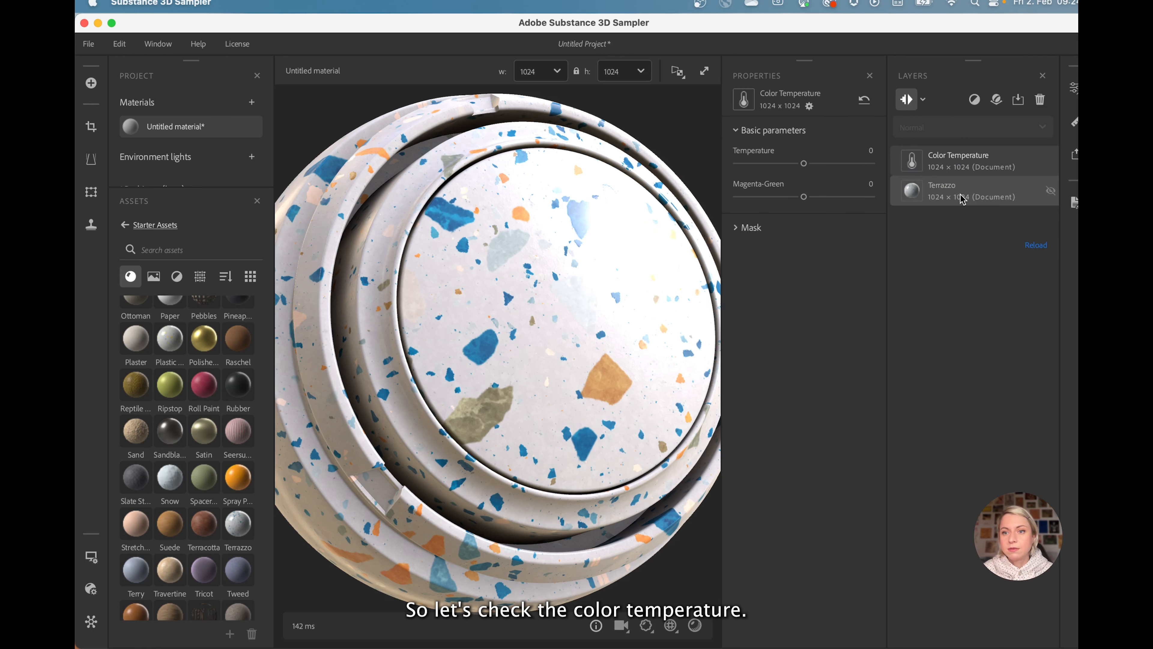
click(952, 185)
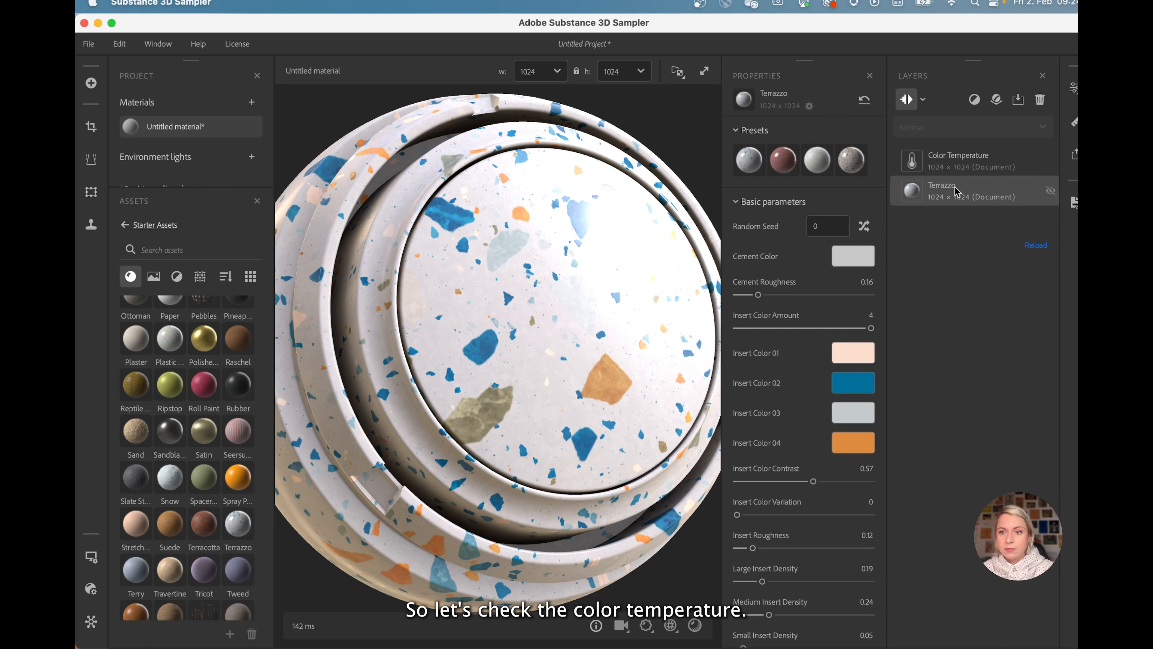
scroll(234, 427, up, 10)
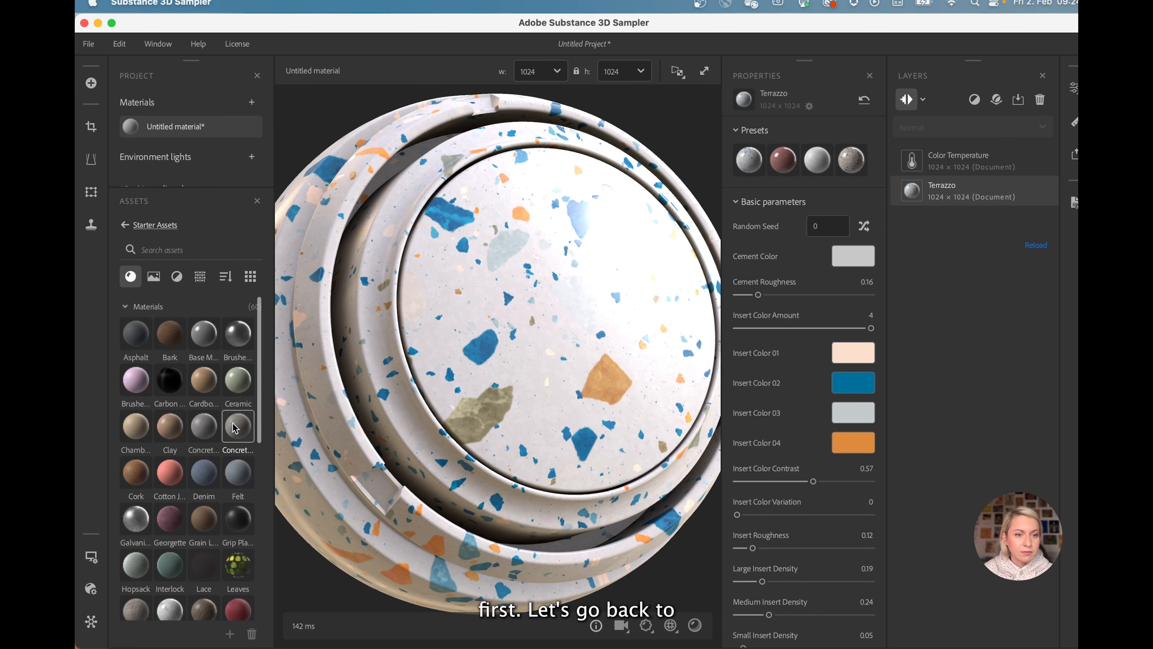
mouse_move(240, 394)
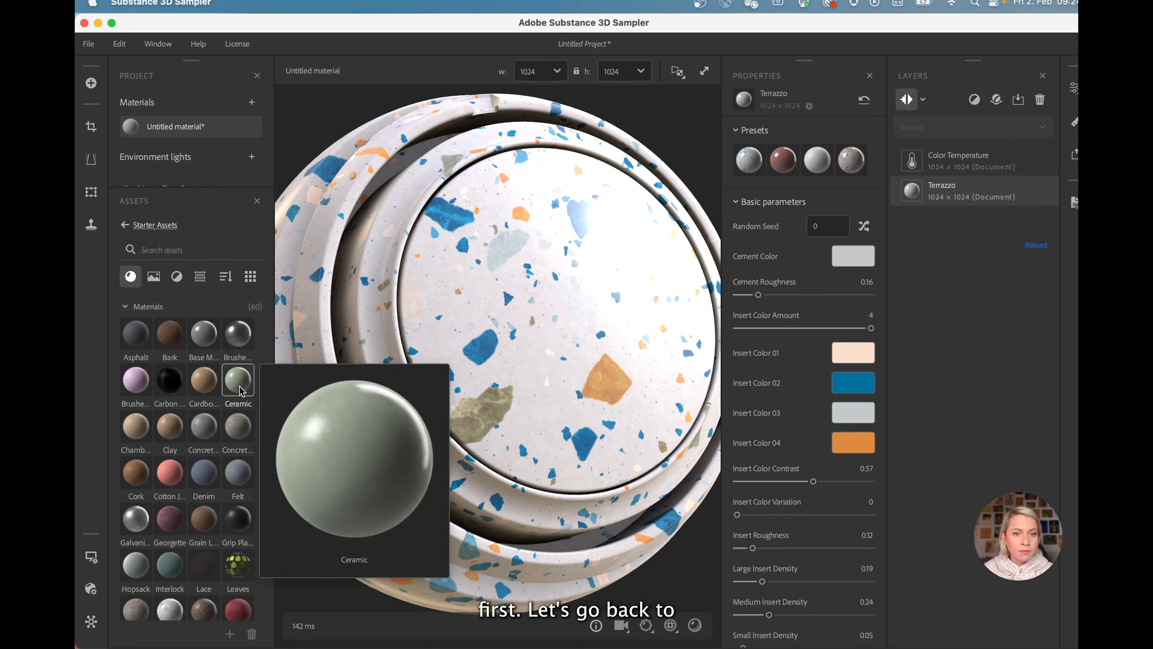
Step: Enable the custom mask on the Color Temperature filter and use the Dirt texture generator as its mask
click(969, 162)
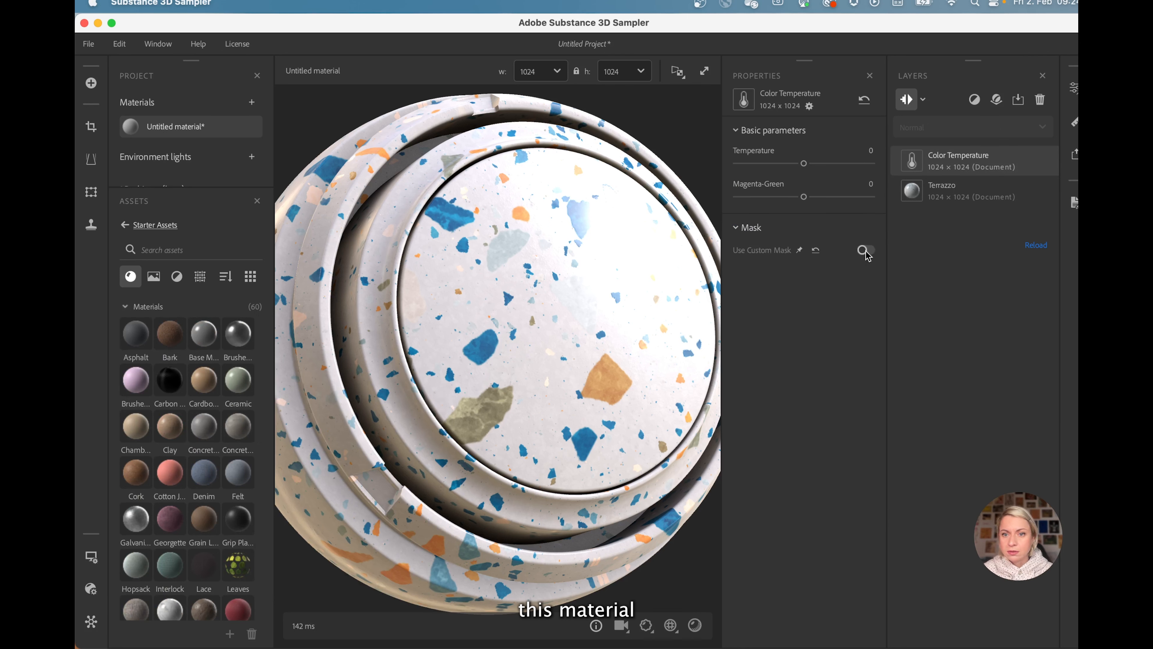
click(866, 250)
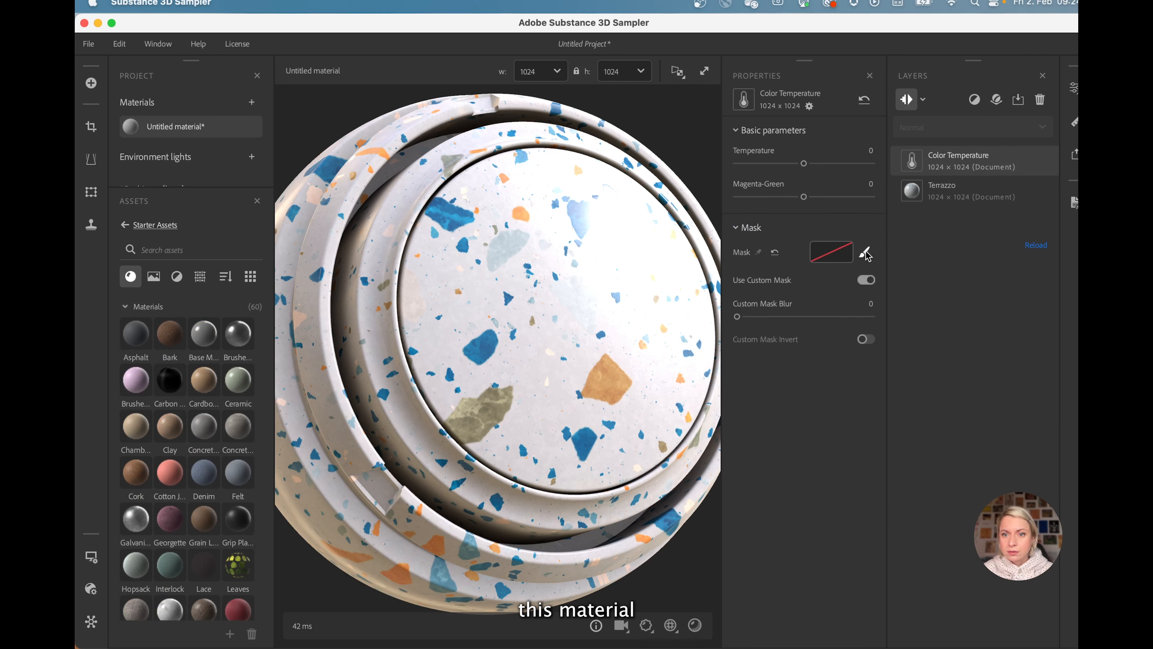
click(847, 253)
click(666, 427)
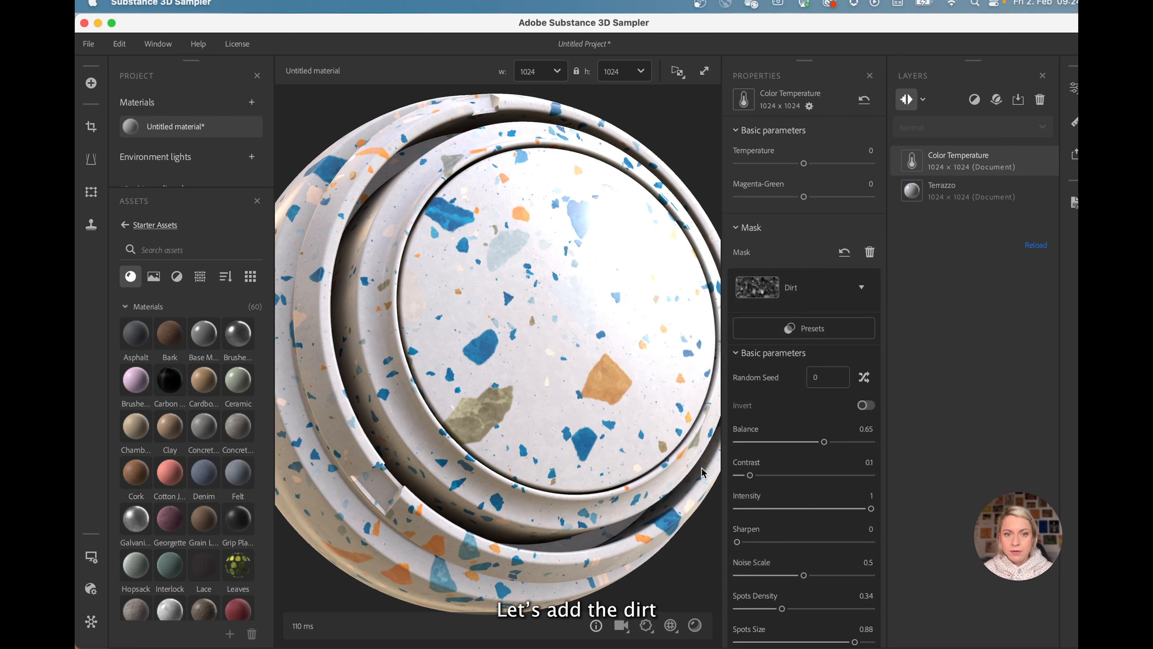
Step: Try the Color Temperature filter with Temperature at 38.86, and change it to -9.89 with Magenta-Green at 0.04
drag(803, 164, 830, 168)
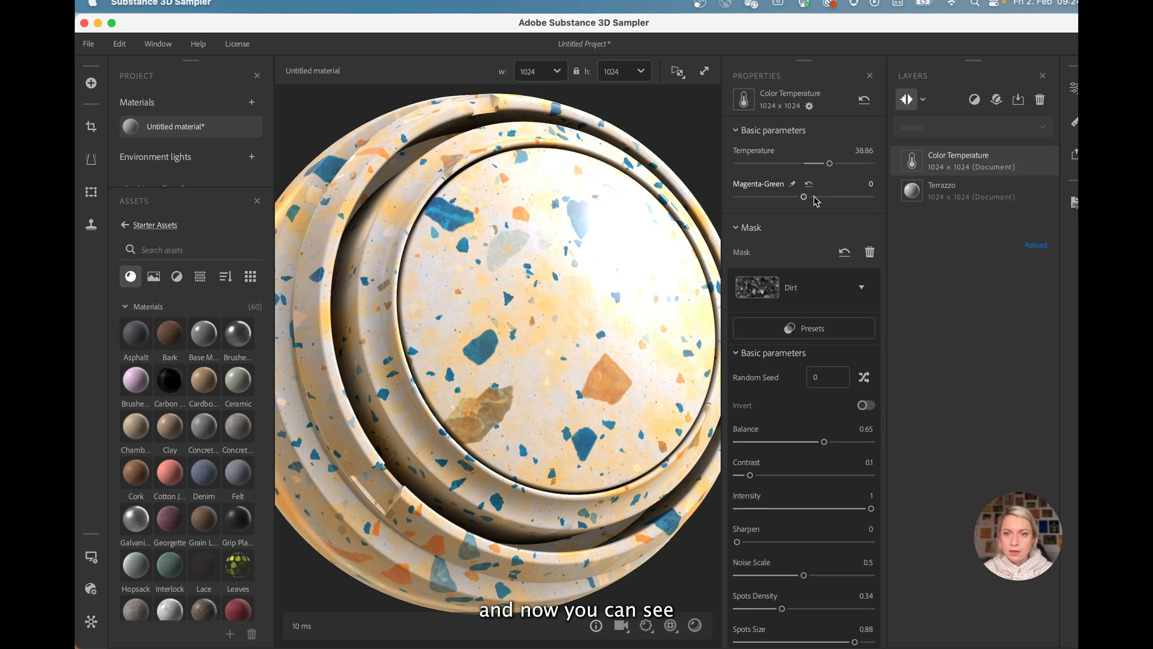
drag(796, 202, 797, 167)
Step: Replace the Color Temperature filter's Dirt mask with the Finger Leaks texture generator
click(772, 293)
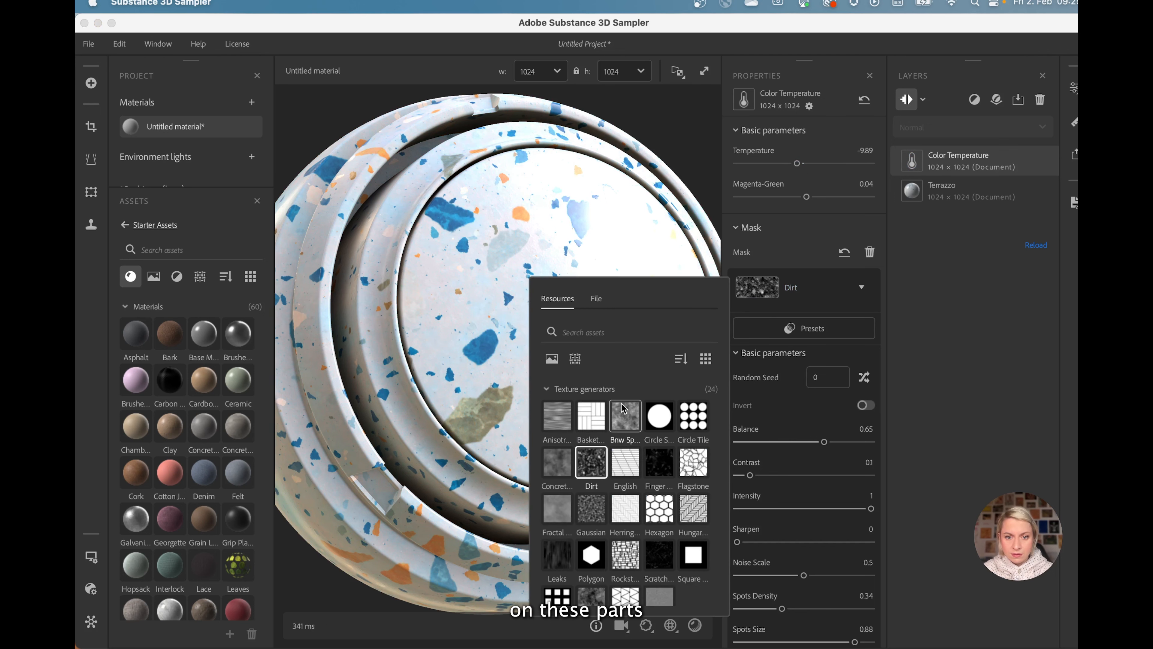
scroll(590, 585, down, 1)
mouse_move(590, 581)
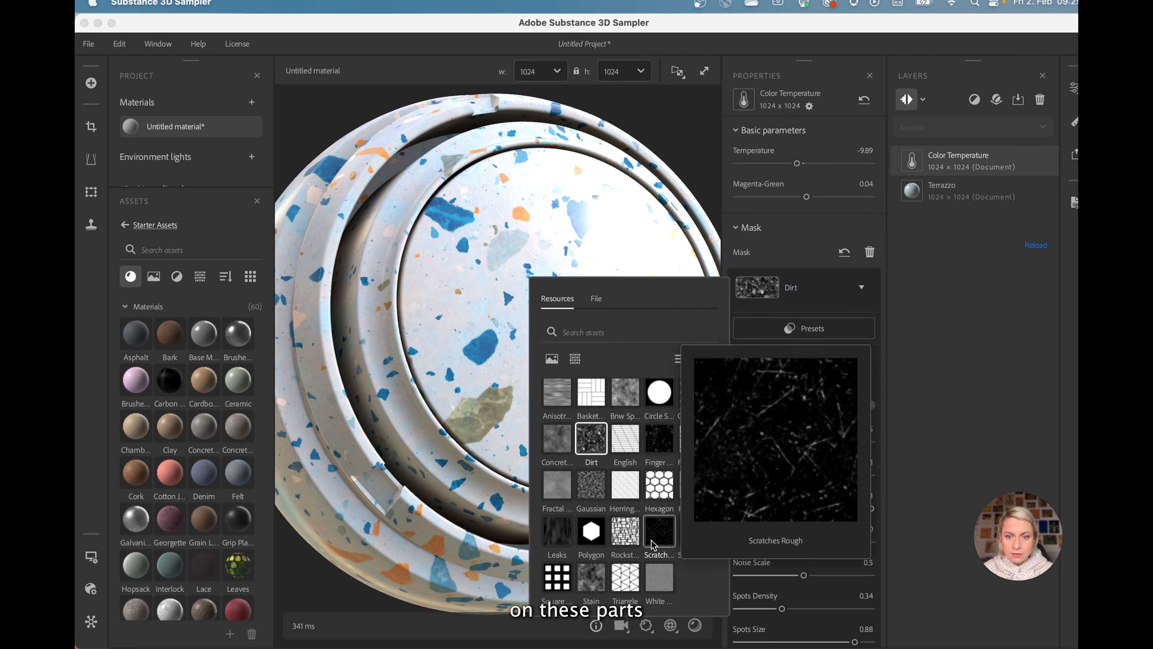
click(659, 442)
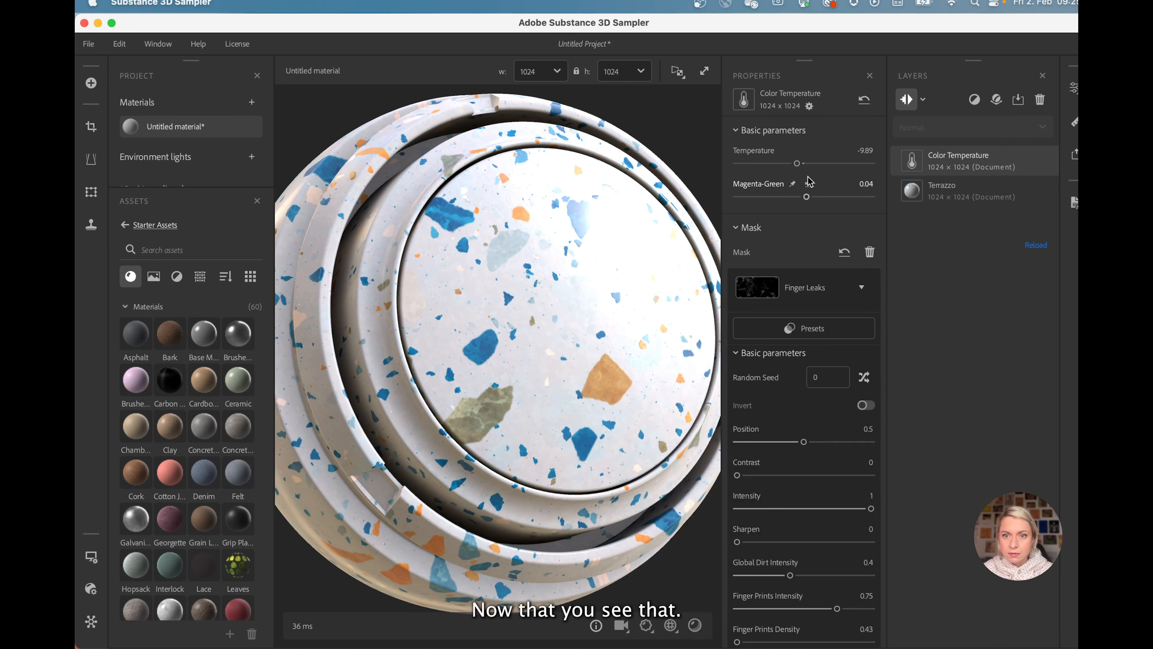
Step: Raise the Color Temperature filter's Temperature to 43.65 and examine the fingerprint marks on the terrazzo up close
click(803, 164)
mouse_move(820, 169)
mouse_down()
mouse_move(799, 171)
mouse_move(831, 171)
mouse_up()
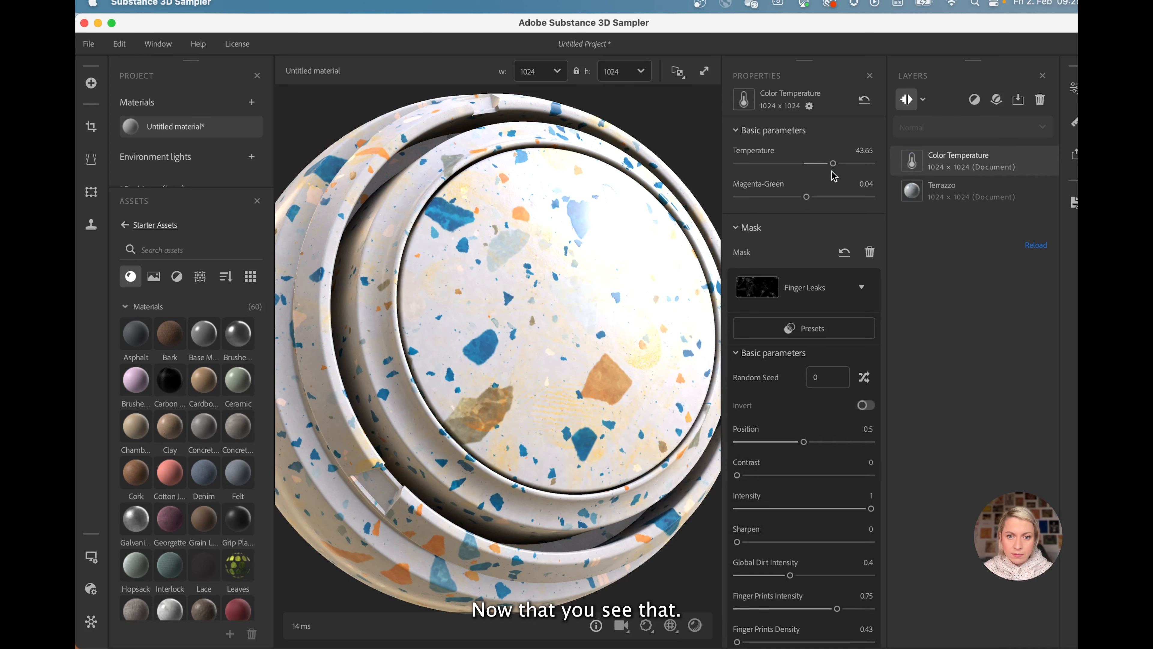
scroll(655, 408, up, 3)
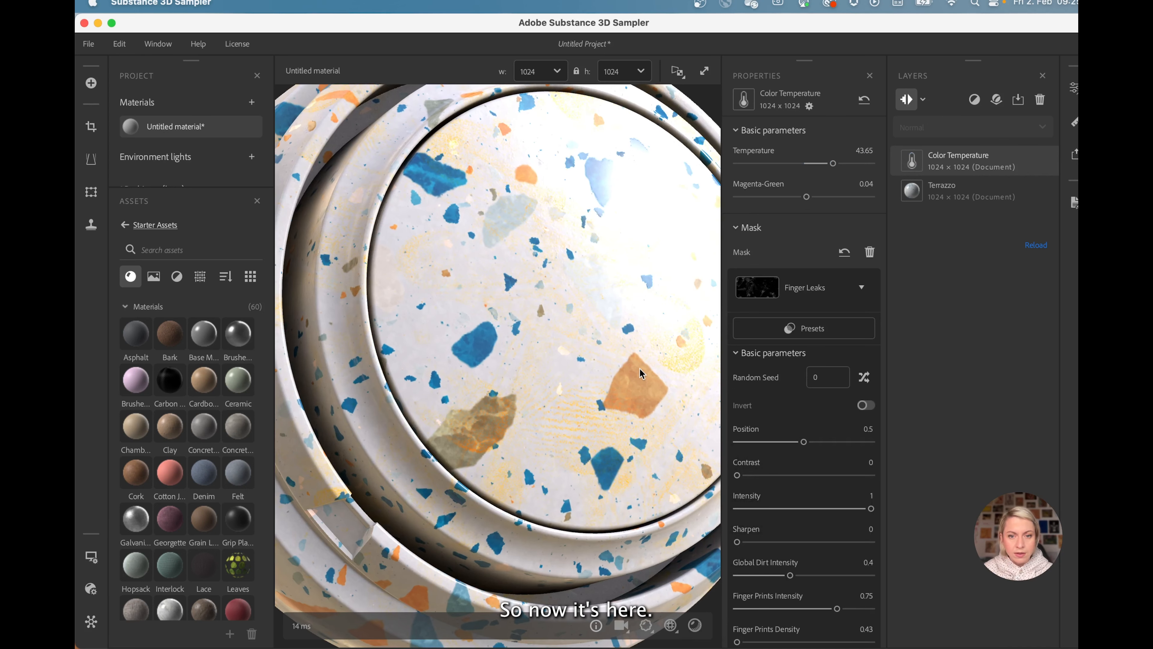
drag(639, 367, 587, 367)
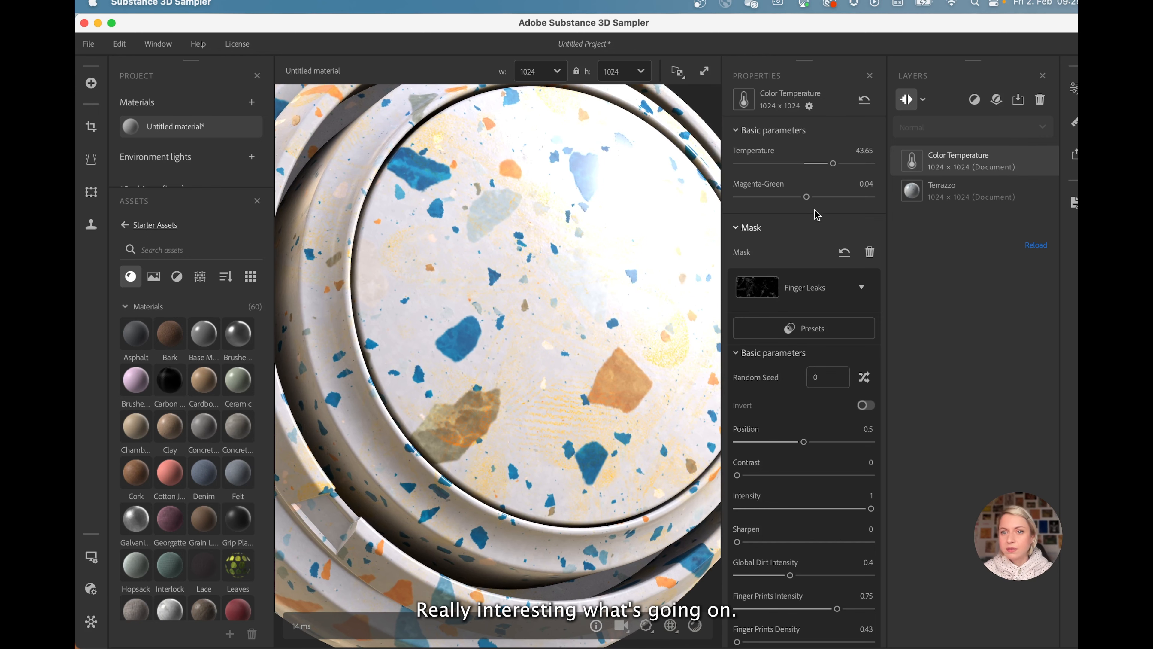
Step: Set Temperature to -30.05 and Magenta-Green to -0.1, and swap the filter's mask to the Bnw Spot 3 texture generator
drag(833, 163, 797, 200)
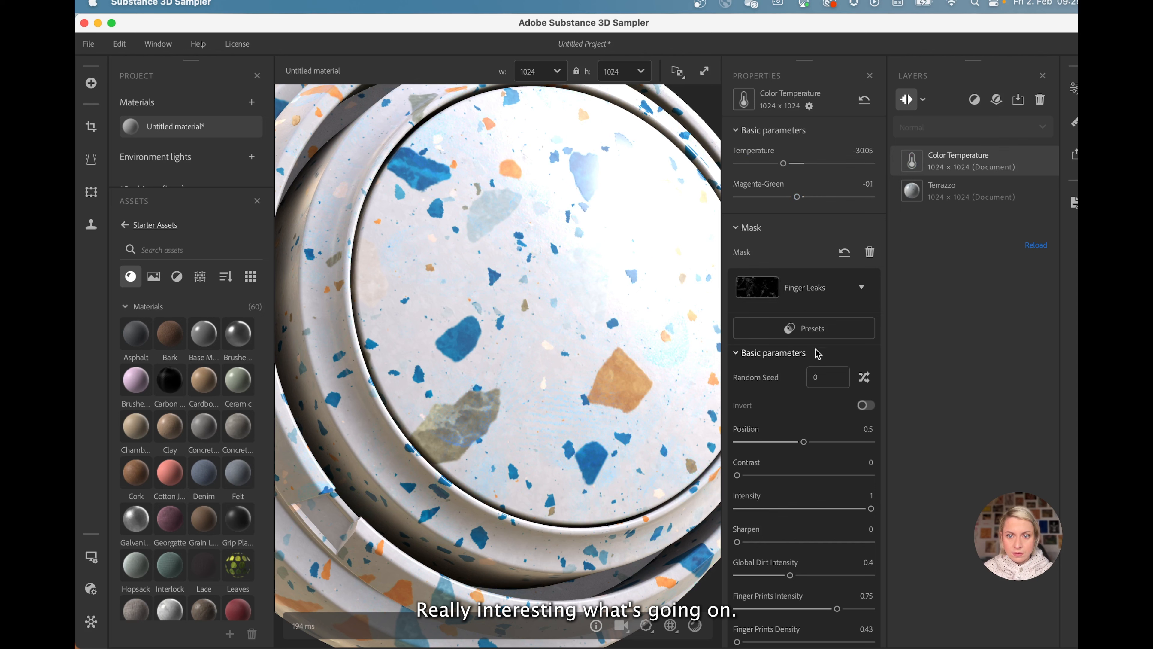
scroll(817, 354, down, 2)
click(770, 238)
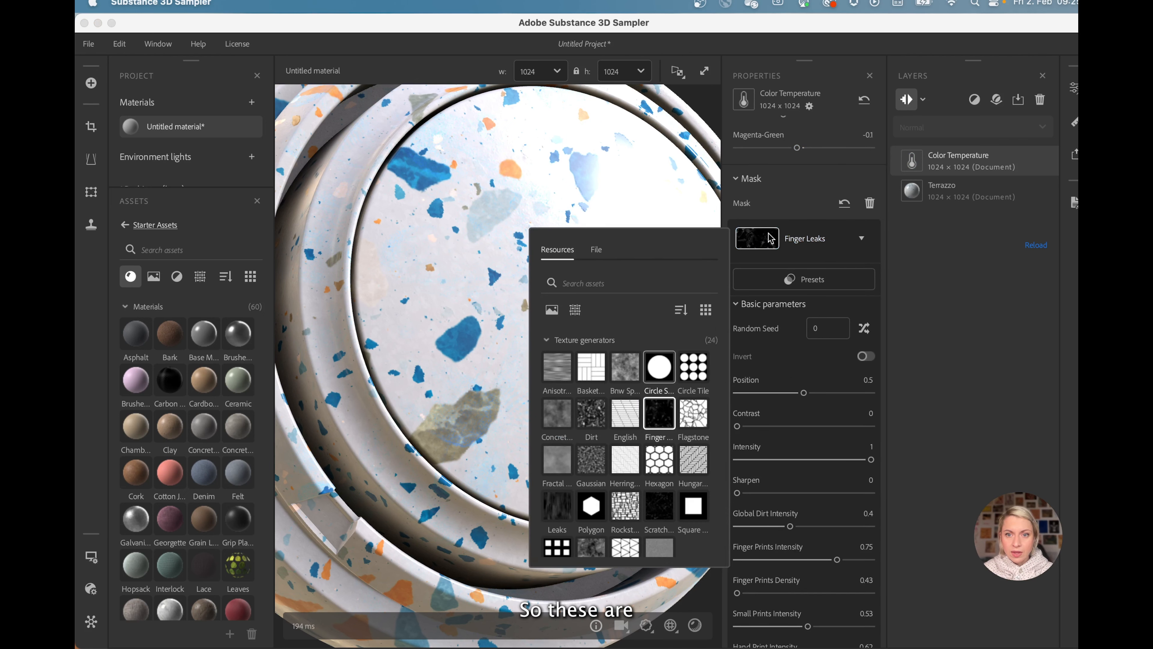
click(620, 373)
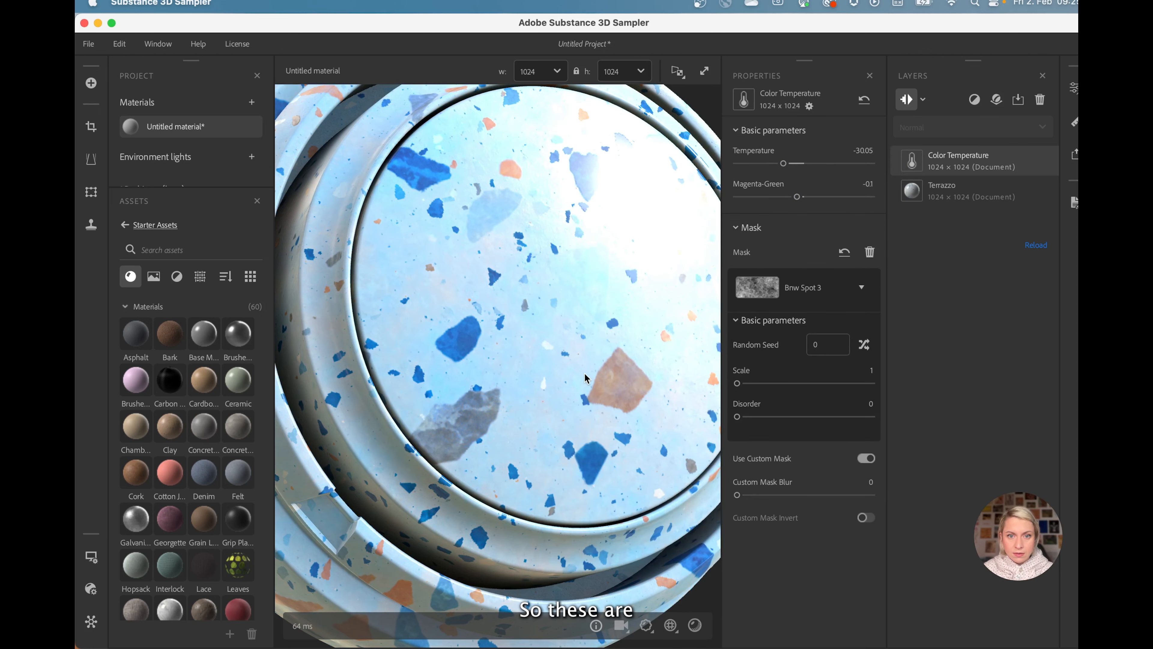
Step: Set the Bnw Spot 3 mask's Scale to 5 and Disorder to 0.39, and try inverting the custom mask
scroll(584, 378, down, 3)
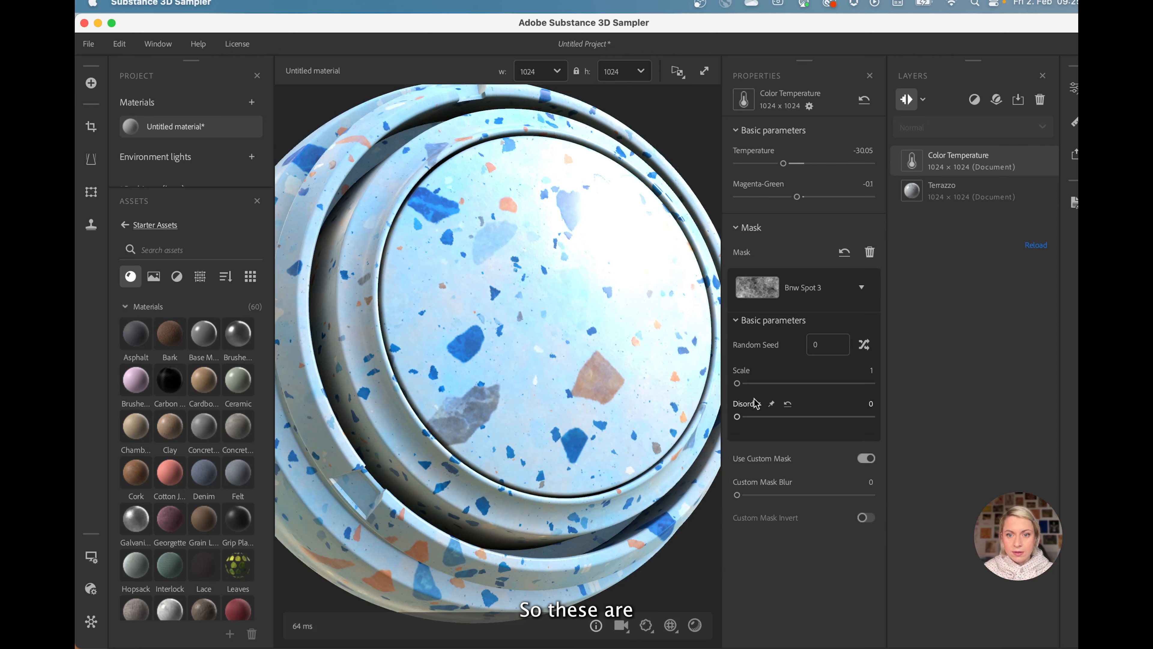
drag(747, 385, 823, 389)
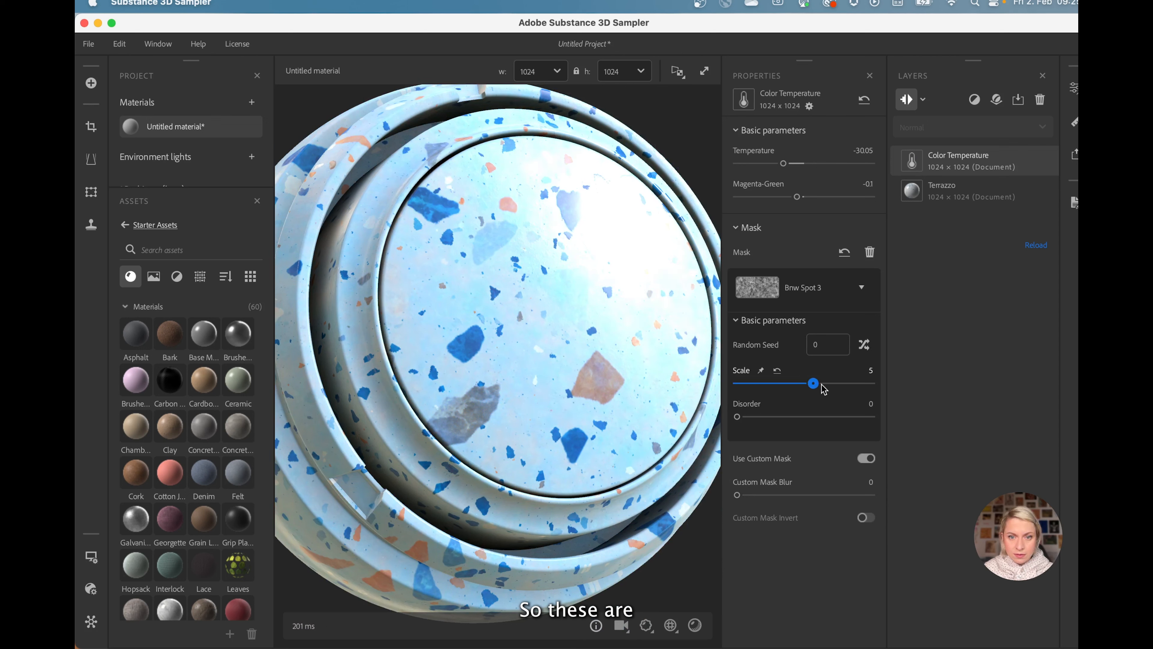
mouse_move(768, 417)
mouse_down()
mouse_move(804, 420)
mouse_move(789, 421)
mouse_up()
scroll(543, 361, down, 3)
middle_drag(543, 353, 541, 337)
scroll(540, 346, down, 2)
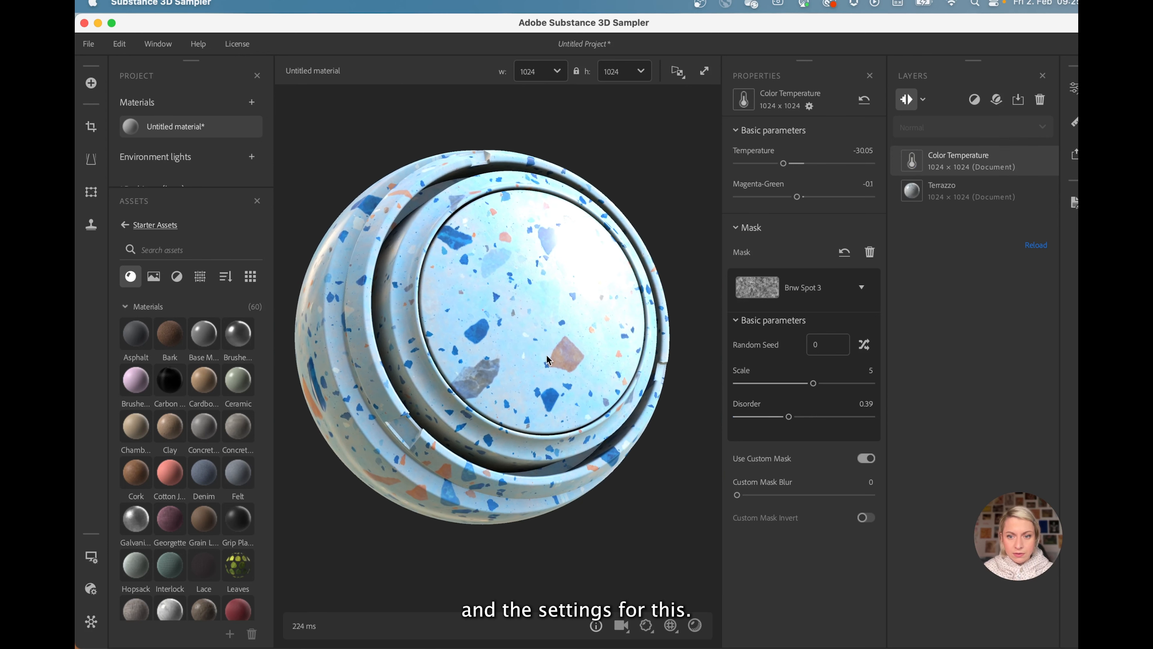
click(869, 520)
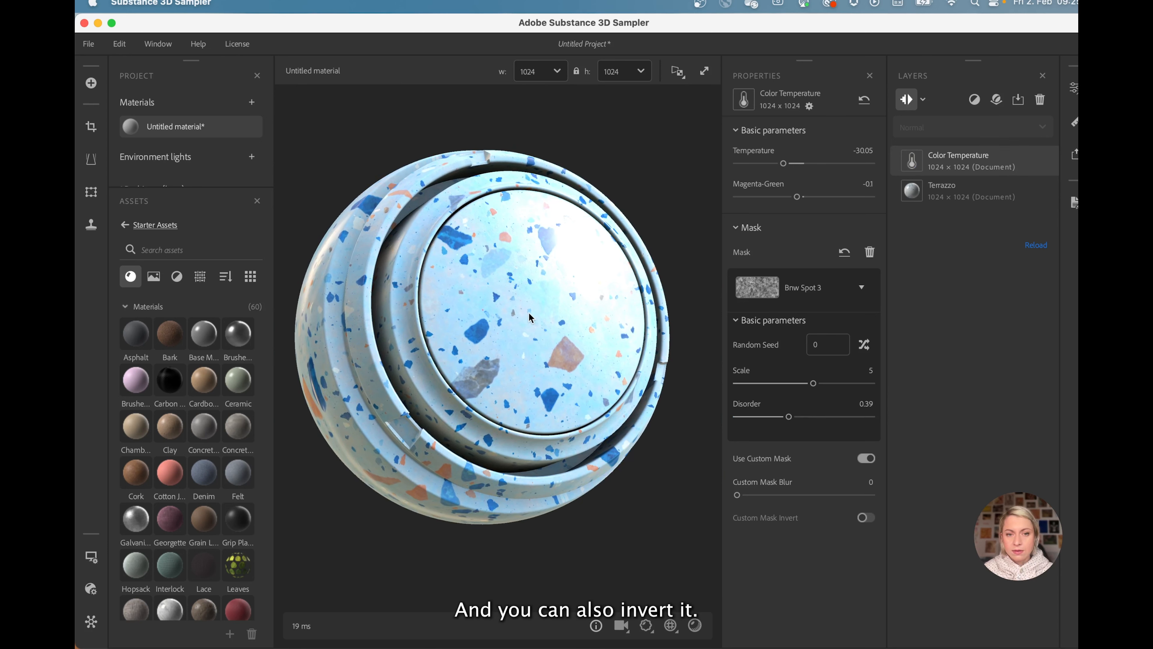
scroll(530, 317, up, 3)
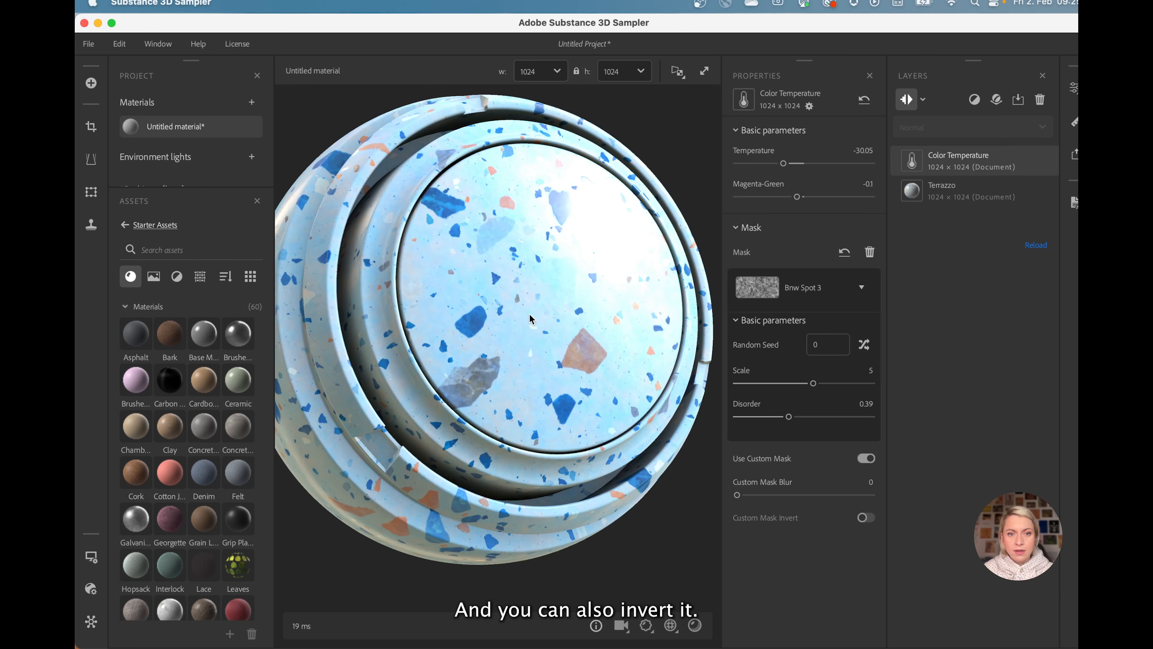
Step: Delete the Color Temperature filter and add a Color Replace filter above the Terrazzo layer
click(1040, 101)
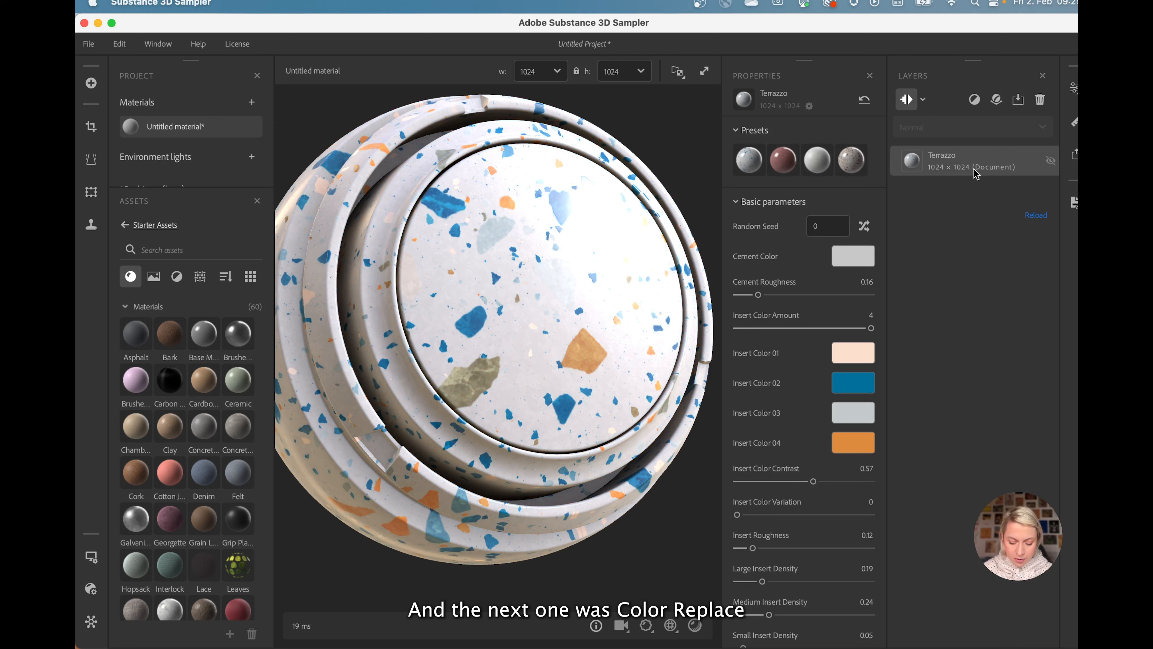
click(974, 99)
text(co)
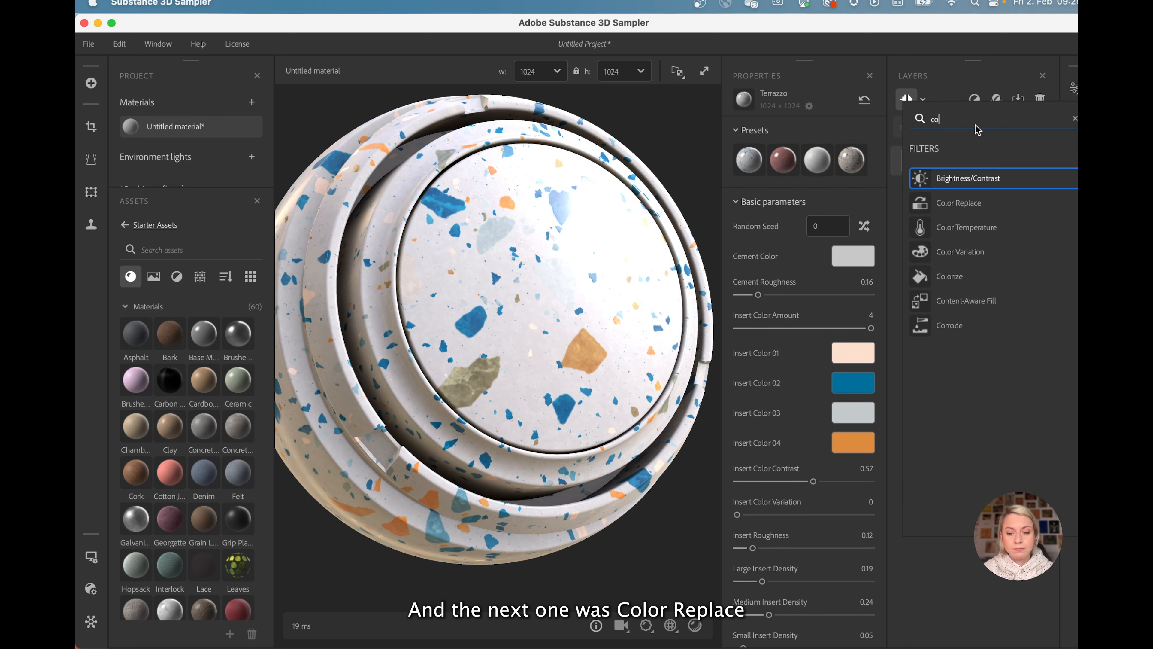
text(lor)
click(966, 181)
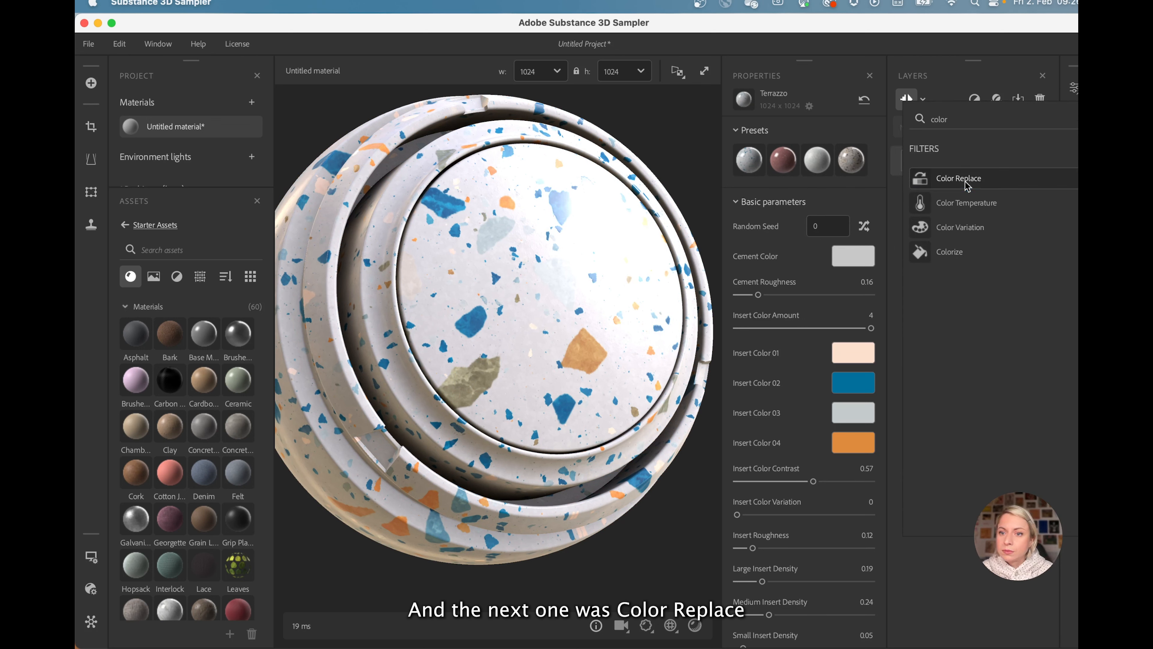
click(966, 182)
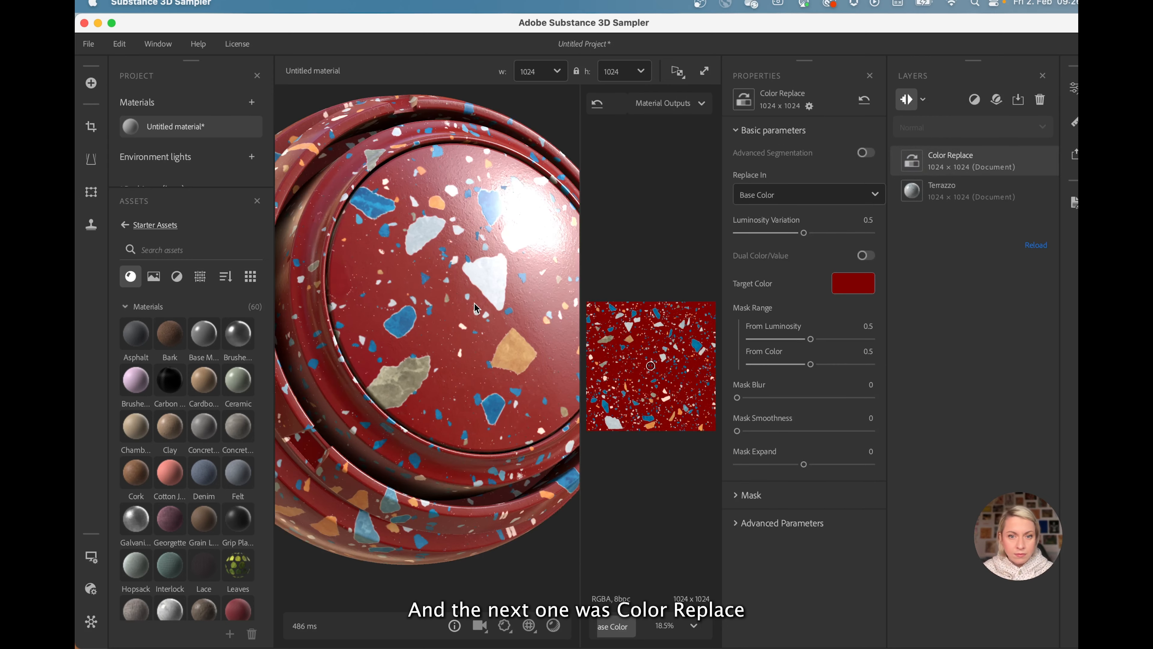
Step: Enable the custom mask on the Color Replace filter and use the Dirt texture generator as its mask
scroll(473, 303, down, 2)
click(737, 495)
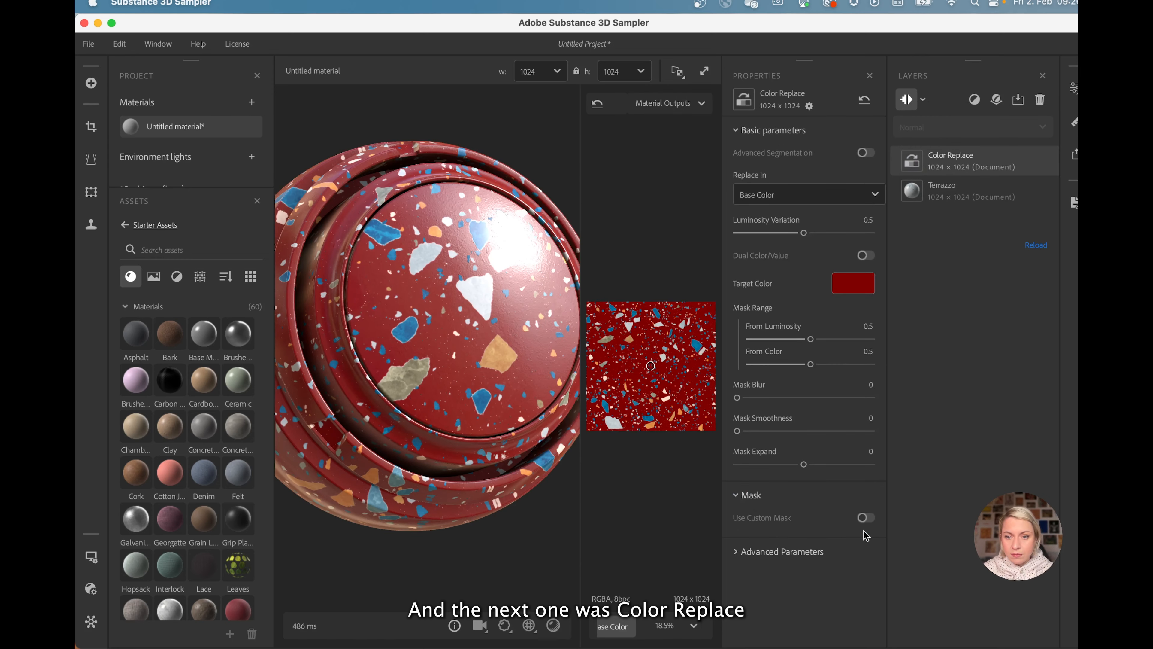
scroll(829, 549, down, 1)
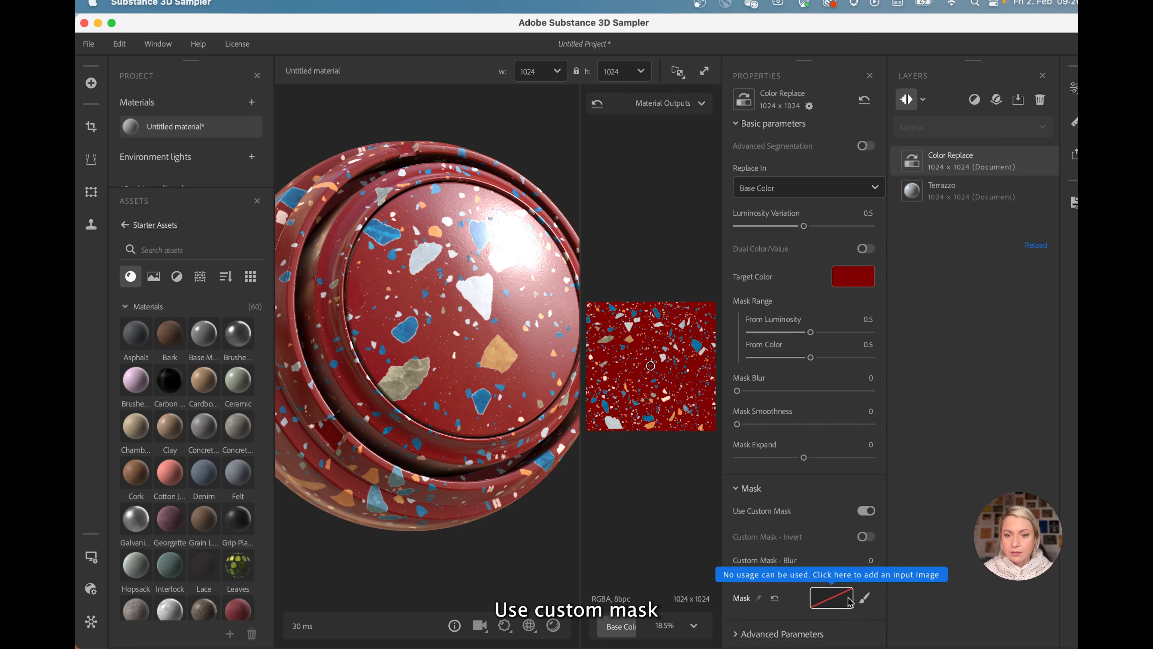
click(831, 597)
click(666, 457)
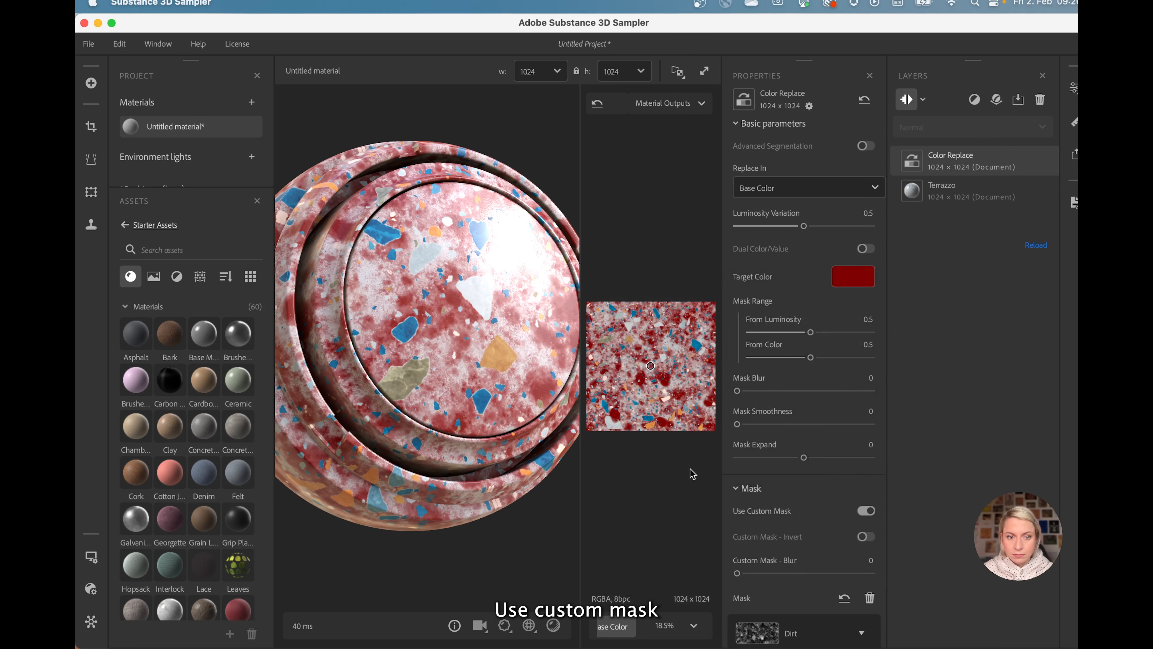
Step: Switch the viewport to 3D only and look over the Dirt mask's parameters
click(677, 71)
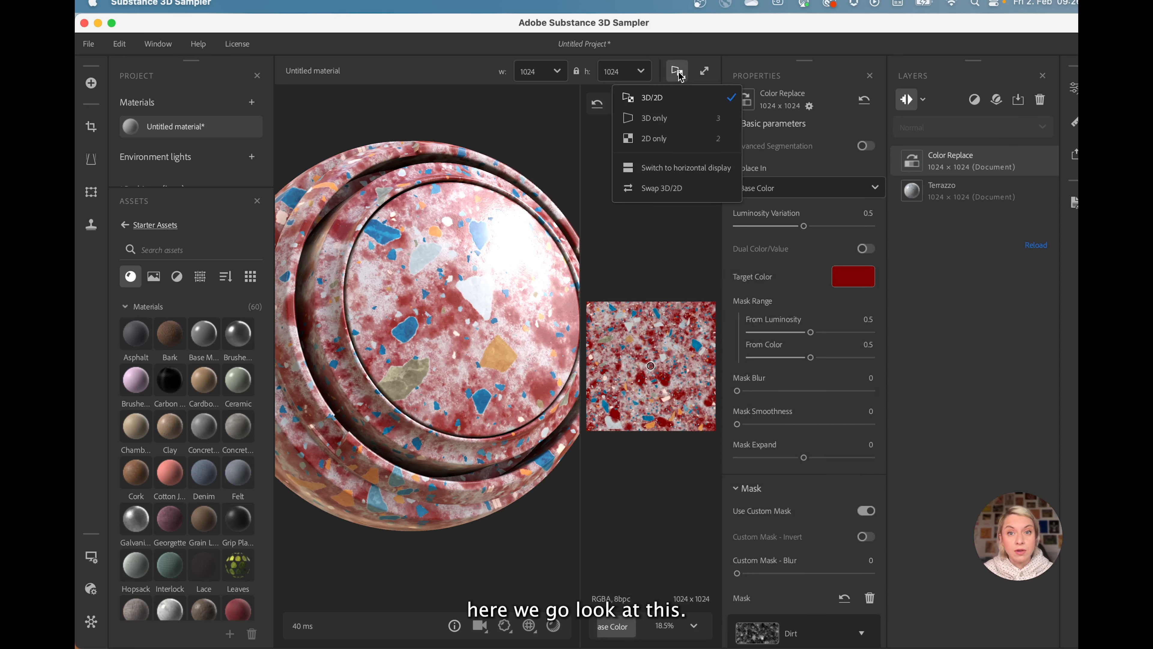
click(647, 116)
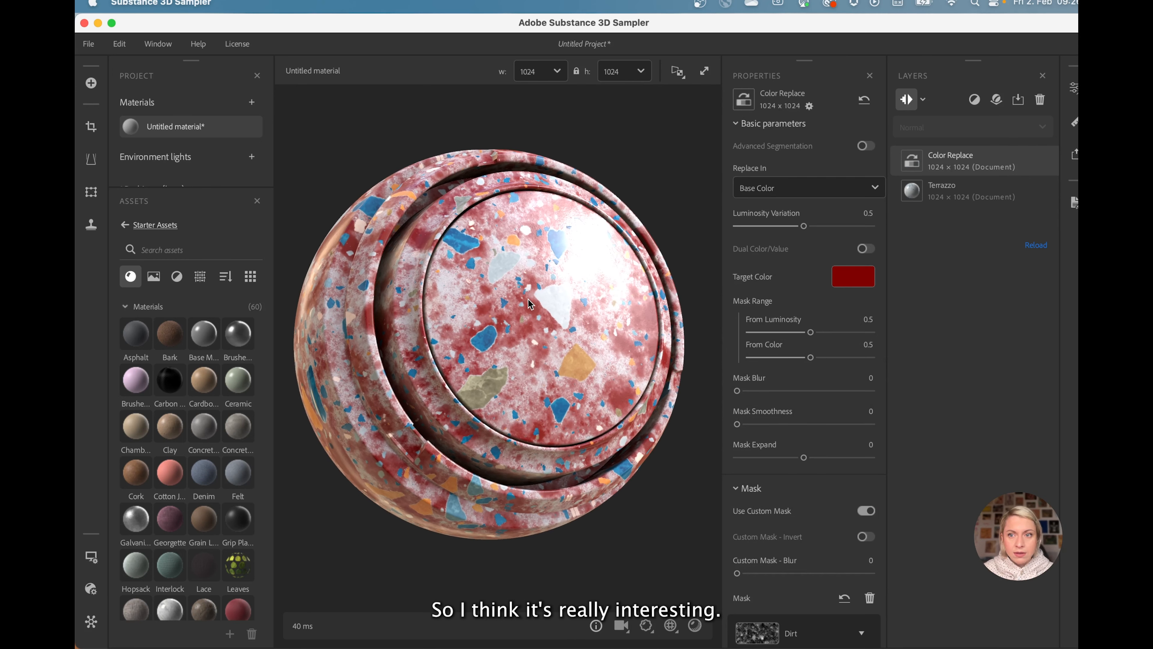
scroll(808, 400, down, 10)
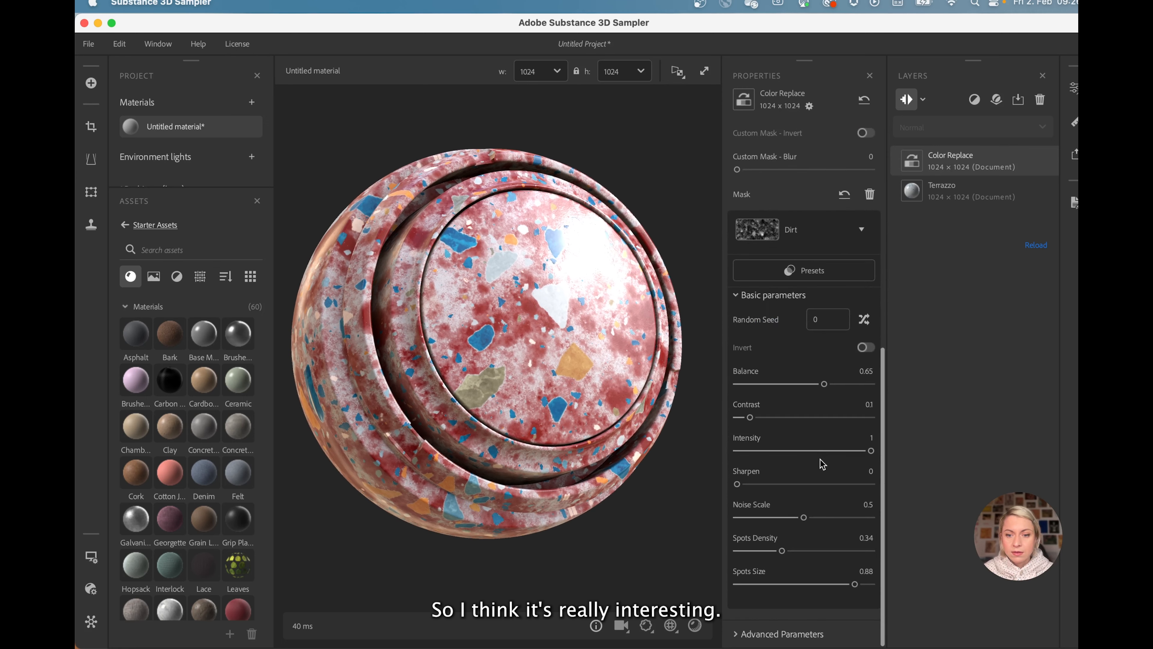
scroll(821, 458, up, 10)
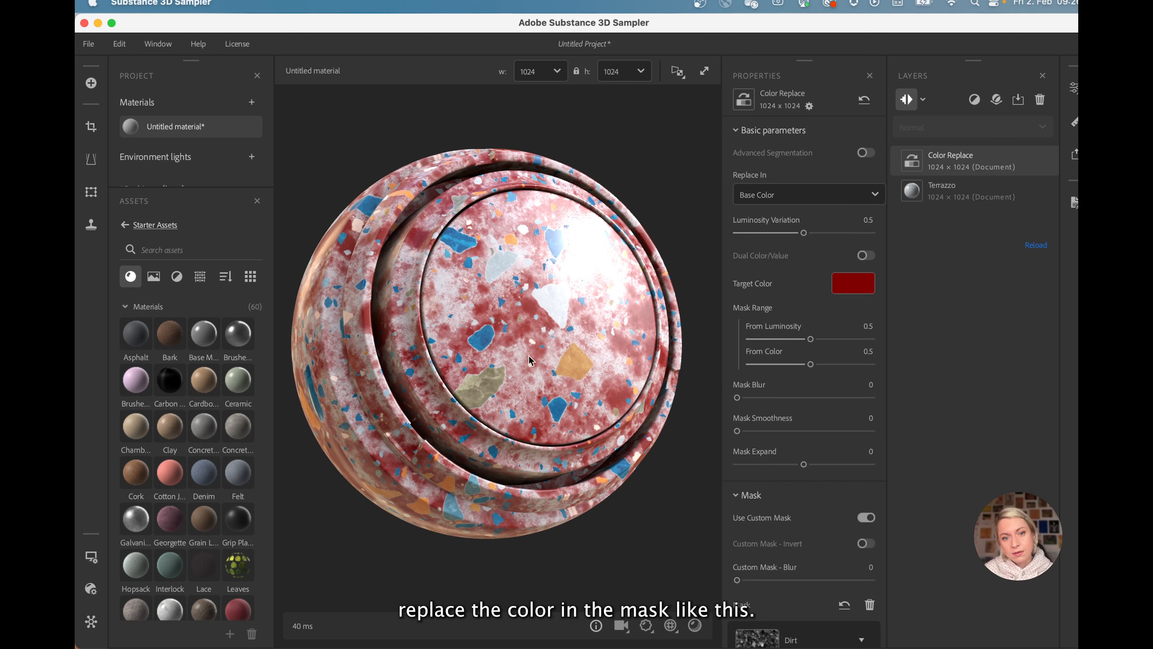
Step: Swap the Color Replace filter's mask to the Finger Leaks texture generator and examine the result up close
scroll(851, 507, down, 10)
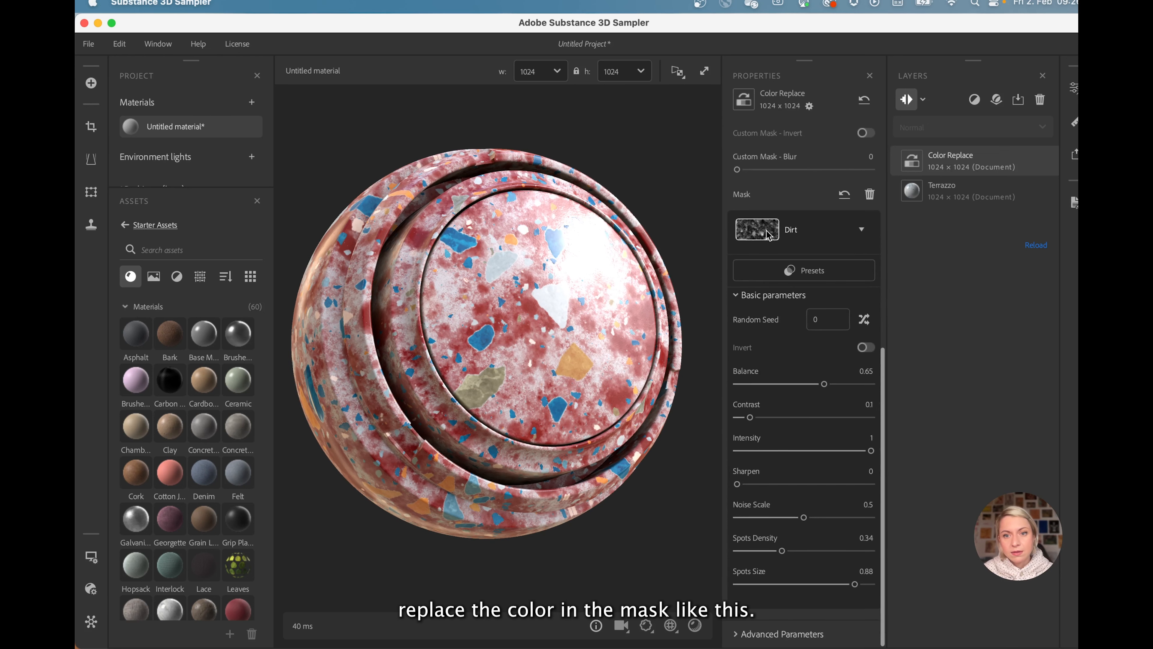
click(758, 229)
click(660, 405)
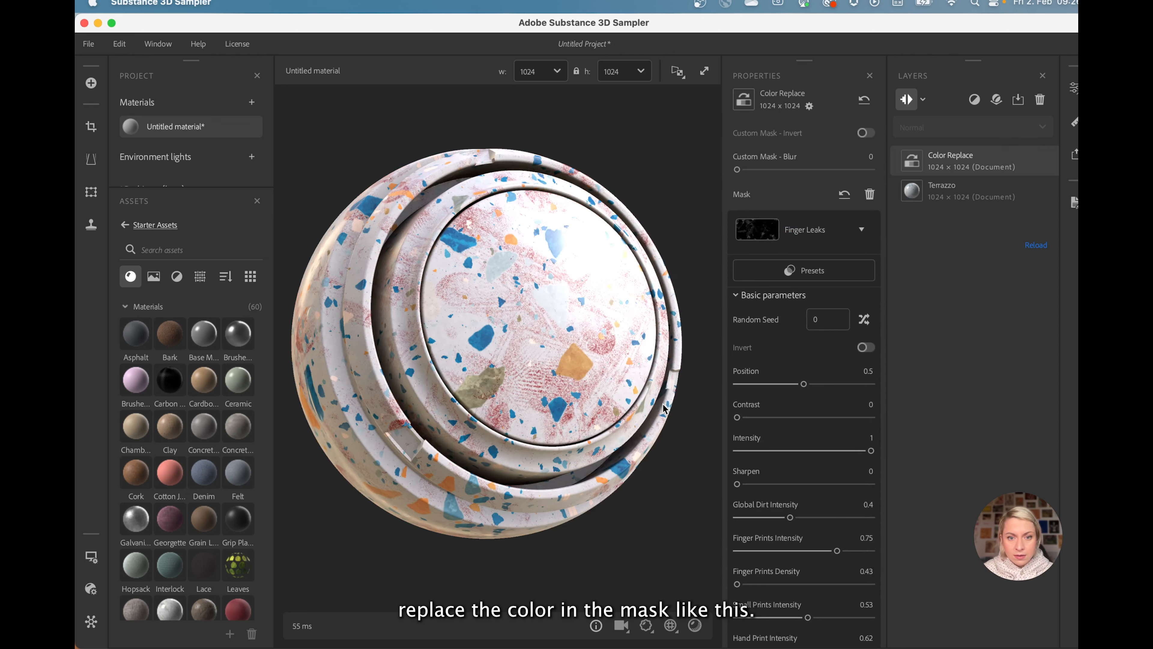
scroll(596, 366, up, 3)
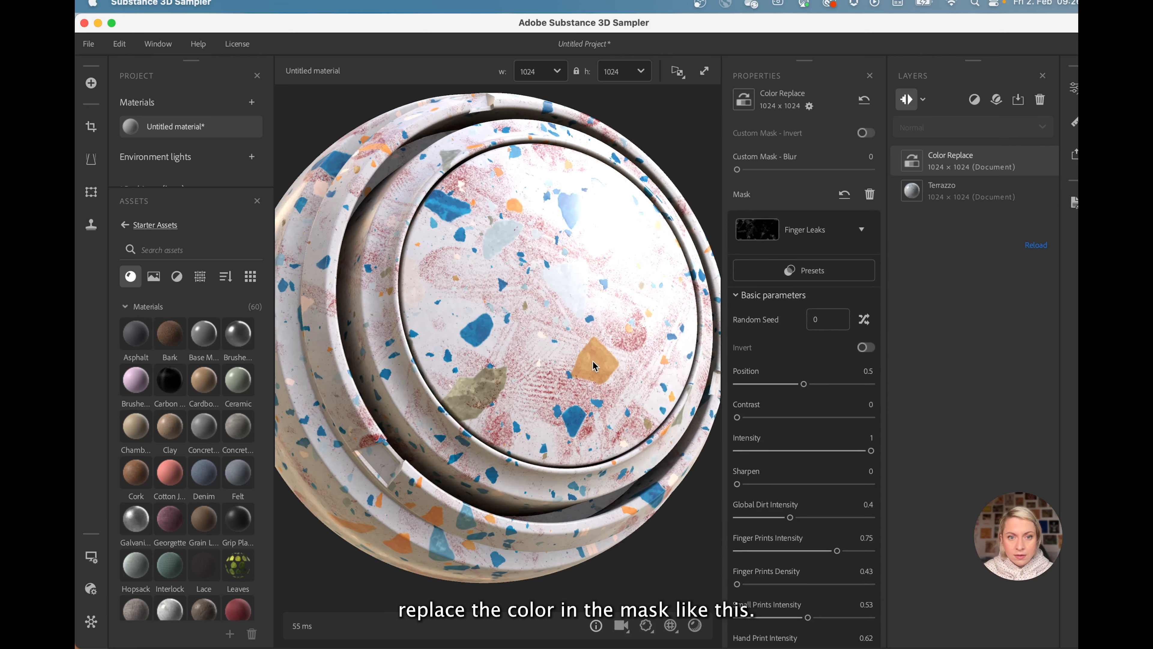
Step: Change the Color Replace filter's mask to the Leaks texture generator
click(757, 229)
mouse_move(610, 517)
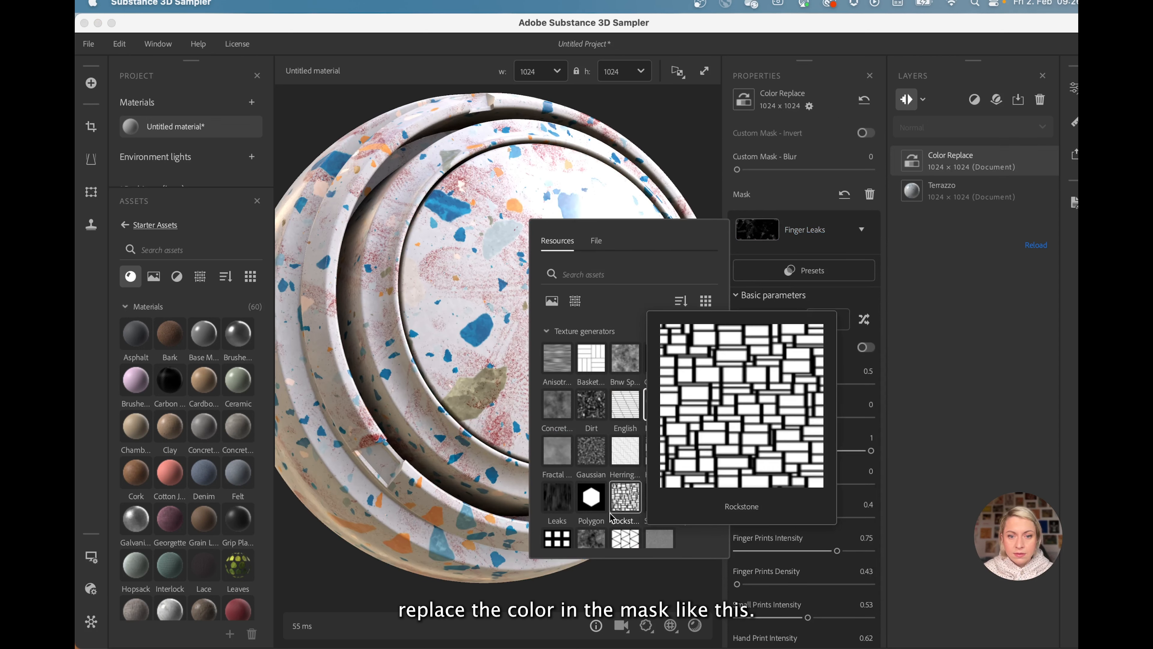
click(562, 501)
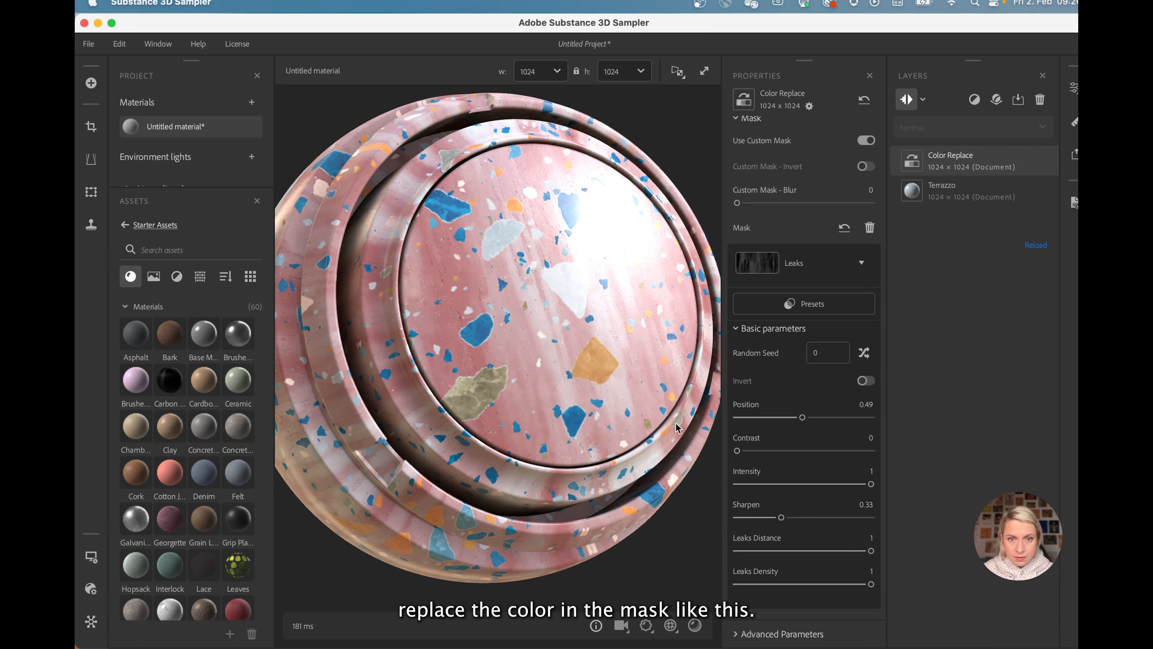
Step: Try the Scratches Rough texture generator as the Color Replace mask and view the whole material
click(759, 262)
click(660, 536)
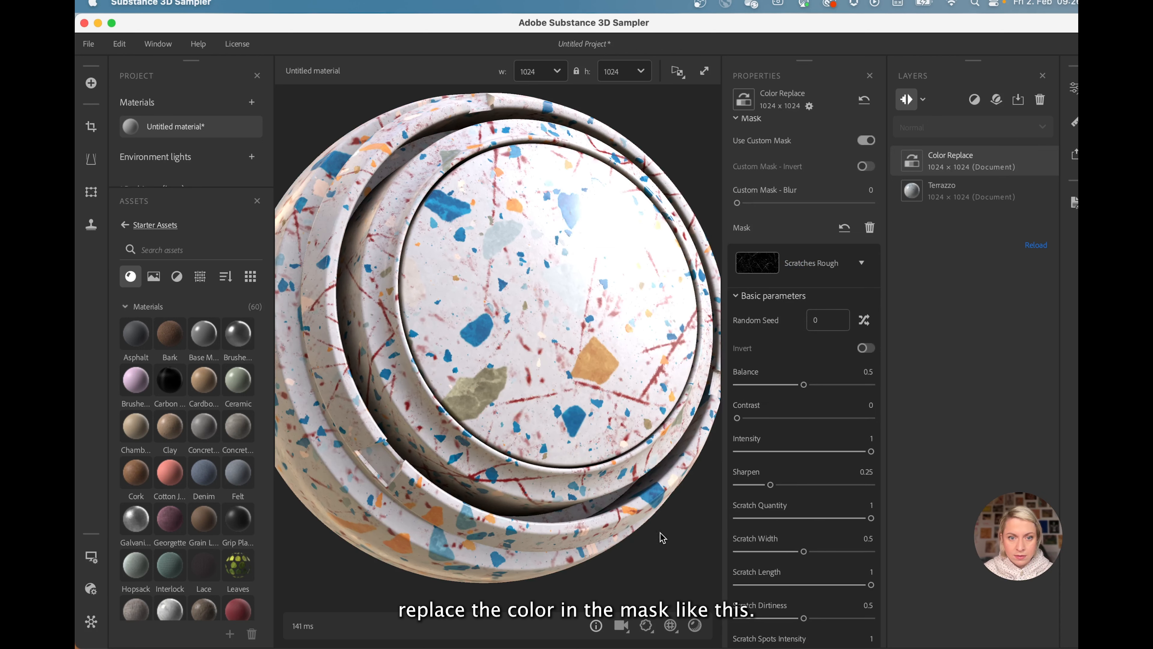
scroll(542, 358, down, 2)
middle_drag(548, 350, 547, 356)
Step: Swap the Color Replace mask to the Bnw Spot 3 texture generator and set the target color to light blue #6C98BD
click(757, 262)
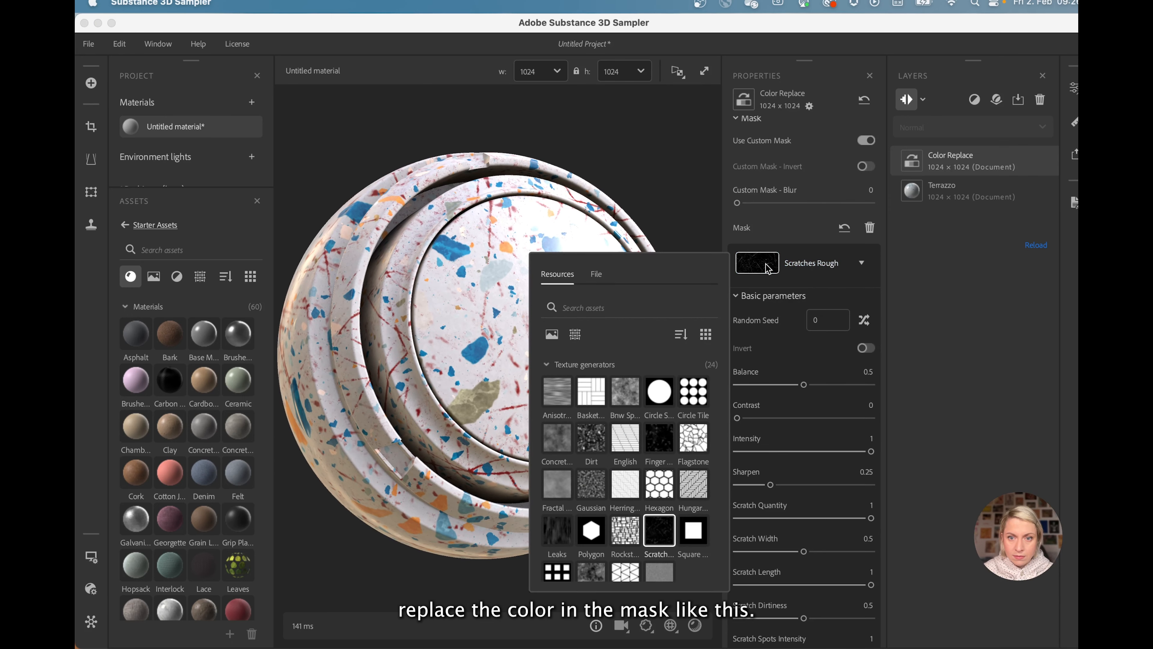
click(633, 402)
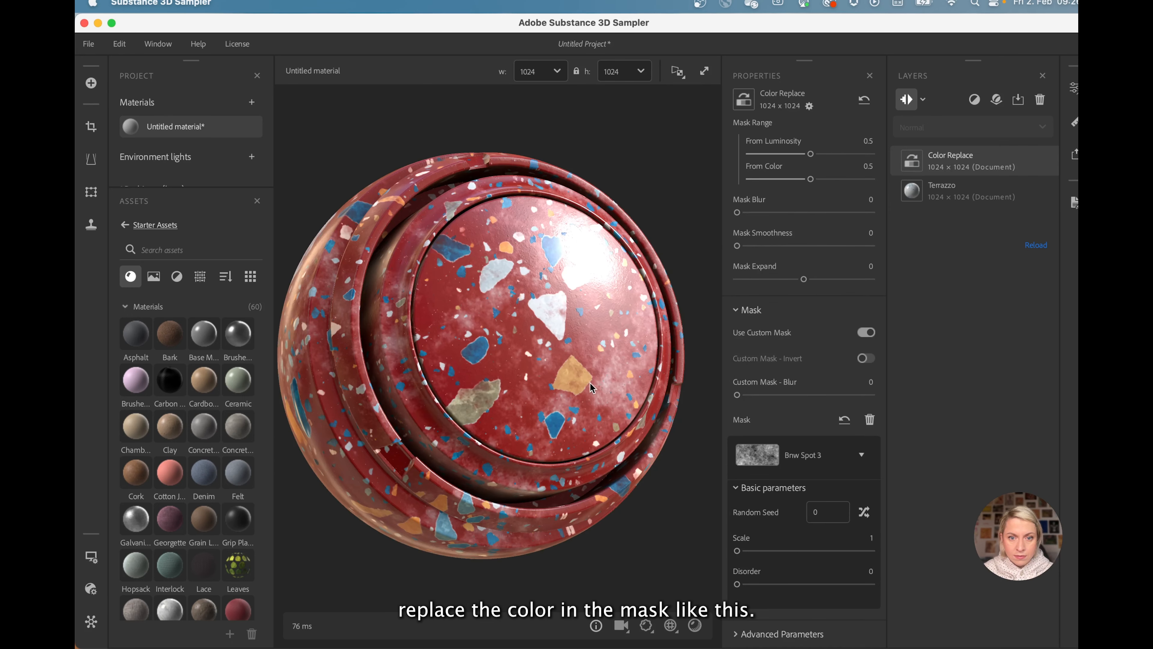
scroll(840, 281, up, 5)
click(853, 283)
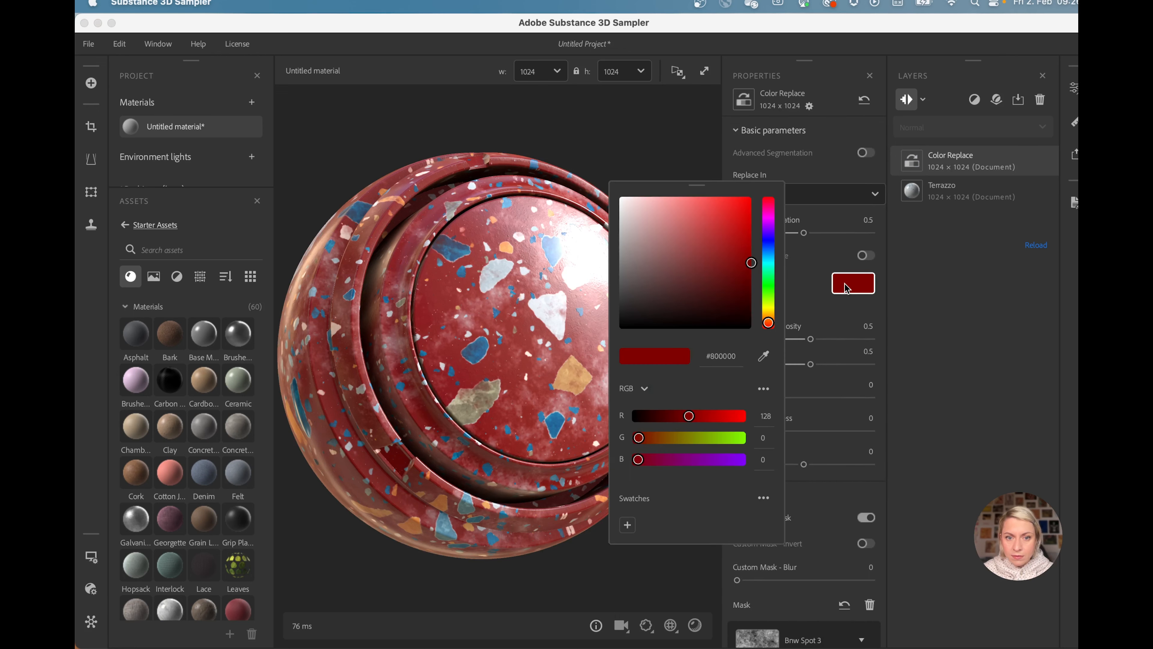
click(762, 355)
click(497, 375)
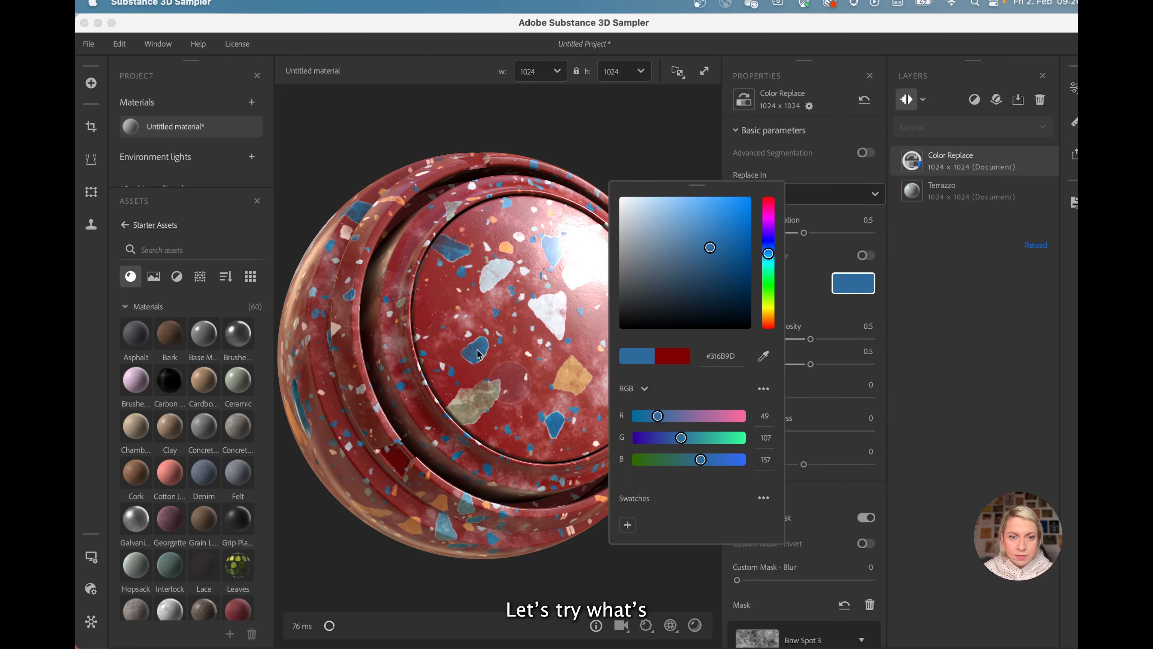
drag(711, 248, 676, 232)
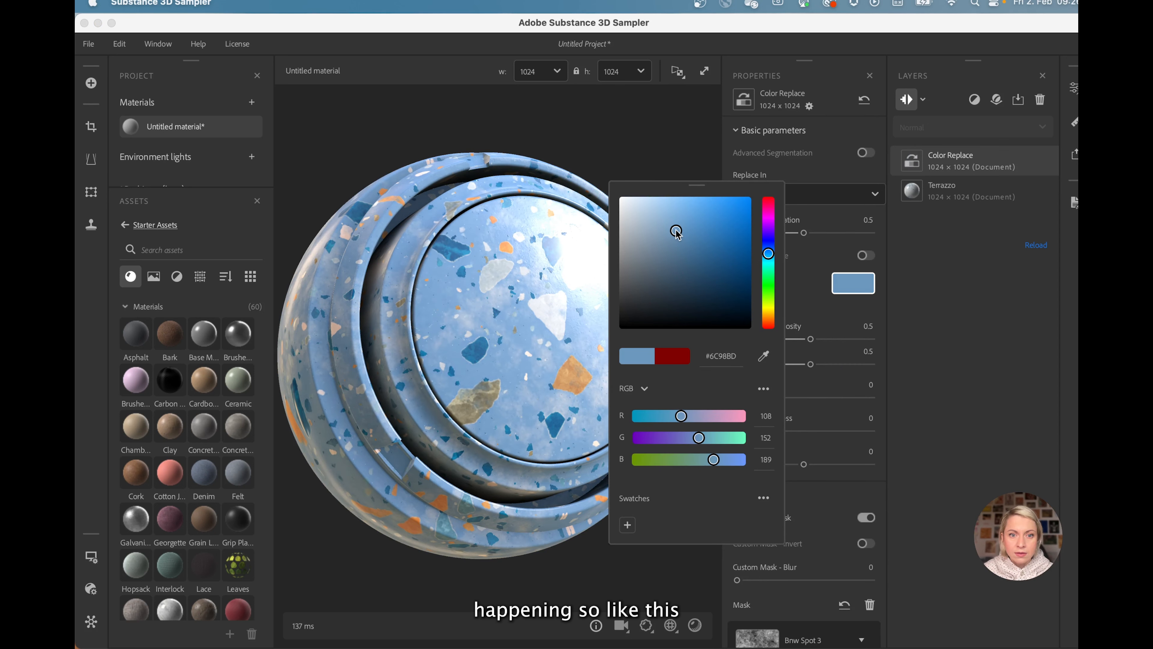
click(928, 163)
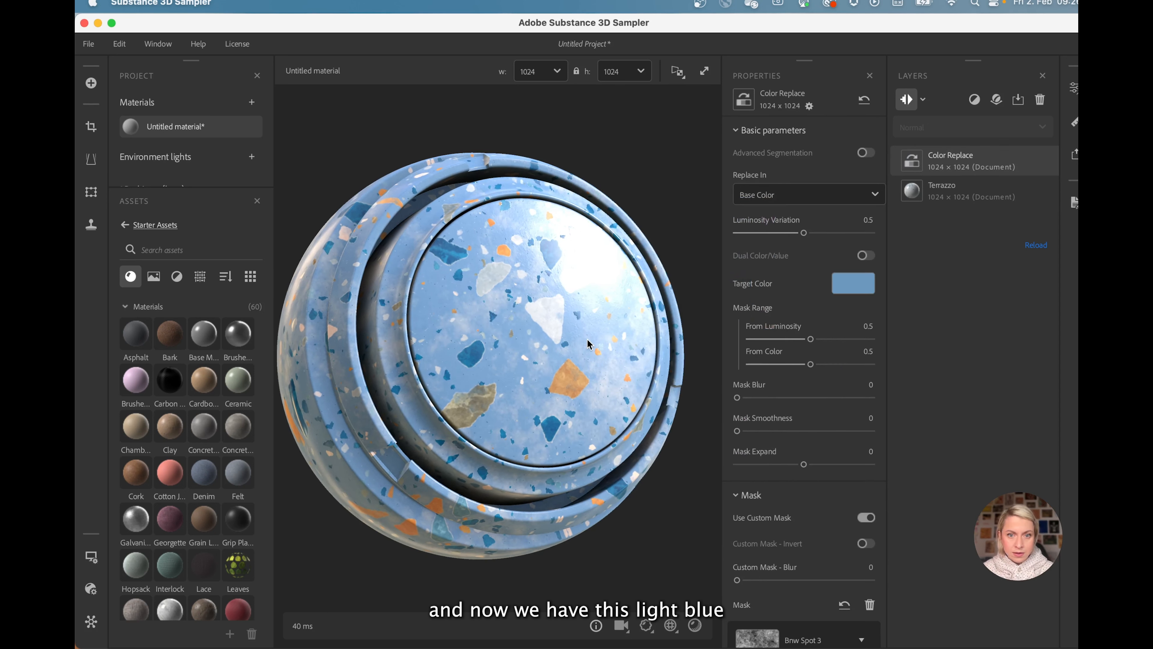
Step: Set the Bnw Spot 3 mask's Scale to 4 and Disorder to 0.46
drag(587, 339, 585, 365)
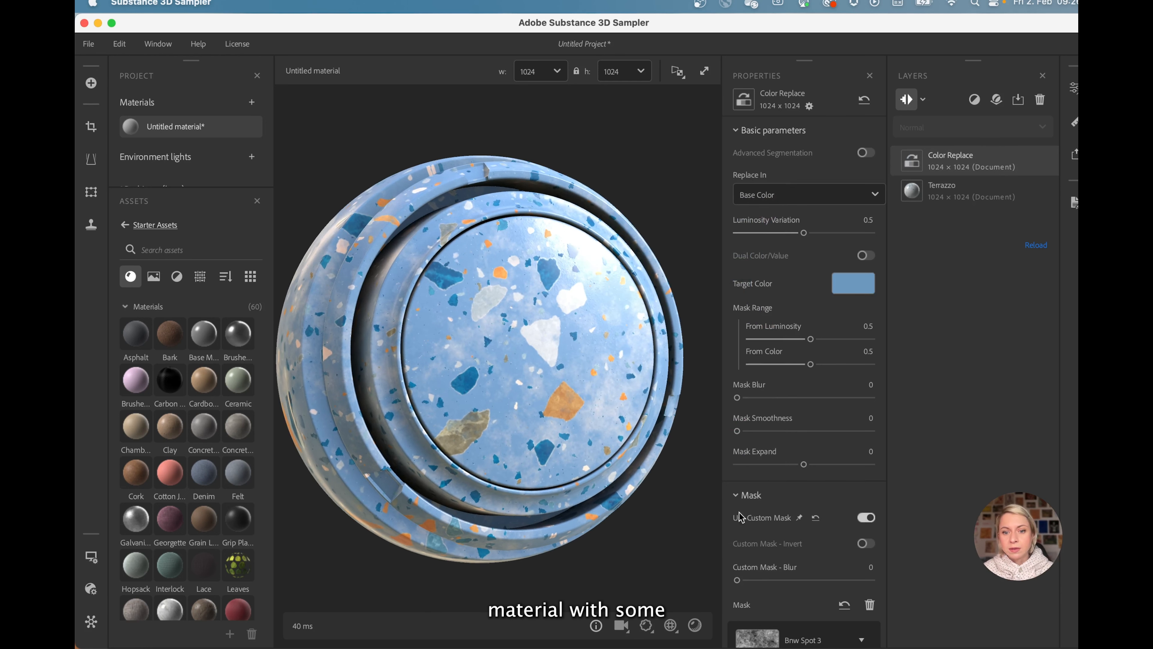
scroll(728, 514, down, 5)
drag(740, 550, 794, 560)
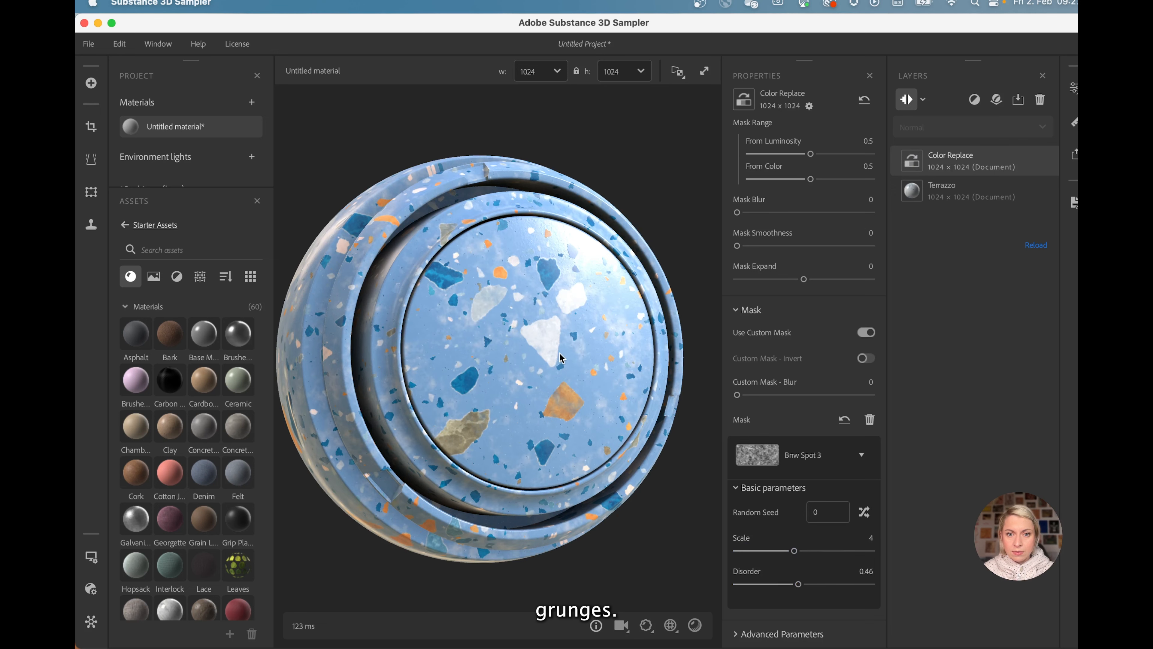
Step: Examine the recolored terrazzo from close and afar, and delete the Color Replace layer
scroll(561, 357, up, 3)
scroll(561, 357, up, 2)
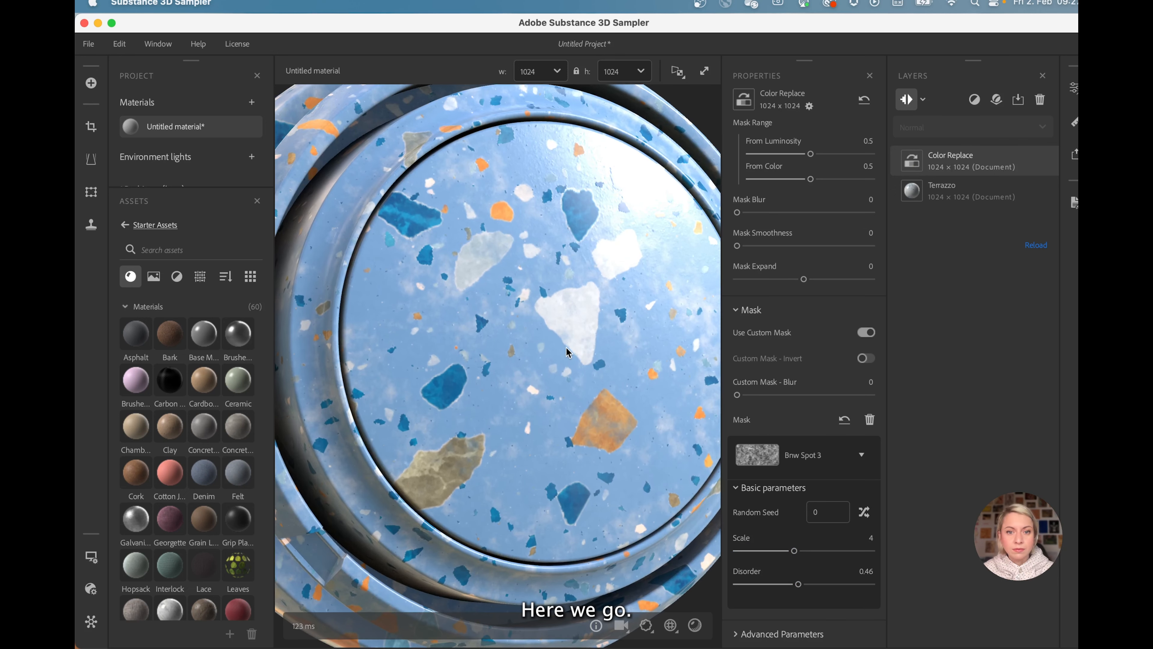
scroll(571, 338, down, 2)
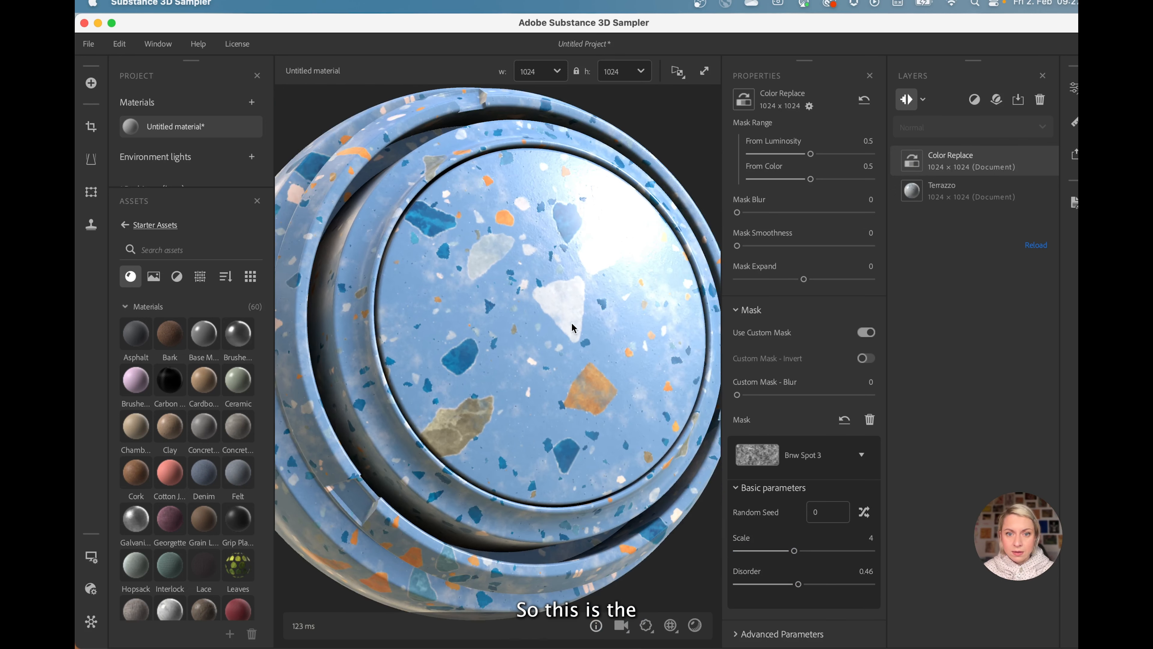
scroll(571, 327, down, 3)
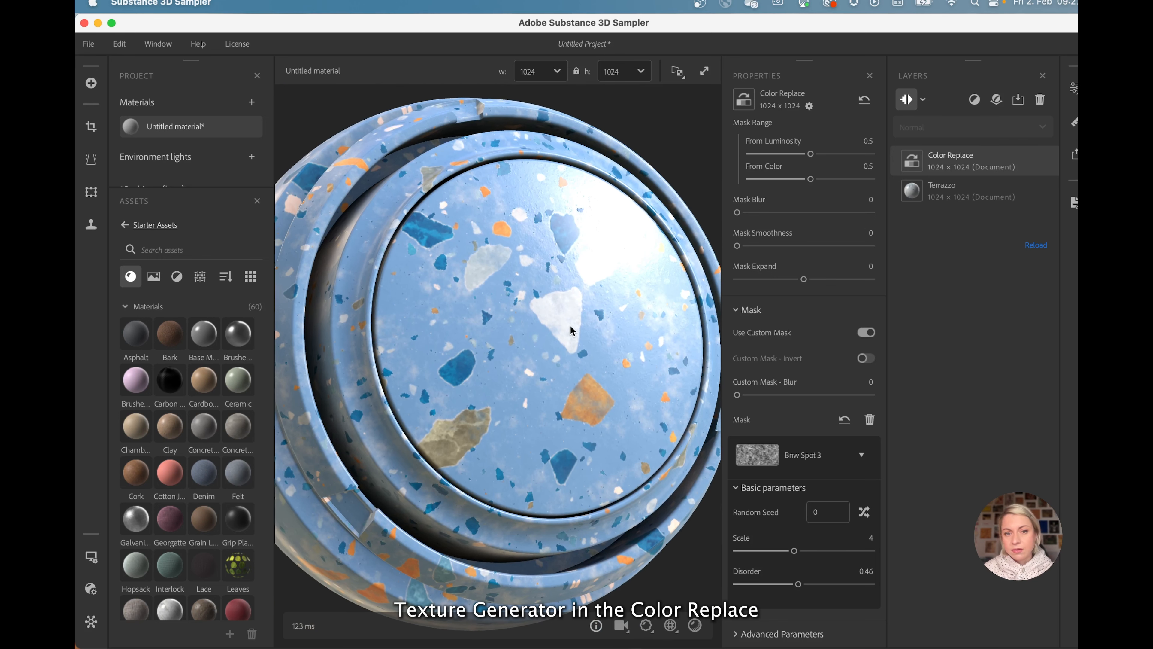
middle_drag(570, 326, 565, 321)
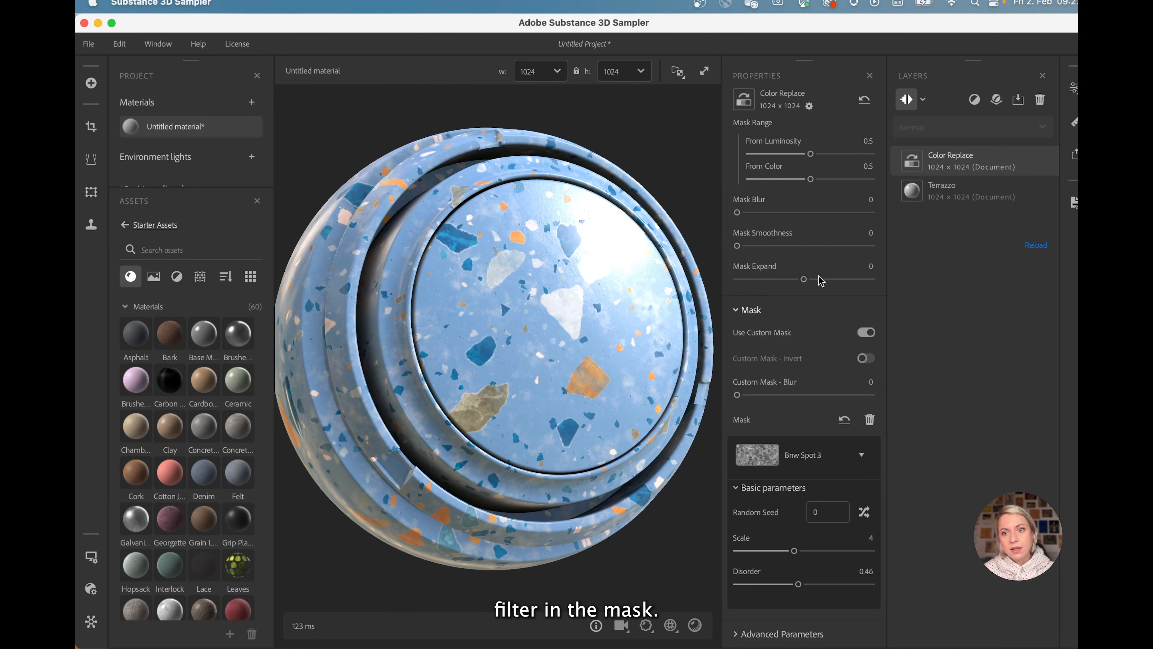
click(1040, 100)
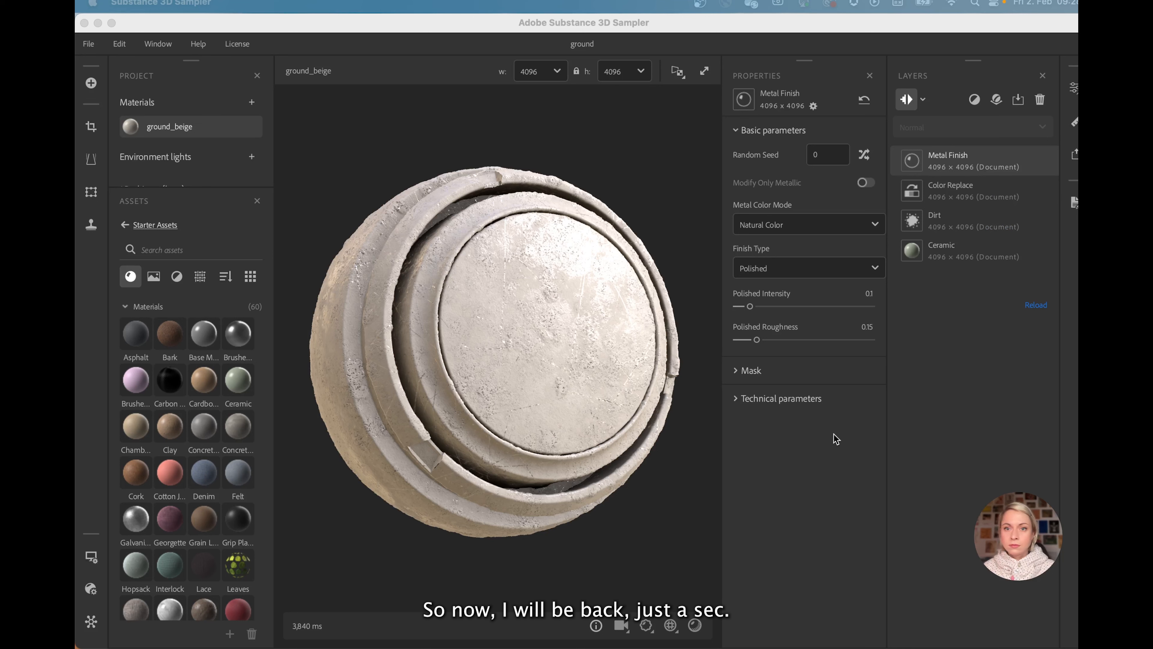
Step: Set the ground_beige material's resolution to 2048 and view its surface up close
click(640, 72)
click(624, 200)
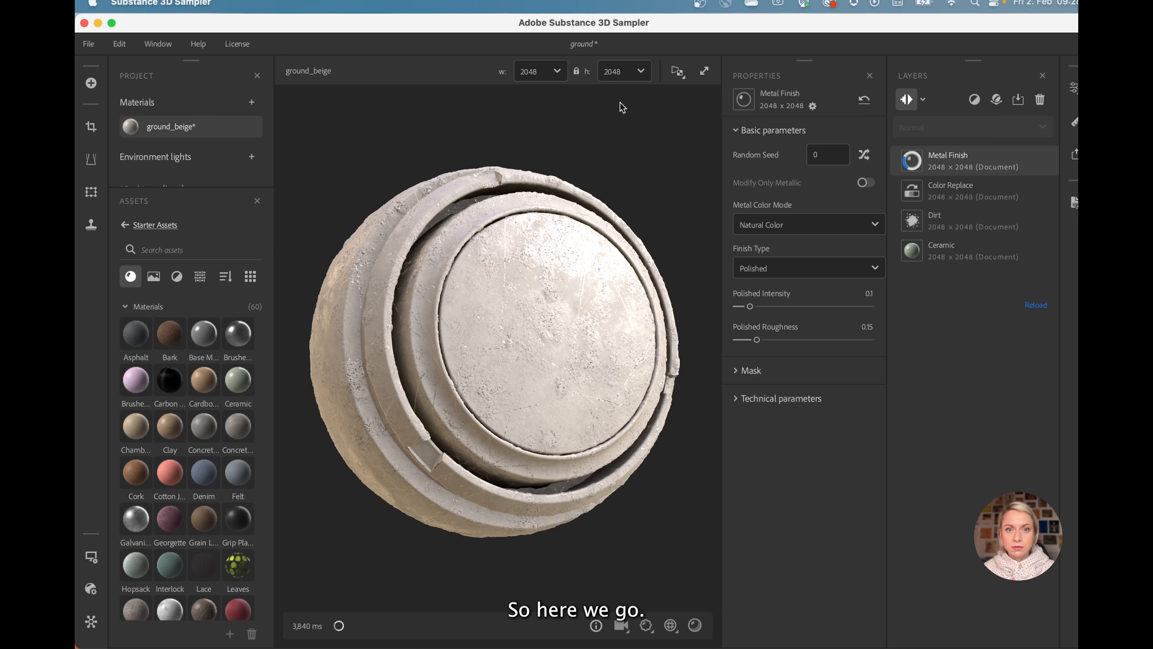
scroll(553, 331, up, 3)
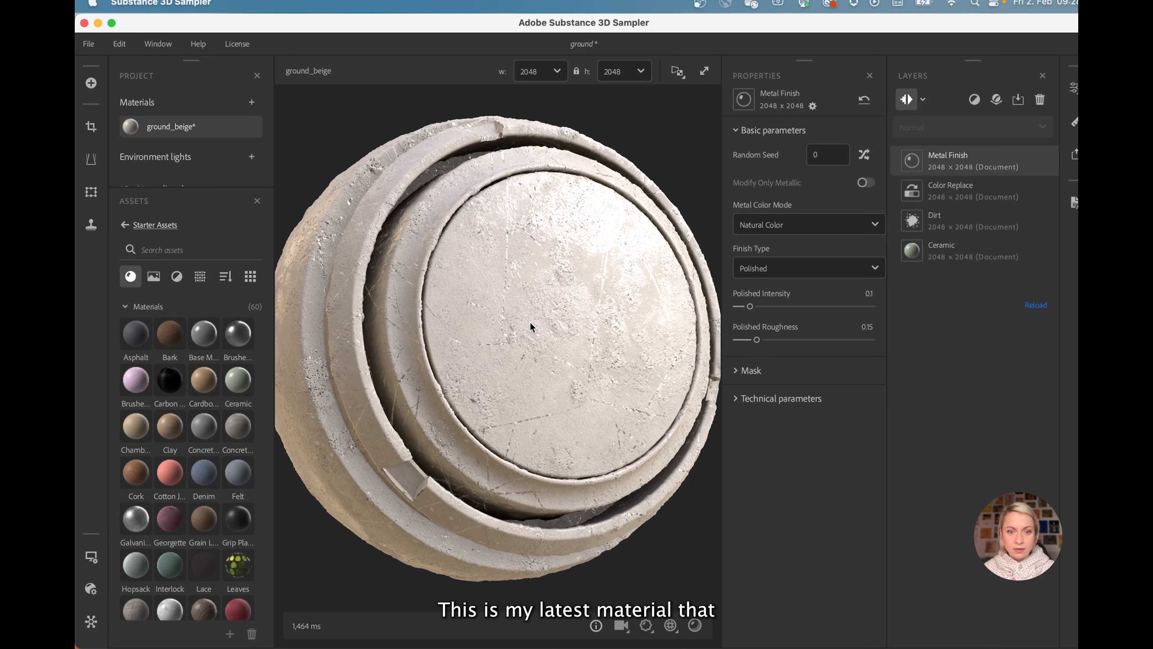
drag(532, 327, 545, 359)
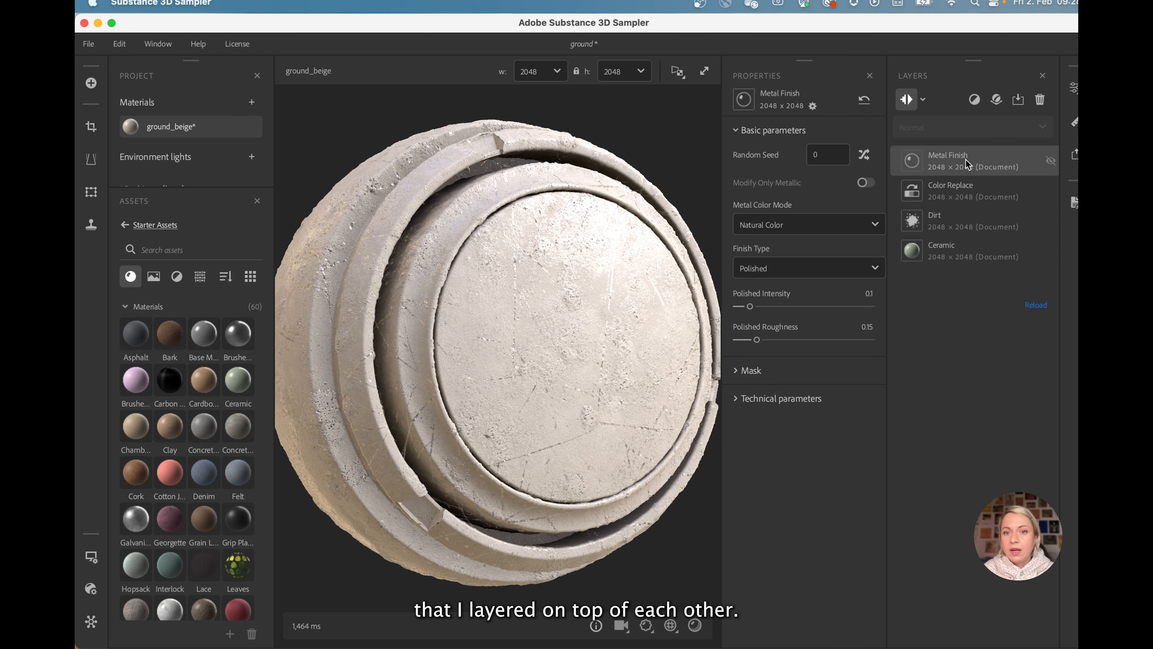
Step: Select the ground_beige Color Replace layer and switch the viewport to 3D only
click(966, 195)
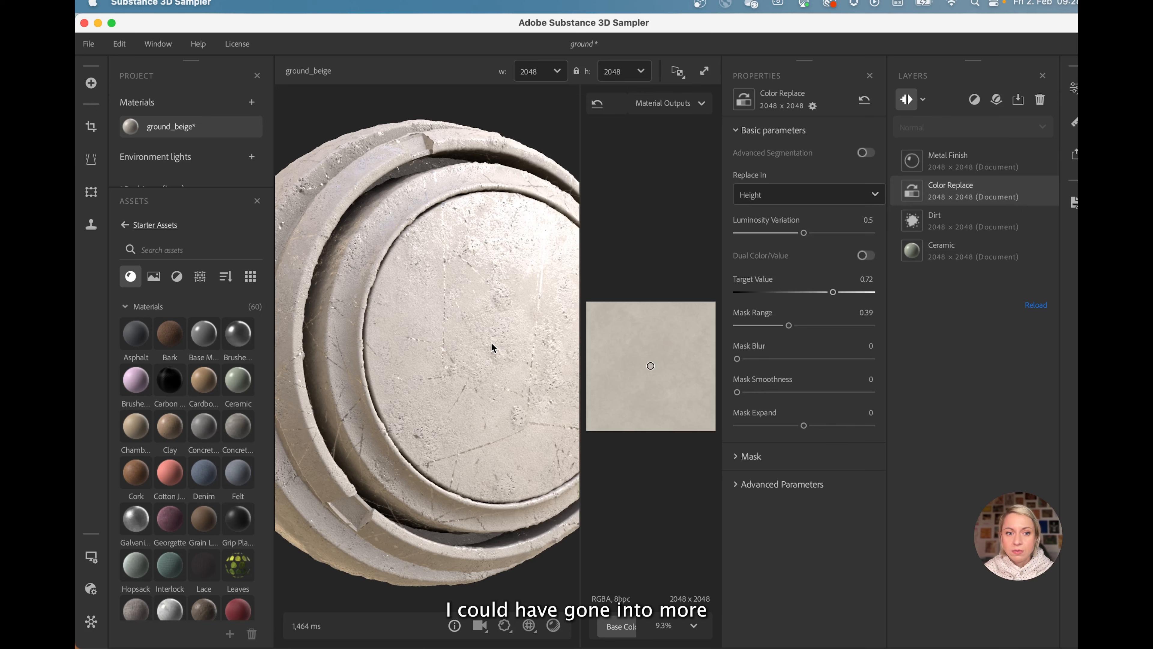
scroll(492, 348, up, 2)
scroll(493, 347, down, 2)
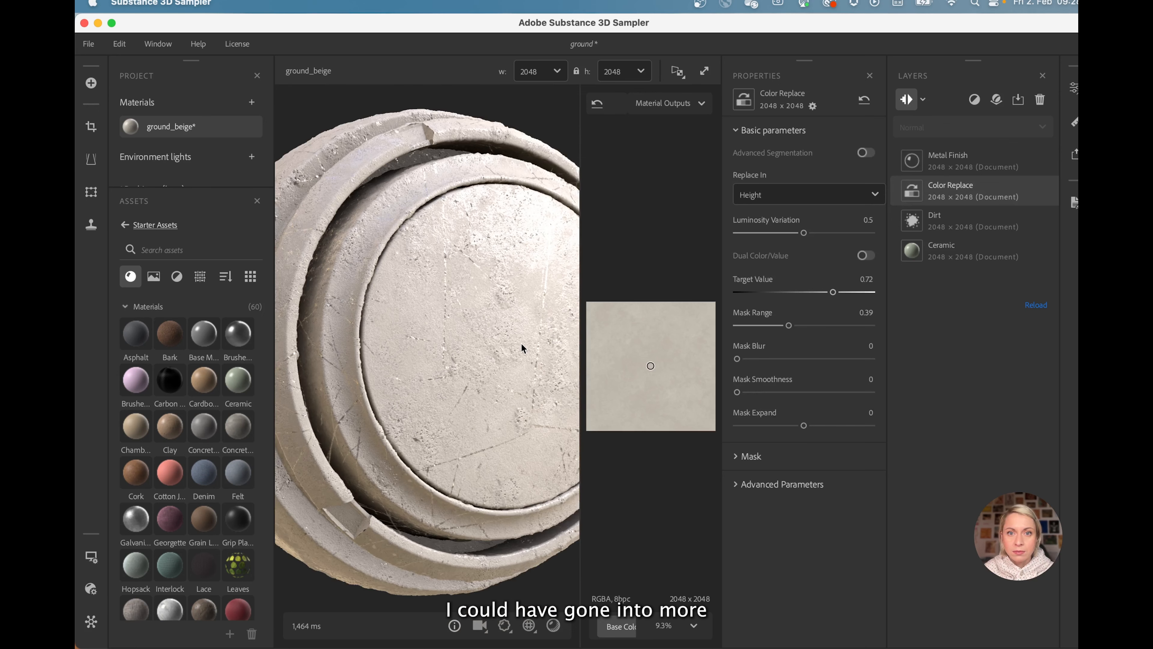
click(677, 71)
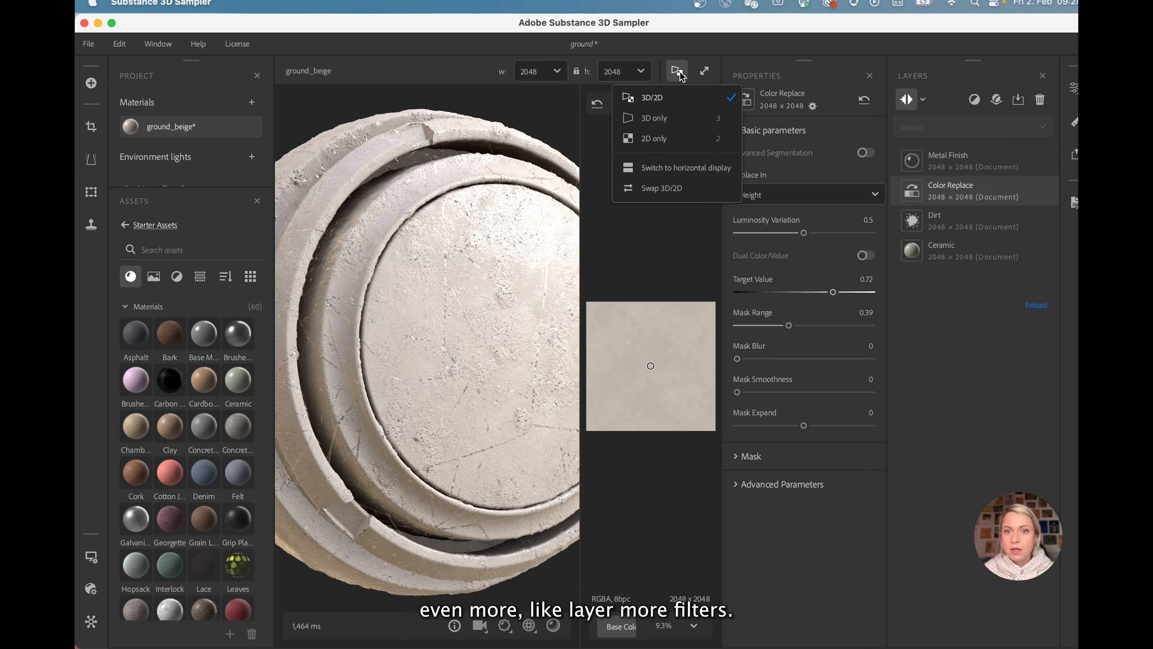
click(669, 117)
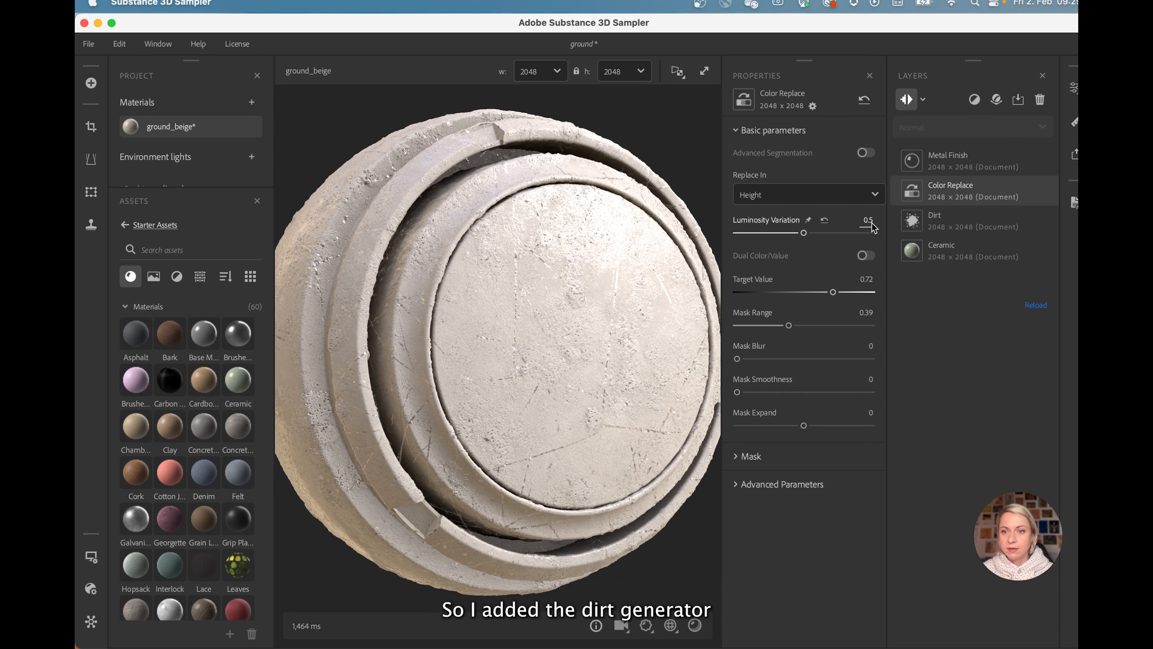
Step: Look over the Dirt layer's custom grunge input and its texture generator parameters
click(942, 223)
scroll(753, 566, down, 1)
scroll(754, 570, down, 6)
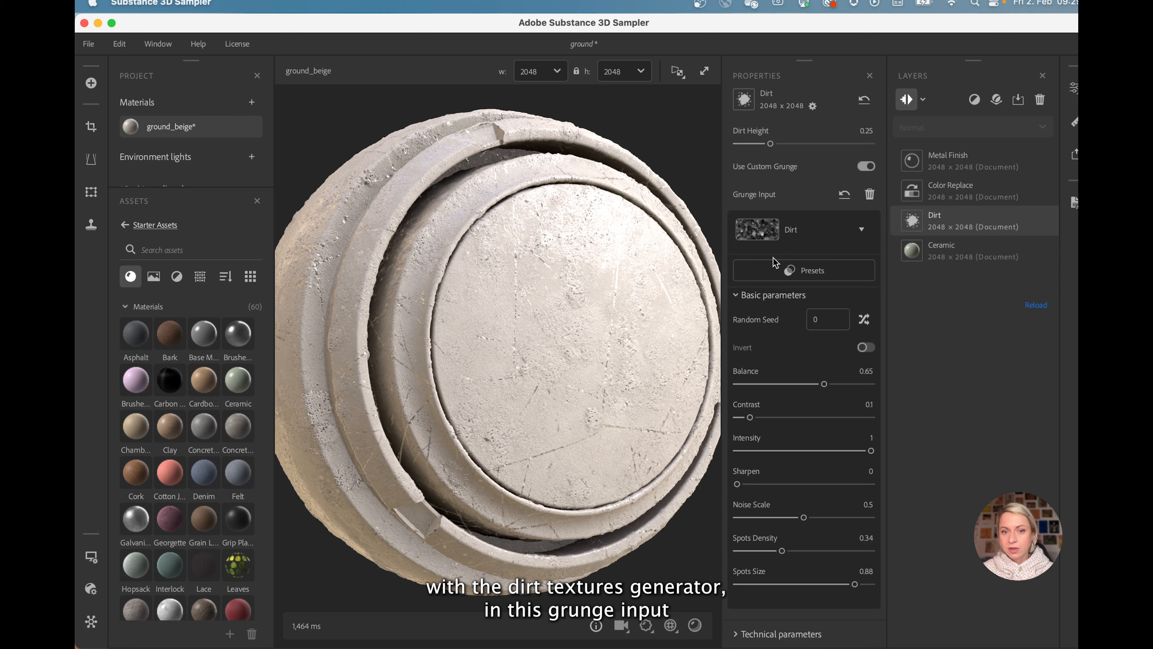
Step: Review the Color Replace layer's custom Dirt mask settings and its advanced parameters
click(973, 196)
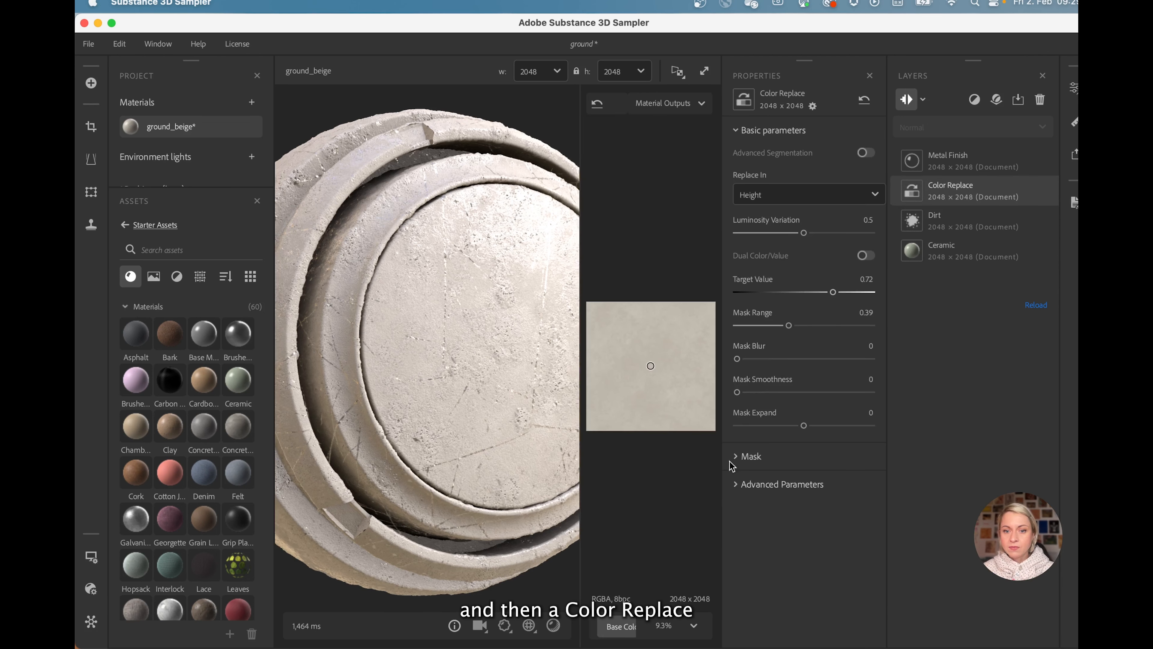
click(737, 455)
scroll(745, 455, down, 10)
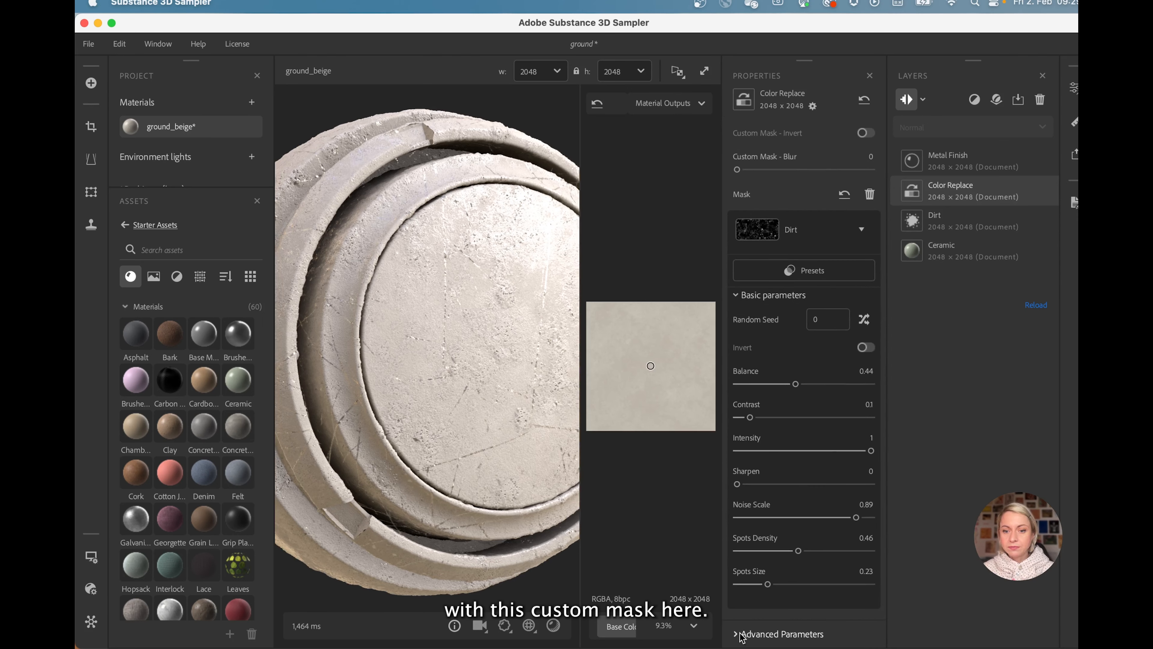
click(749, 633)
scroll(772, 568, up, 15)
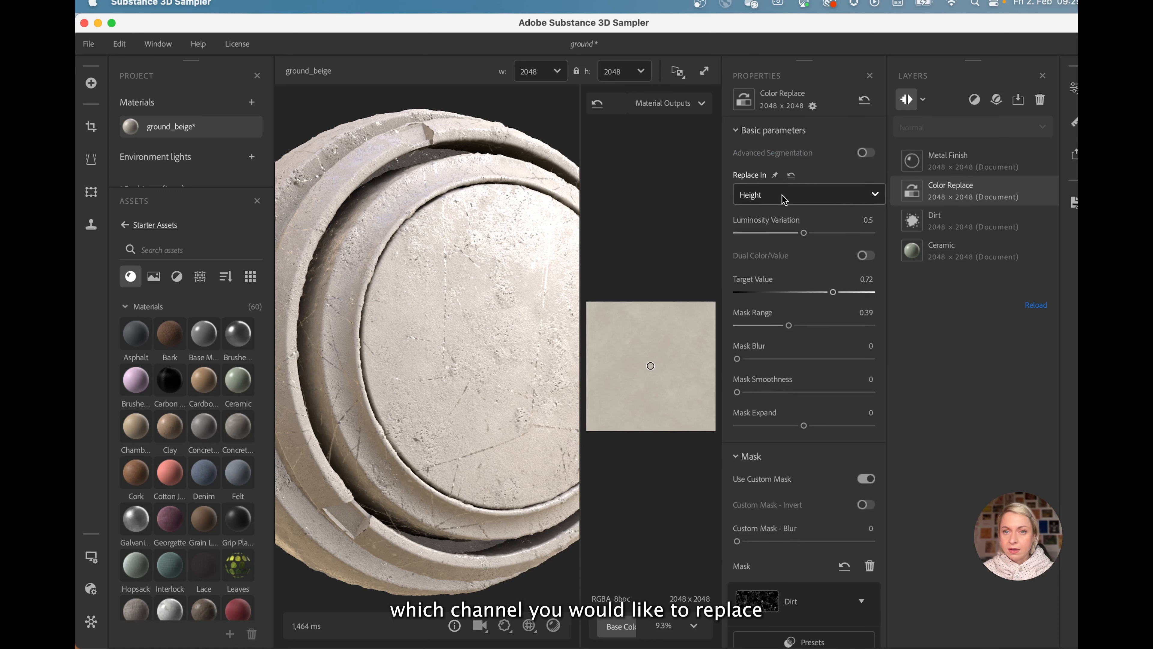
Step: Check the channels Color Replace can replace in, and compare the material with that layer hidden and shown
click(874, 195)
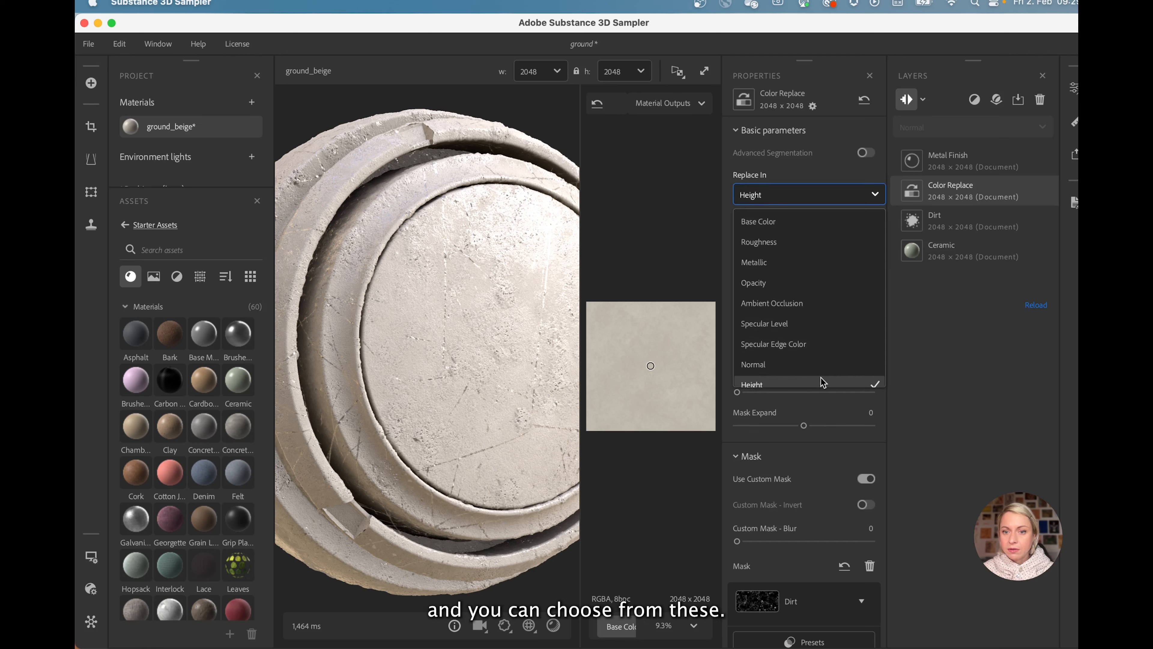
scroll(821, 378, down, 5)
scroll(821, 376, up, 5)
click(823, 171)
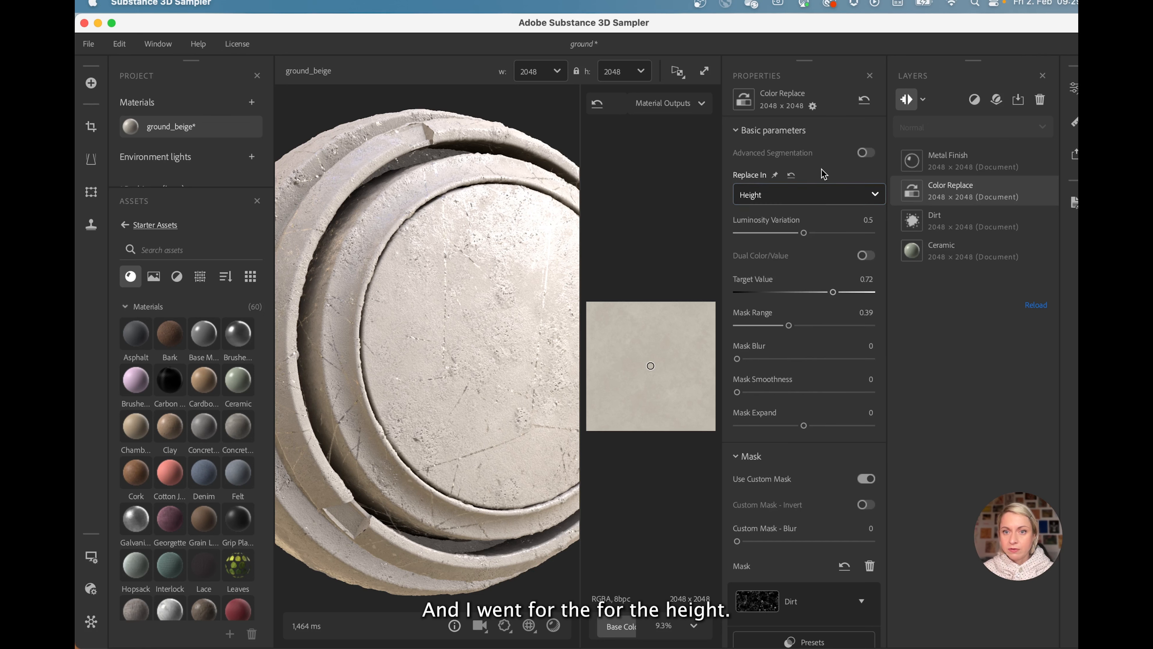
click(1048, 190)
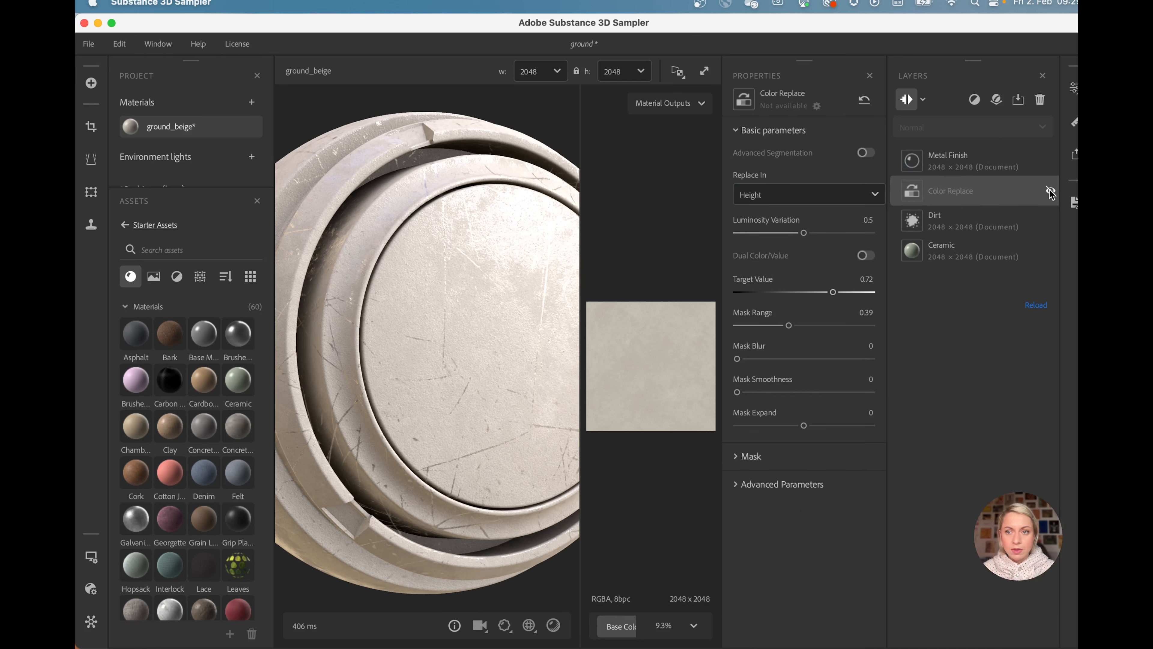
click(1050, 191)
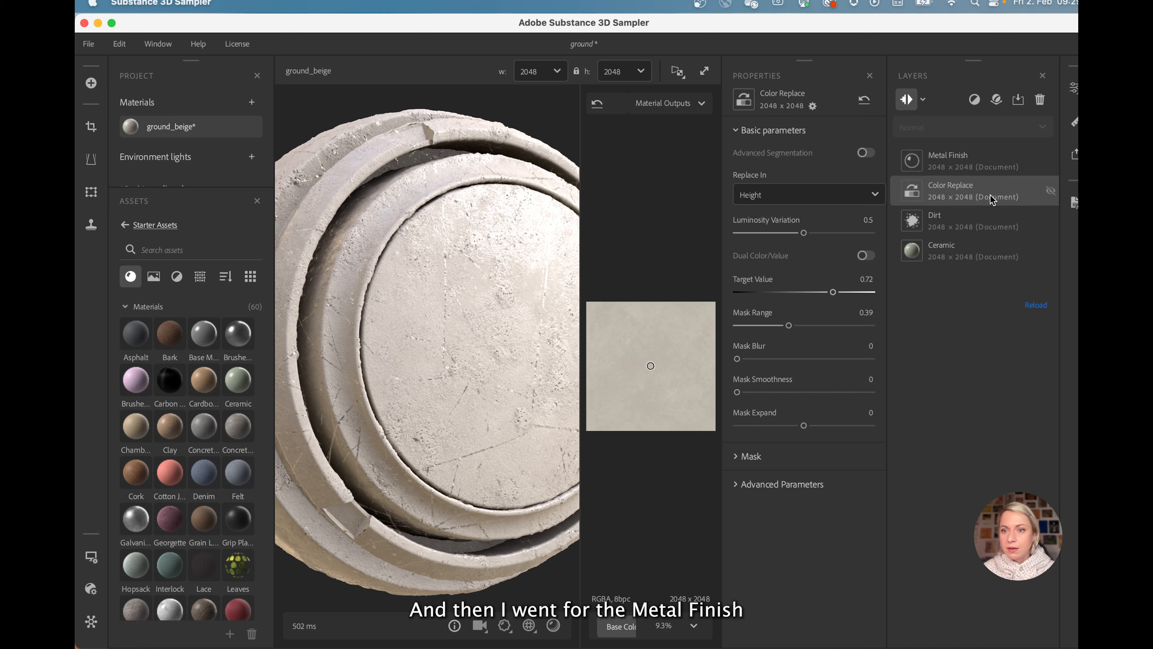
Step: Inspect the Metal Finish layer's Scratches Rough mask and compare the material with that layer hidden and shown
click(986, 163)
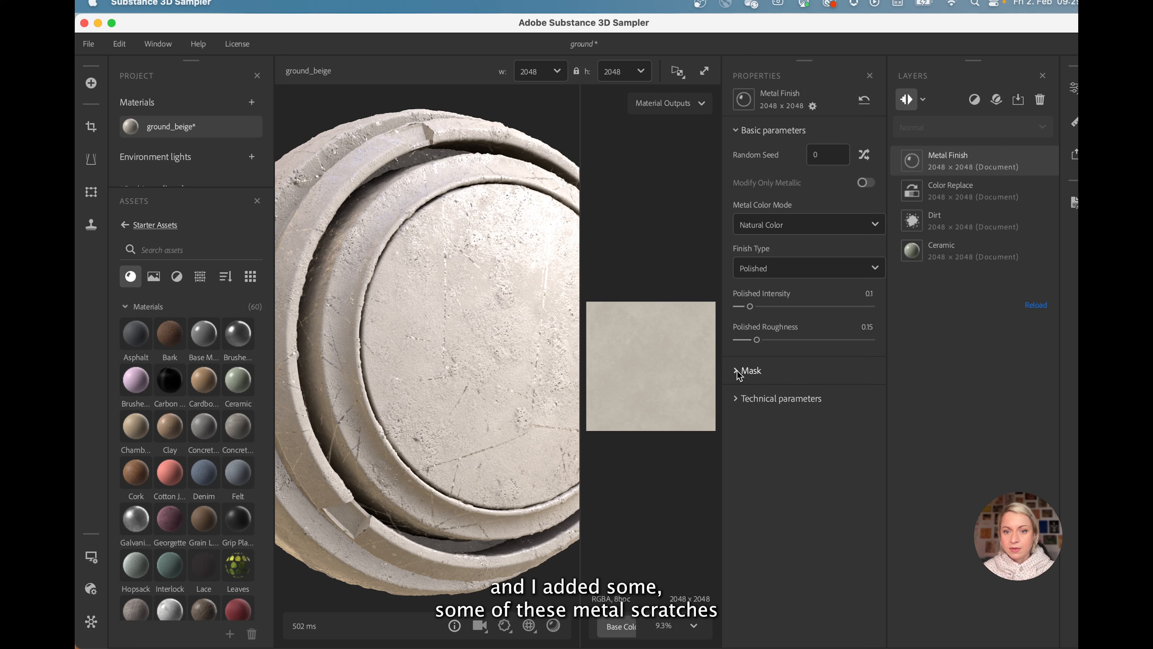
click(747, 371)
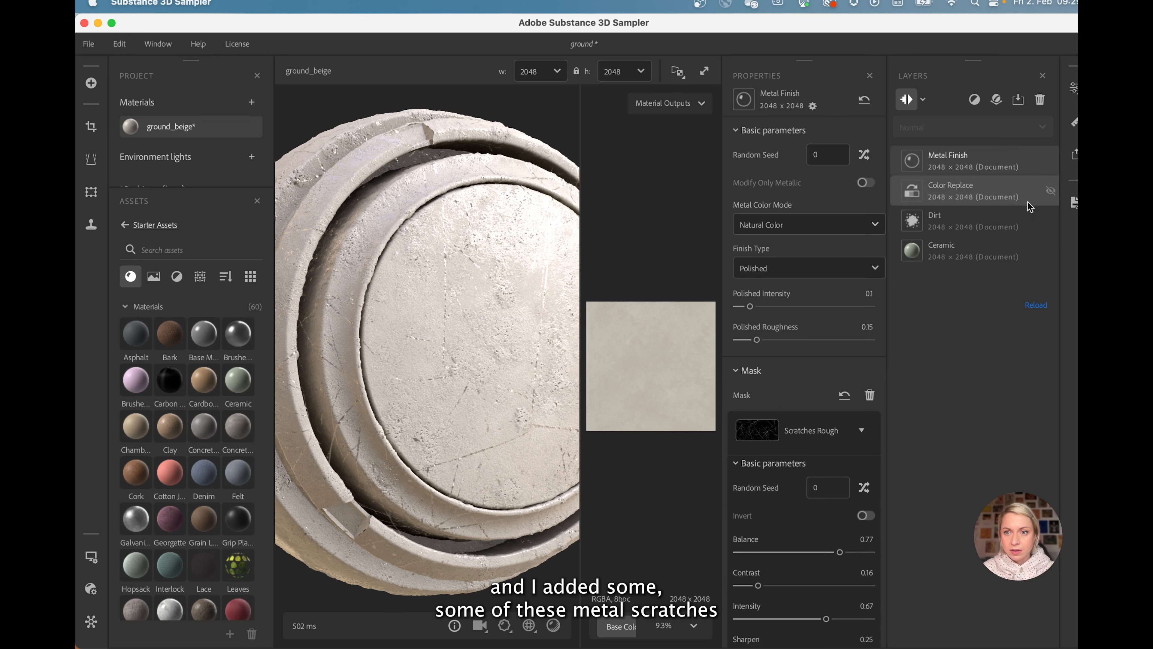
click(1050, 161)
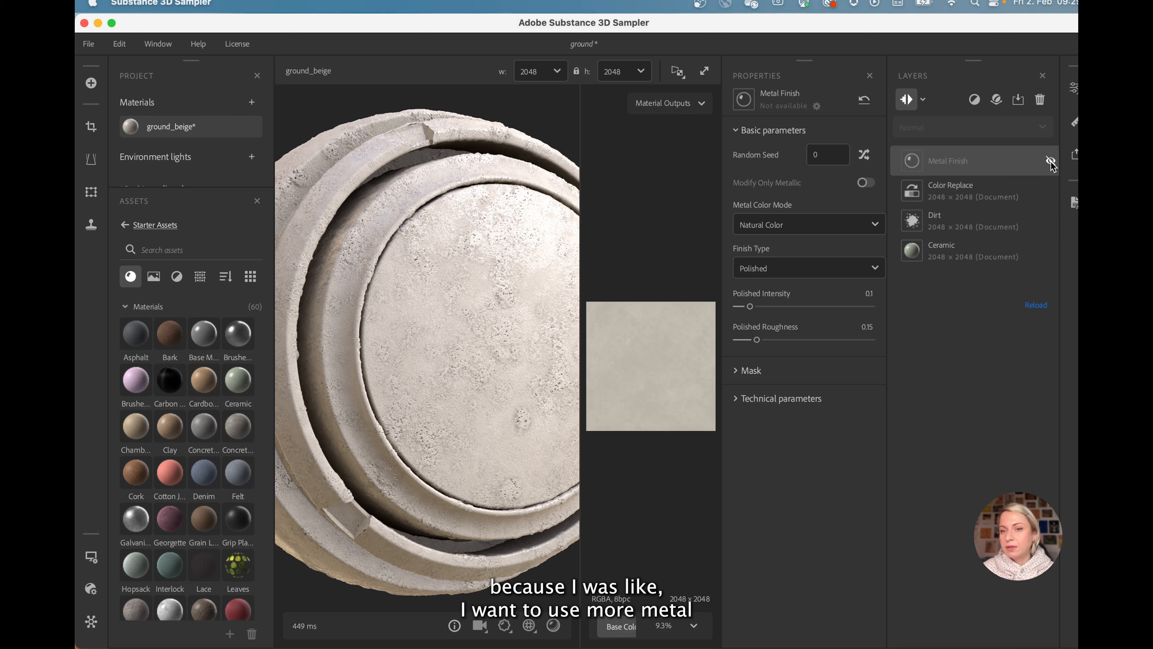
click(1051, 161)
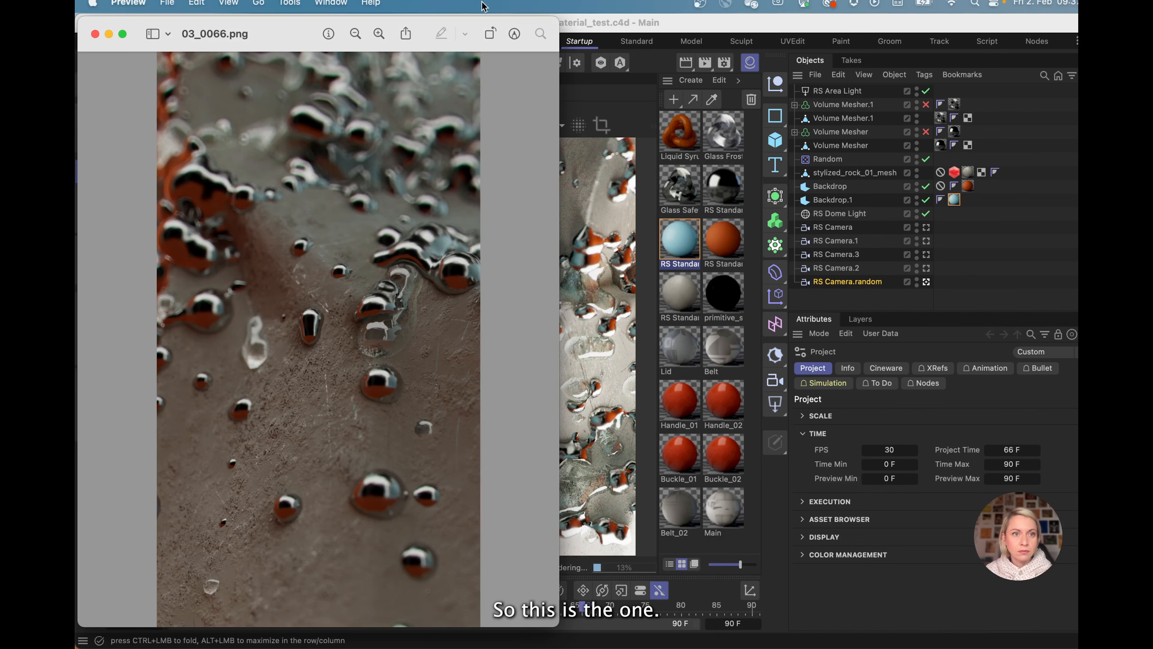
Step: In Preview, place the 03_0066.png render beside 02_0066.png and examine its scratches and surface details up close
drag(271, 33, 683, 40)
click(791, 40)
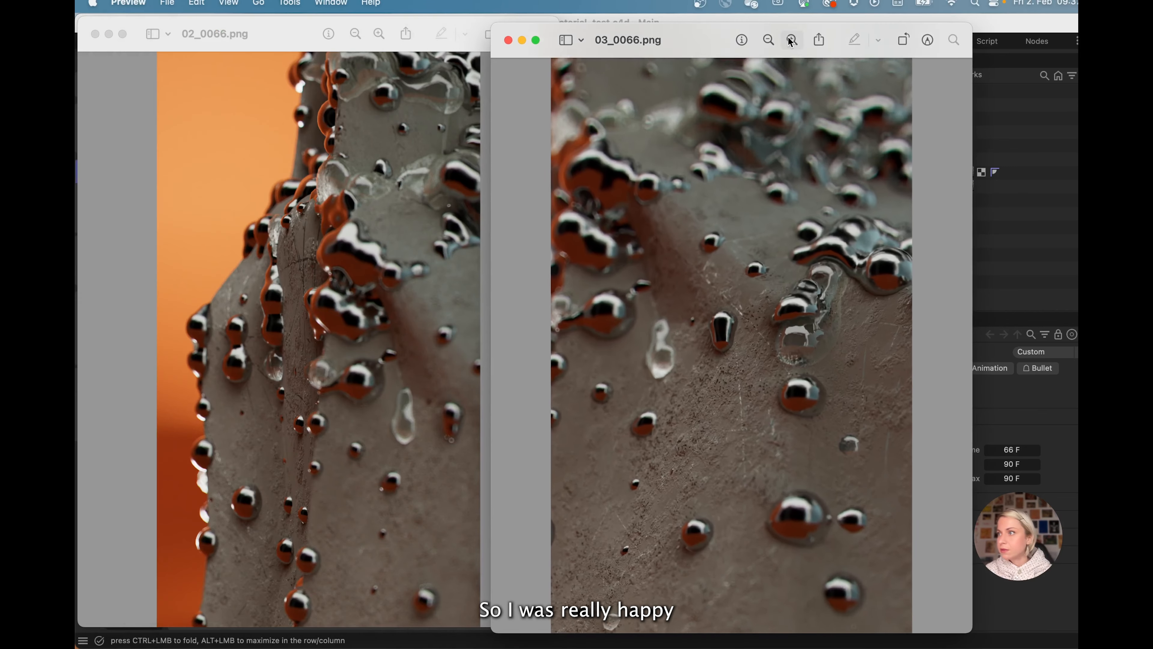
scroll(739, 361, down, 1)
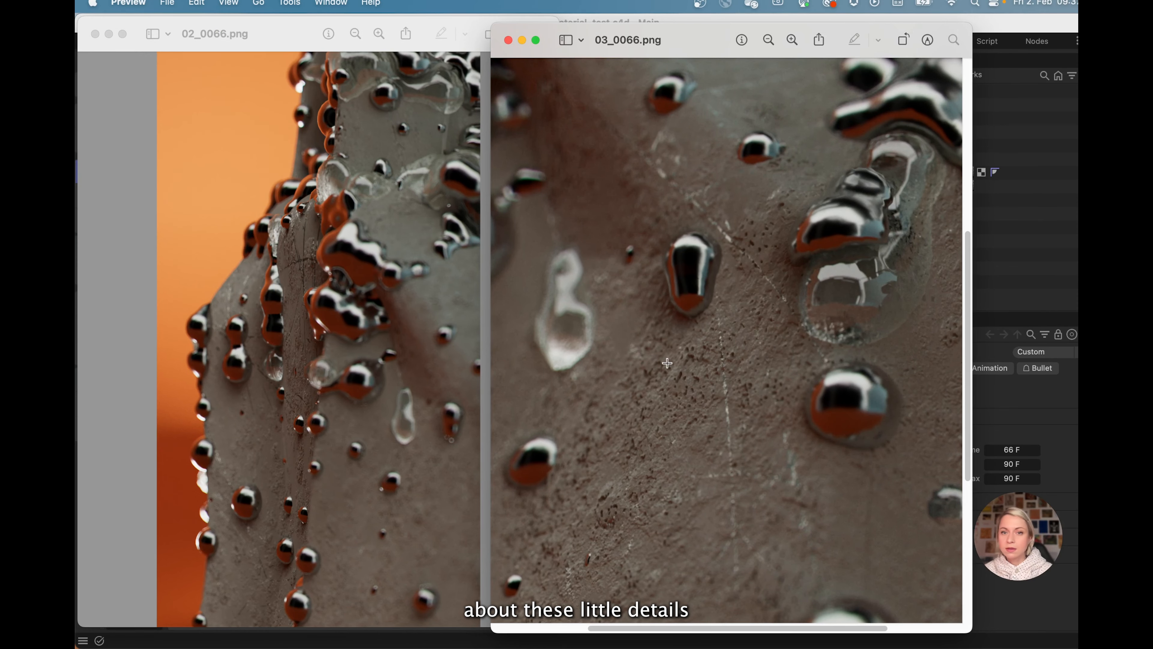
scroll(728, 419, up, 4)
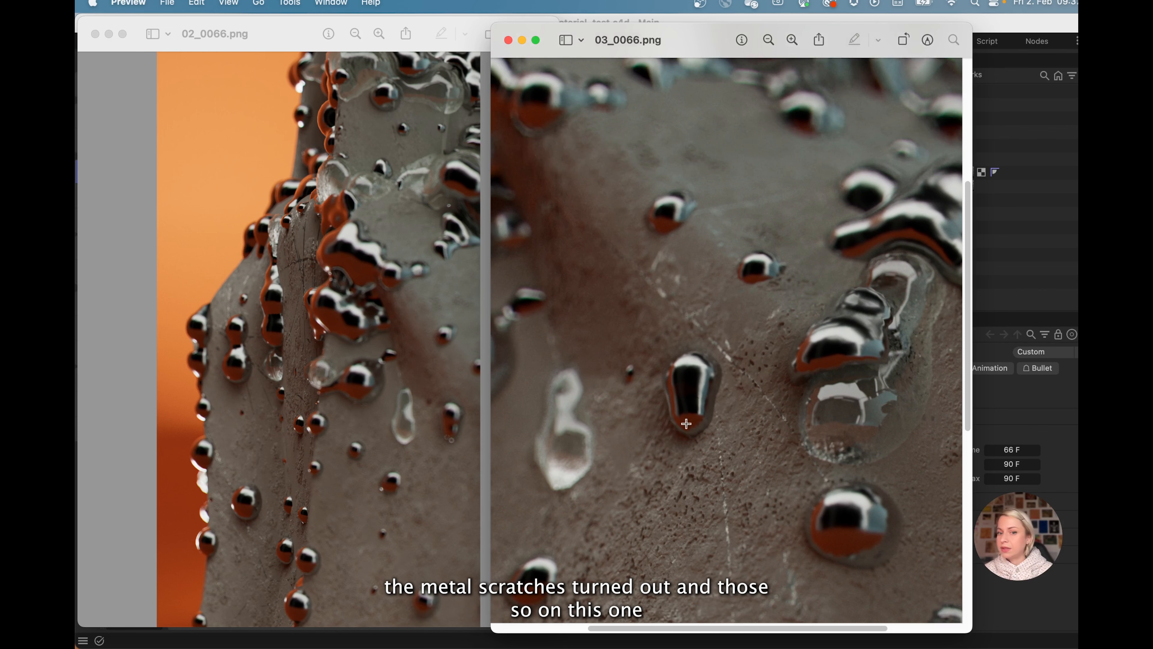
Step: Close 03_0066.png and examine the scratches and surface details of the 02_0066.png render up close
click(508, 40)
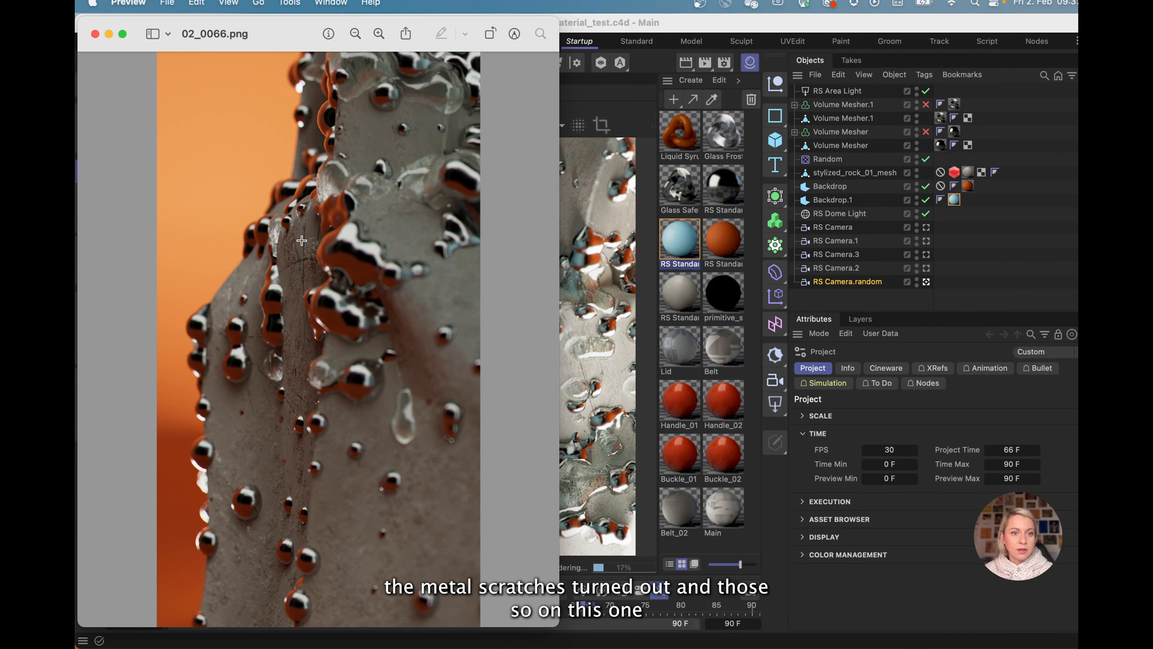
click(379, 34)
scroll(301, 256, up, 1)
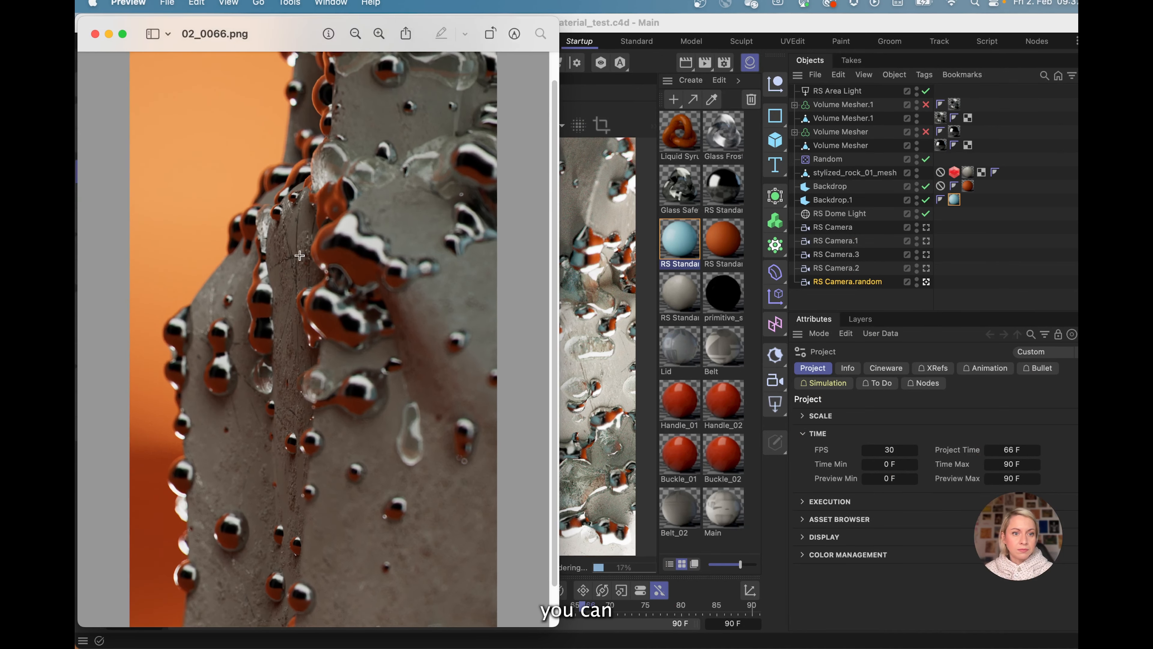
click(380, 34)
click(379, 34)
scroll(313, 232, up, 2)
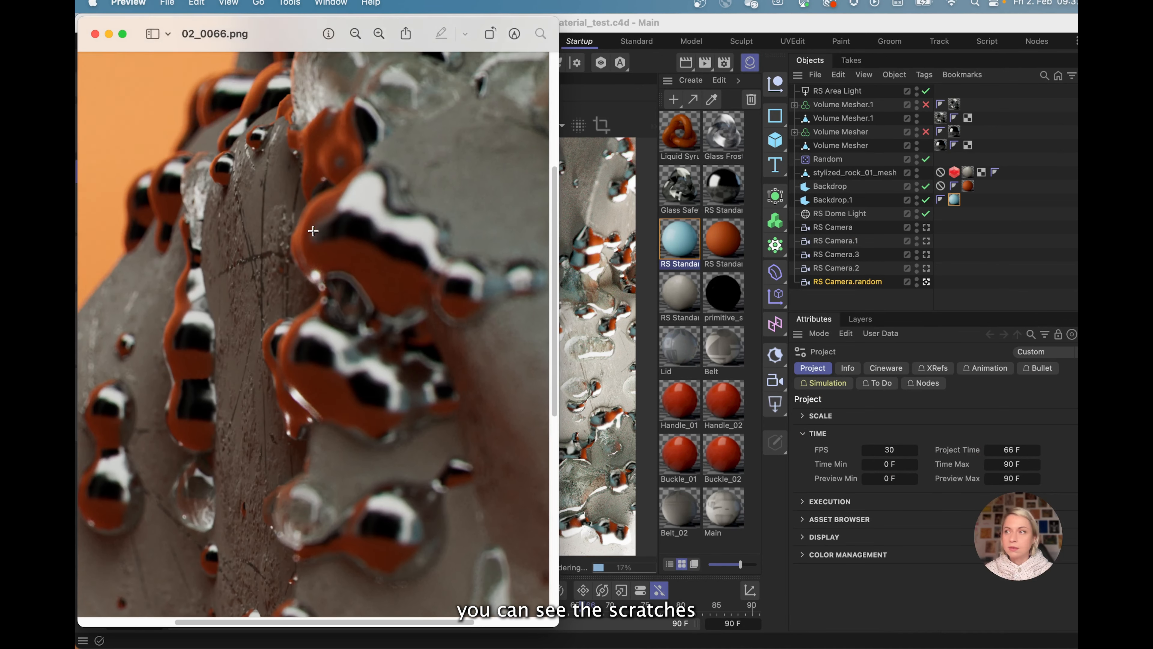
drag(269, 48, 486, 66)
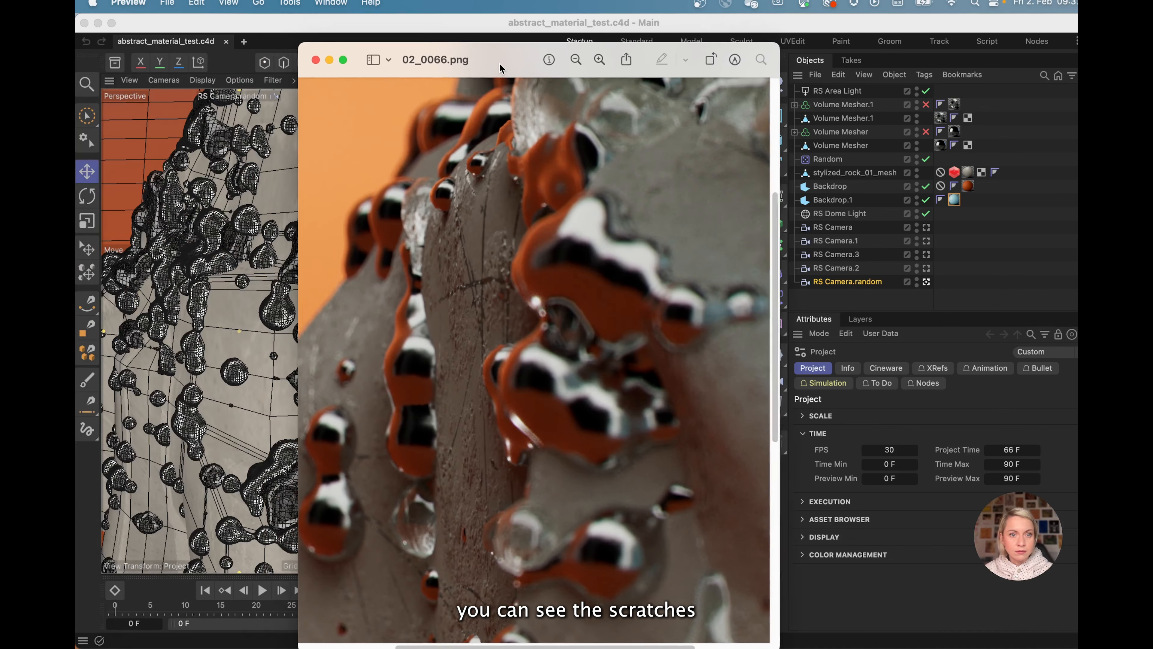
scroll(497, 268, up, 3)
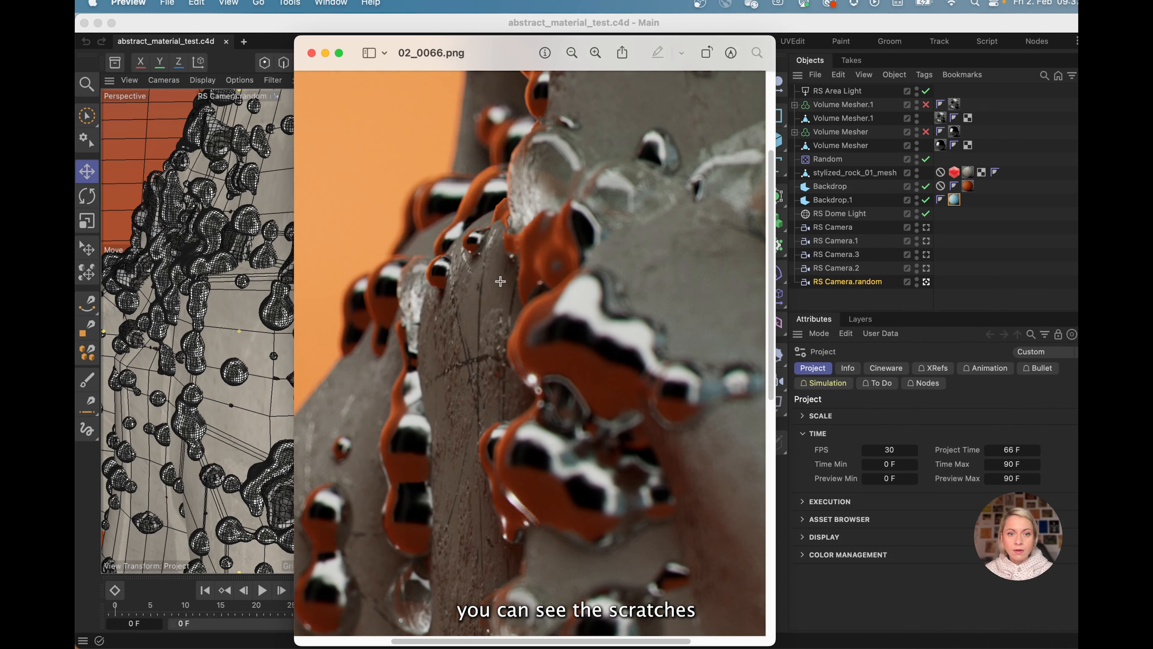
scroll(622, 291, down, 10)
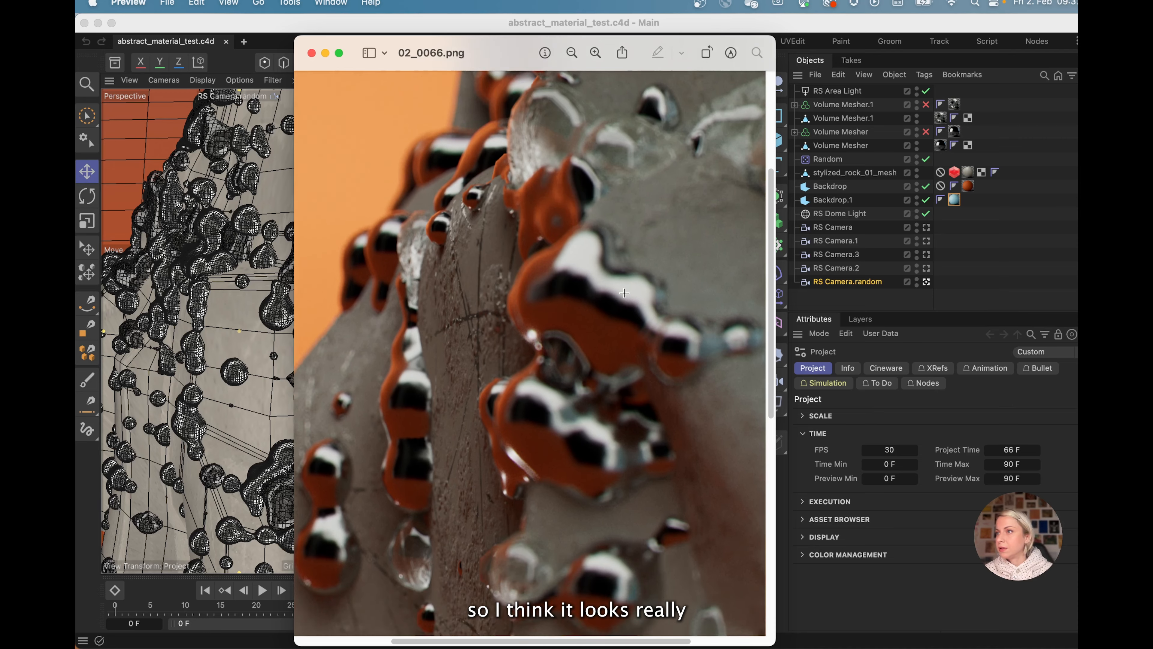
scroll(622, 296, down, 8)
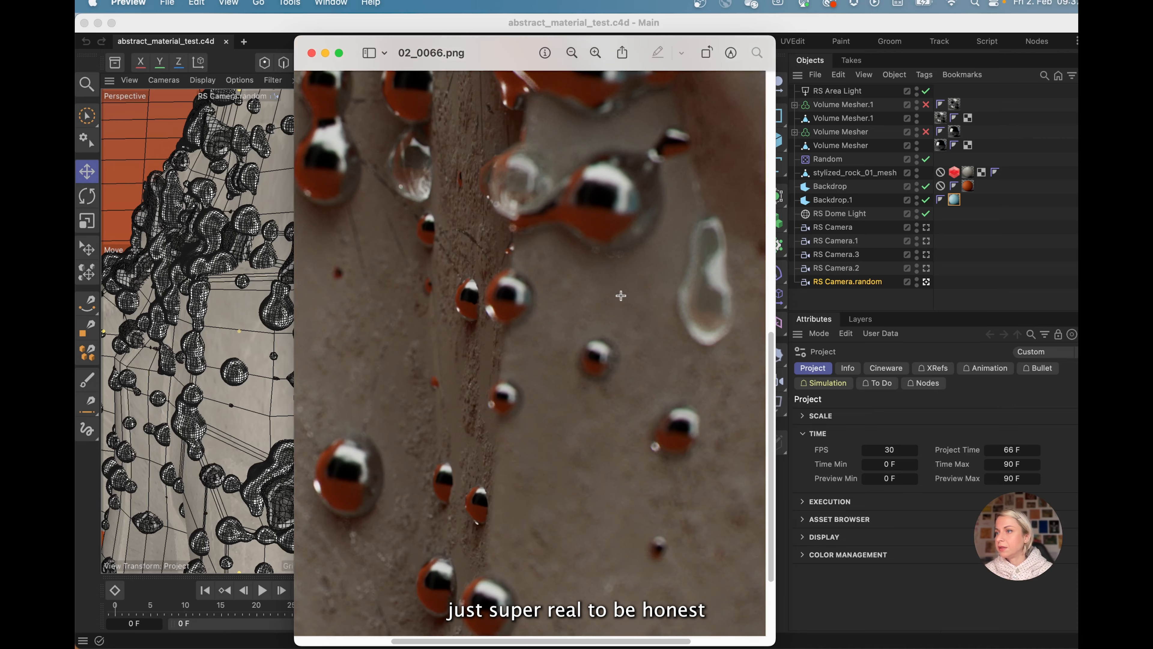
Step: Close 02_0066.png, inspect the 05_0066.png render slightly enlarged, and close it as well
click(312, 53)
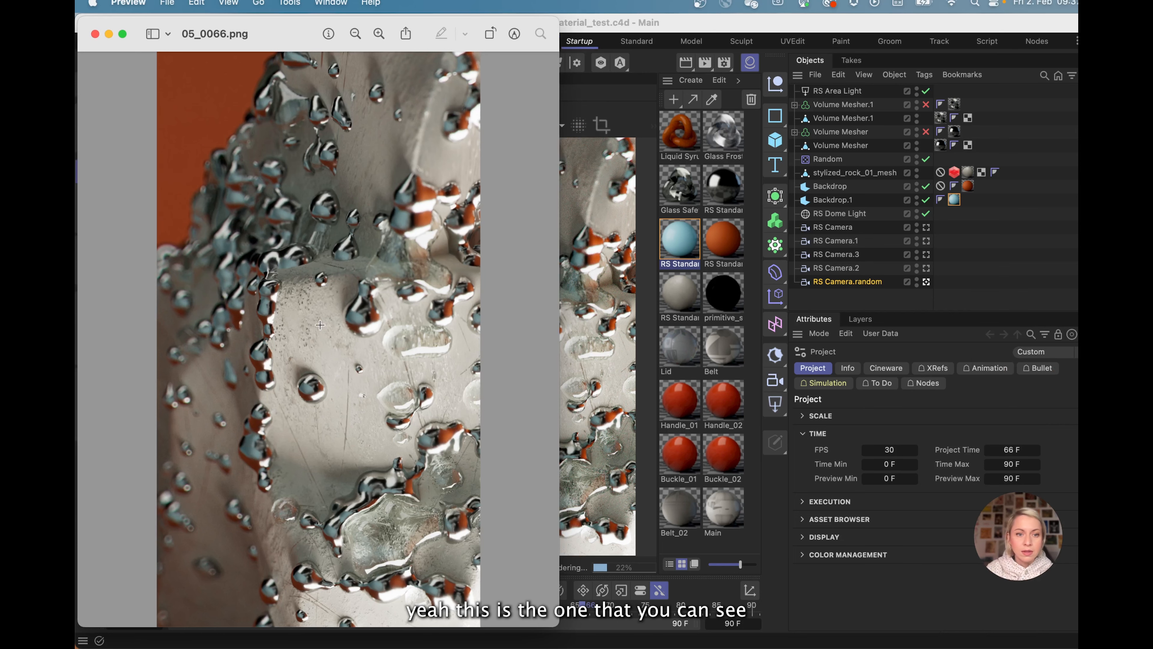
click(379, 34)
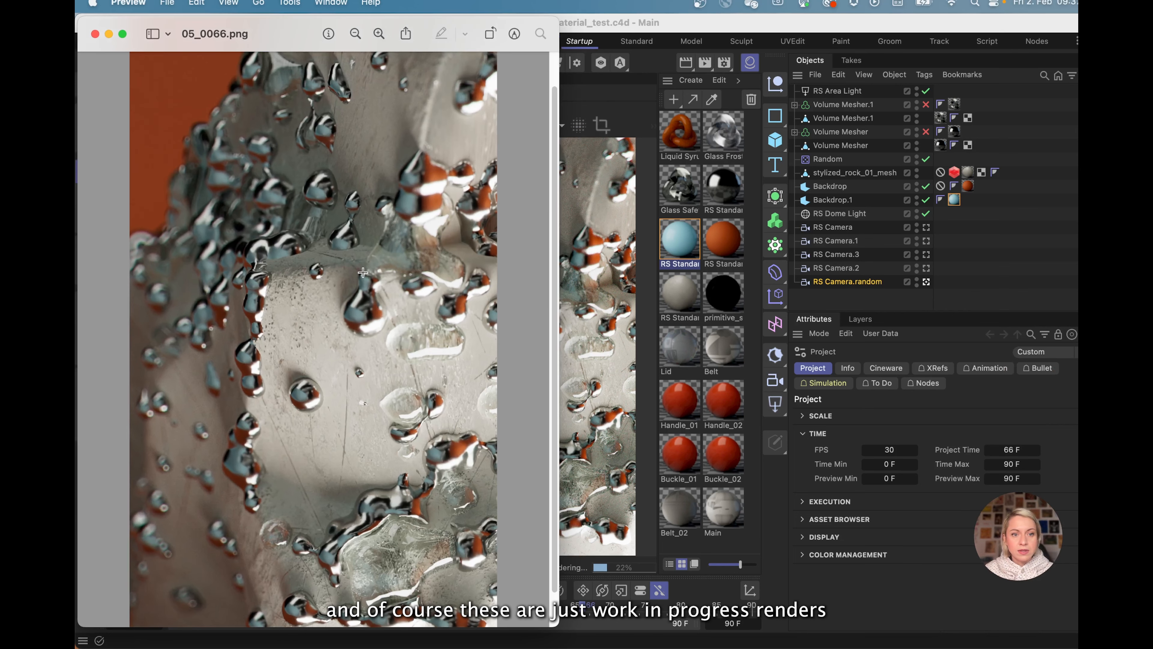
click(95, 34)
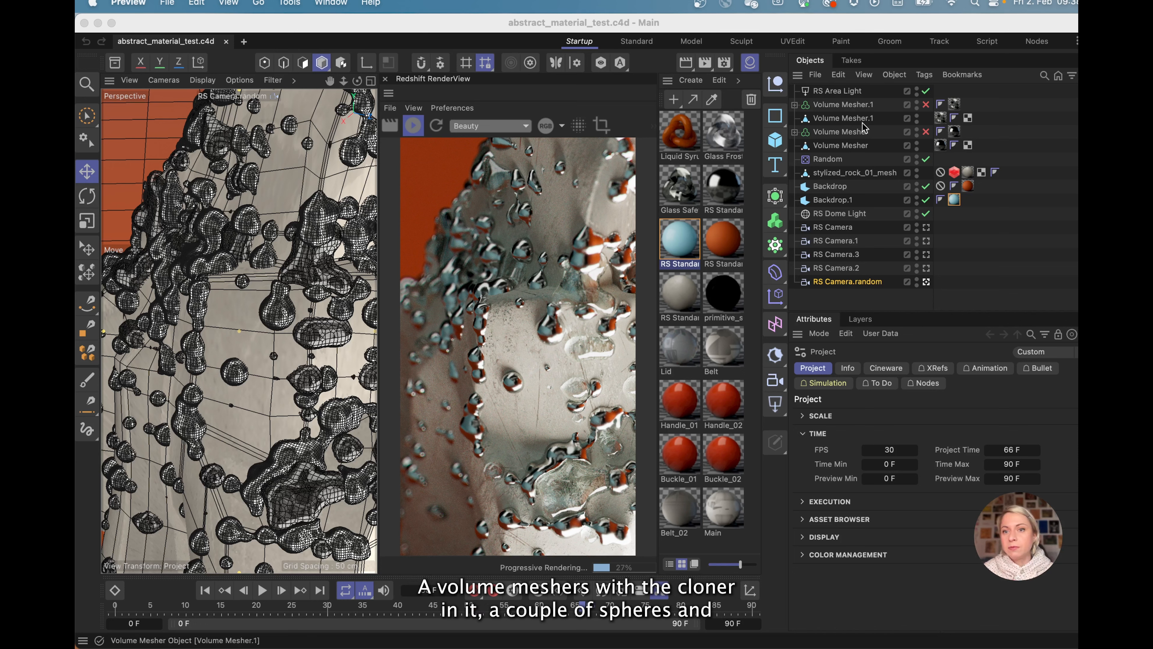
Step: Check the objects nested inside the expandable Volume Mesher, and switch the viewport in Cinema 4D to RS Camera.1
click(795, 131)
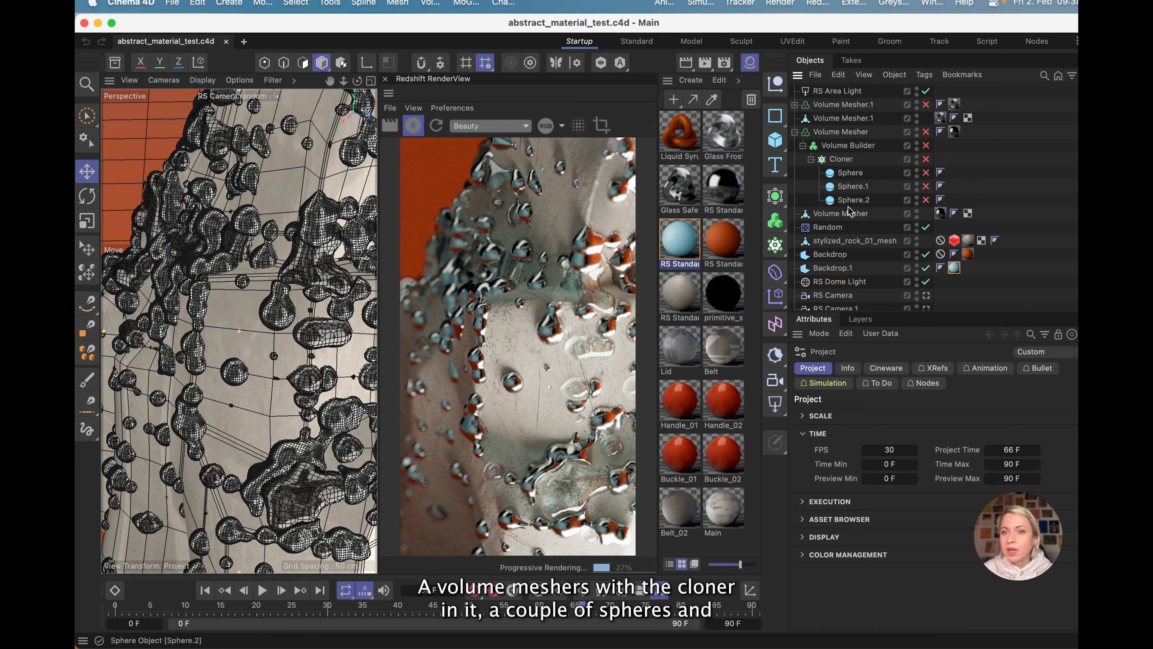
click(794, 132)
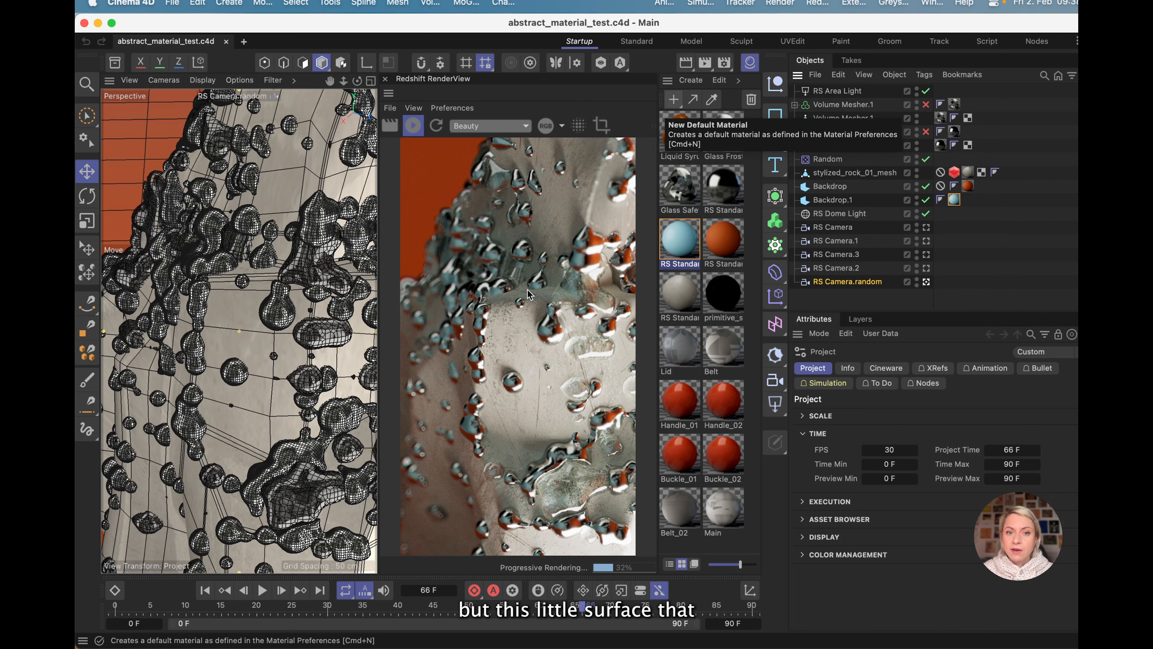
click(927, 229)
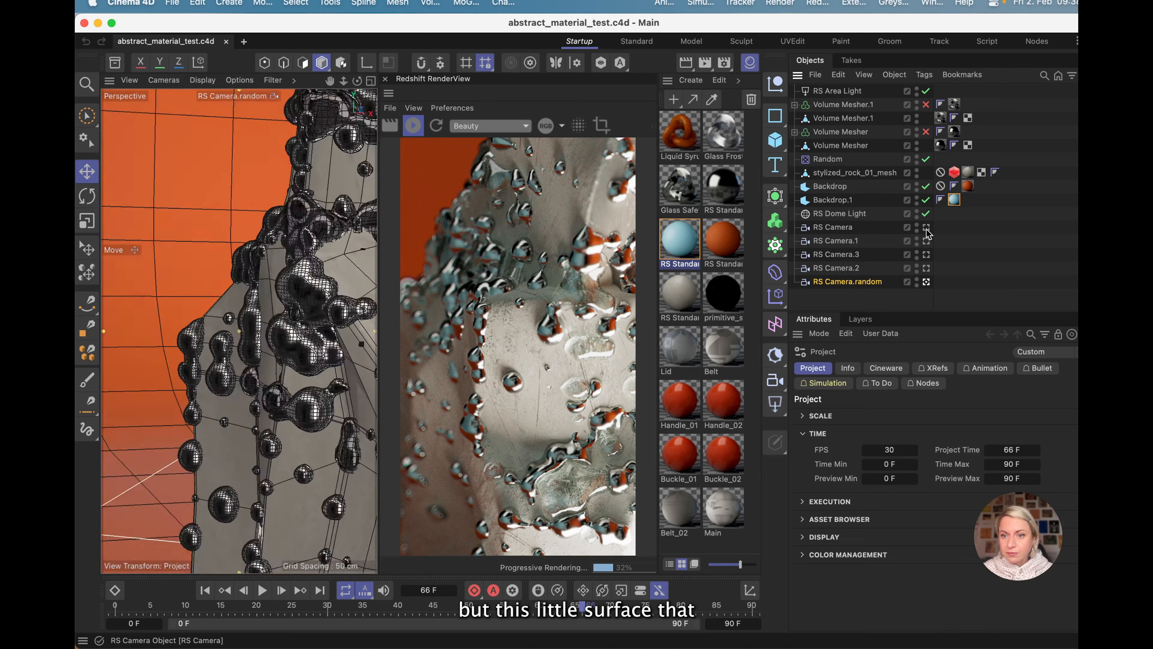
click(926, 242)
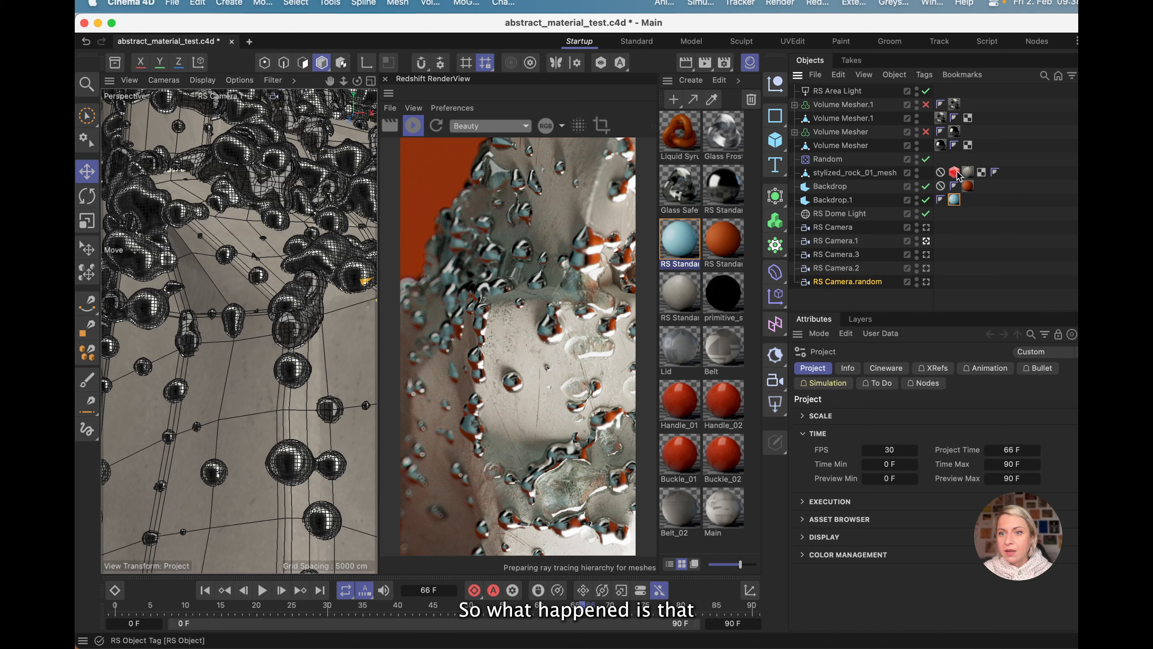
click(673, 100)
mouse_move(730, 154)
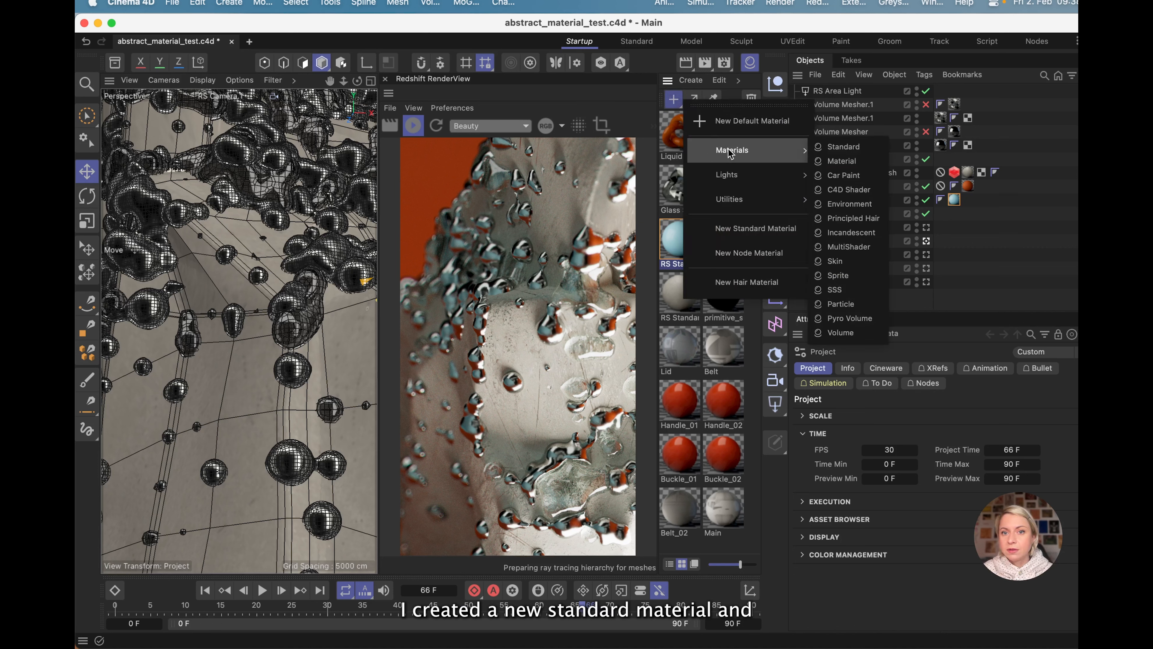
click(667, 97)
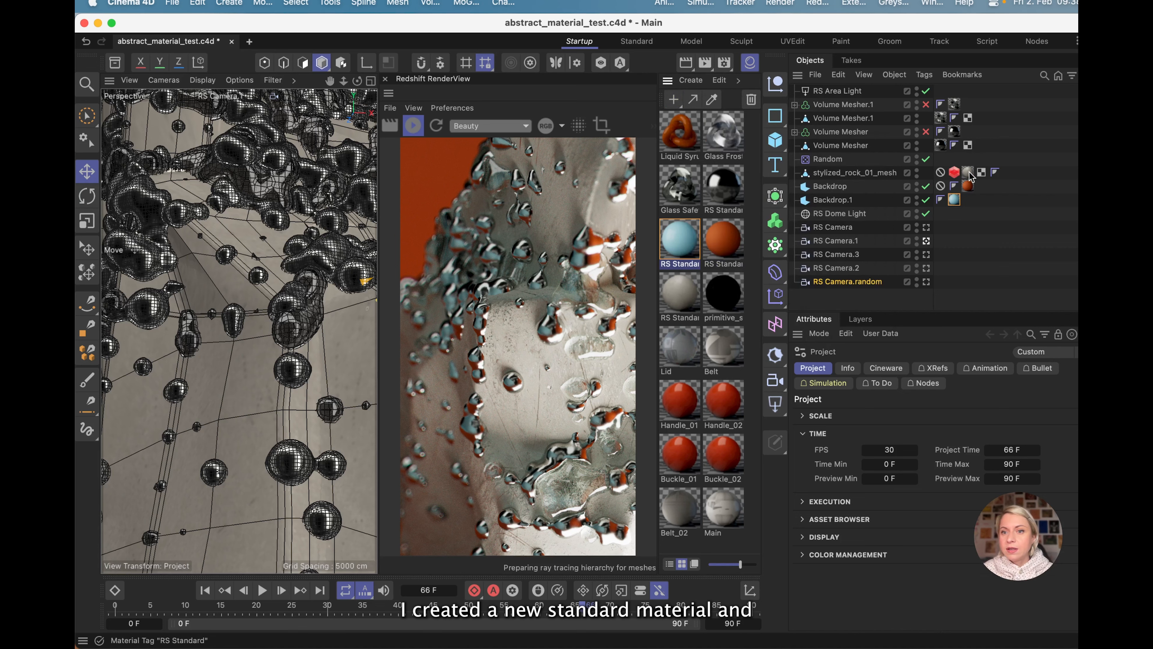
Step: Open the RS Standard material assigned to stylized_rock_01_mesh in the Node Editor and reposition the editor window
click(968, 173)
double_click(969, 173)
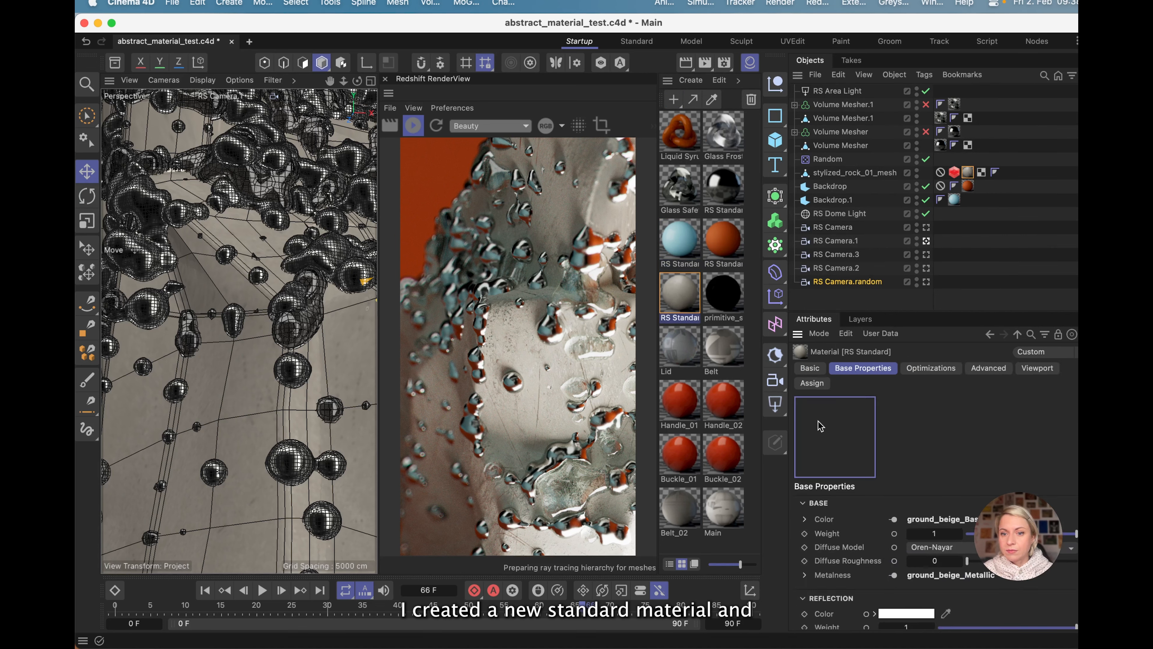
click(810, 368)
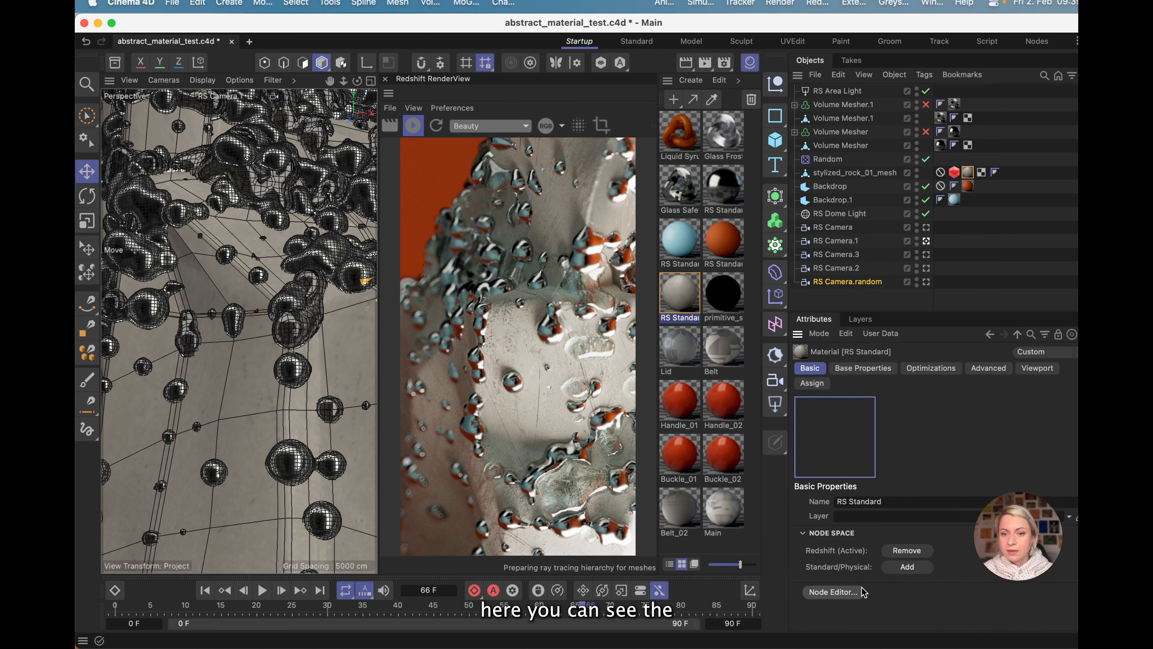
click(839, 593)
drag(586, 188, 507, 63)
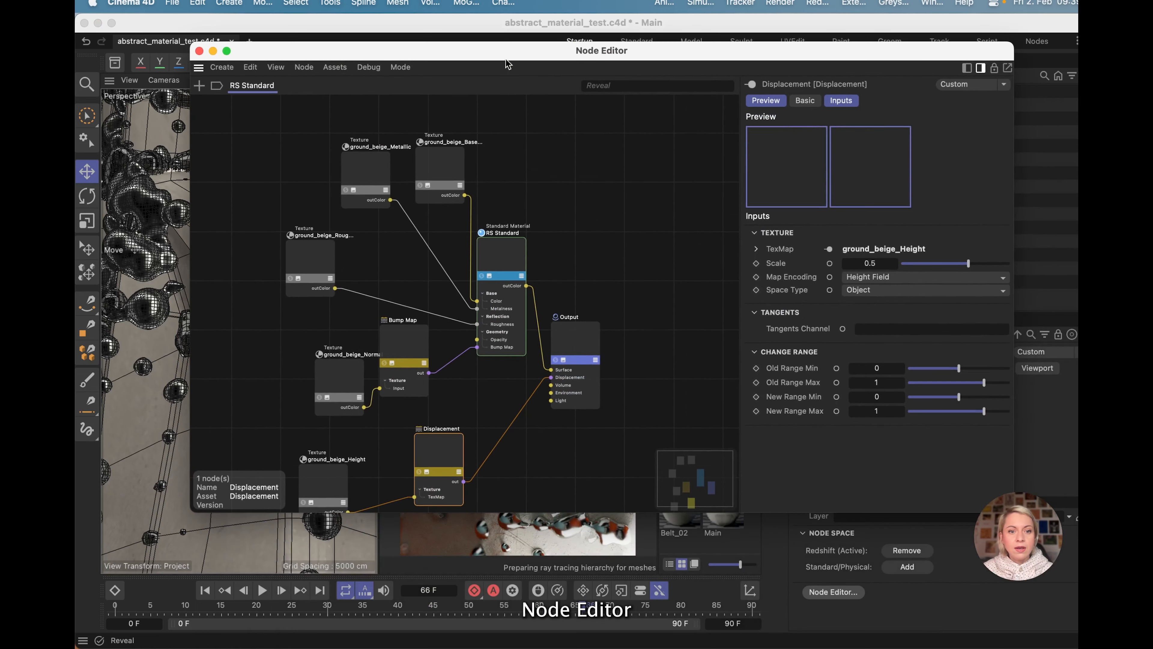
Step: Select the ground_beige_BaseColor texture node and space the Metallic and BaseColor texture nodes further apart
click(454, 159)
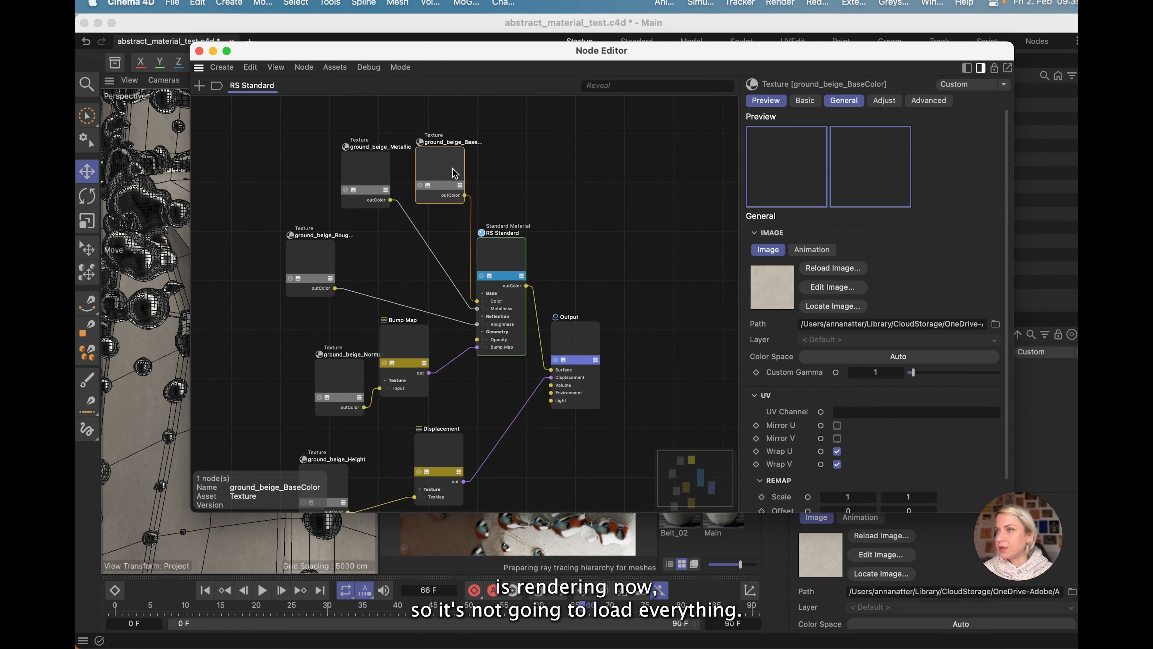
drag(379, 172, 350, 166)
drag(438, 166, 433, 161)
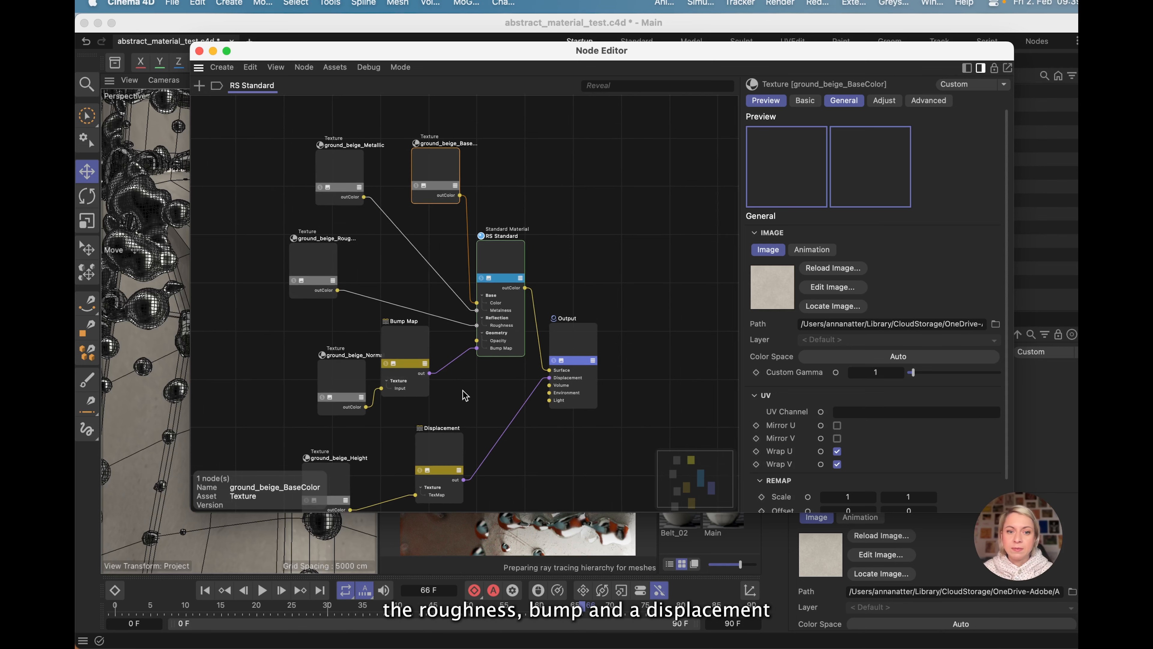
Step: Inspect the Displacement node's inputs and the bump connection in the material graph, and close the Node Editor
scroll(472, 390, down, 3)
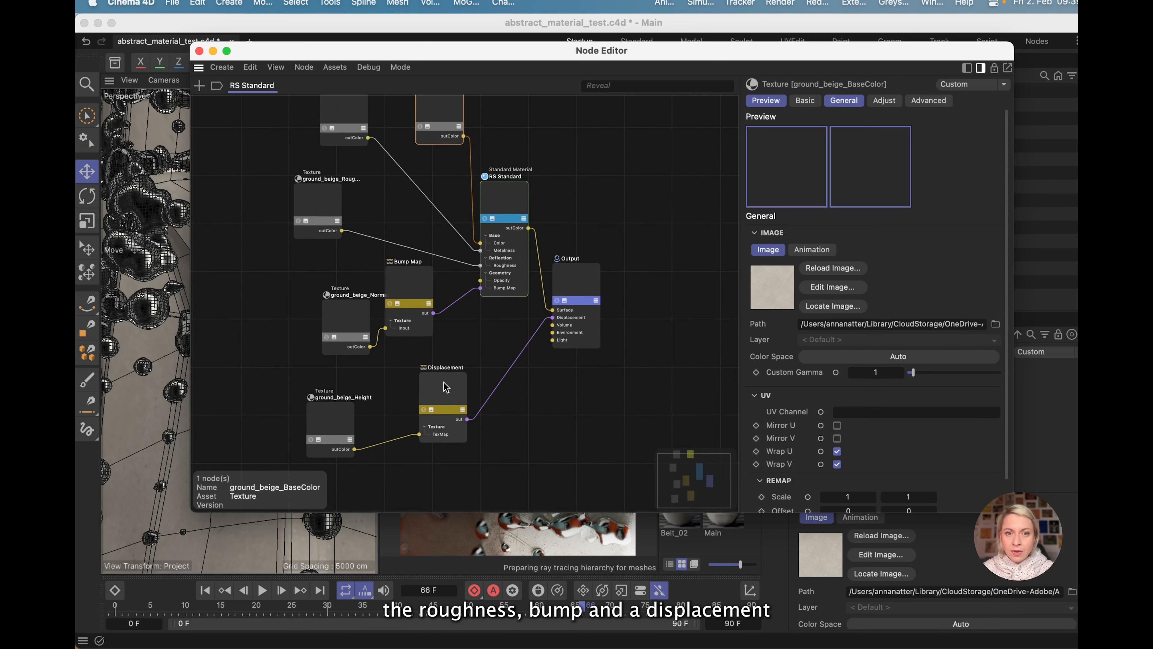
click(444, 391)
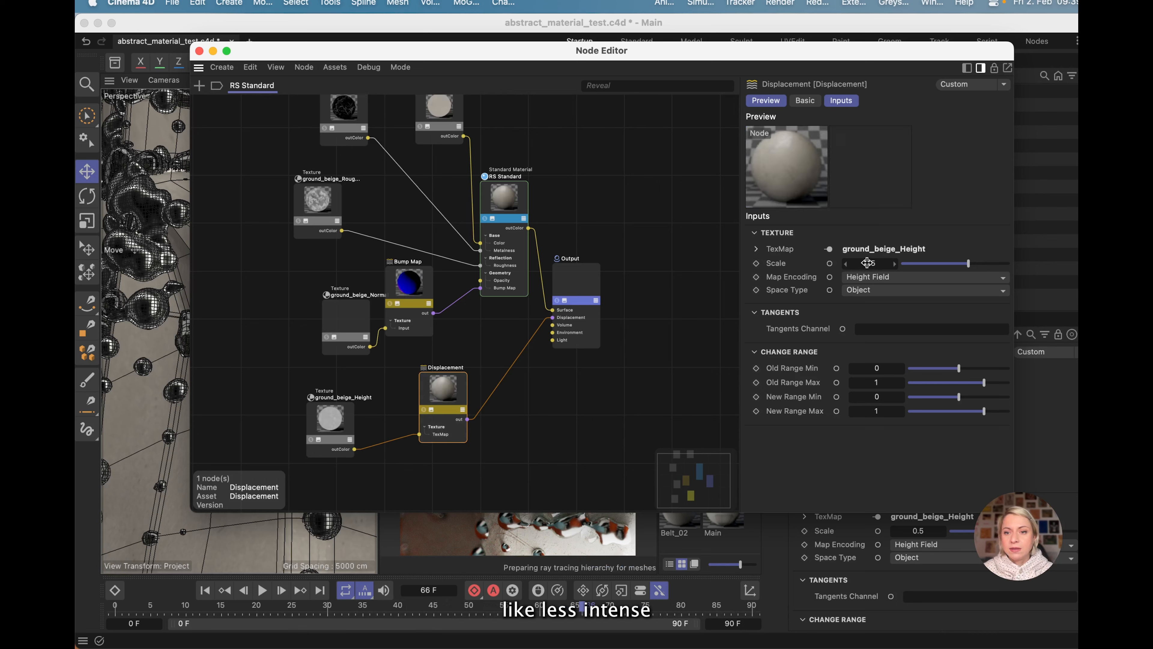
click(410, 287)
click(454, 389)
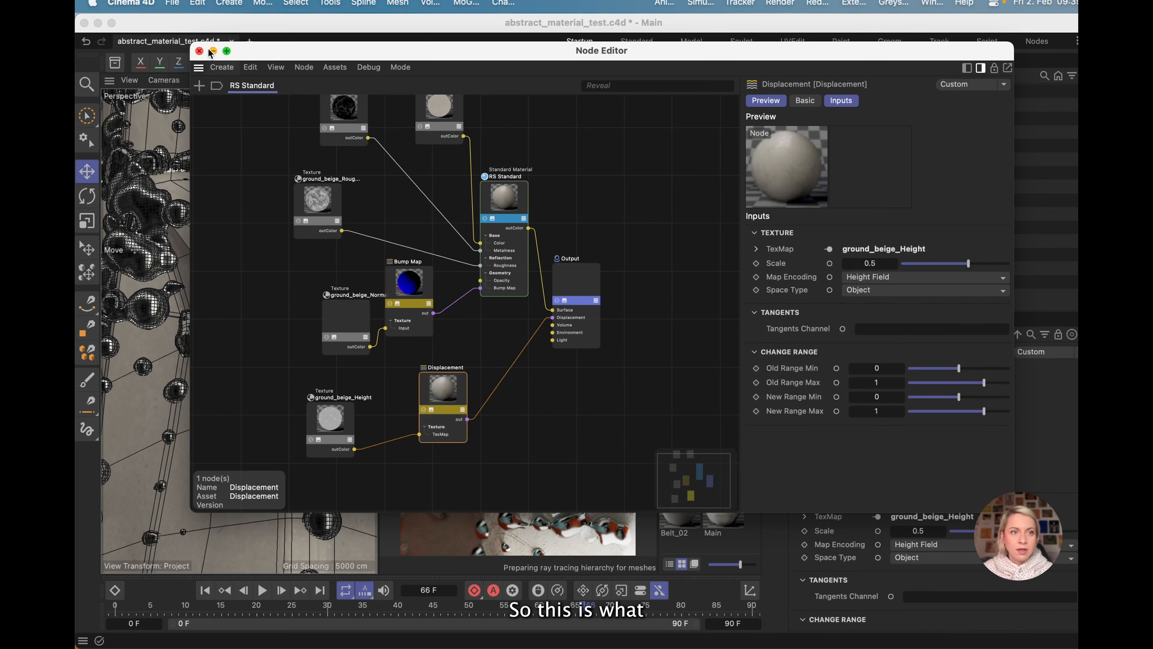
click(199, 51)
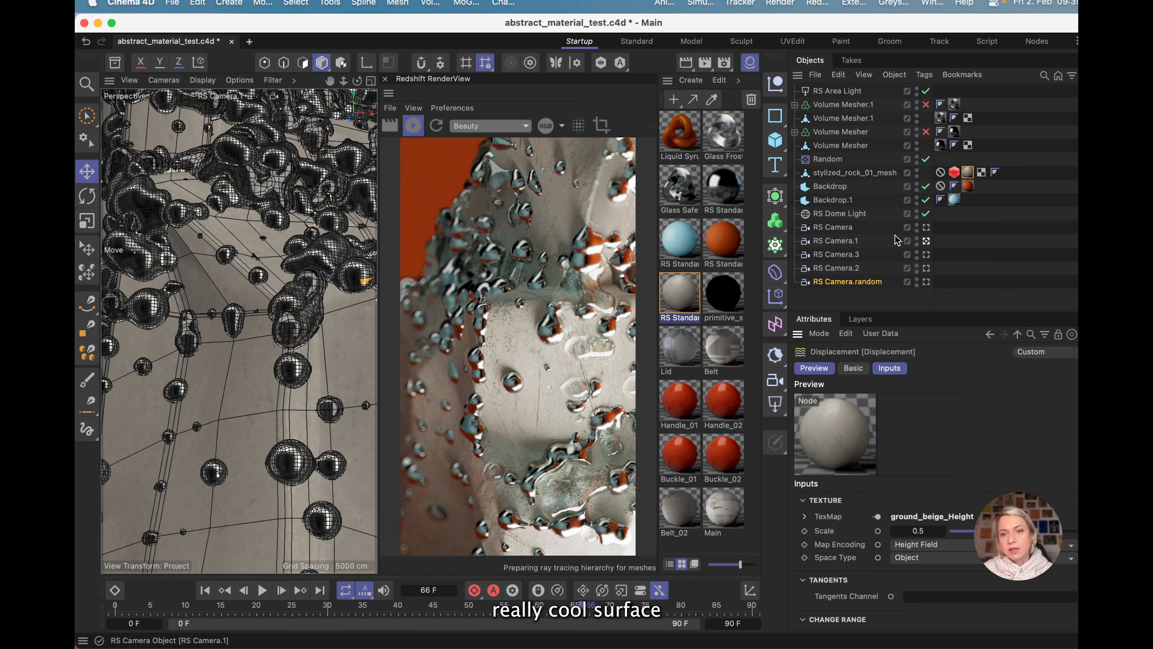
Step: Select RS Camera.1, and back in Substance 3D Sampler set the ground_beige view to 3D only
click(846, 244)
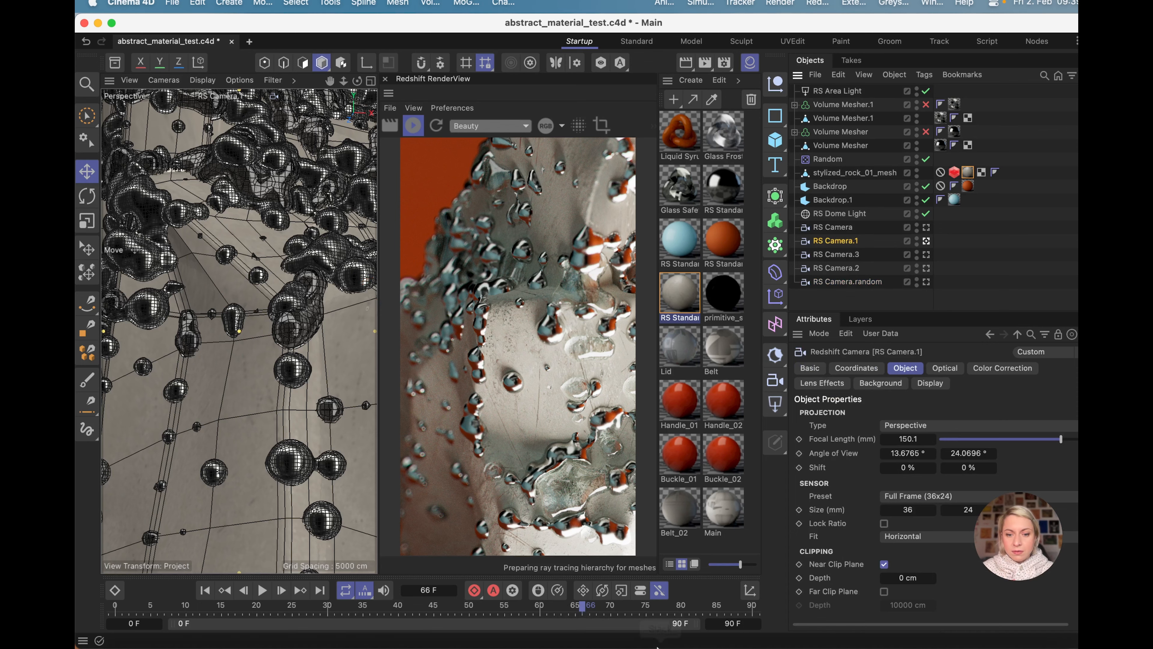
click(586, 629)
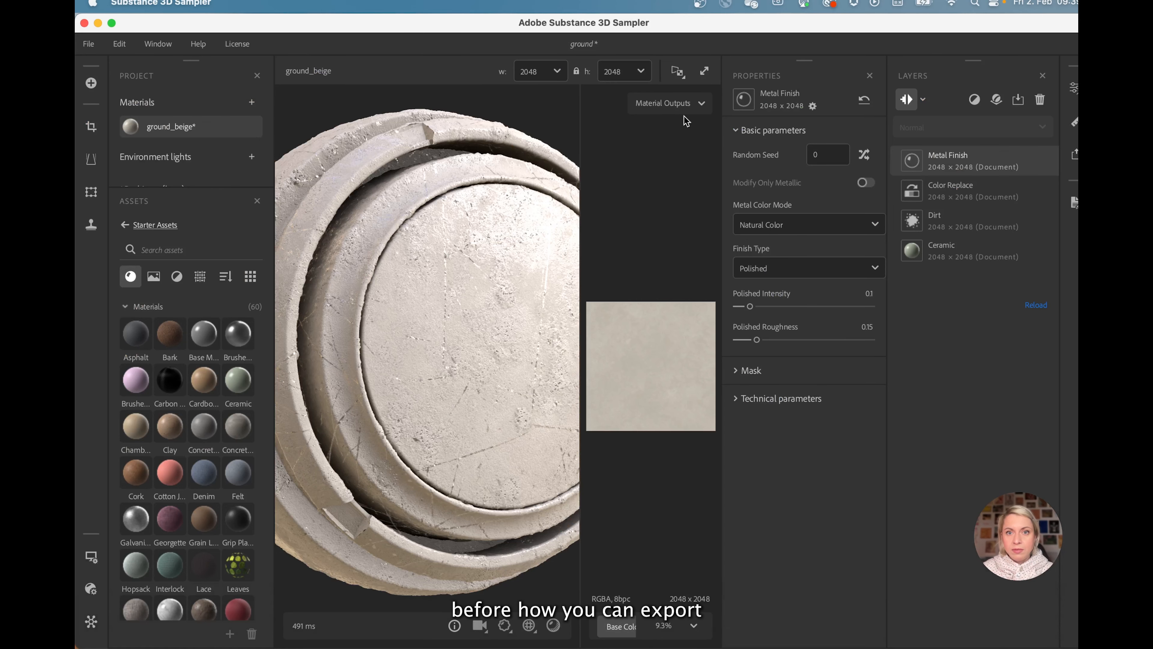
click(677, 71)
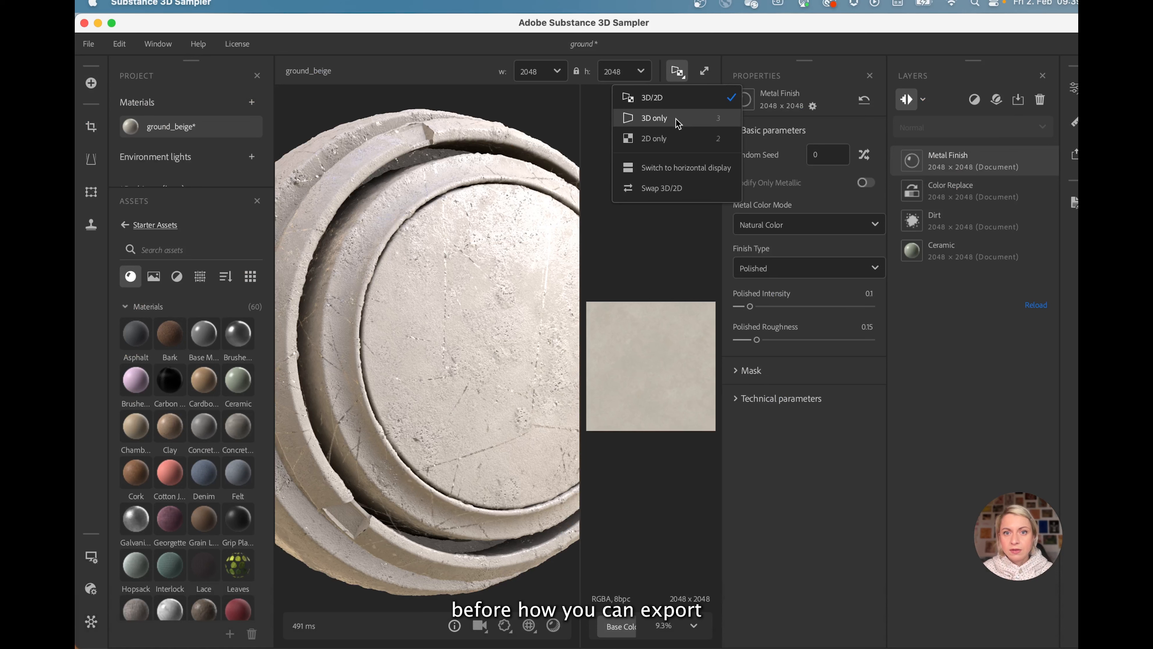
click(676, 119)
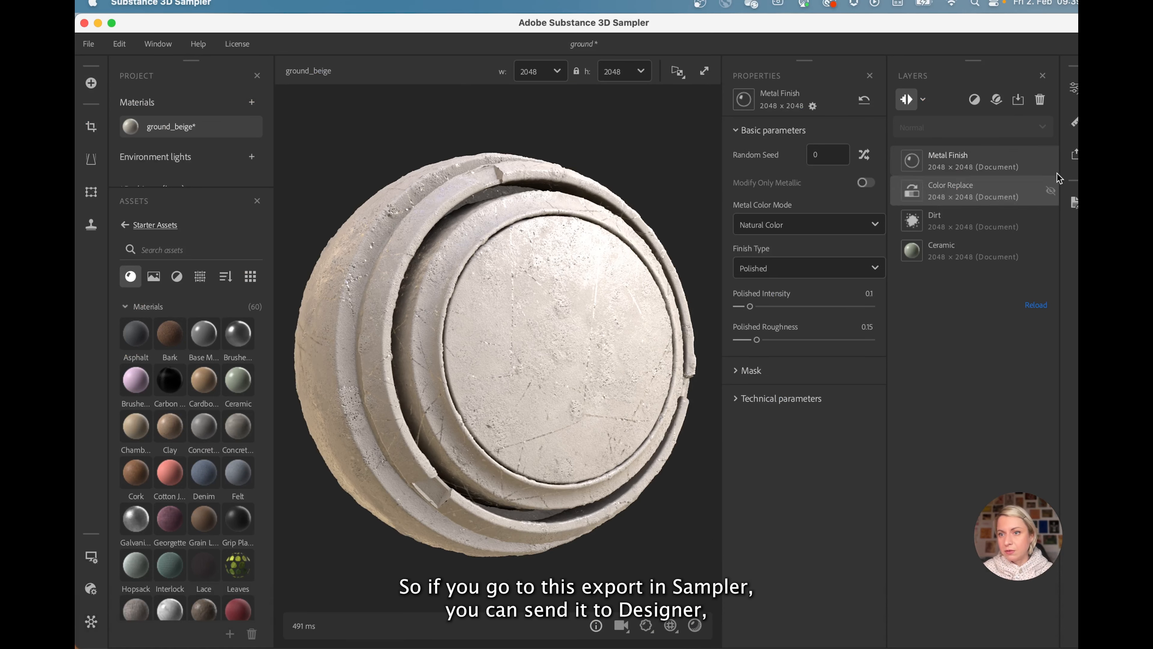
Step: Review the send-to options for ground_beige and open the material settings of its export dialog
click(1074, 155)
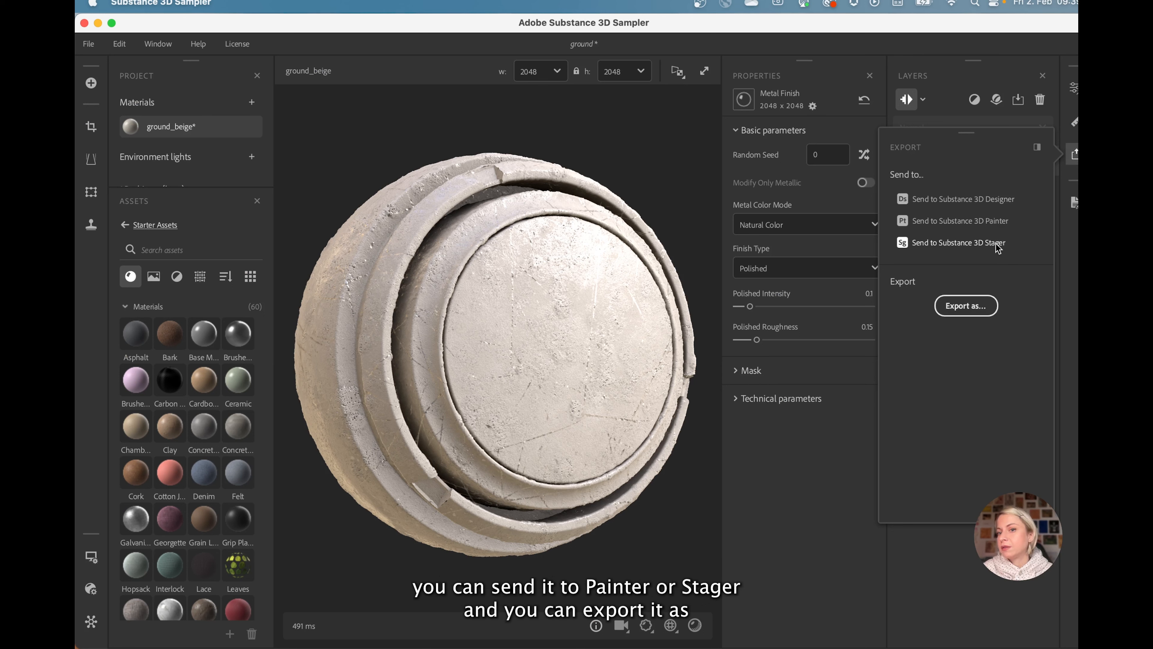
click(972, 310)
click(338, 146)
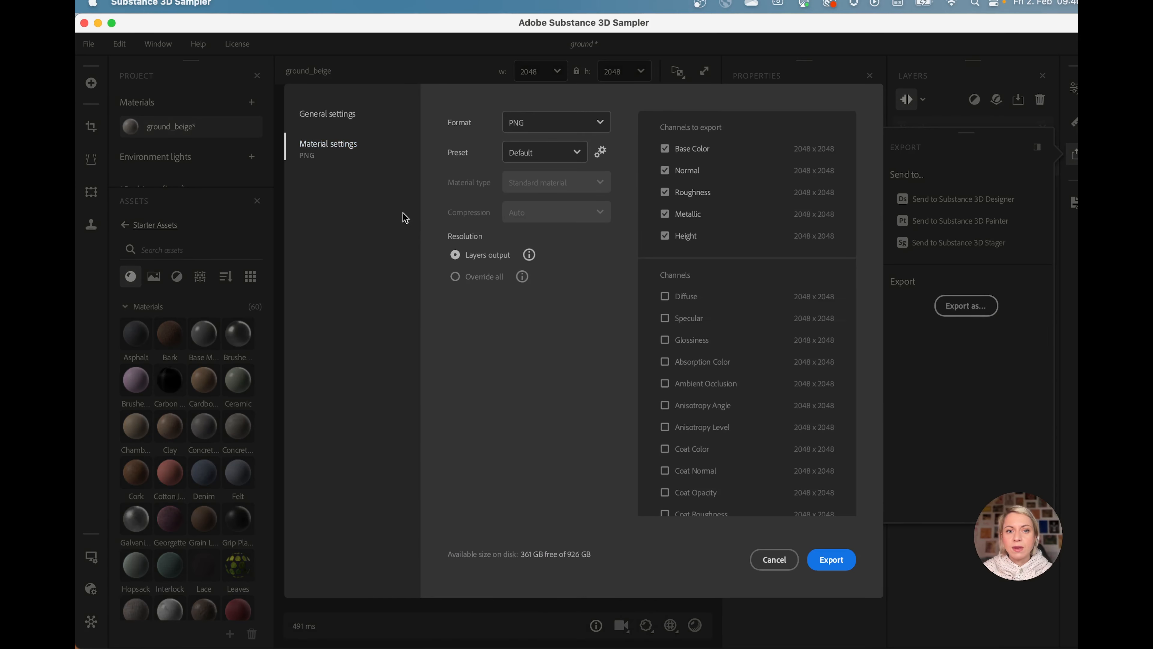
Step: Review the available export file formats and channels with PNG kept as the format, and cancel the export
click(599, 122)
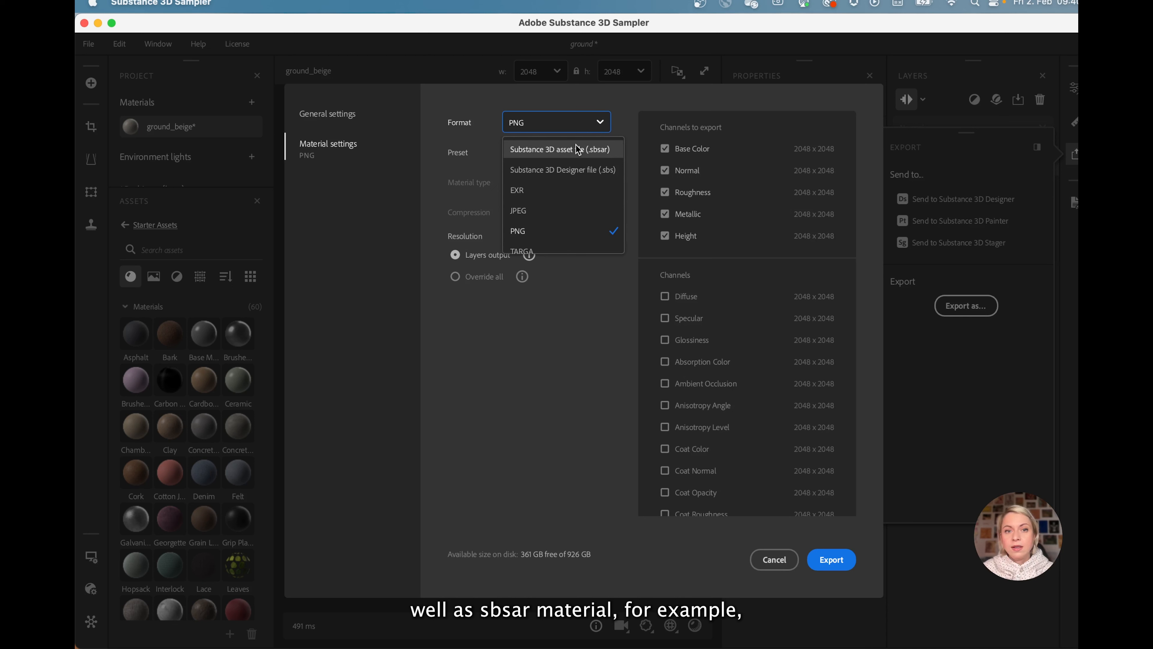
scroll(531, 209, down, 2)
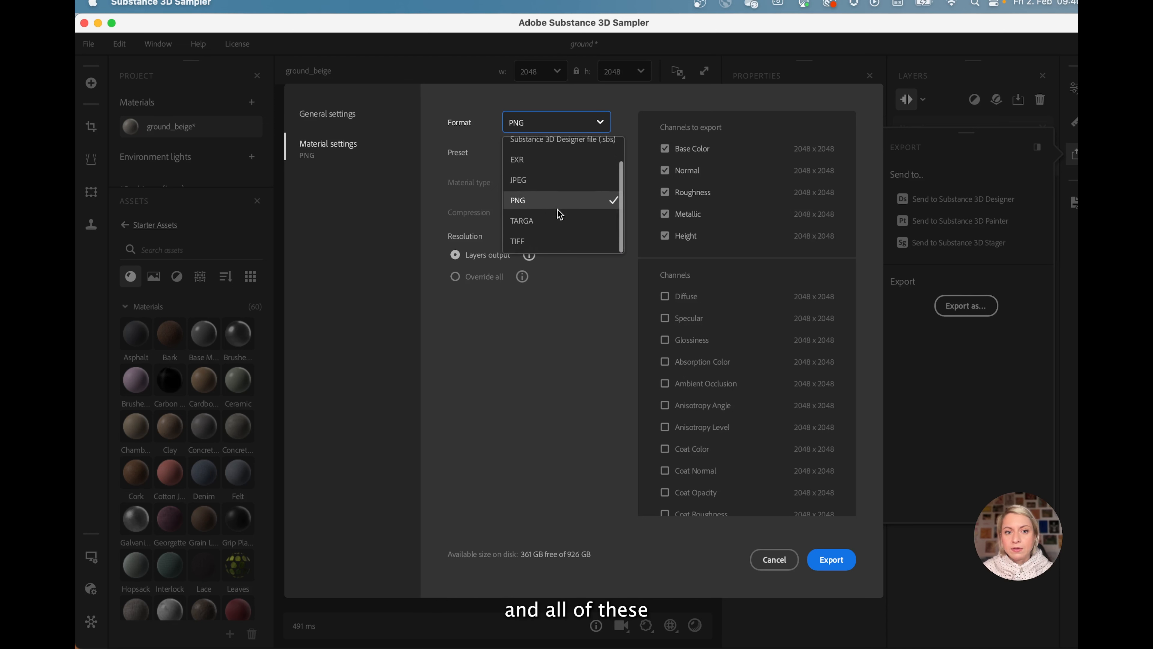
scroll(563, 236, up, 2)
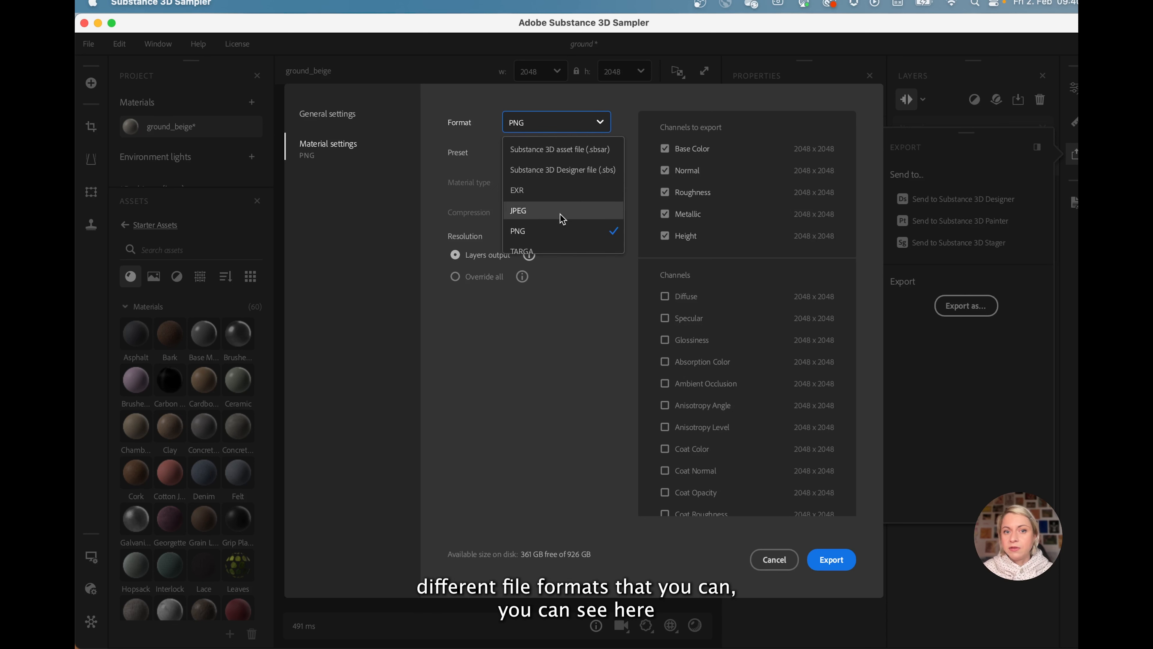
scroll(536, 245, down, 2)
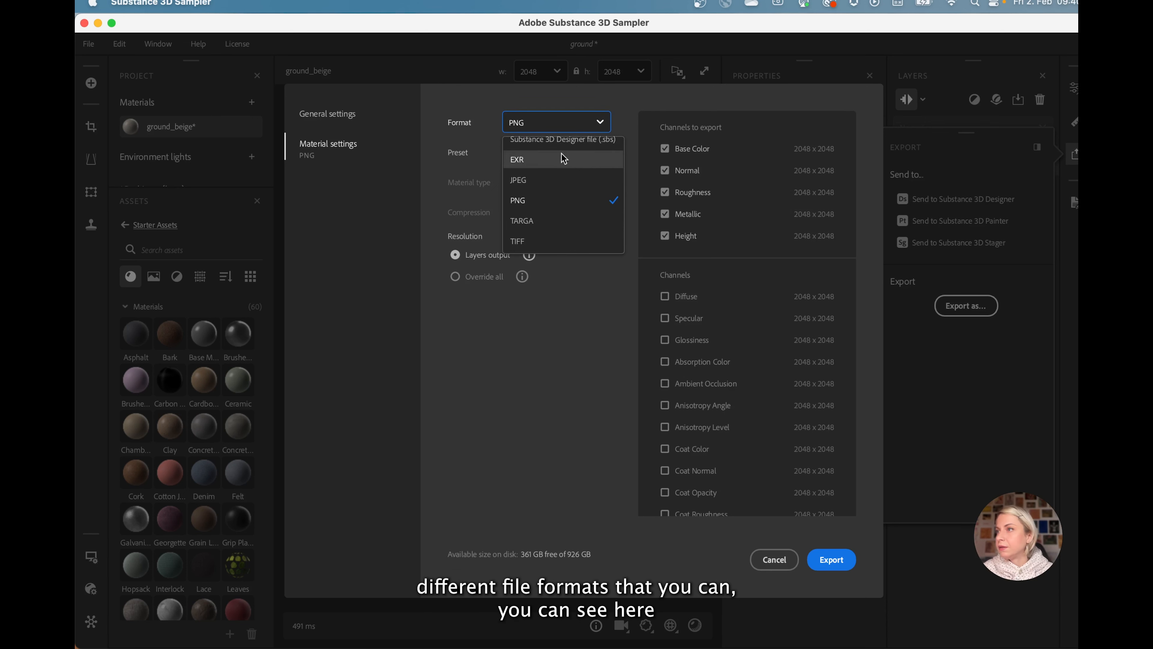
click(625, 104)
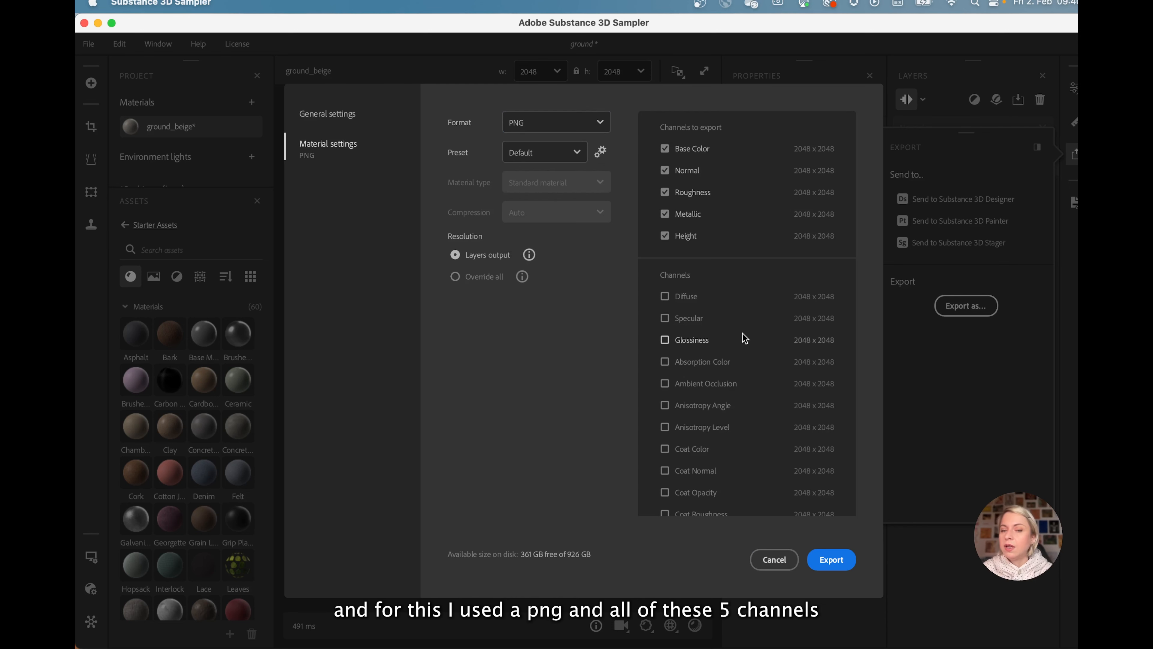
click(773, 559)
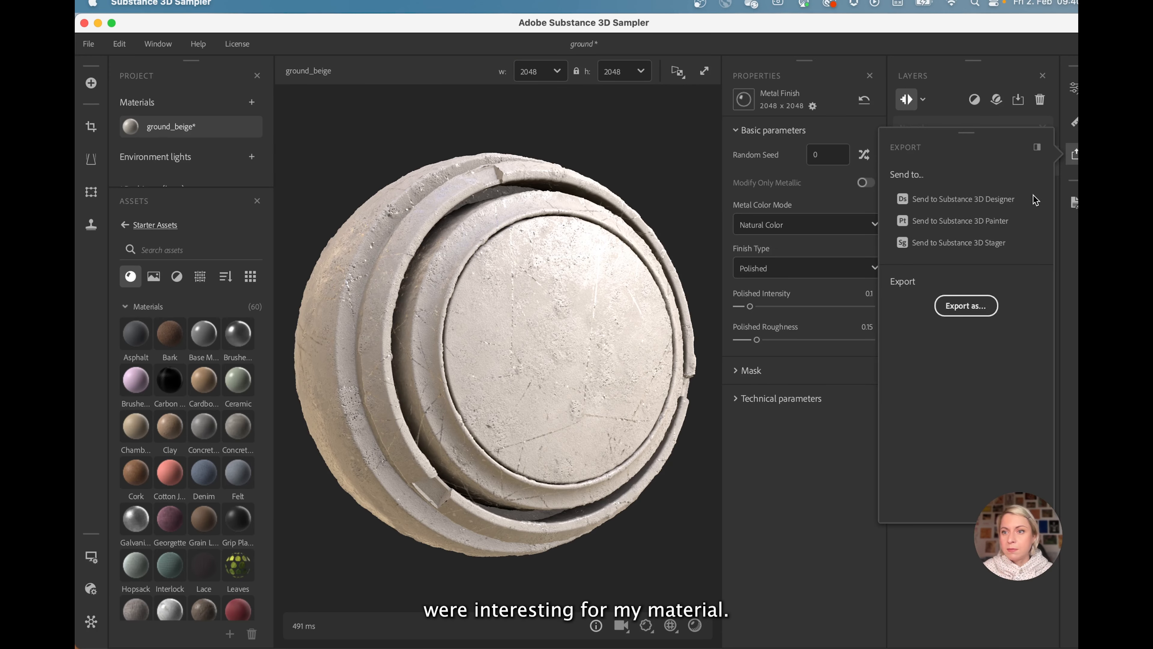